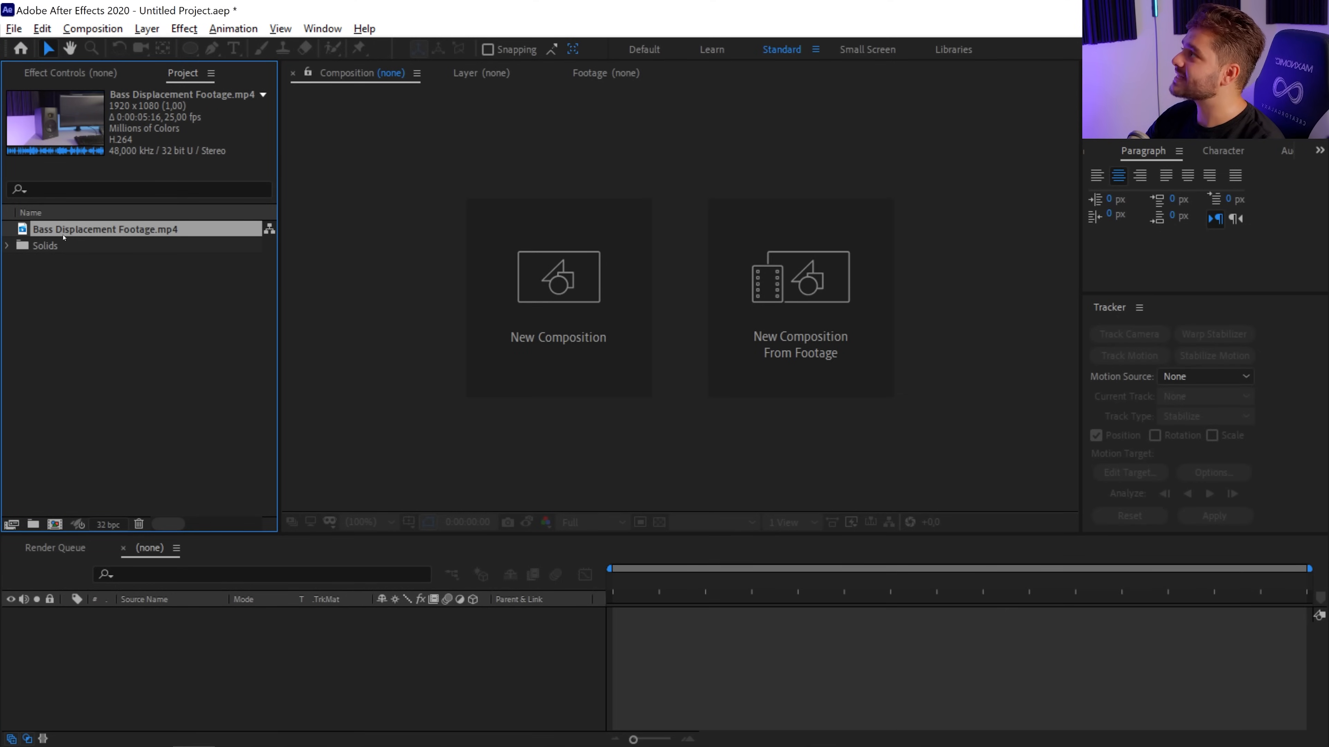
Step: Create a composition from Bass Displacement Footage.mp4, plus a new 1080 x 1080 px, 25 fps, five-second composition named Bass Circle
drag(130, 232, 54, 526)
click(425, 664)
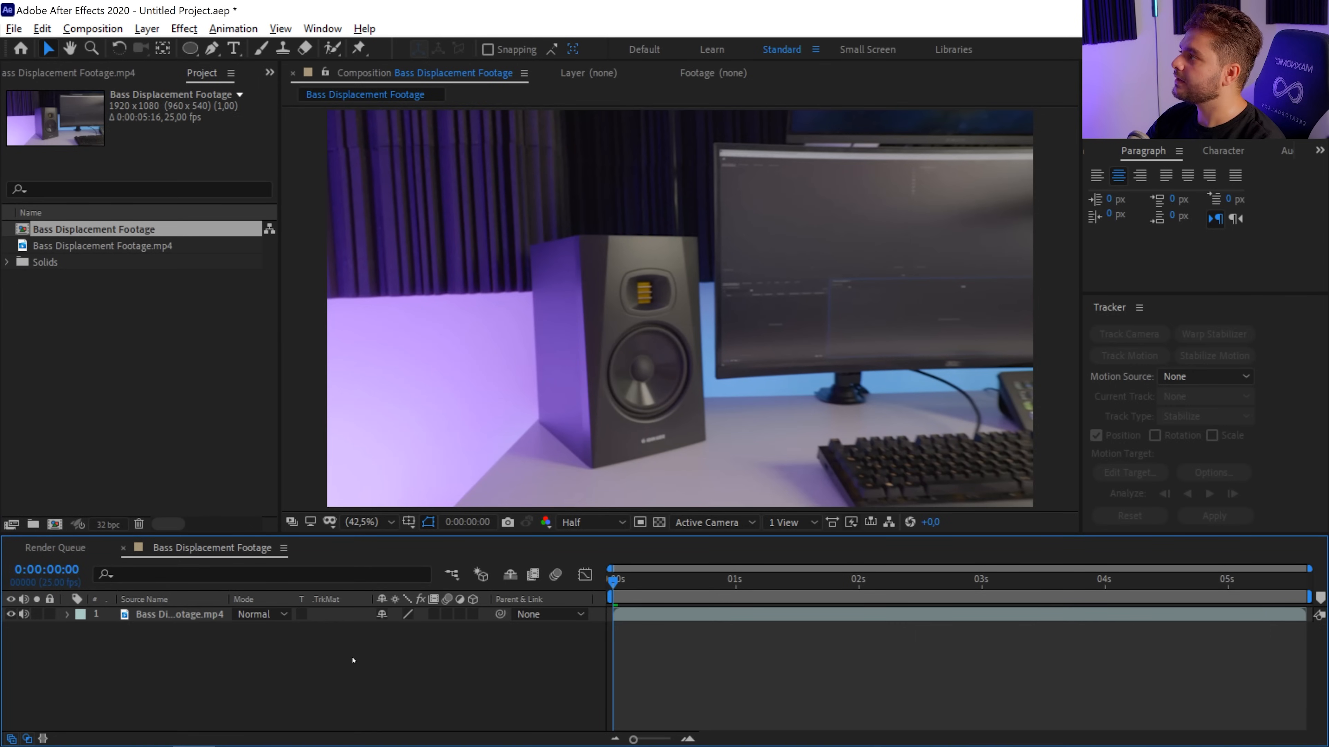
click(54, 524)
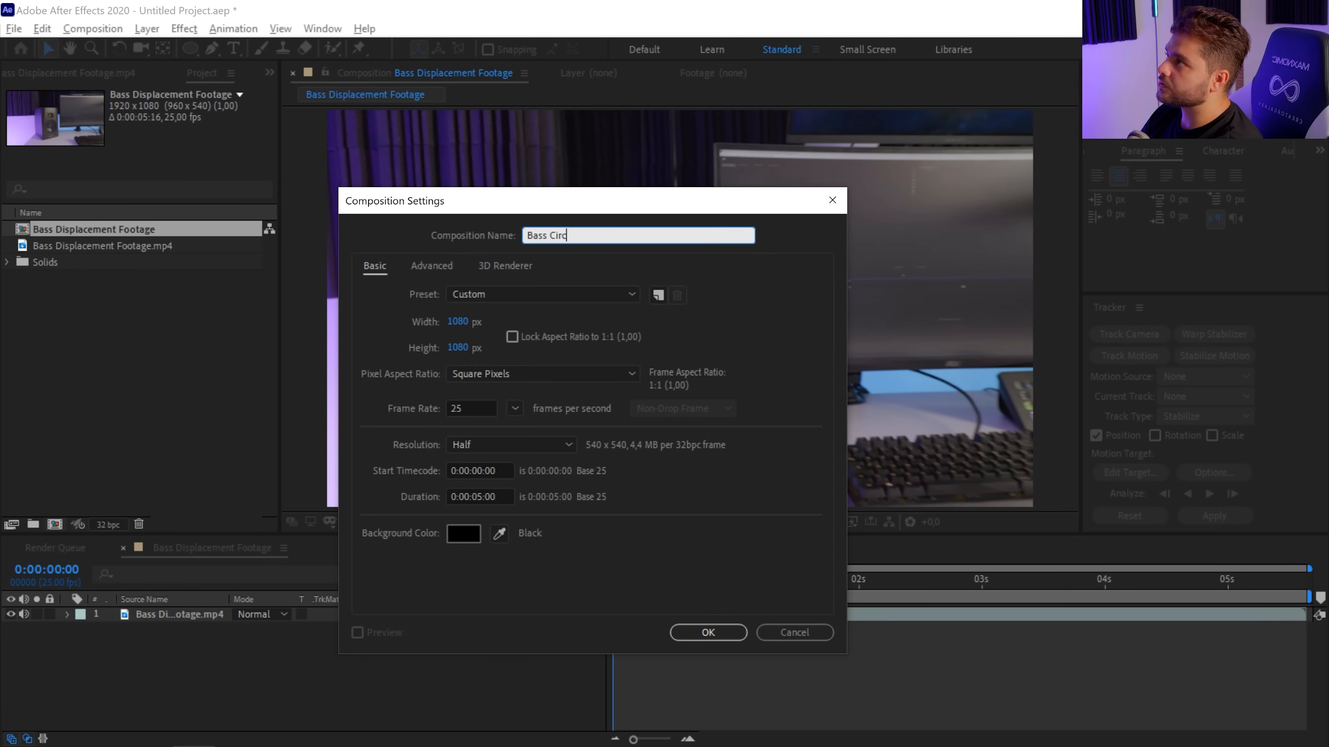
key(Return)
Step: Add a white 1080 x 1080 px solid named Circle to the Bass Circle composition
right_click(355, 461)
mouse_move(544, 472)
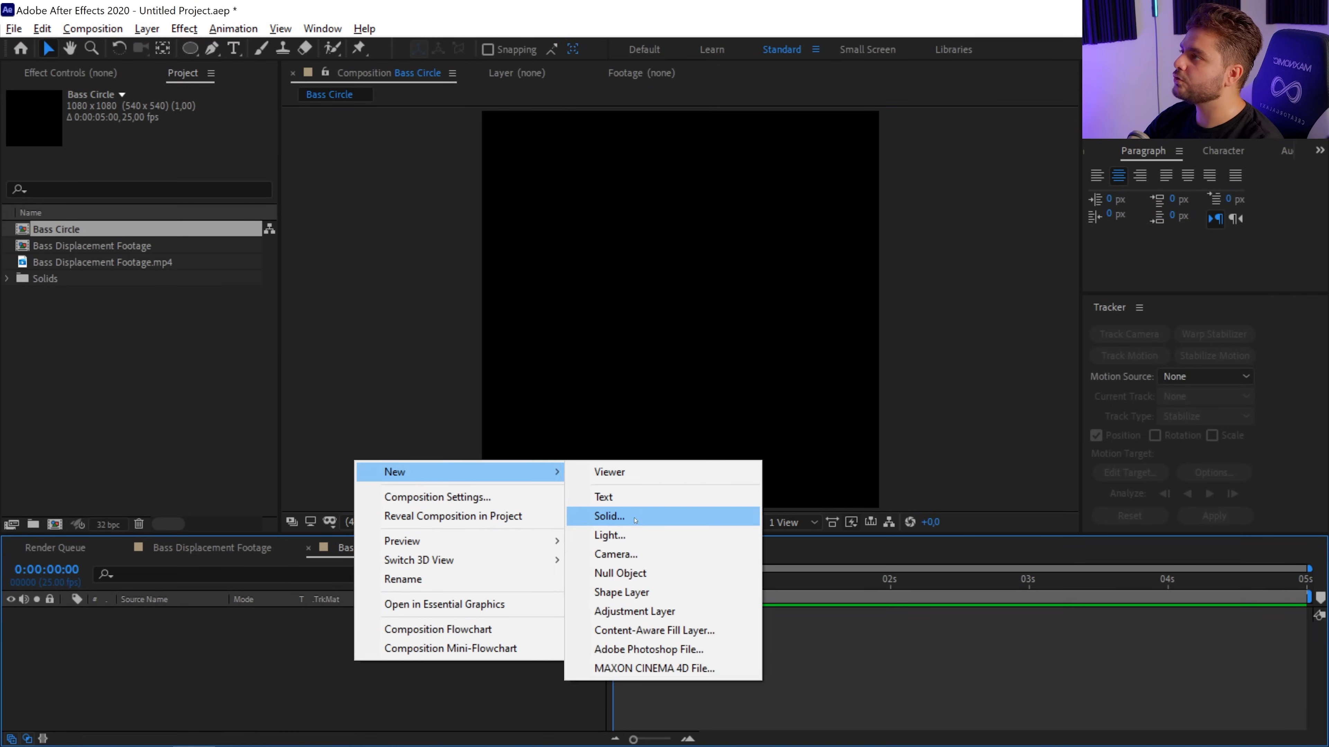
click(634, 520)
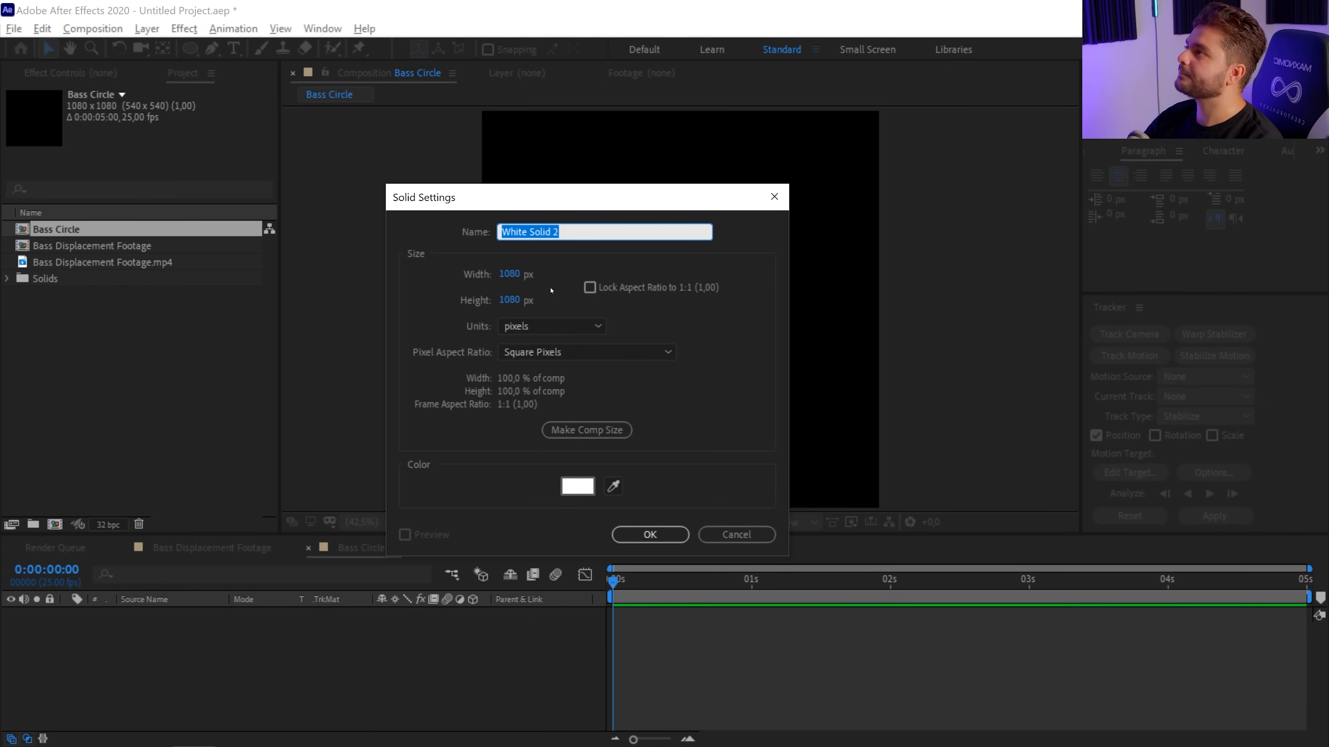
text(Cir)
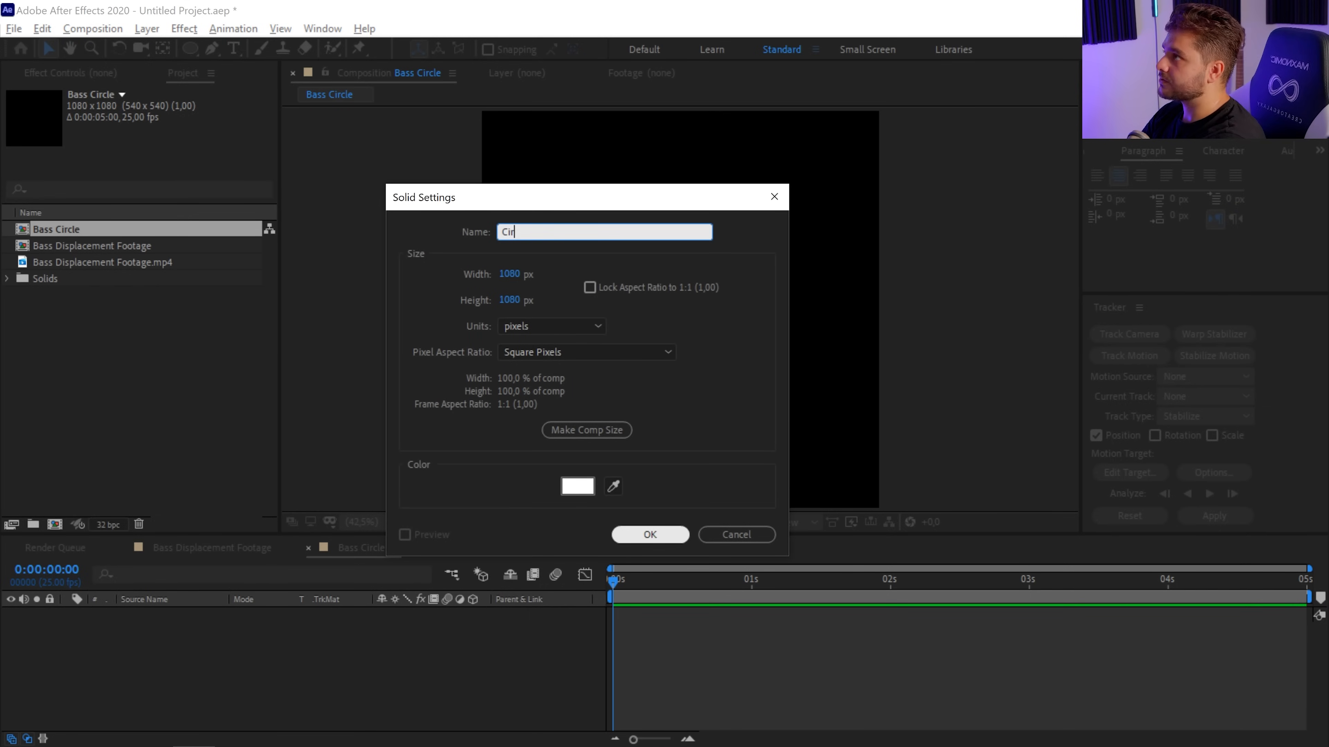
text(cle)
click(629, 533)
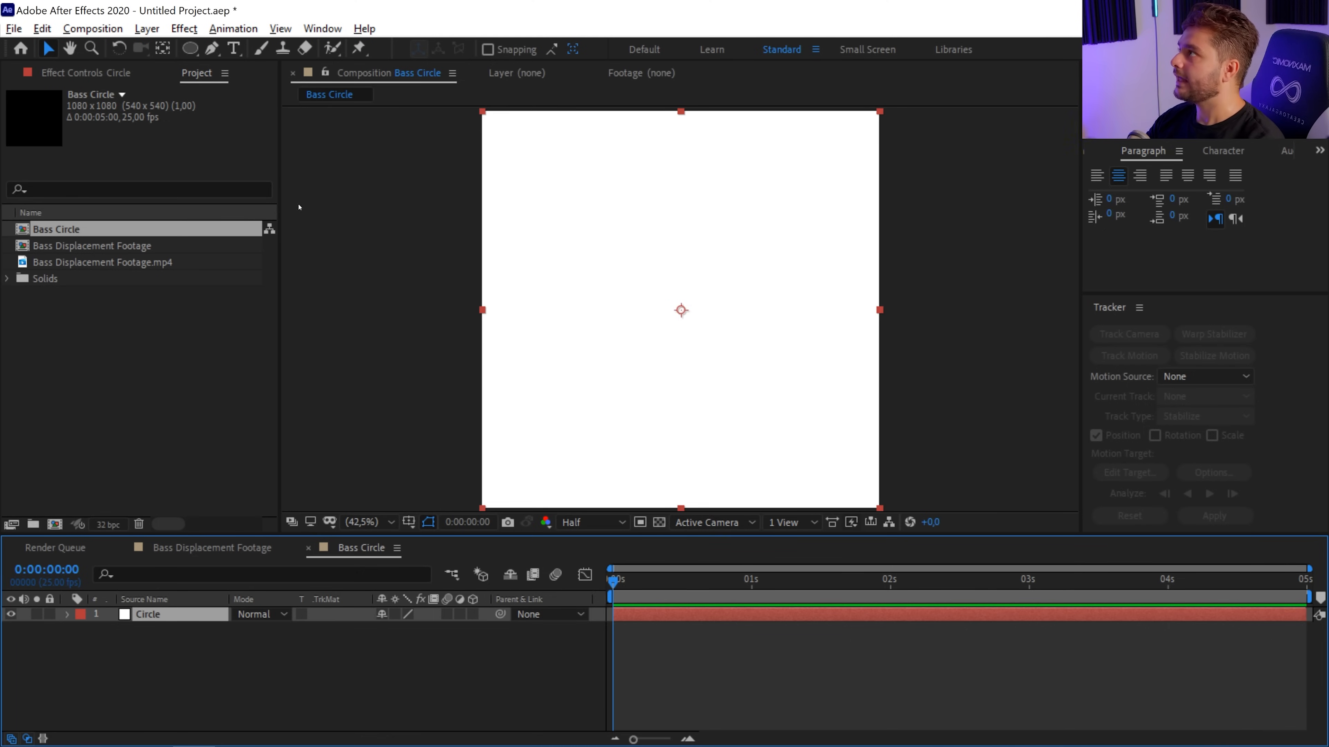
Step: Add an elliptical mask to the Circle solid that fills the whole frame
drag(192, 53, 230, 86)
double_click(190, 49)
key(v)
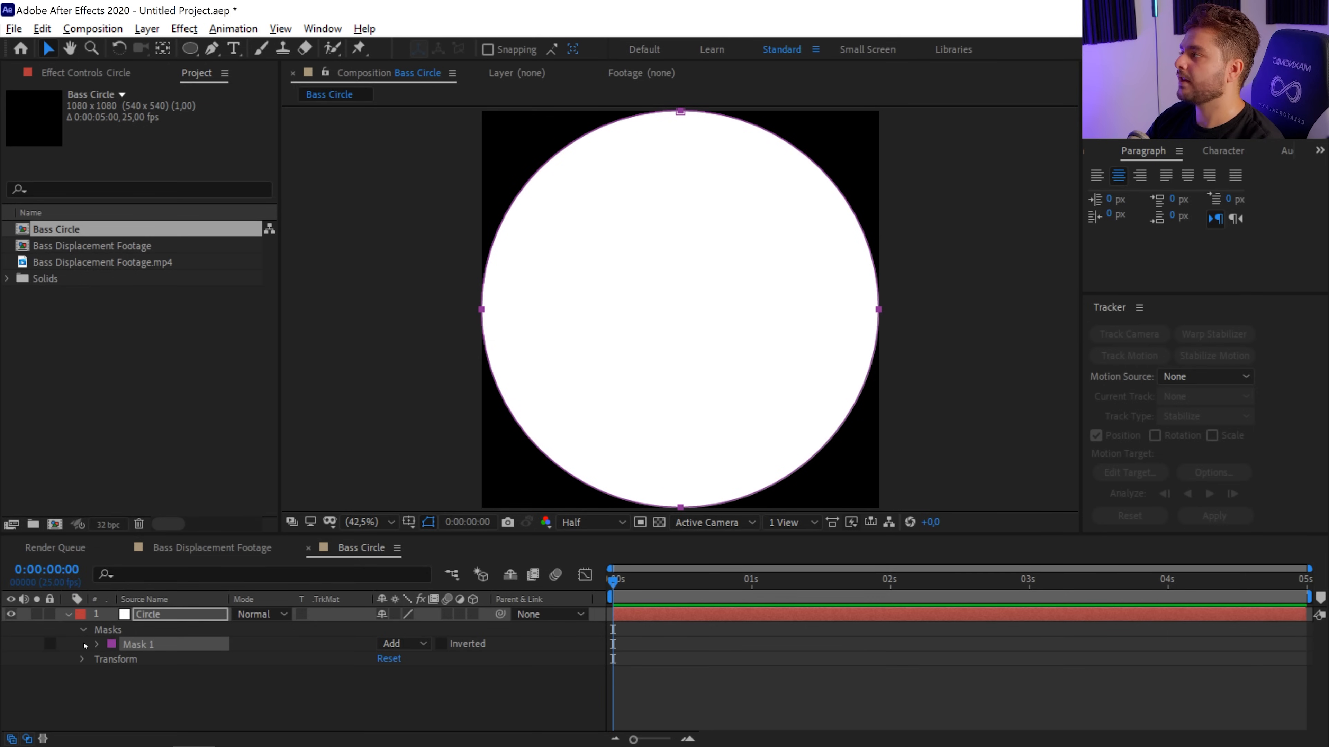
Step: Keyframe Mask 1's expansion at -38 pixels on 0:00:00:12 and set its feather to 24 pixels
click(97, 644)
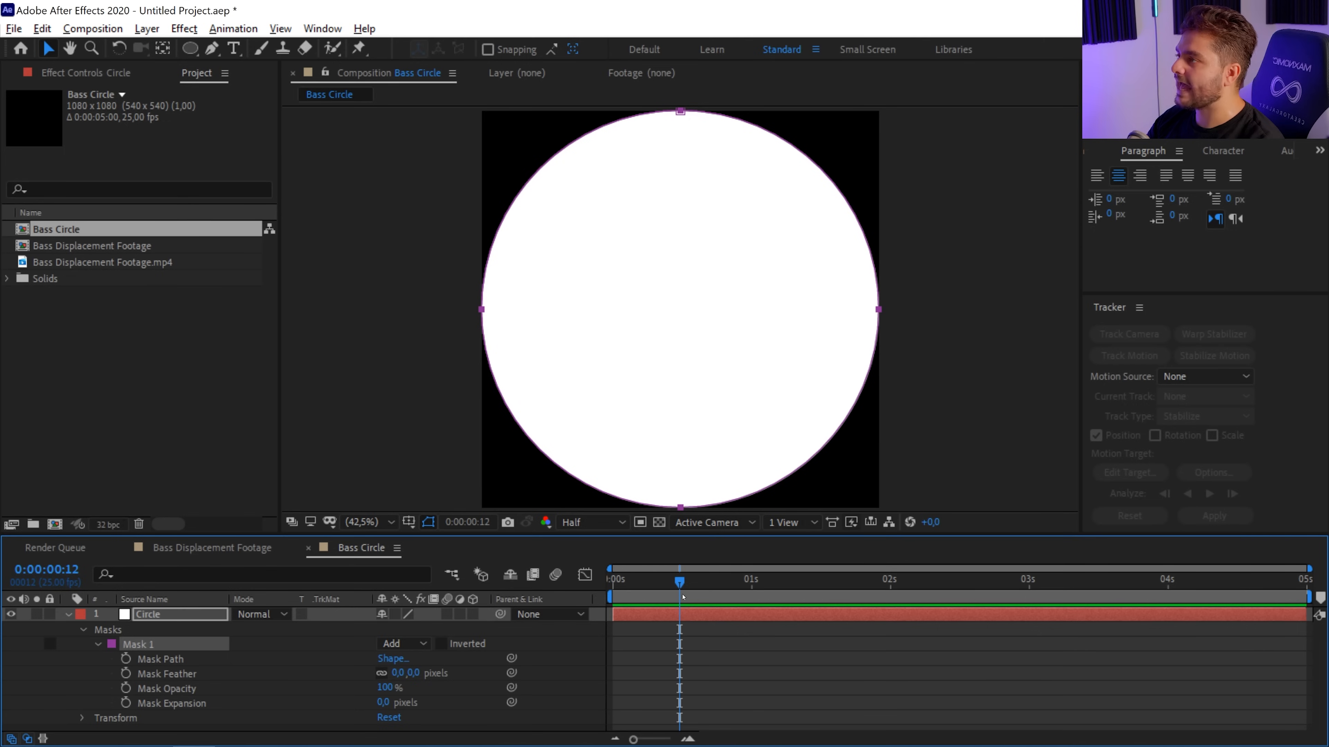
click(126, 703)
drag(383, 702, 439, 679)
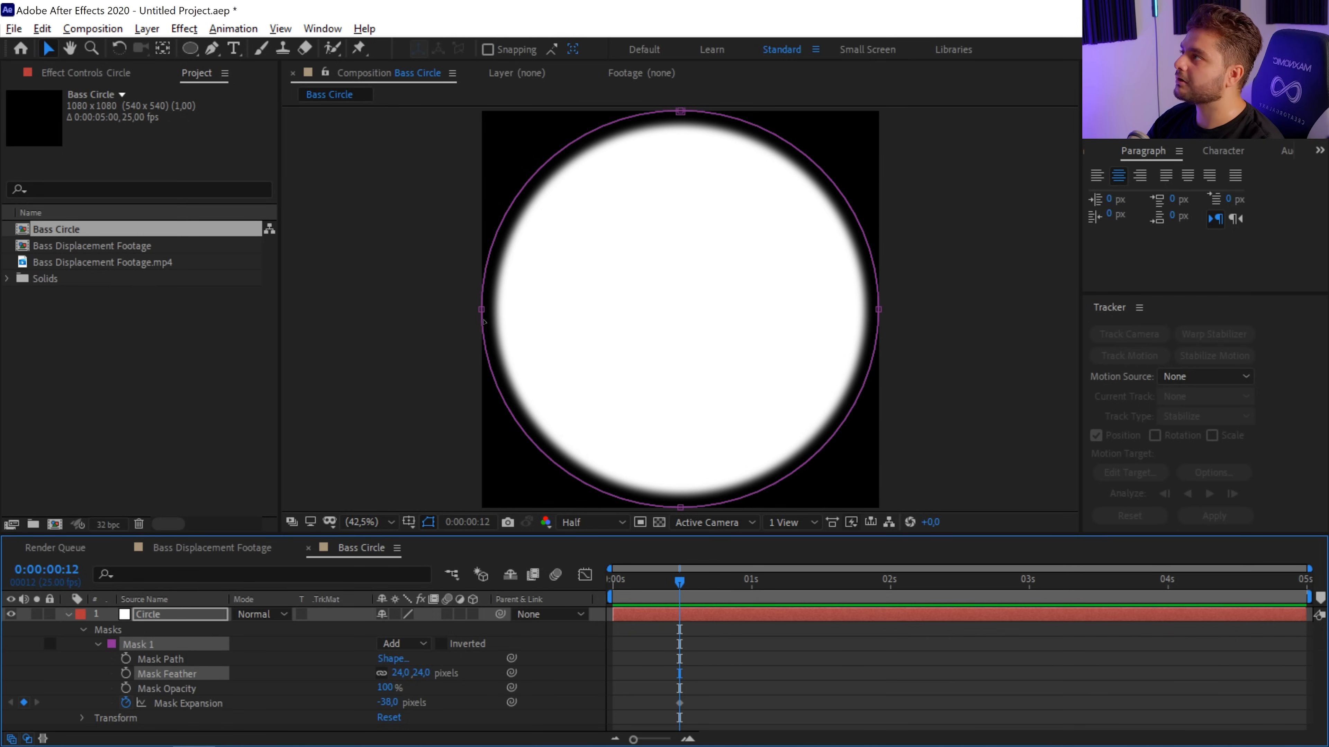
Step: Keyframe Mask 1's expansion at -544 pixels on the first frame and scrub through the growing circle
drag(679, 582, 583, 575)
drag(385, 707, 131, 707)
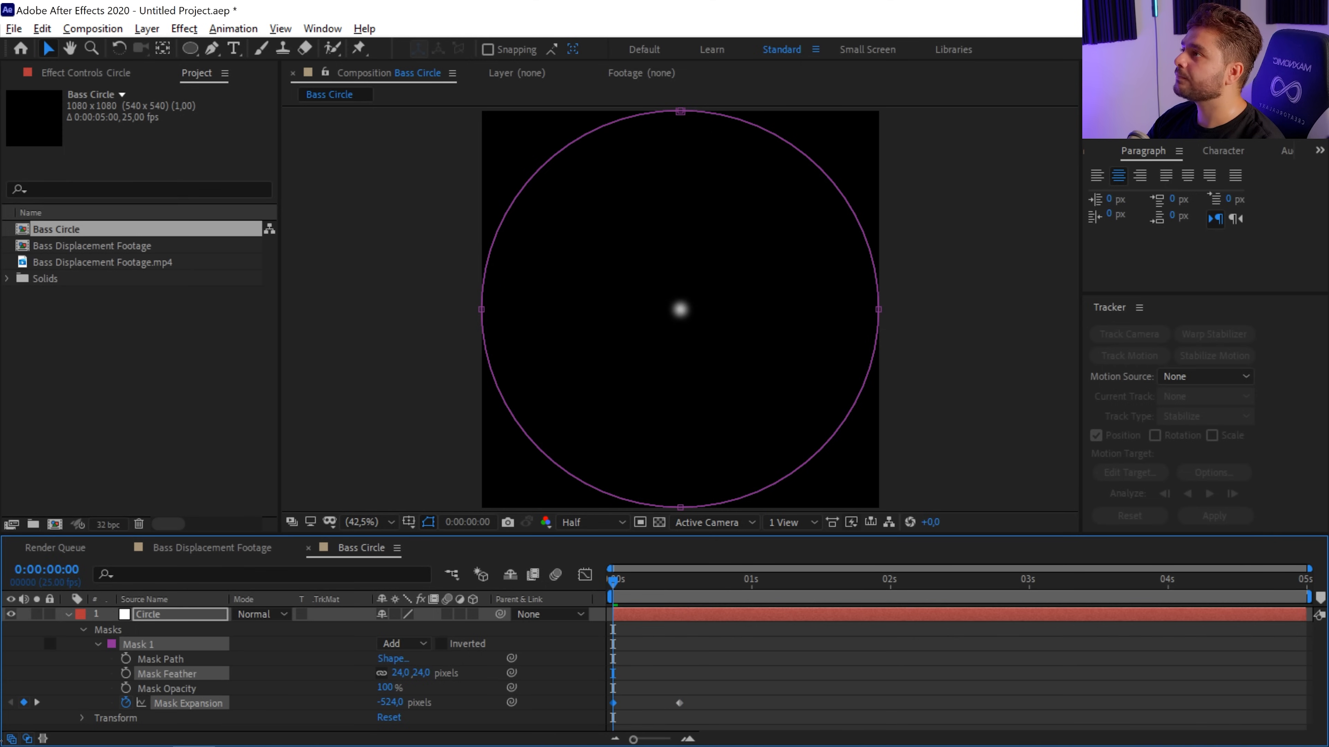
drag(391, 703, 381, 703)
drag(616, 584, 597, 638)
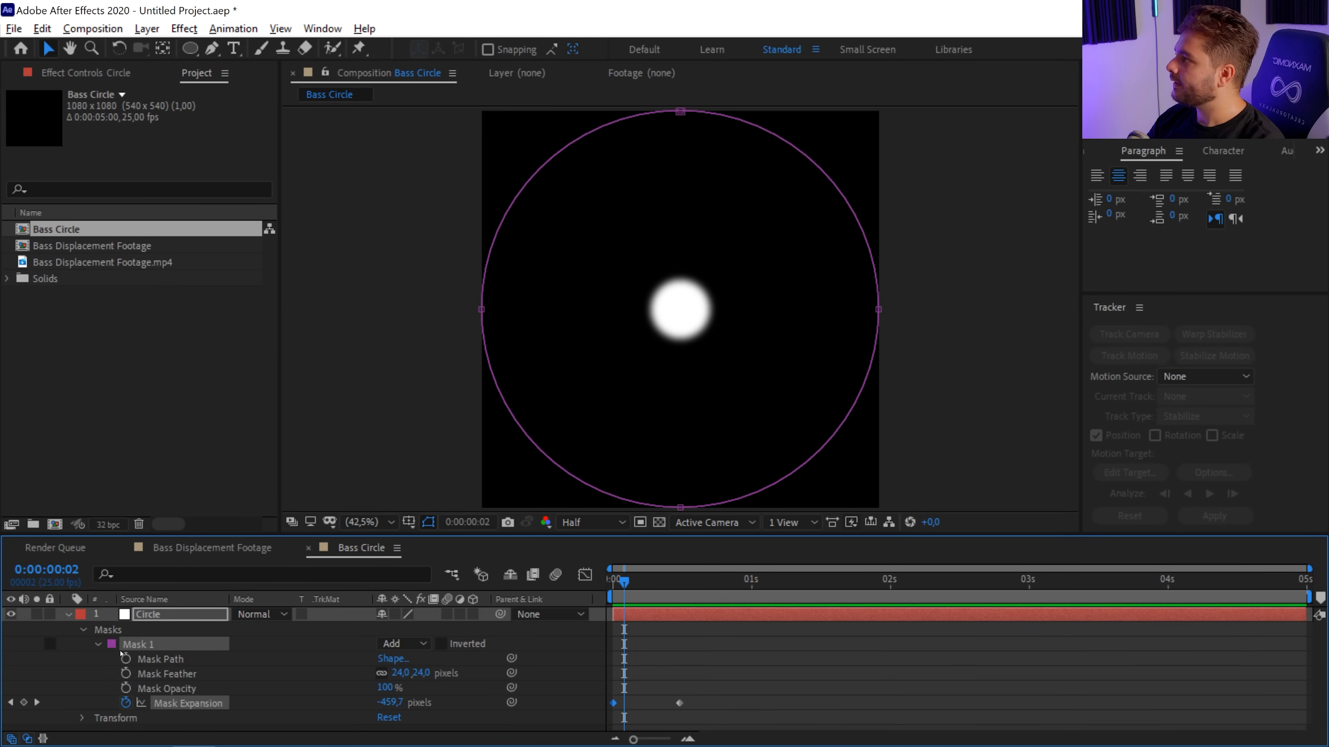
Step: Duplicate Mask 1 on the Circle layer and set the copy's mask mode to Subtract
key(ctrl+d)
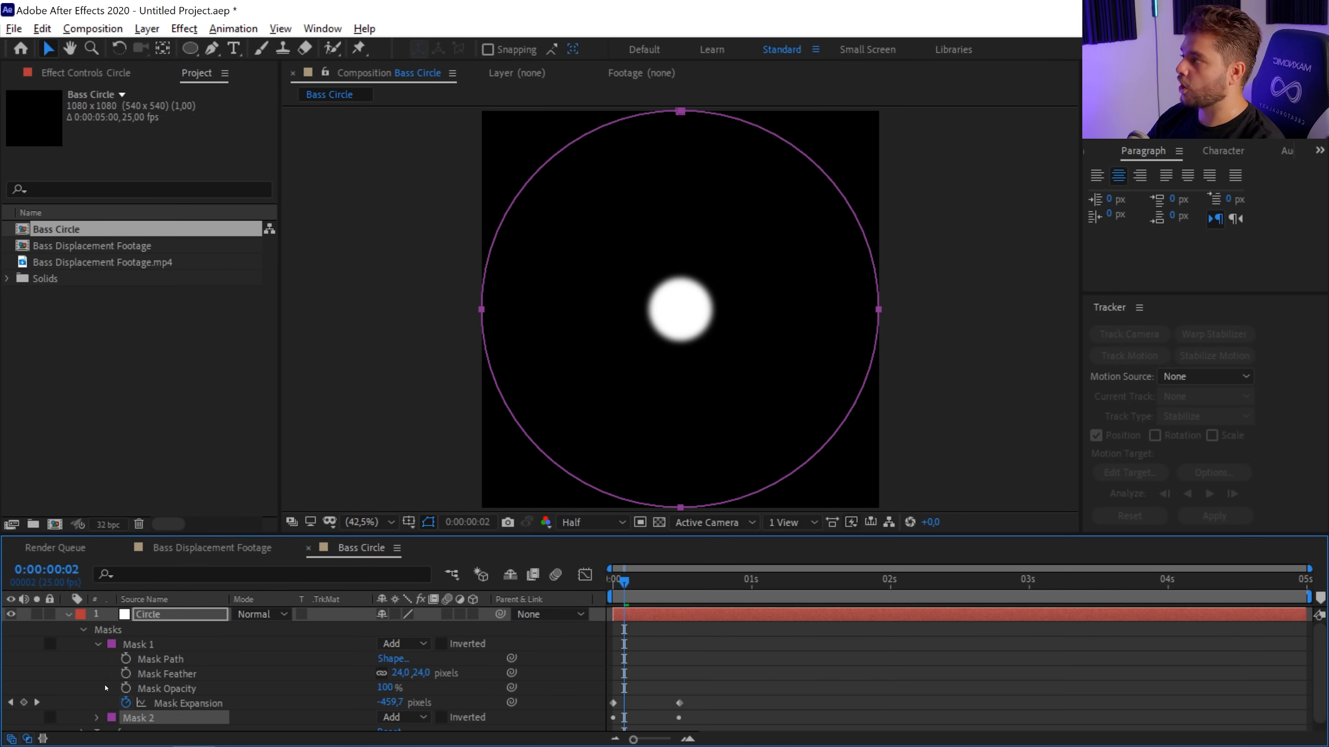
scroll(106, 688, down, 1)
click(98, 705)
drag(614, 602, 674, 603)
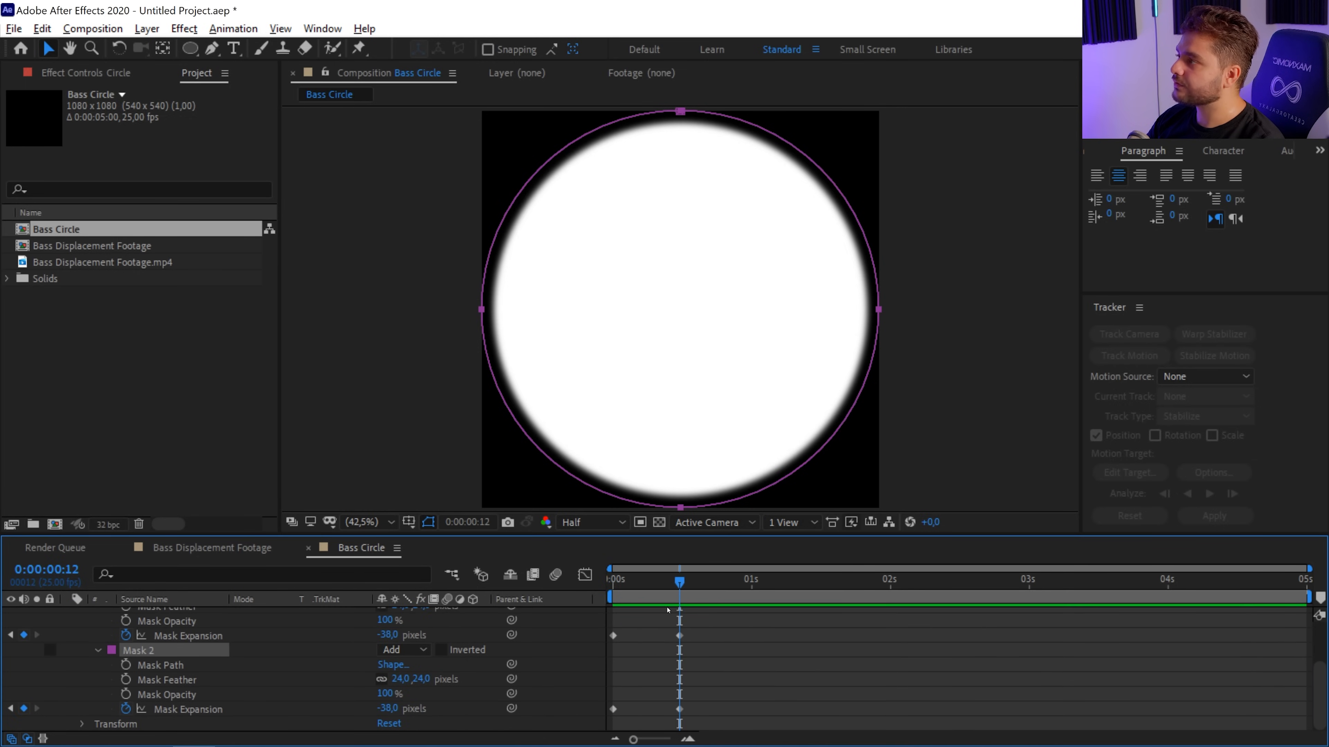
click(403, 649)
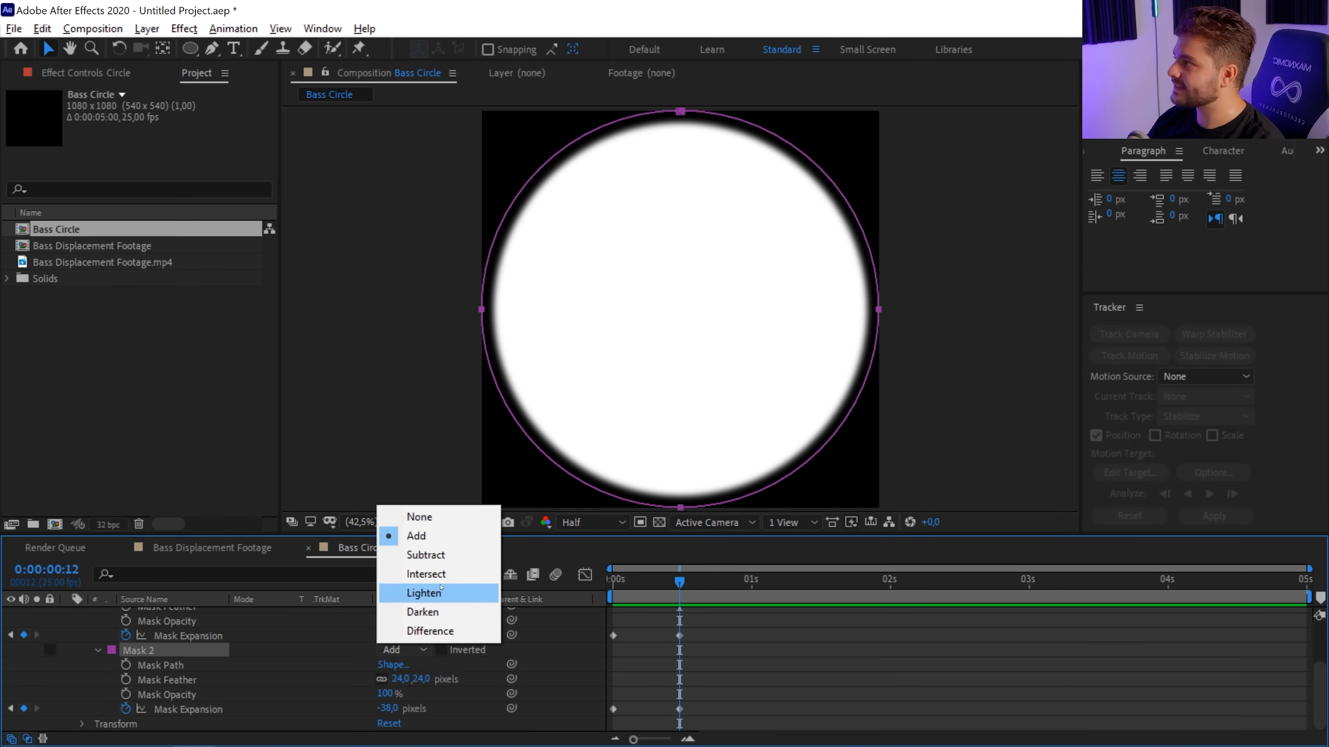
click(418, 557)
Step: Keyframe Mask 2's expansion at -268 pixels on 0:00:00:10 and -16 pixels on 0:00:00:12, set its feather to 91 pixels, and preview the ring
drag(387, 709, 398, 709)
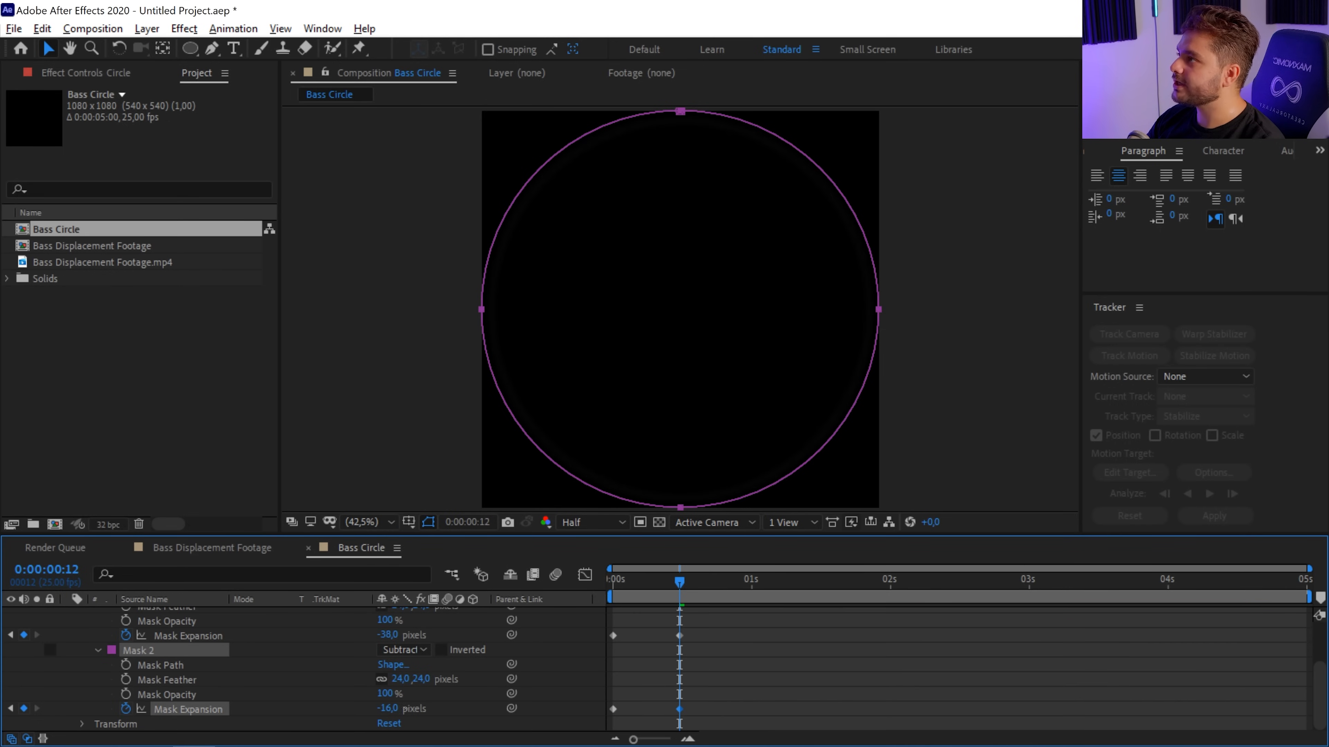
drag(674, 578, 669, 578)
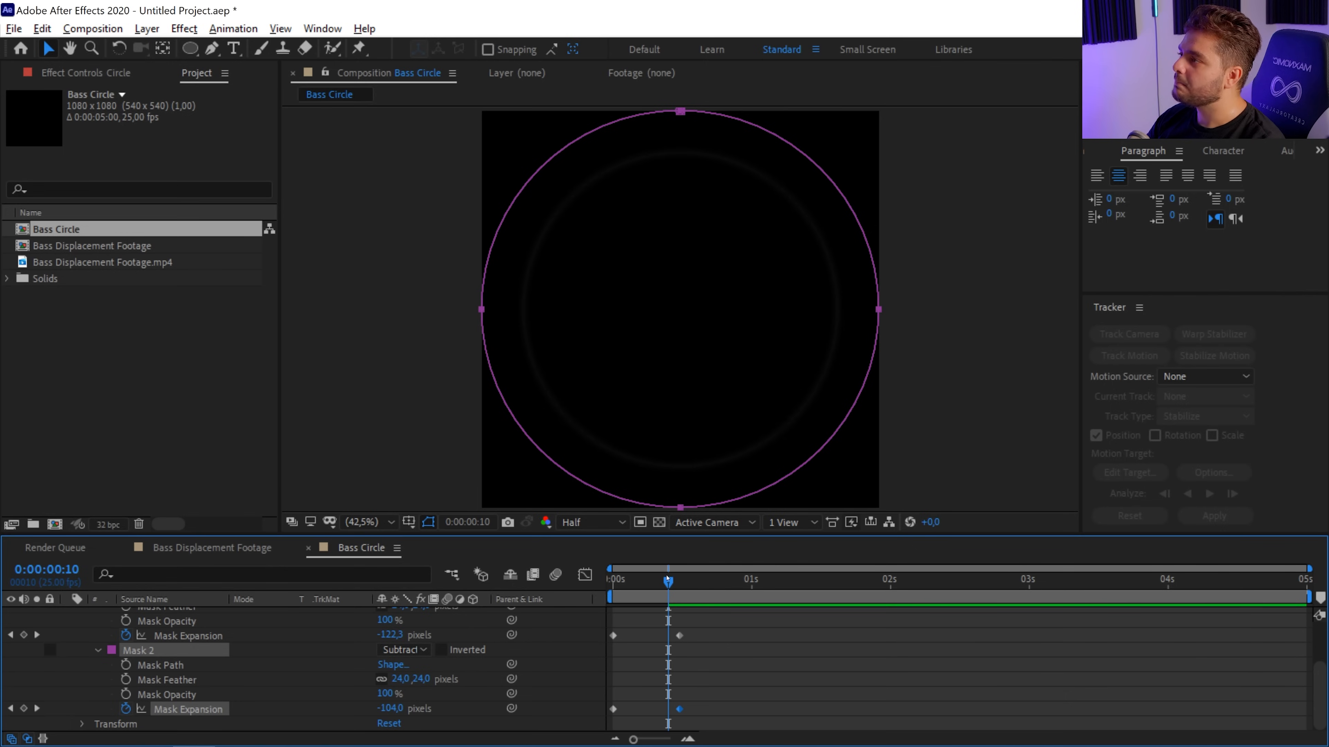
drag(390, 709, 339, 709)
mouse_move(686, 592)
mouse_down()
mouse_move(602, 629)
mouse_move(627, 592)
mouse_move(668, 589)
mouse_up()
key(space)
drag(390, 710, 352, 710)
drag(429, 686, 464, 687)
key(Home)
key(space)
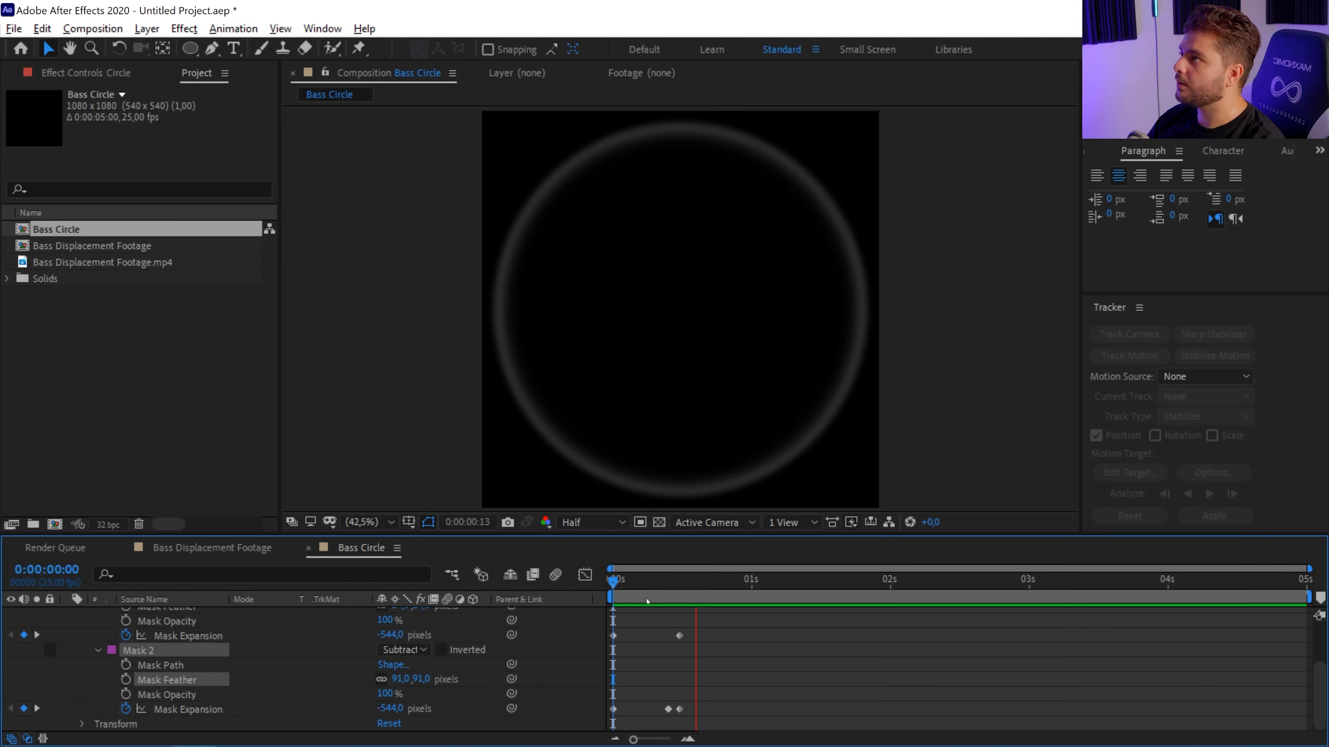
Step: Increase Mask 2's expansion at the 0:00:00:12 keyframe so the ring closes fully, and preview the animation
click(684, 594)
drag(684, 596, 680, 599)
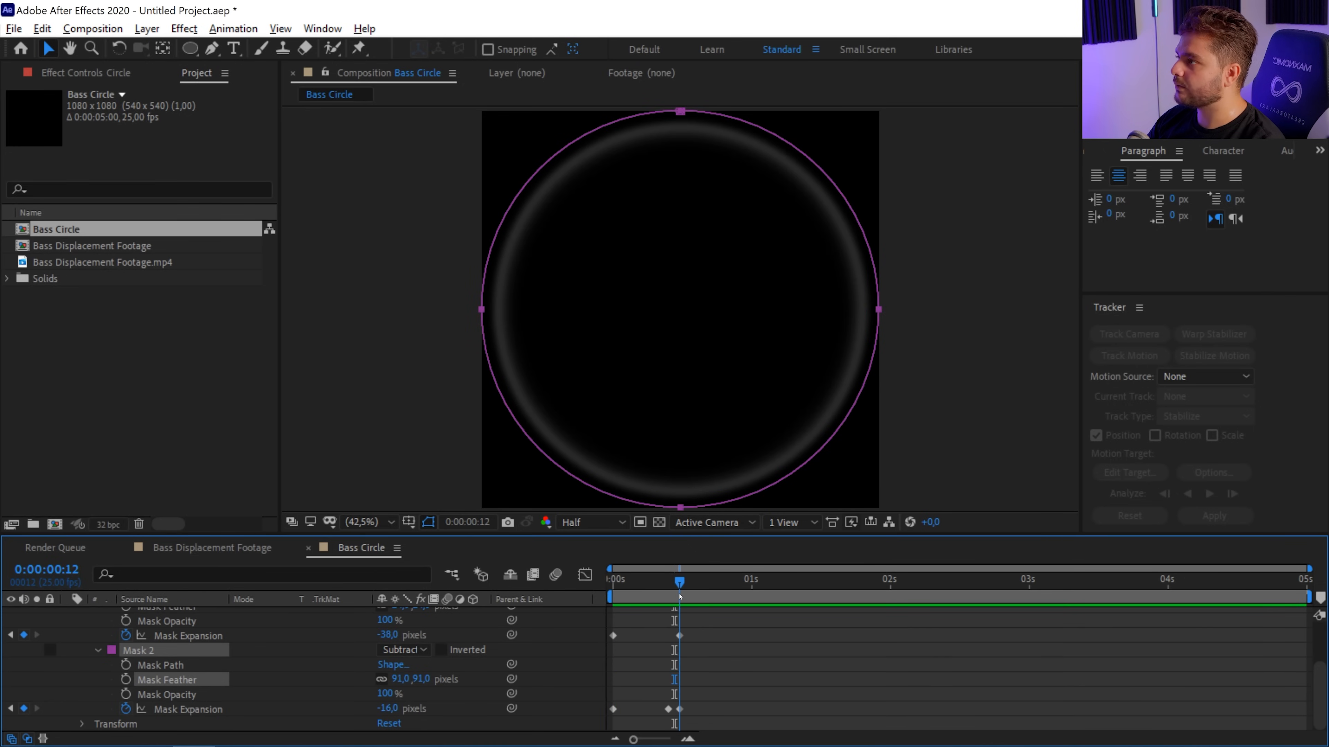
drag(390, 709, 404, 708)
drag(679, 587, 567, 597)
key(space)
key(space)
key(space)
key(space)
key(space)
key(space)
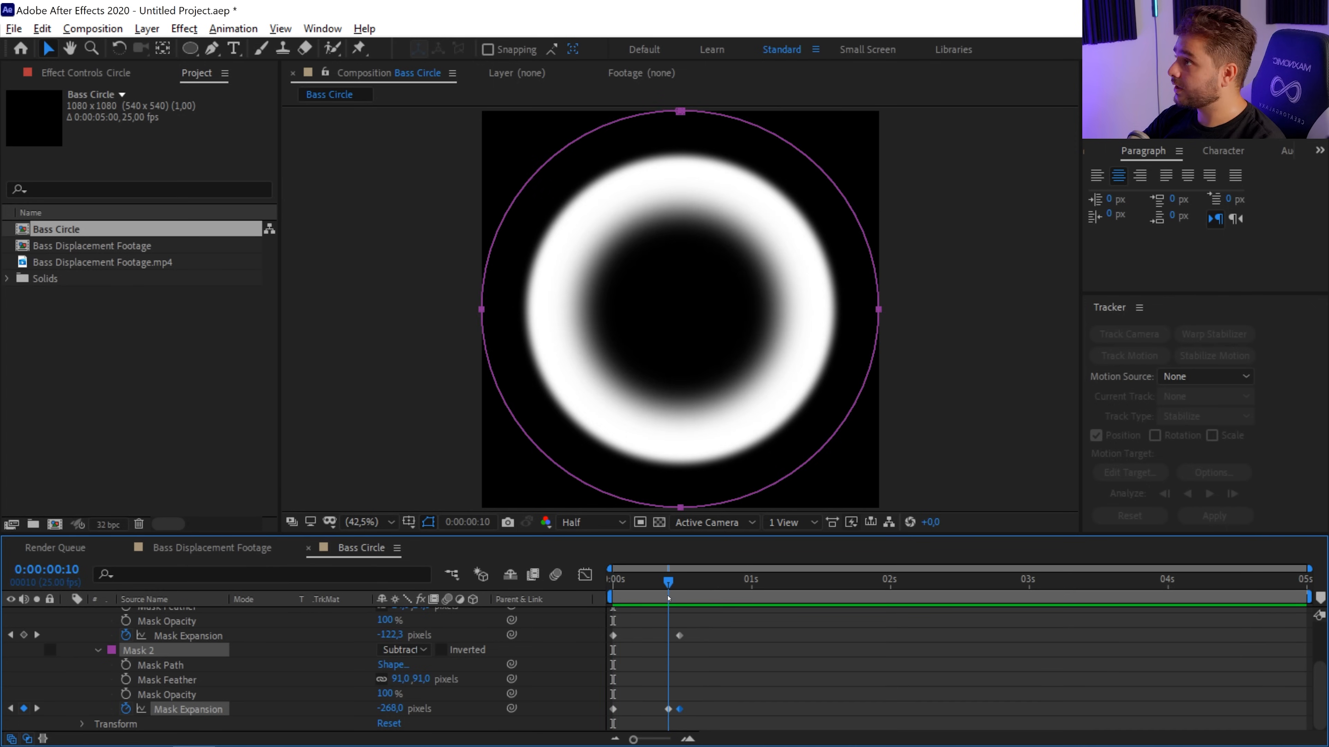
Step: Delay both masks' final expansion keyframes to about frame 19, and set Mask 2's middle expansion keyframe to -348 pixels at 0:00:00:12
drag(680, 710, 717, 710)
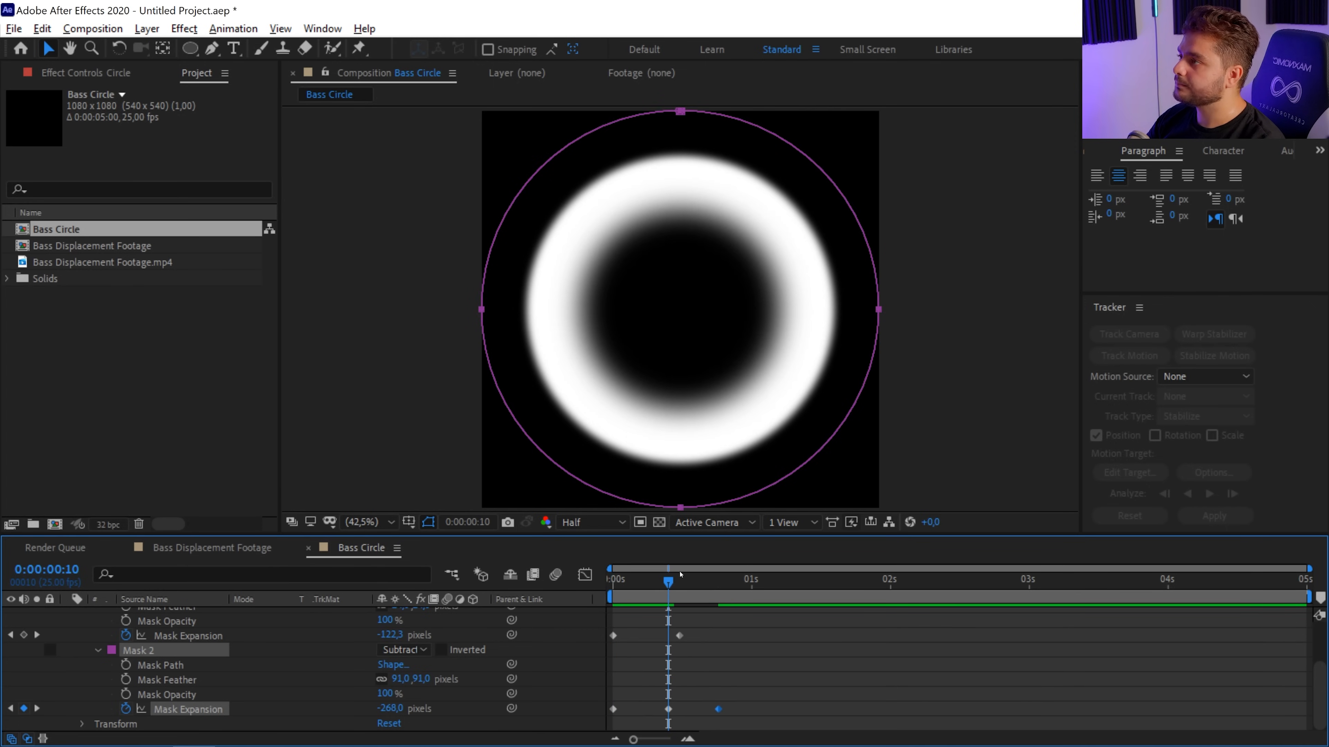
drag(680, 636, 718, 637)
drag(675, 581, 668, 581)
drag(390, 709, 363, 709)
drag(669, 581, 691, 581)
drag(668, 709, 679, 709)
drag(691, 581, 677, 620)
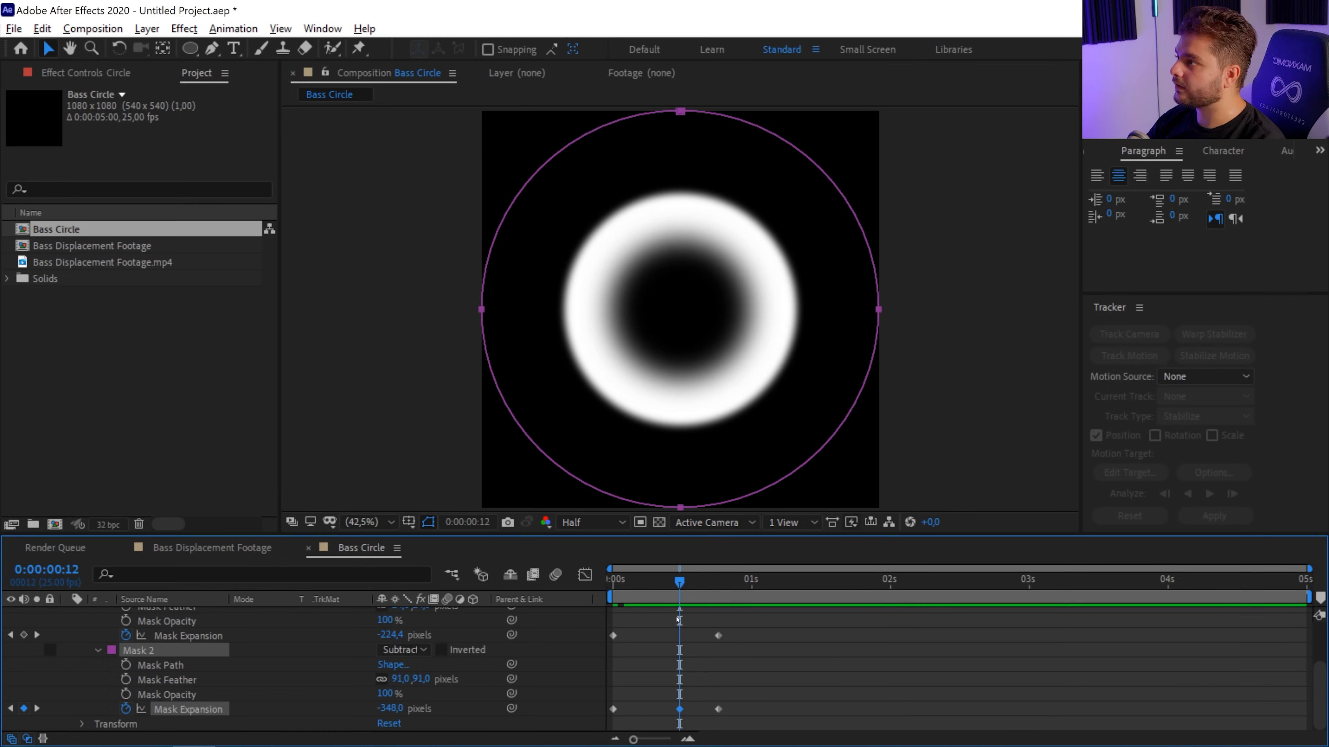
Step: Fade out the Circle layer with opacity keyframes of 100% at 0:00:00:12 and 0% at 0:00:00:18, and preview it
scroll(677, 620, up, 3)
click(177, 614)
key(t)
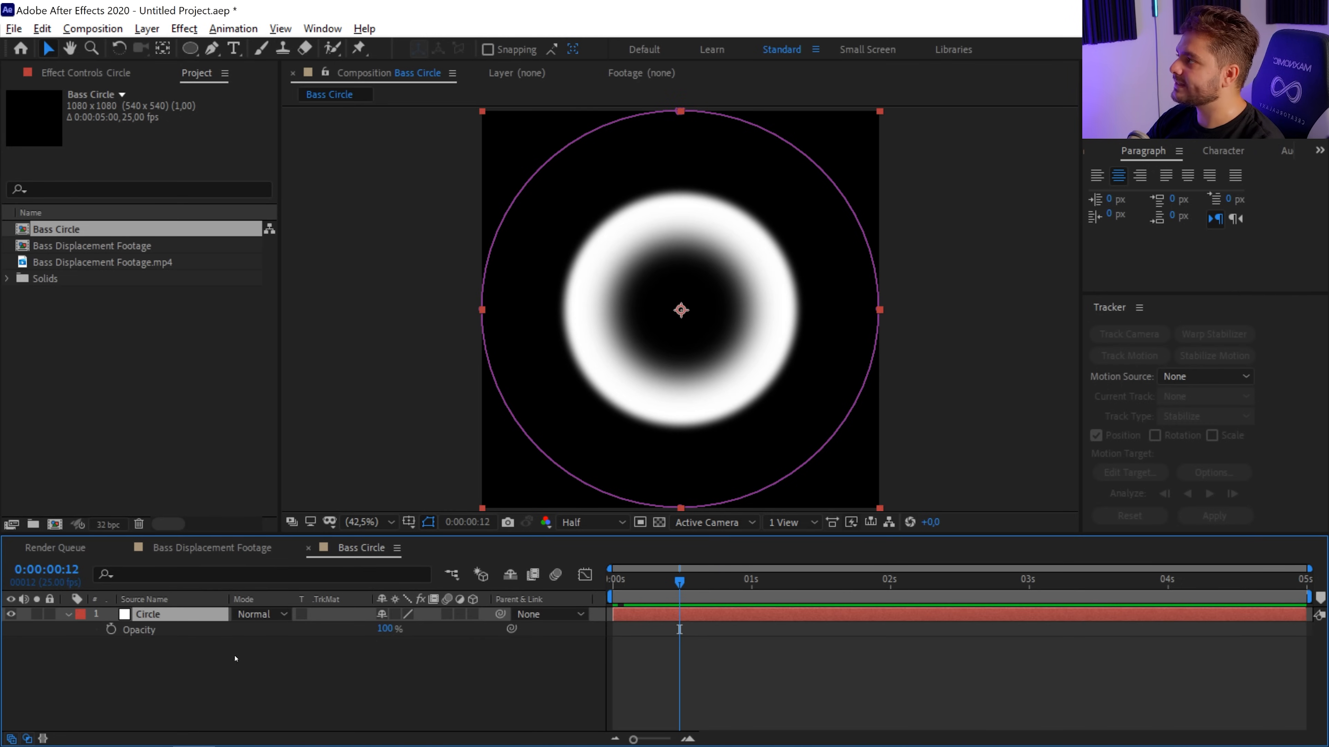
click(111, 630)
drag(679, 581, 716, 589)
drag(389, 630, 345, 630)
drag(712, 602, 712, 637)
key(space)
key(space)
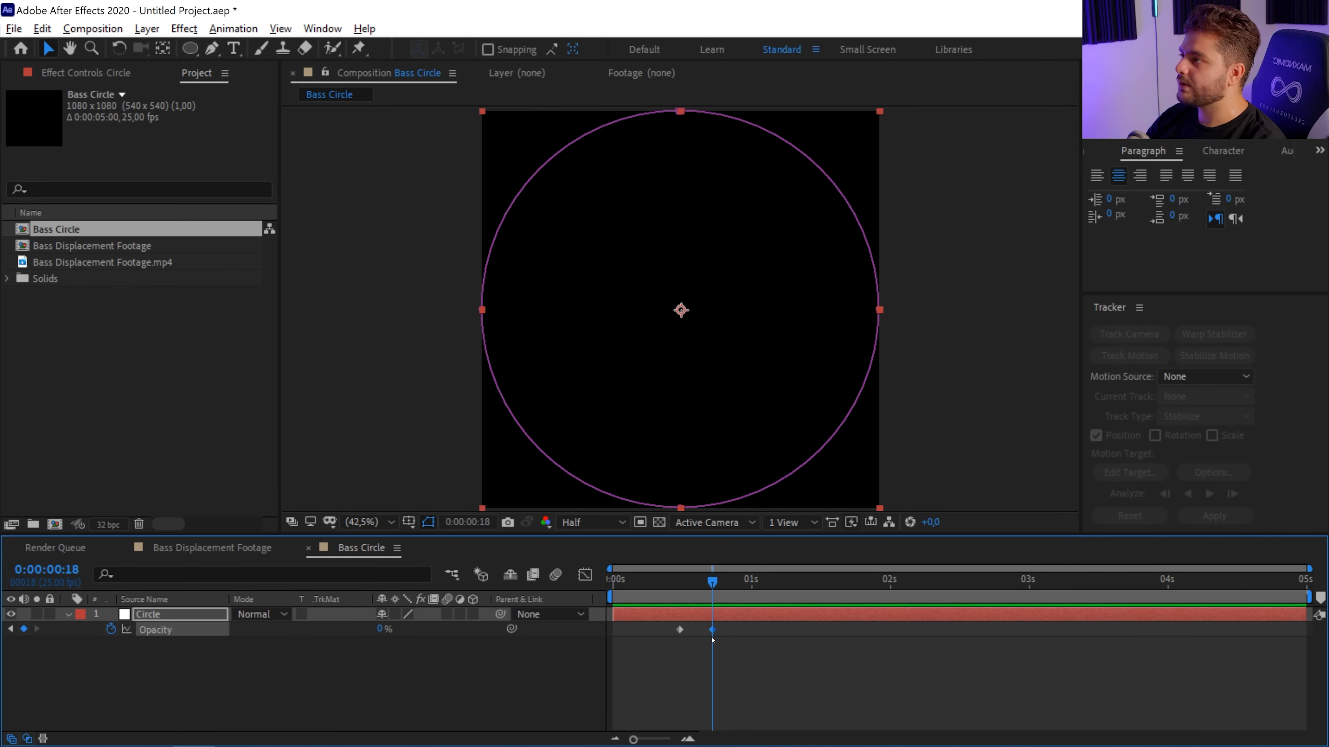
Step: End the work area at 0:00:00:18 and trim the Bass Circle composition to it
key(n)
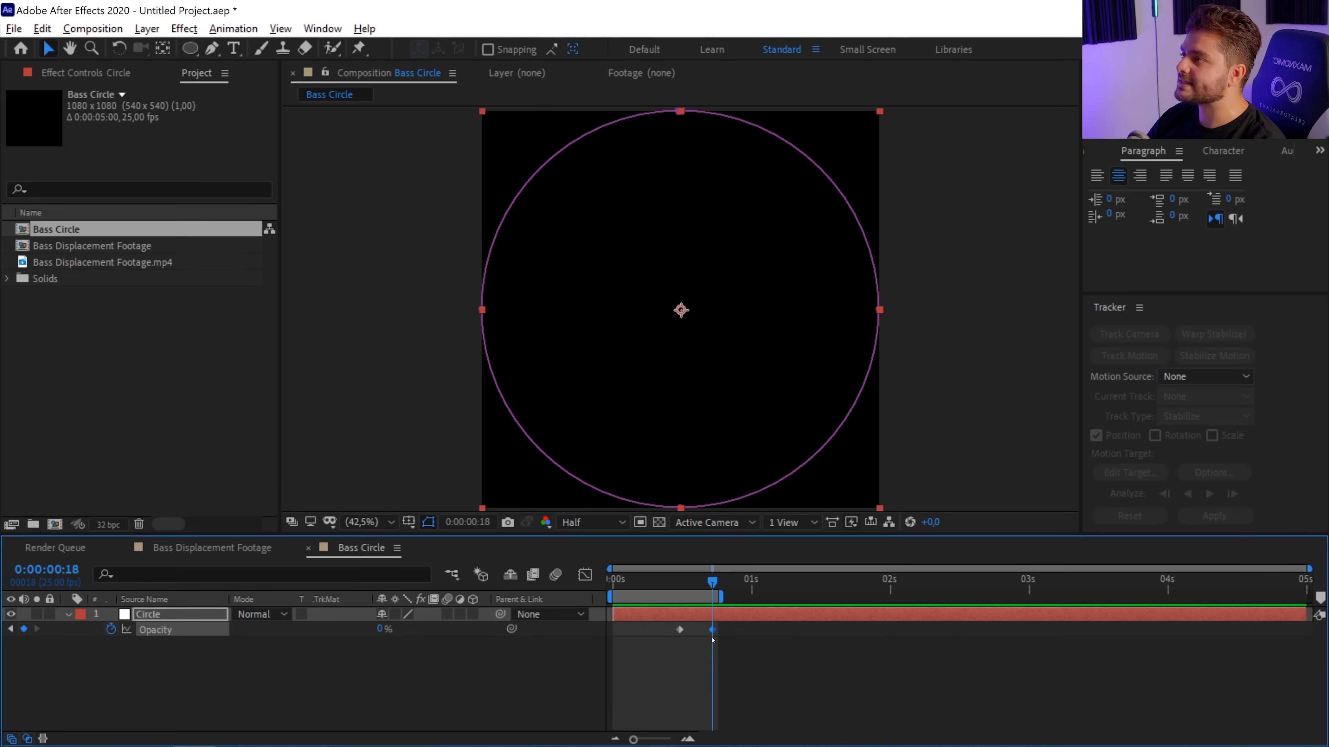
right_click(690, 600)
click(724, 646)
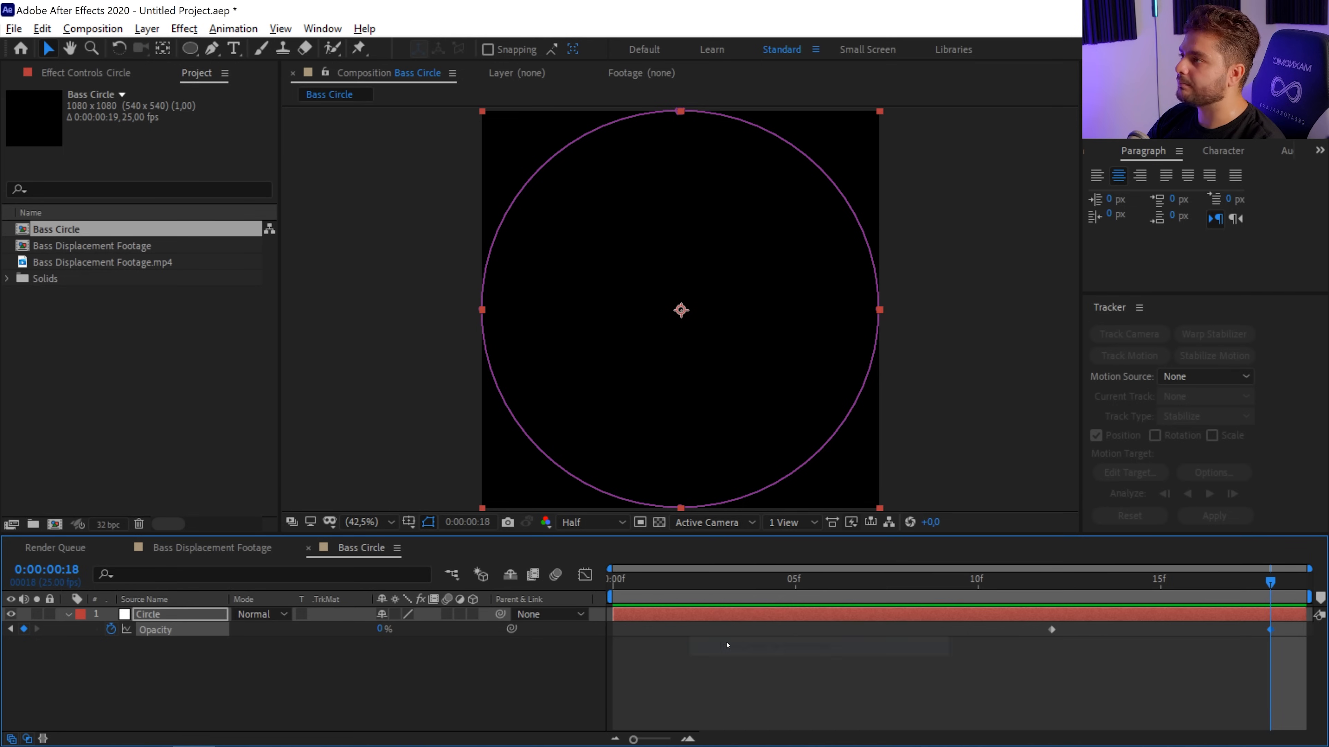
key(Home)
drag(544, 590, 418, 602)
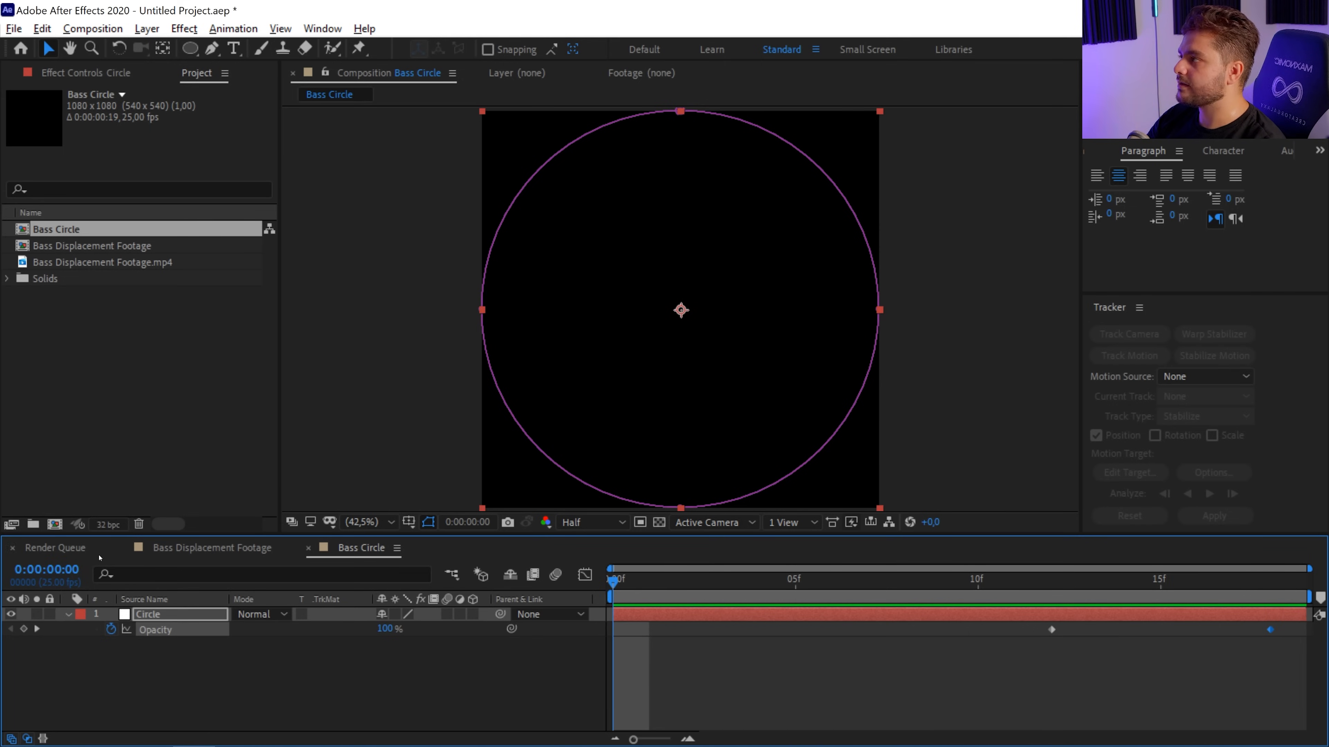
Step: Run the 3D Camera Tracker on the video layer in the Bass Displacement Footage composition, with Detailed Analysis enabled
click(182, 550)
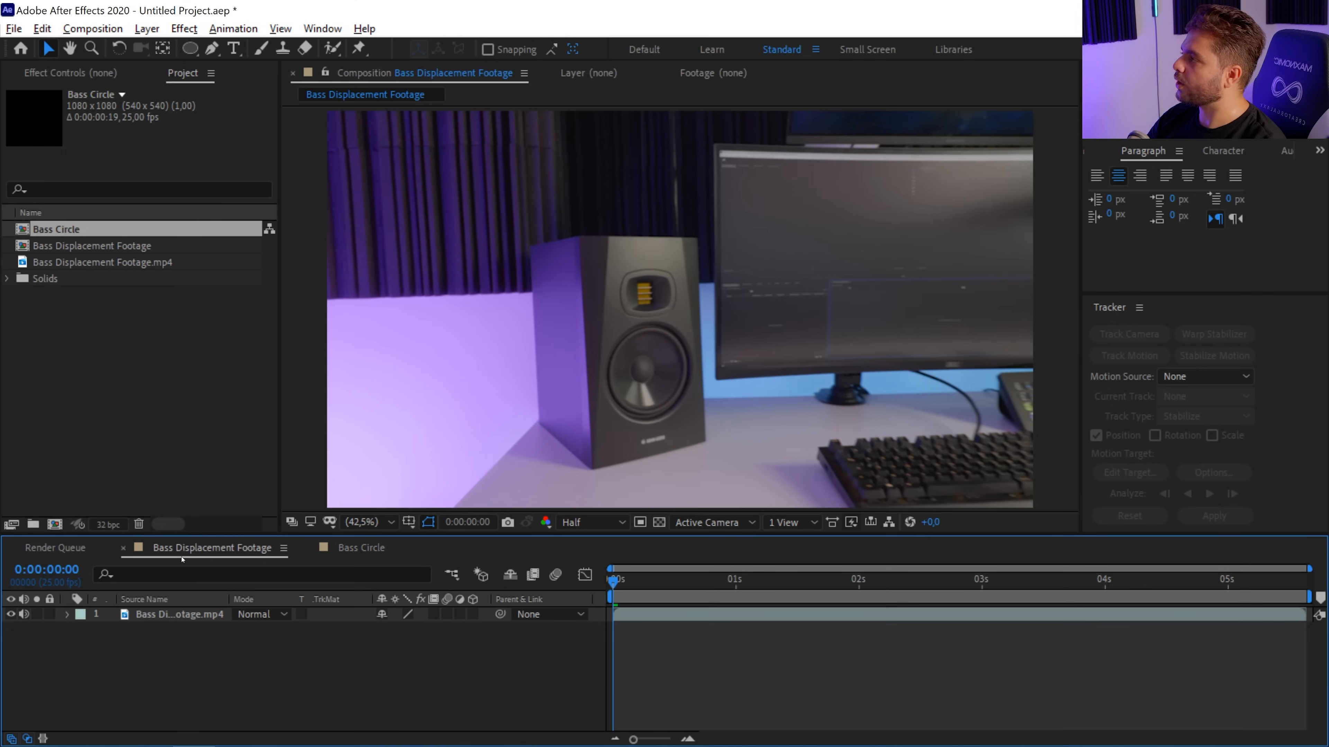
click(189, 615)
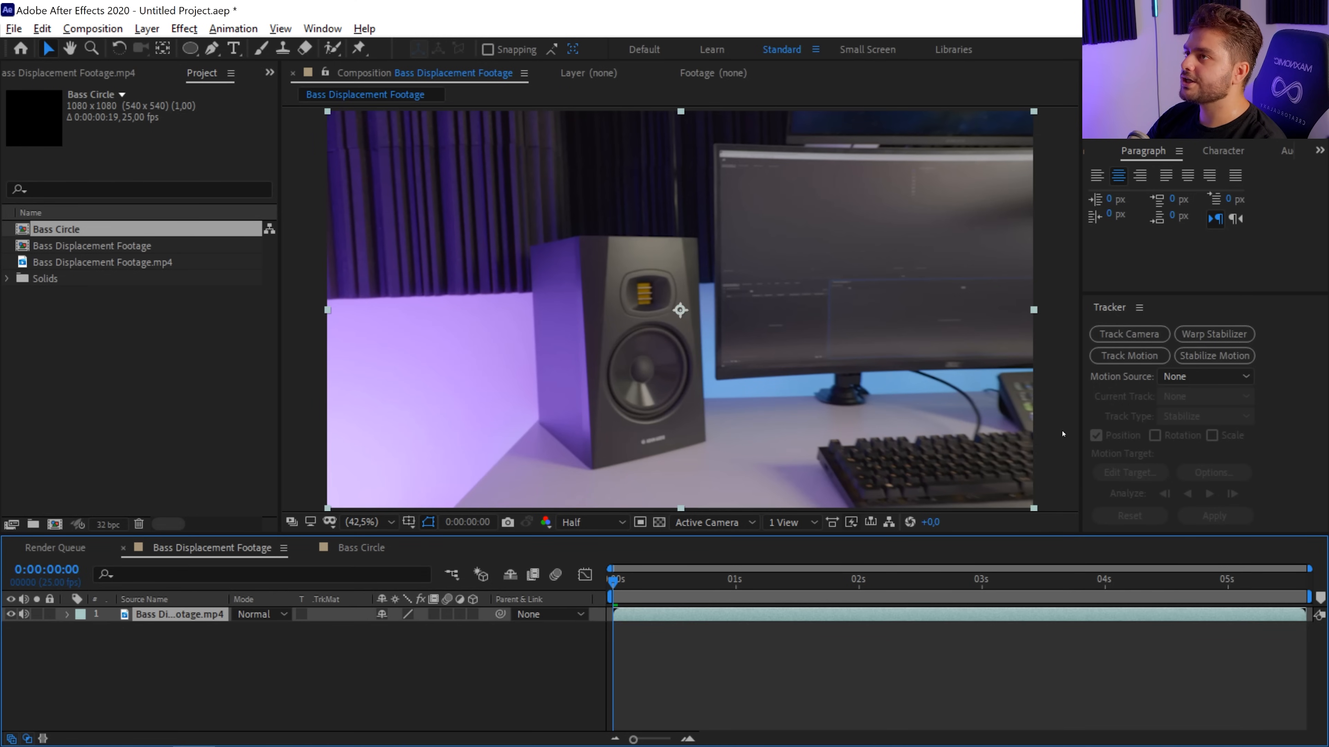
click(322, 29)
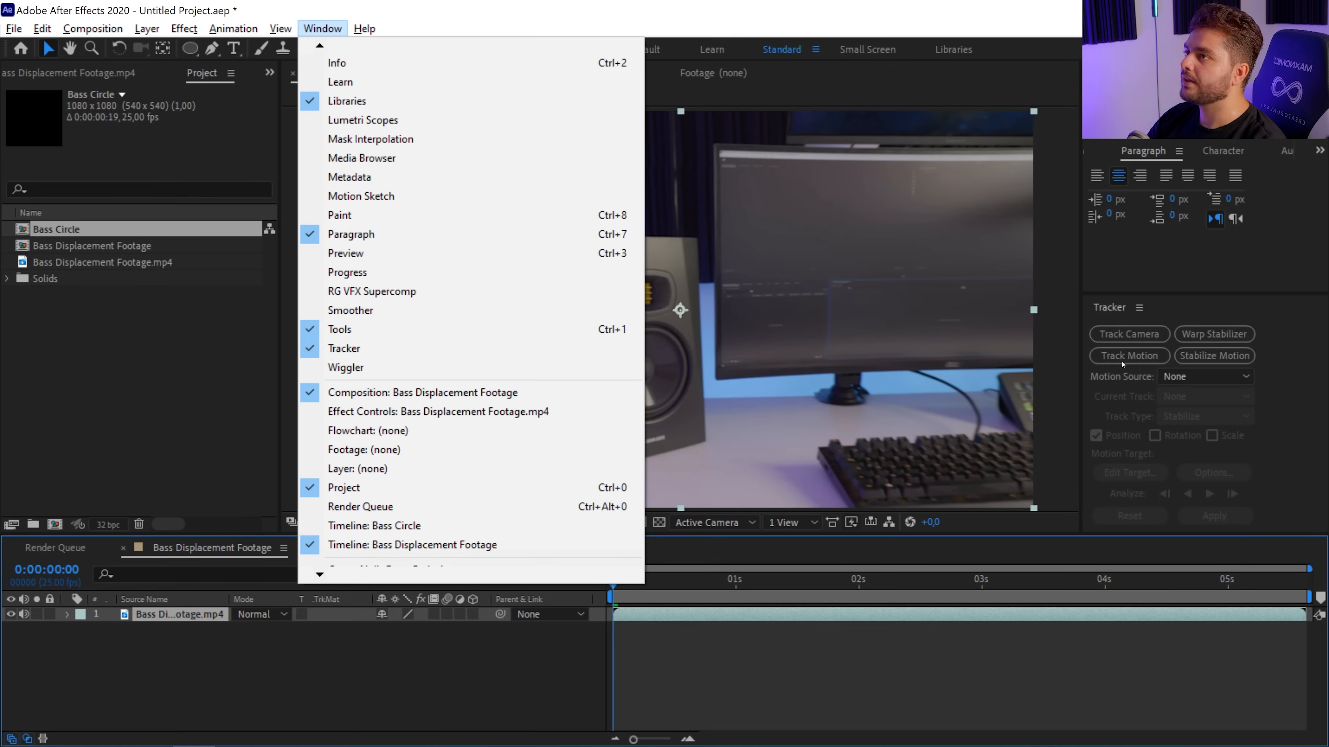
click(1129, 336)
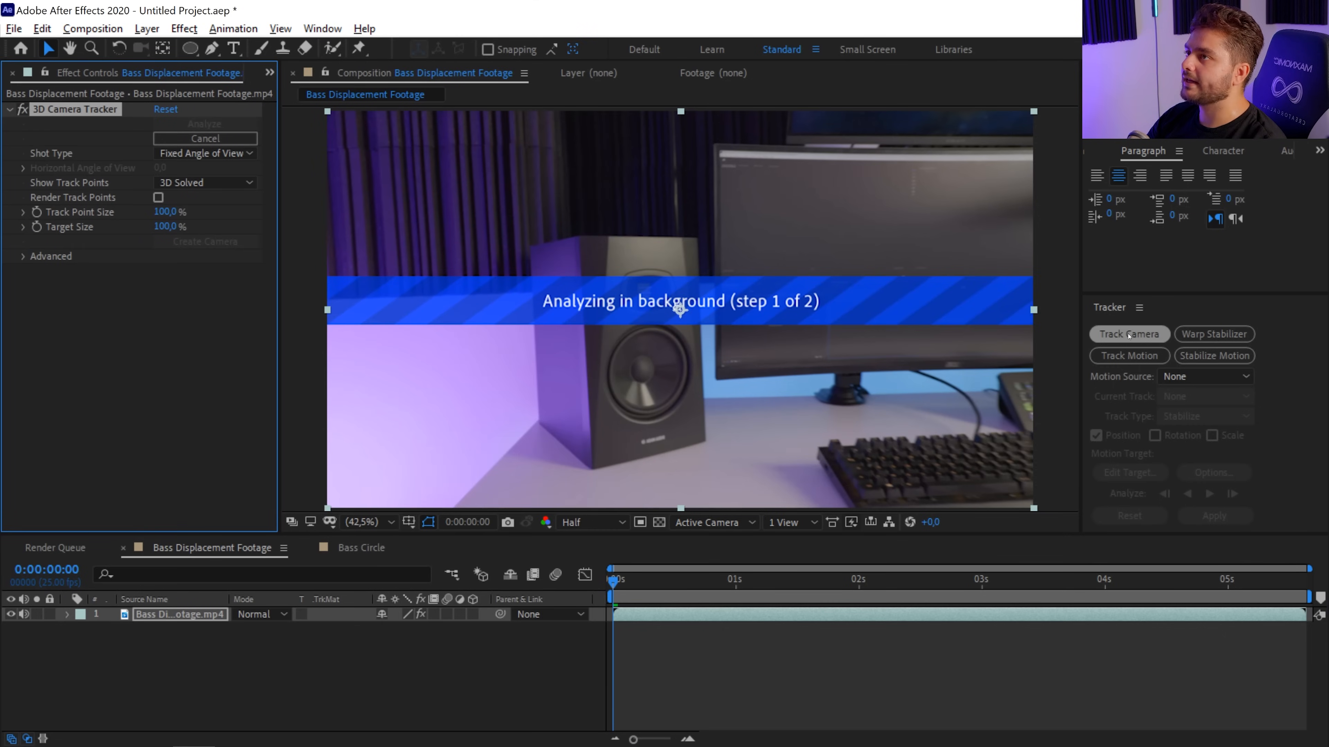
click(24, 257)
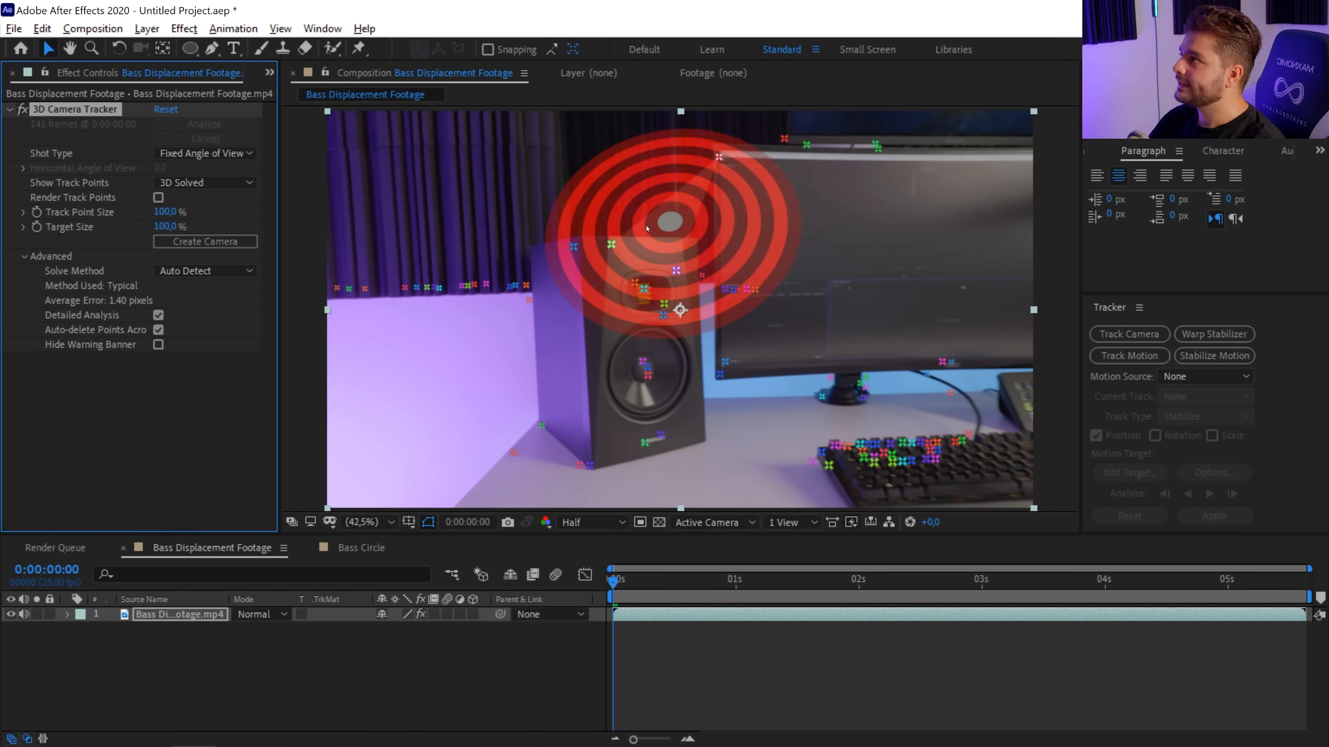
Step: Create a solid and camera from the track points on the speaker cone at 0:00:02:03, and preview how the solid follows the shot
mouse_move(638, 585)
mouse_down()
mouse_move(965, 602)
mouse_move(706, 599)
mouse_move(873, 597)
mouse_up()
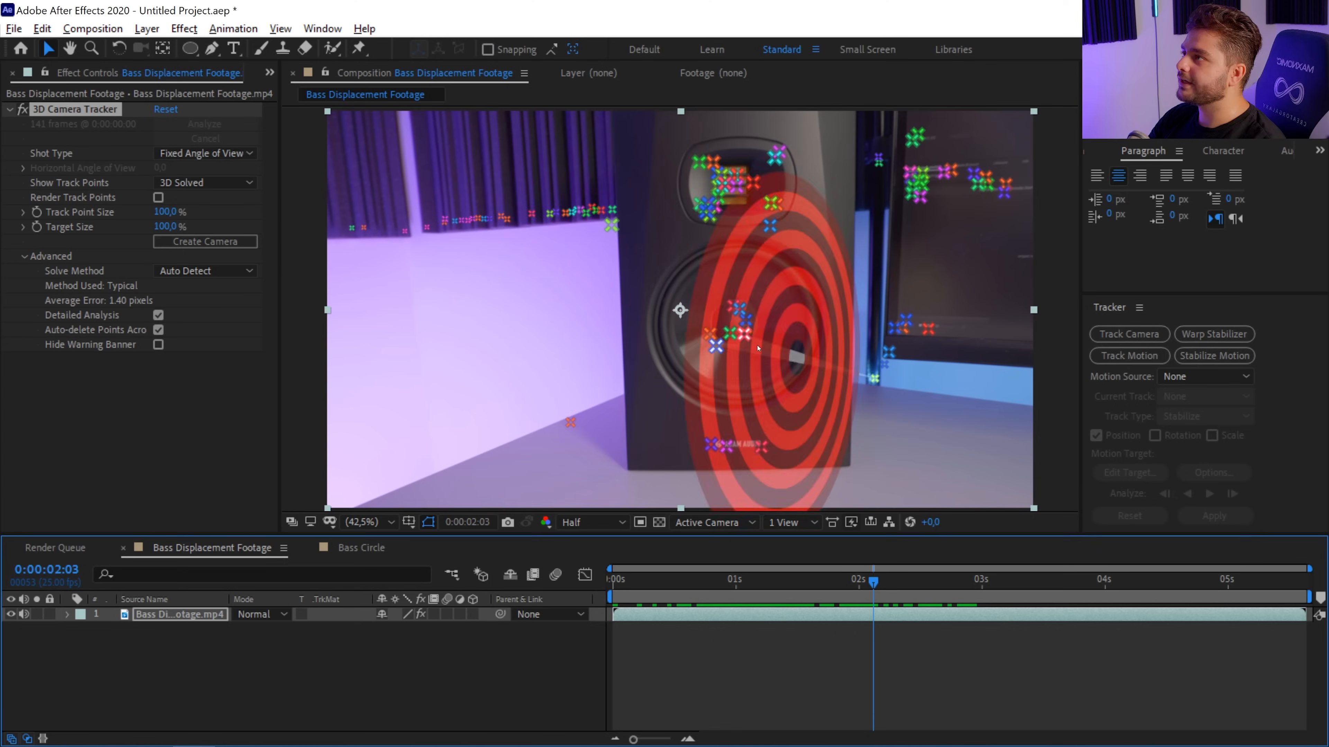
mouse_move(714, 276)
mouse_down()
mouse_move(682, 310)
mouse_move(743, 377)
mouse_move(755, 250)
mouse_move(735, 341)
mouse_up()
right_click(735, 341)
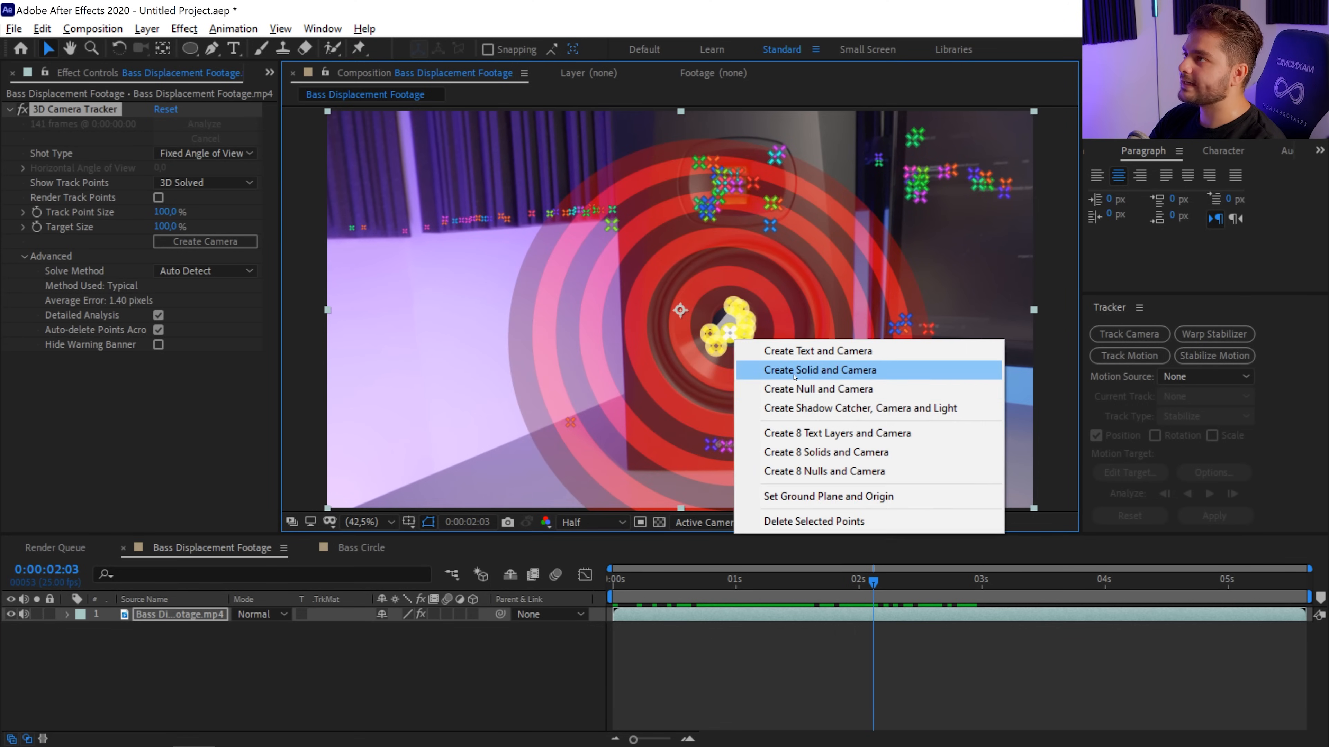
click(790, 370)
key(space)
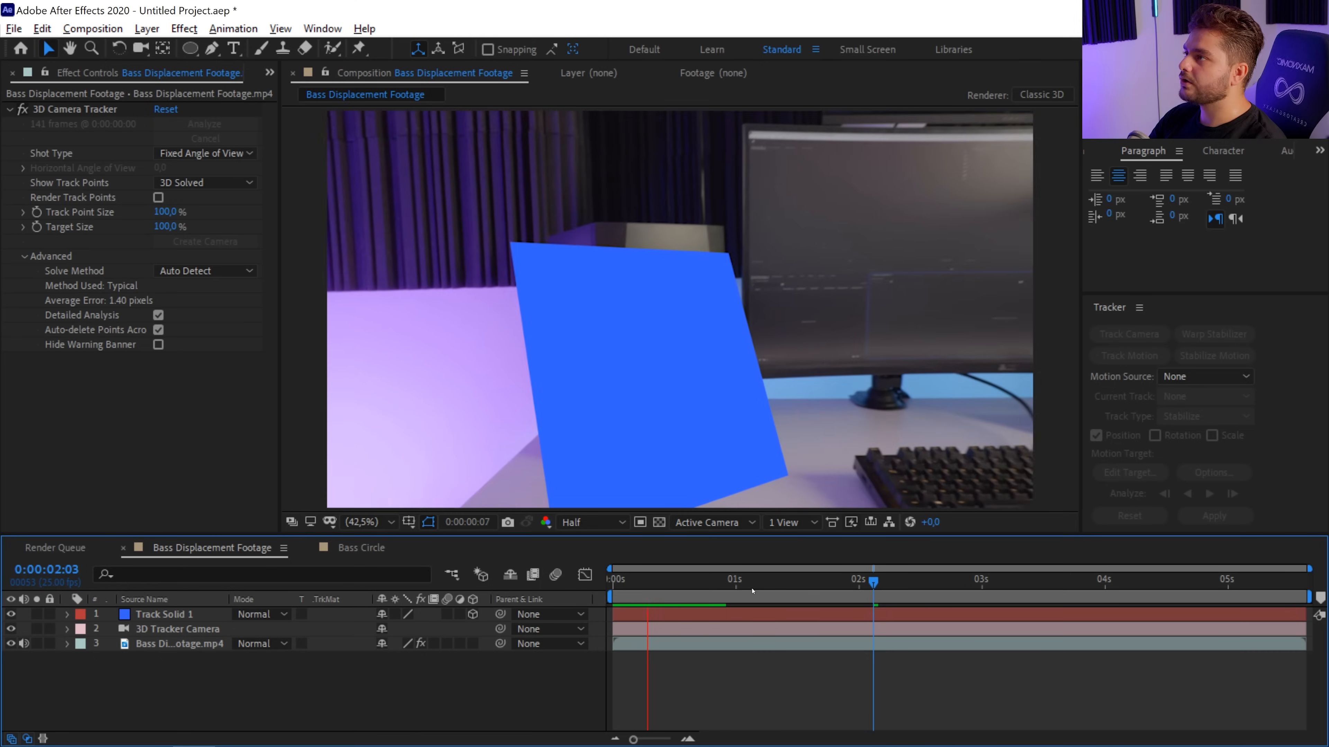
click(752, 590)
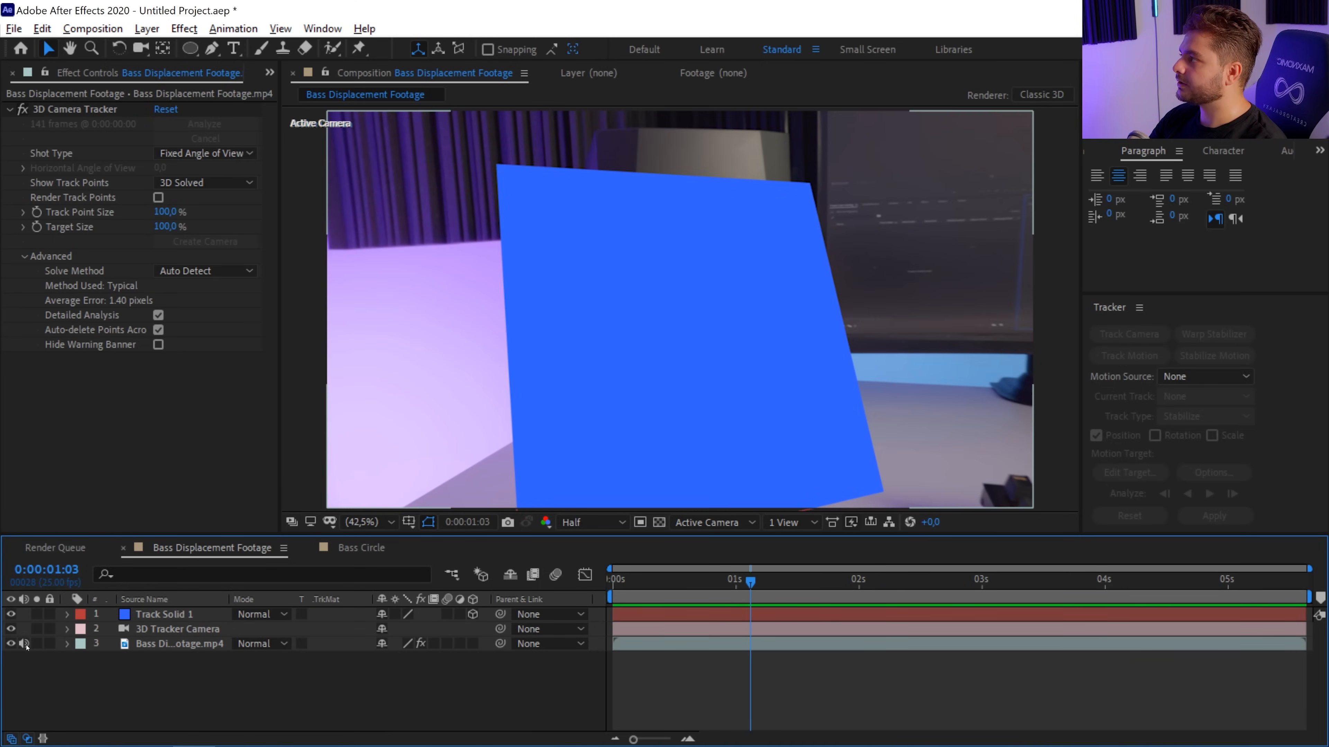
Step: Preview the tracked shot and rotate Track Solid 1 at 0:00:01:08 to align it with the speaker's front face
key(space)
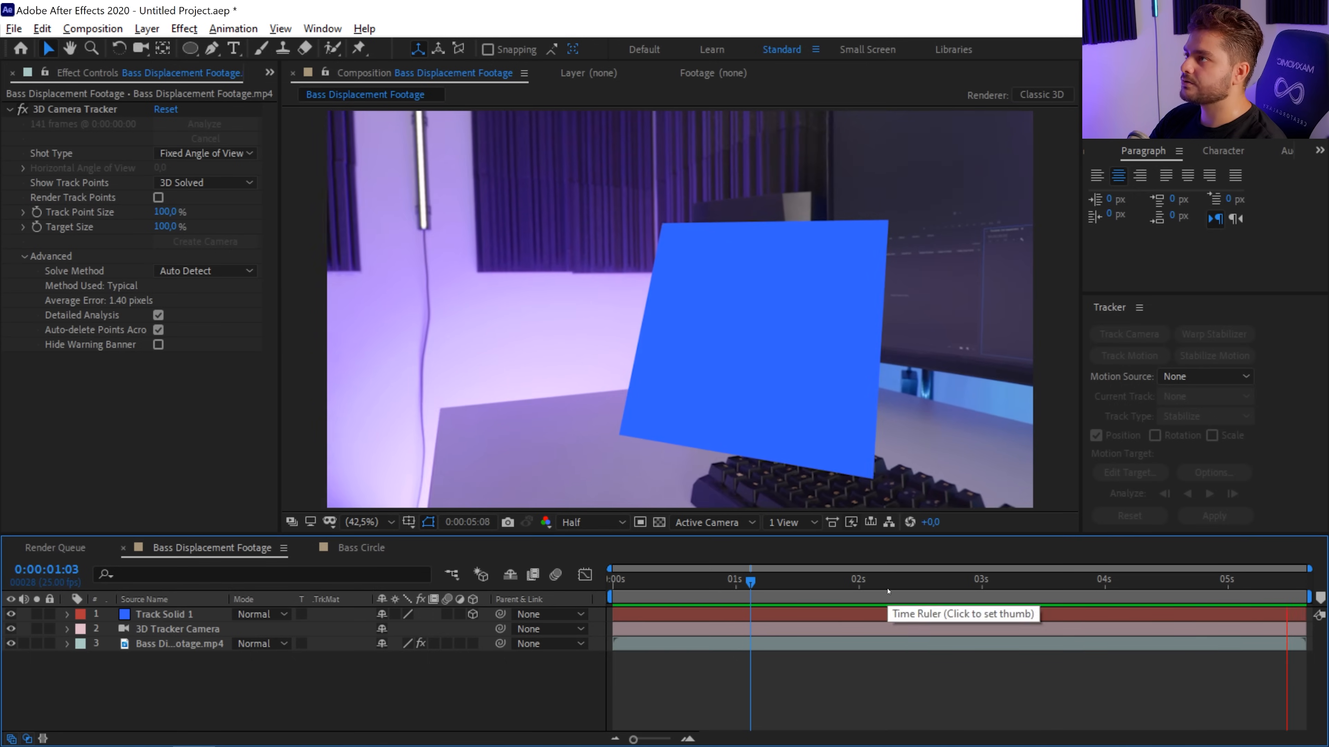
click(774, 593)
click(715, 614)
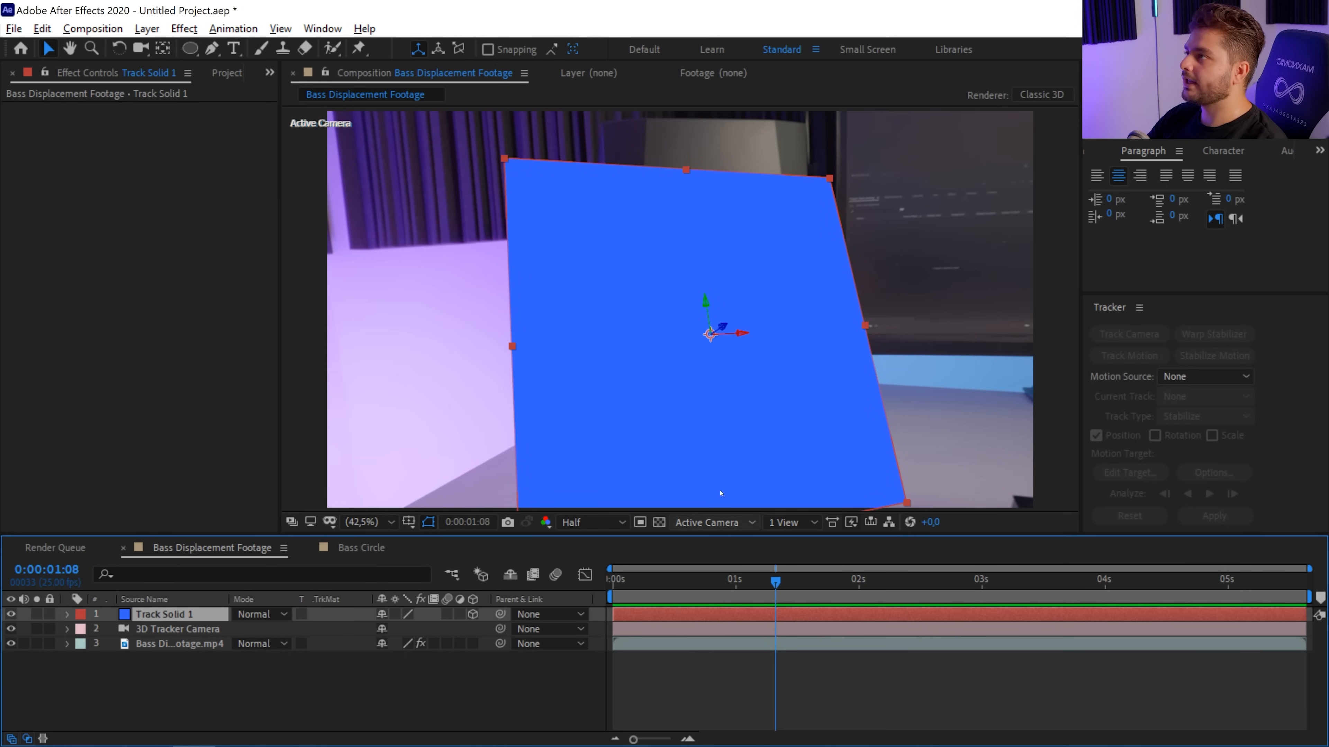
key(w)
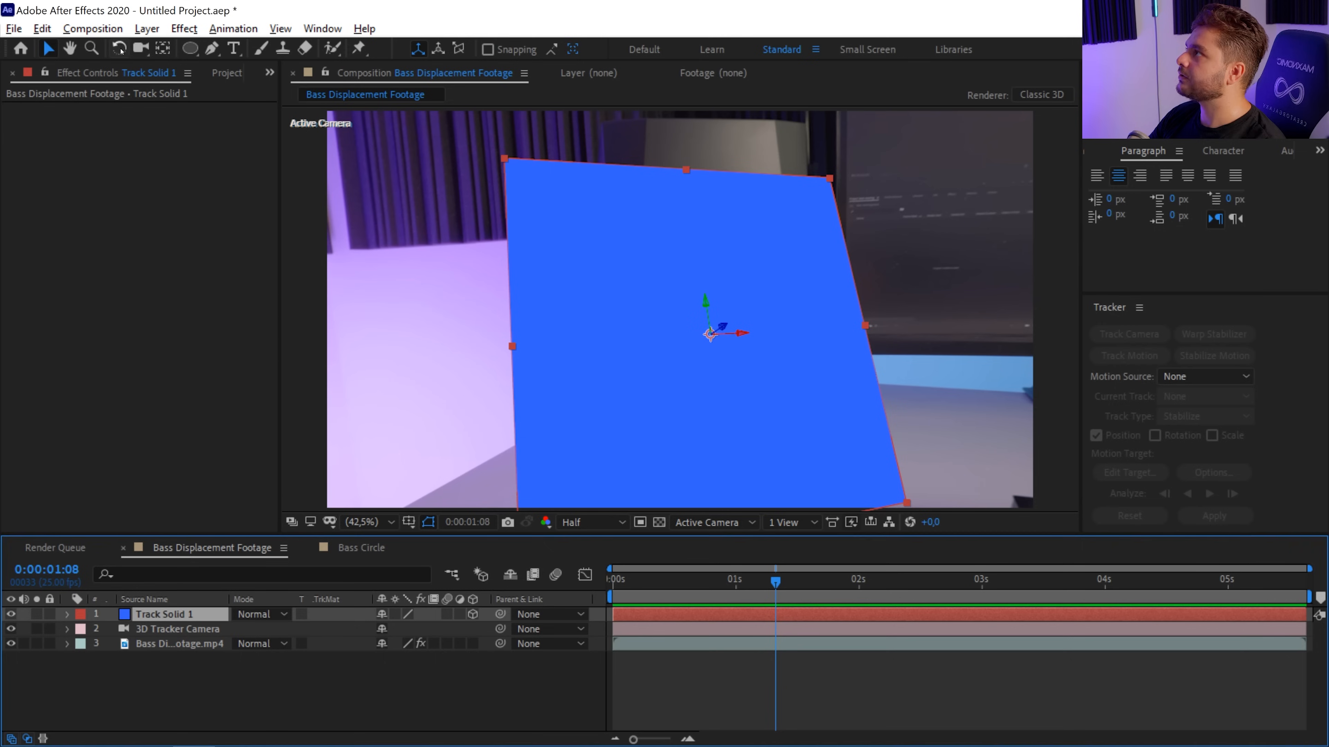
drag(712, 334, 727, 285)
key(v)
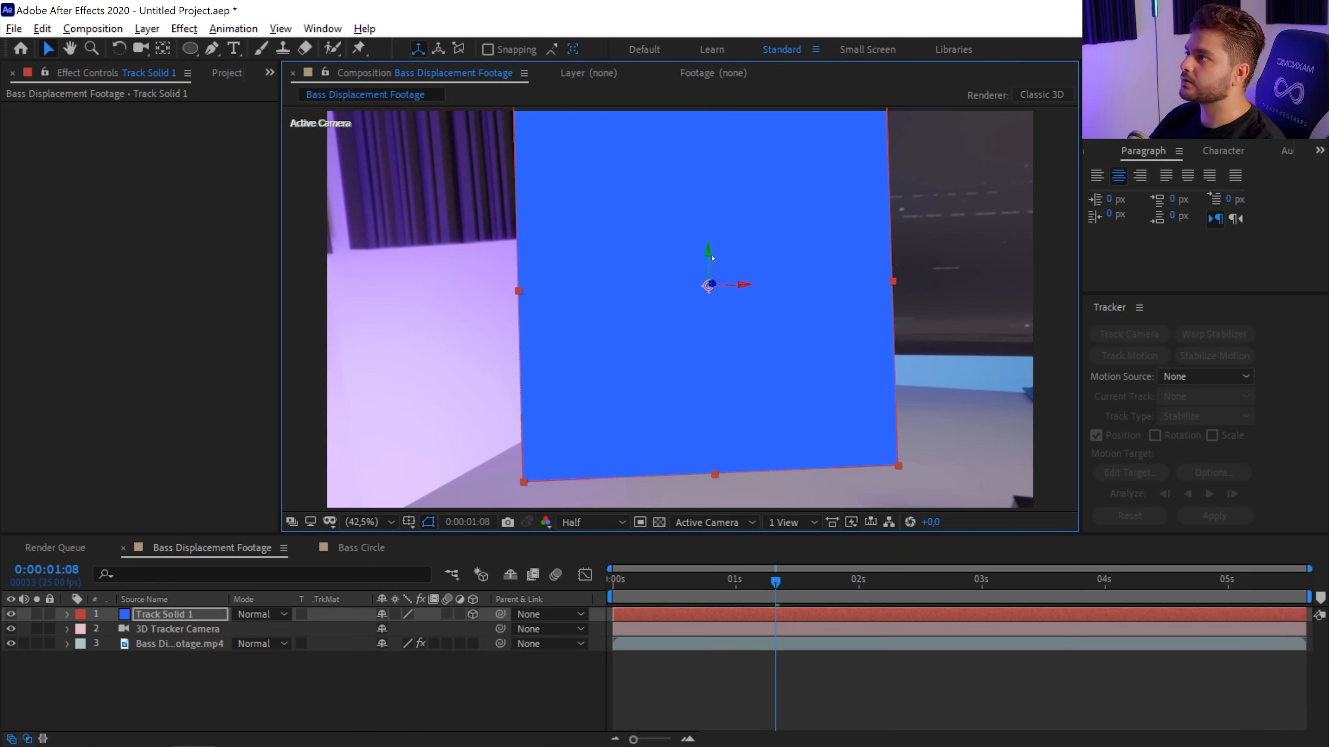
Step: Scale Track Solid 1 down to about the speaker front's size, fine-tune its rotation, and preview the match
drag(895, 474, 815, 452)
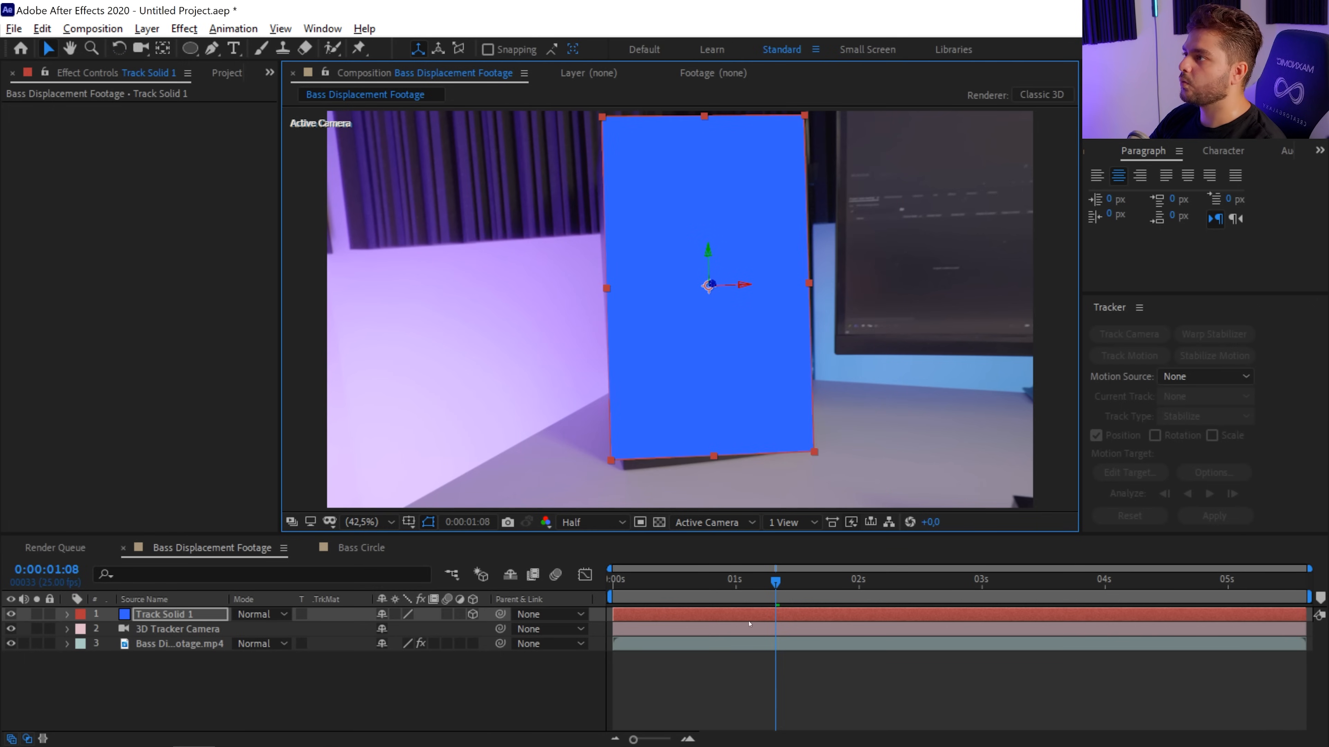
key(w)
mouse_move(705, 254)
mouse_down()
mouse_move(745, 286)
mouse_move(714, 267)
mouse_up()
key(v)
click(761, 687)
key(space)
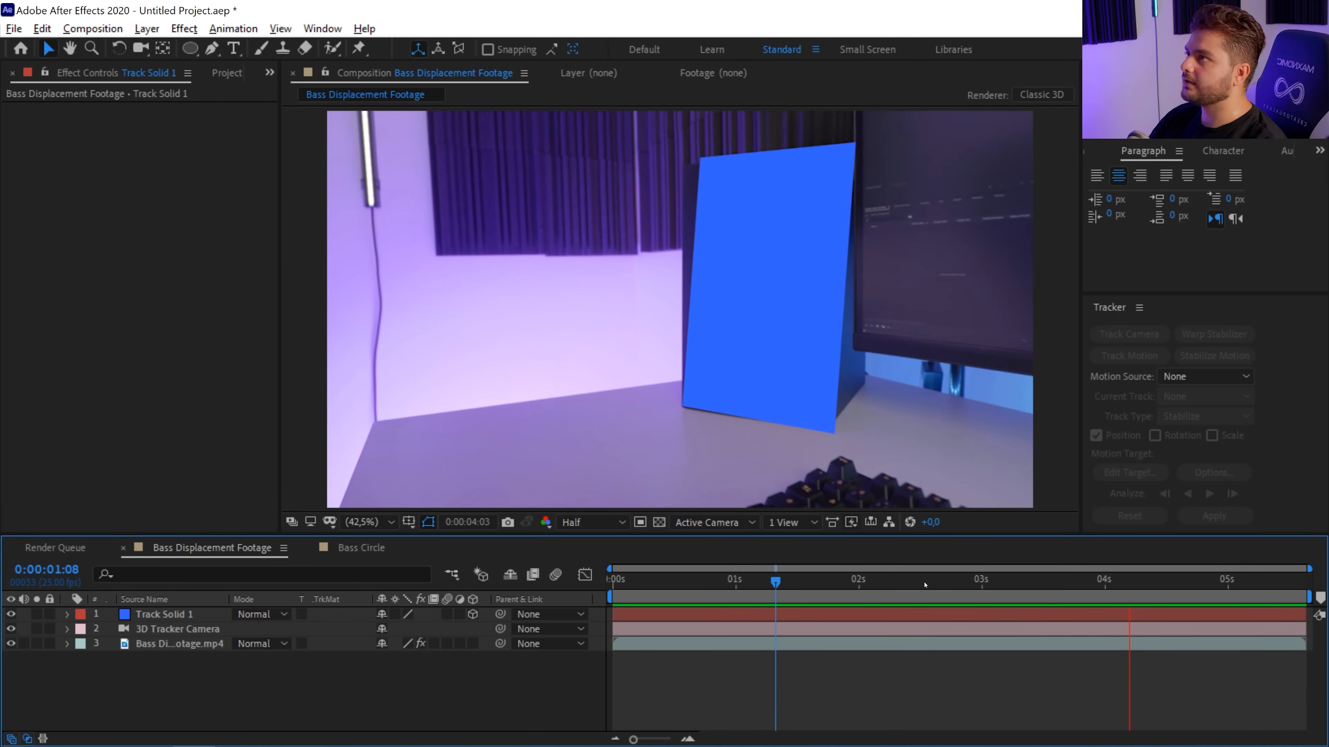
Step: Refine the rotation of Track Solid 1 against the speaker front at 0:00:02:19 and preview the shot
click(949, 582)
click(785, 282)
key(w)
drag(801, 282, 767, 287)
key(v)
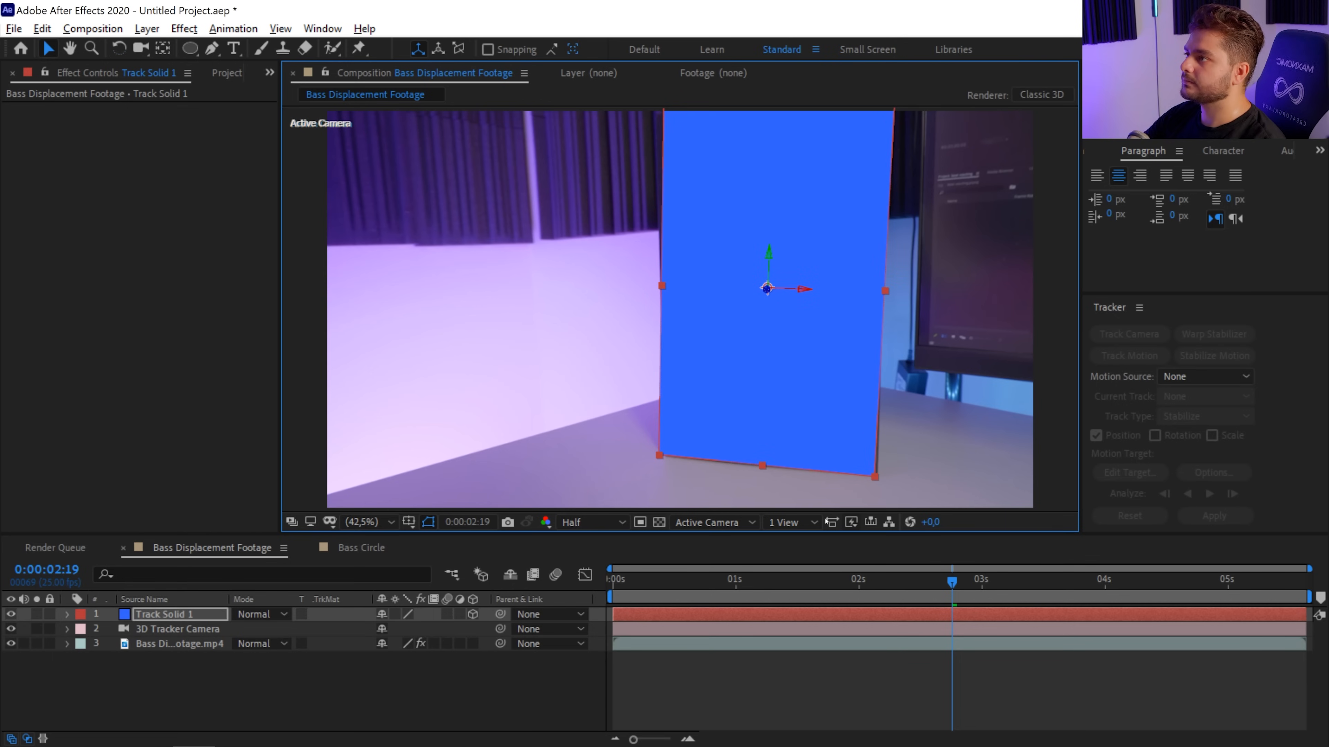
key(space)
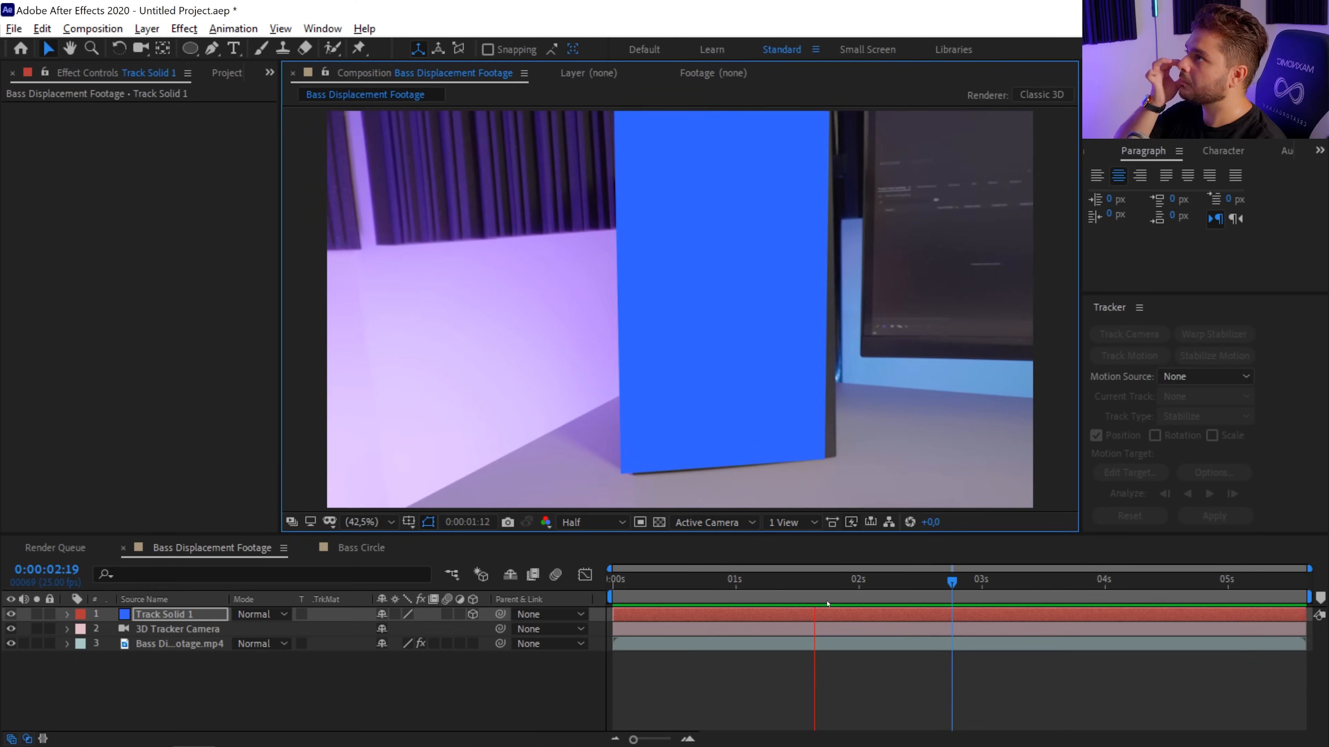
key(space)
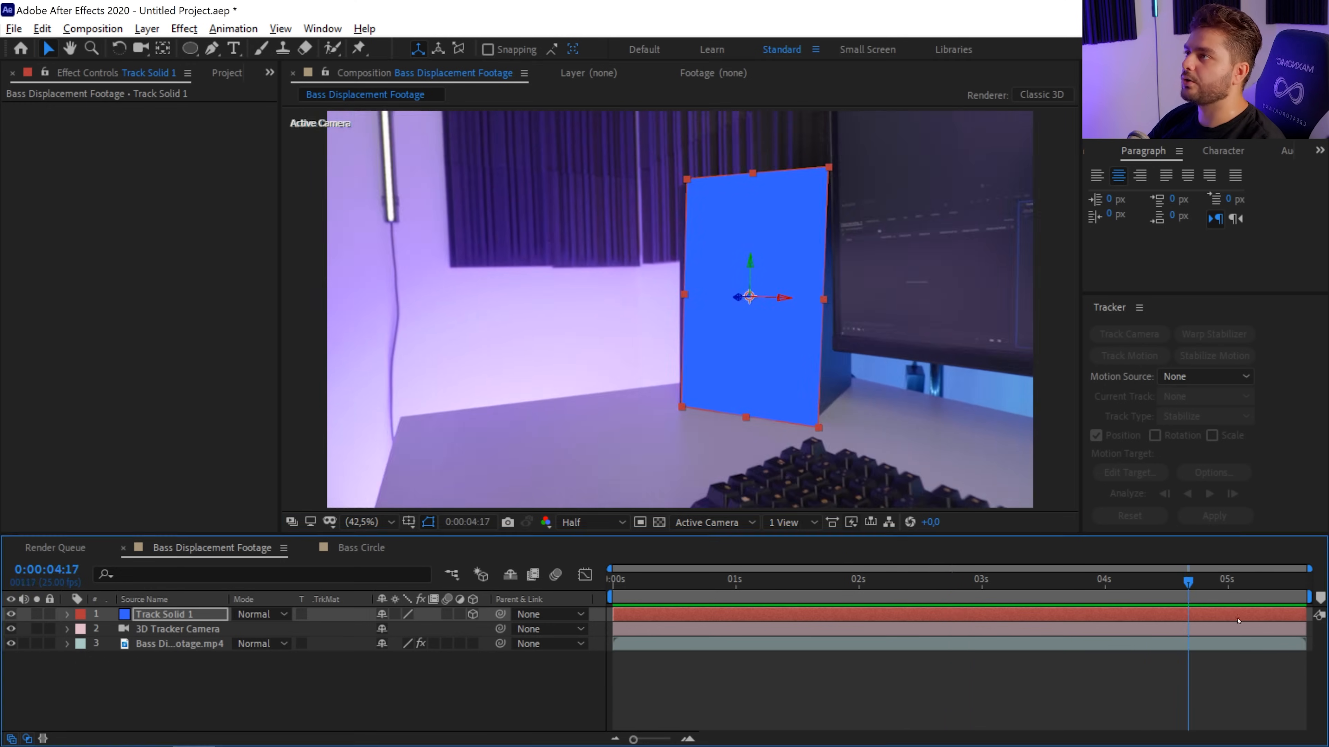
Step: Hide Track Solid 1 and add the Bass Circle composition as the topmost layer, starting at 0:00:00:00
click(11, 613)
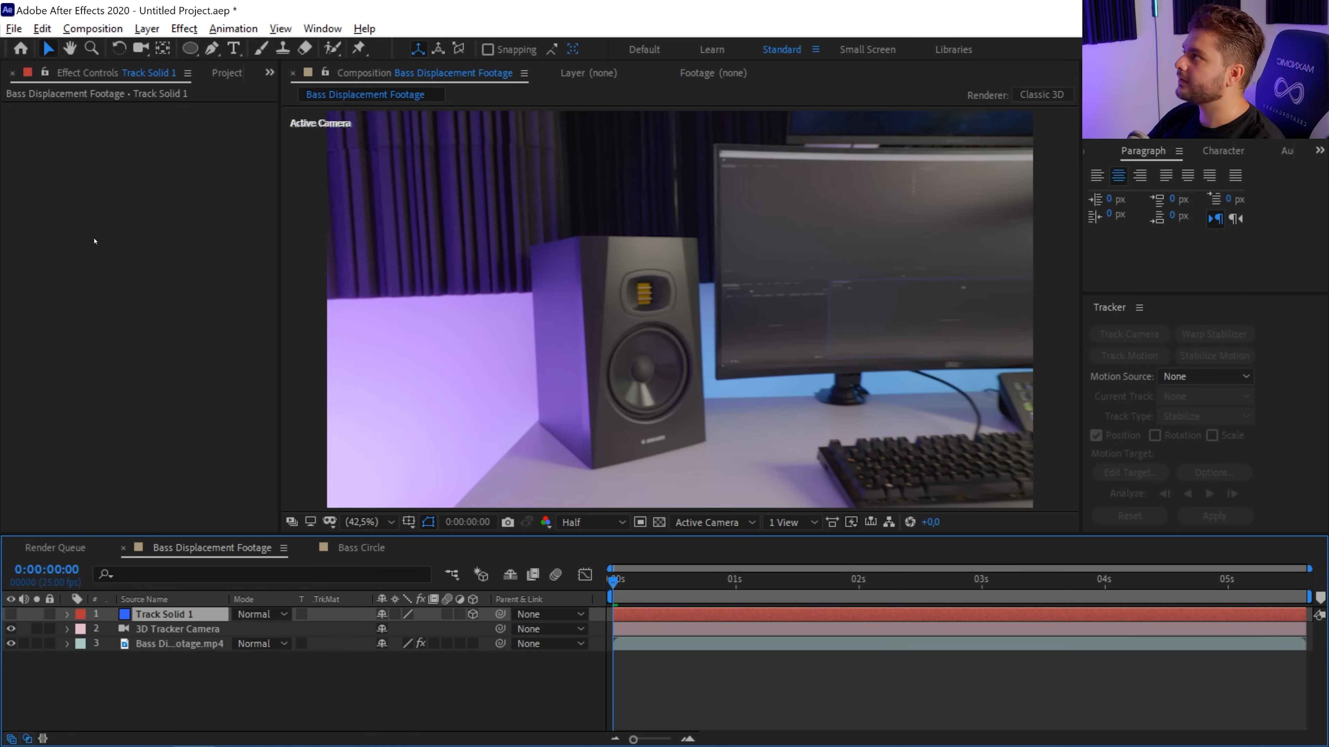
click(227, 72)
drag(71, 234, 183, 611)
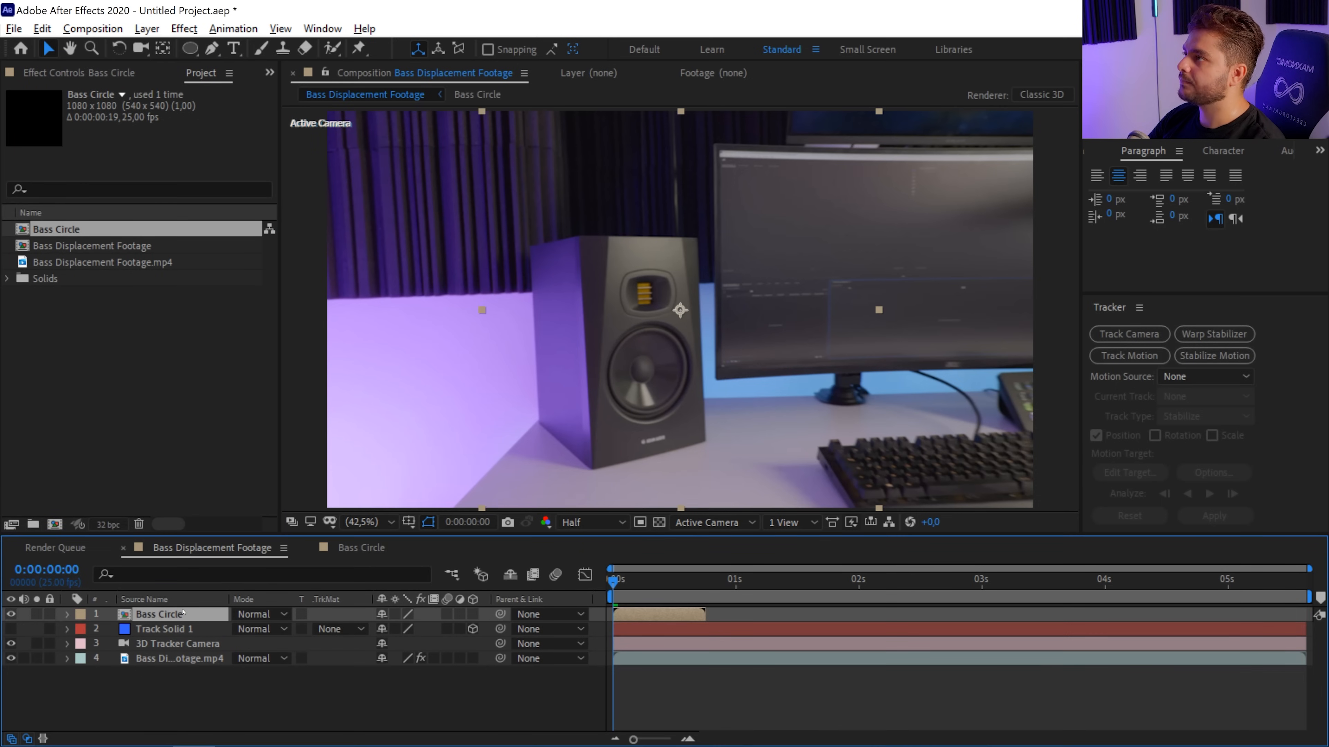
drag(638, 595, 628, 589)
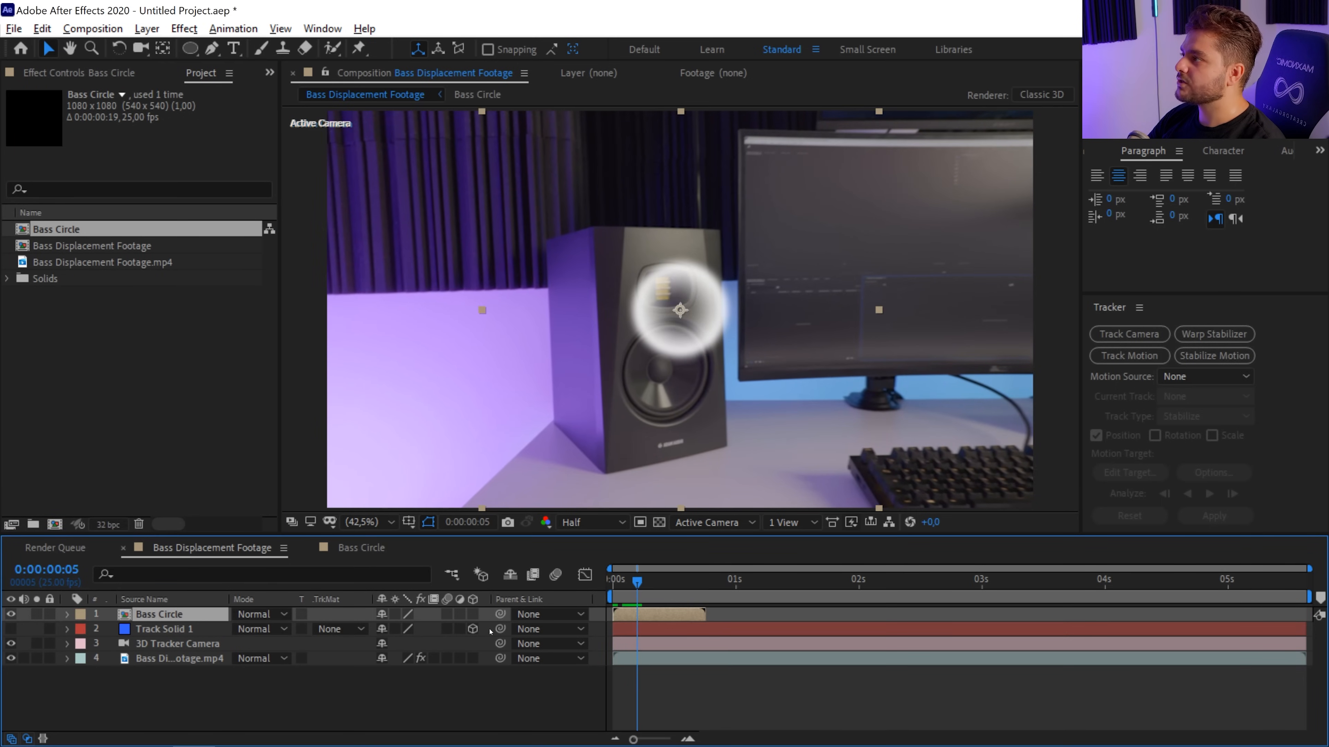
Step: Make the Bass Circle layer 3D and copy the Position and Orientation of Track Solid 1 onto it
click(473, 615)
click(175, 630)
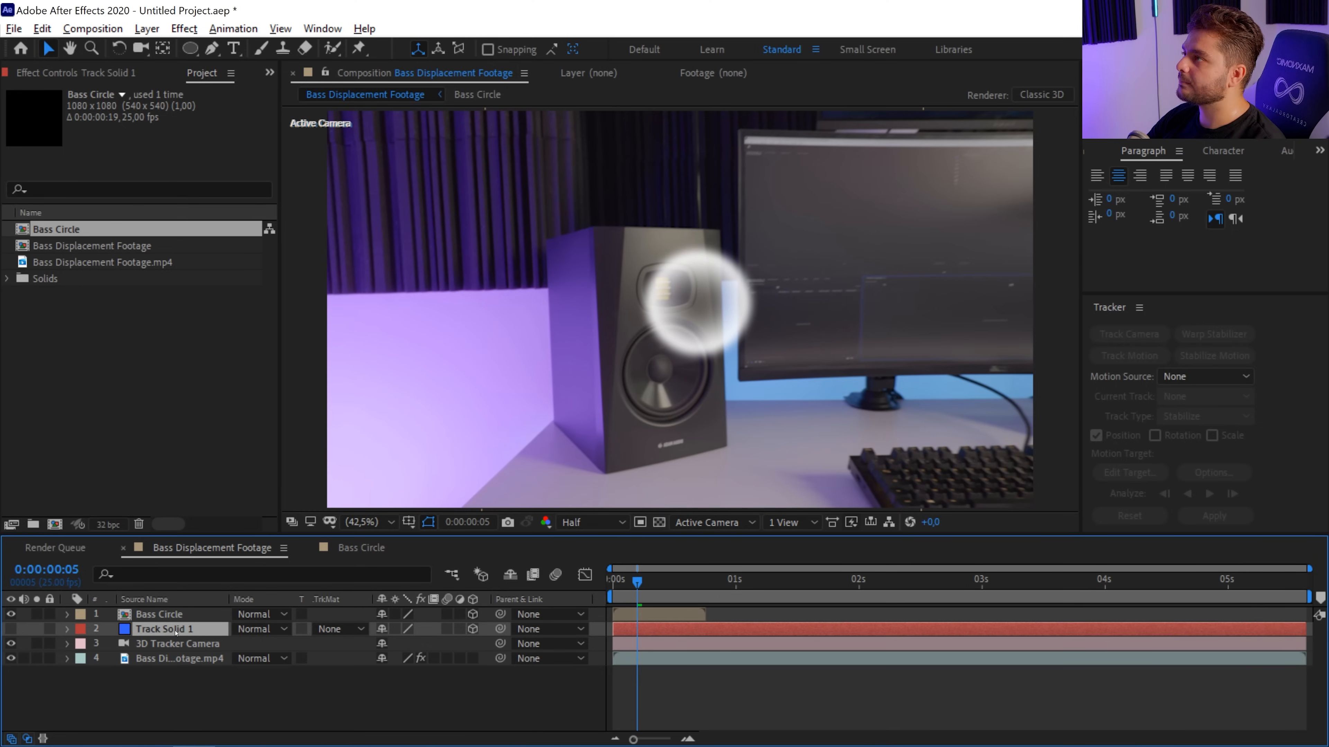
key(p)
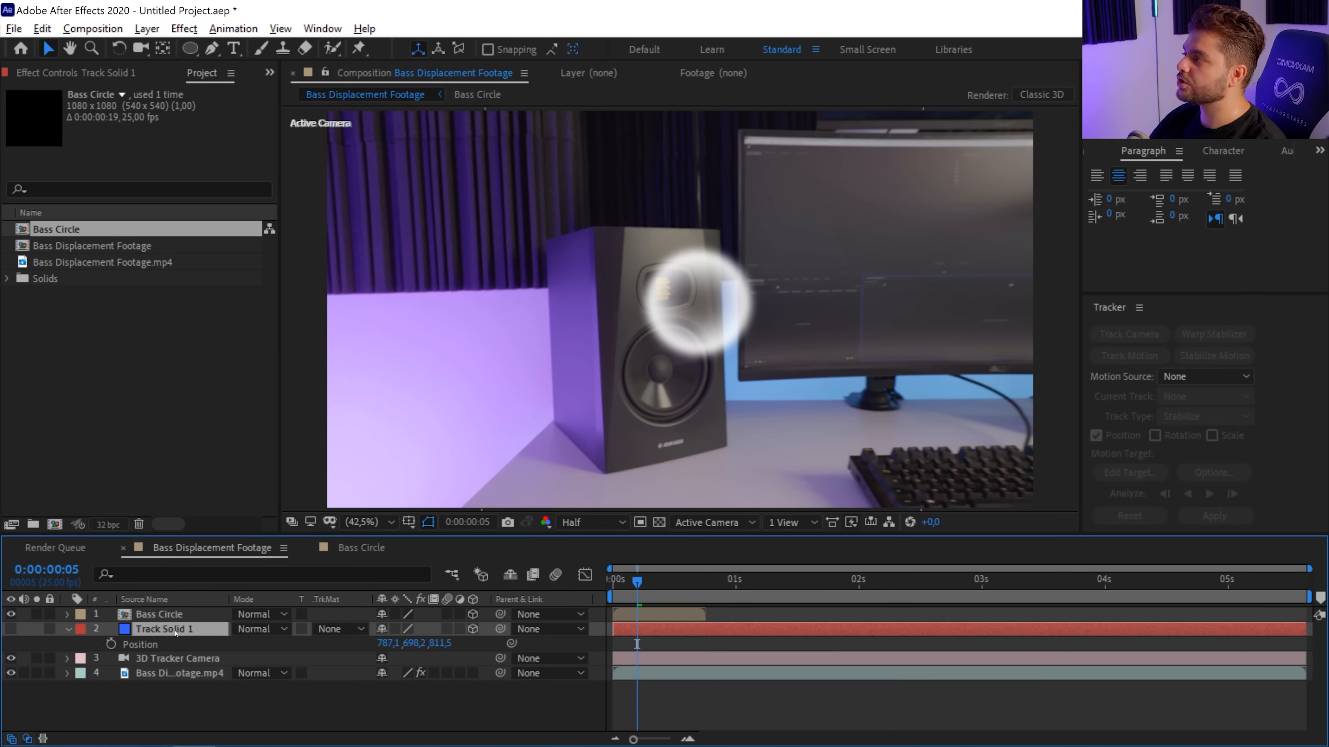
key(shift+r)
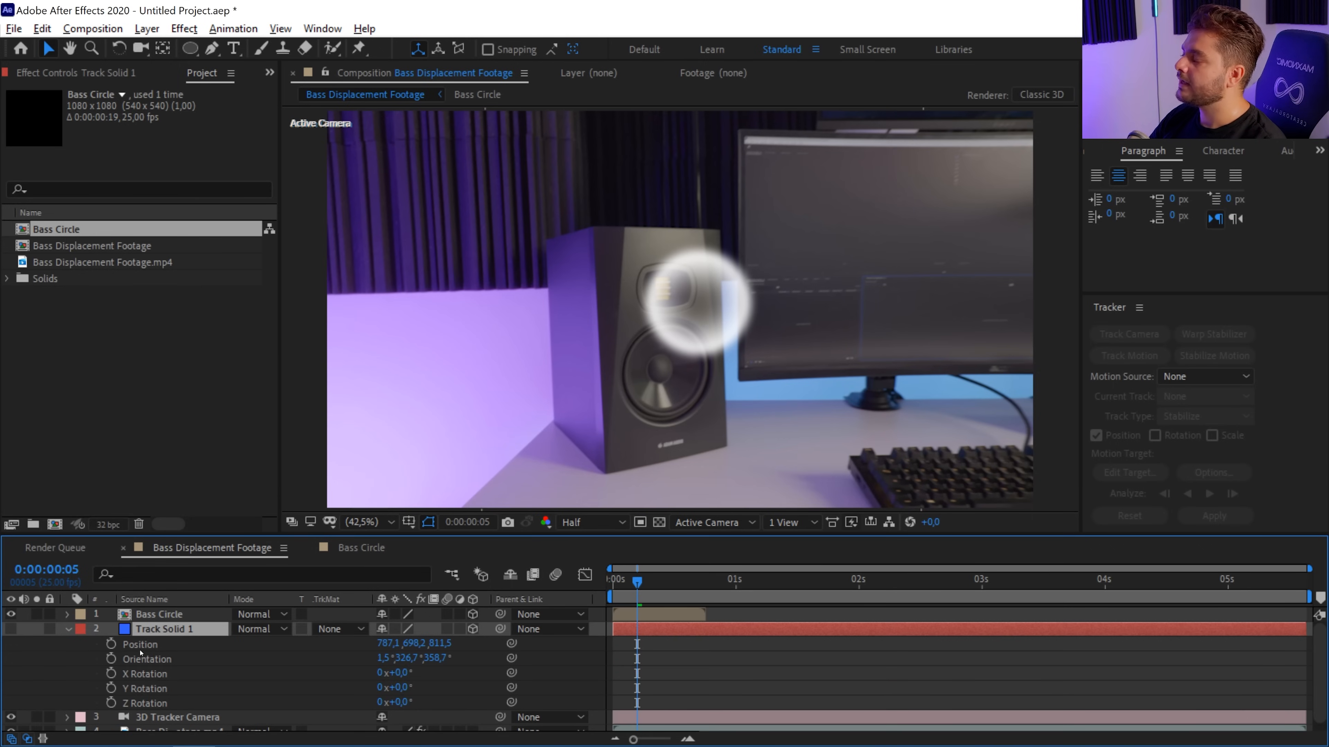
click(131, 650)
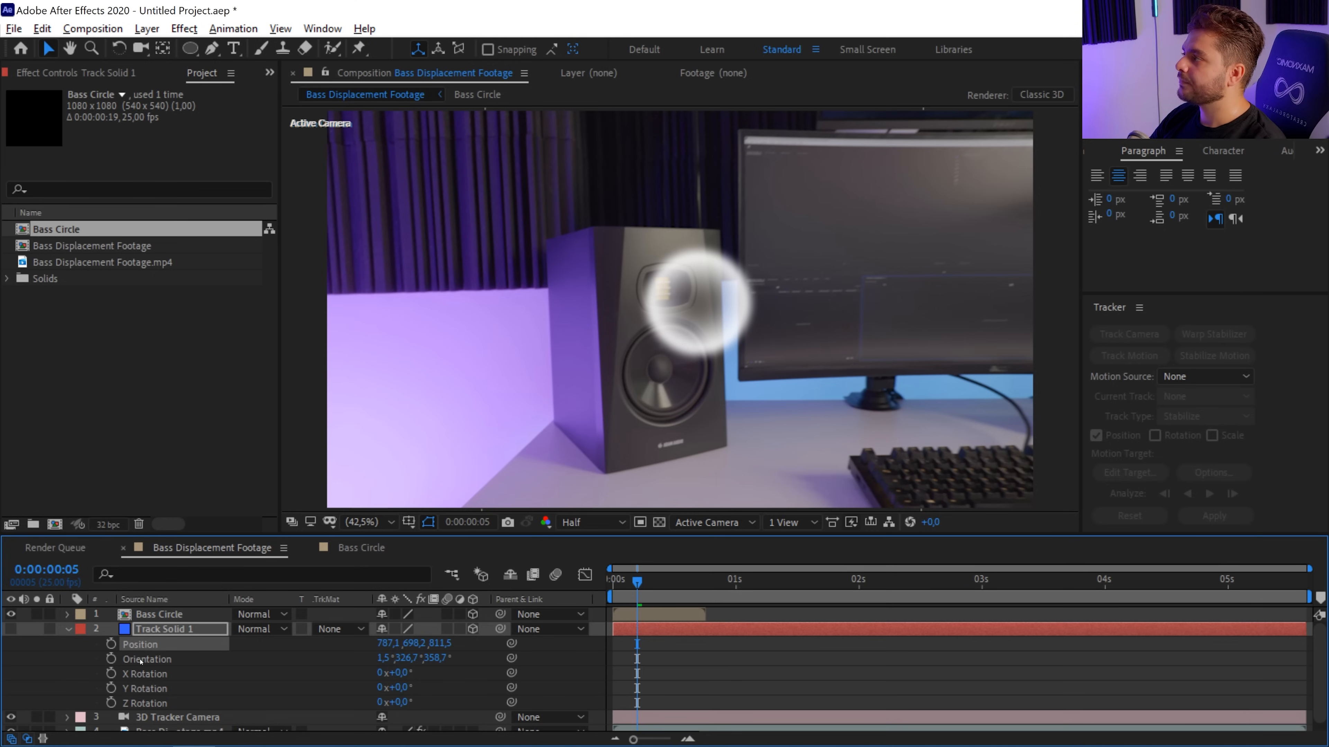
shift+click(141, 661)
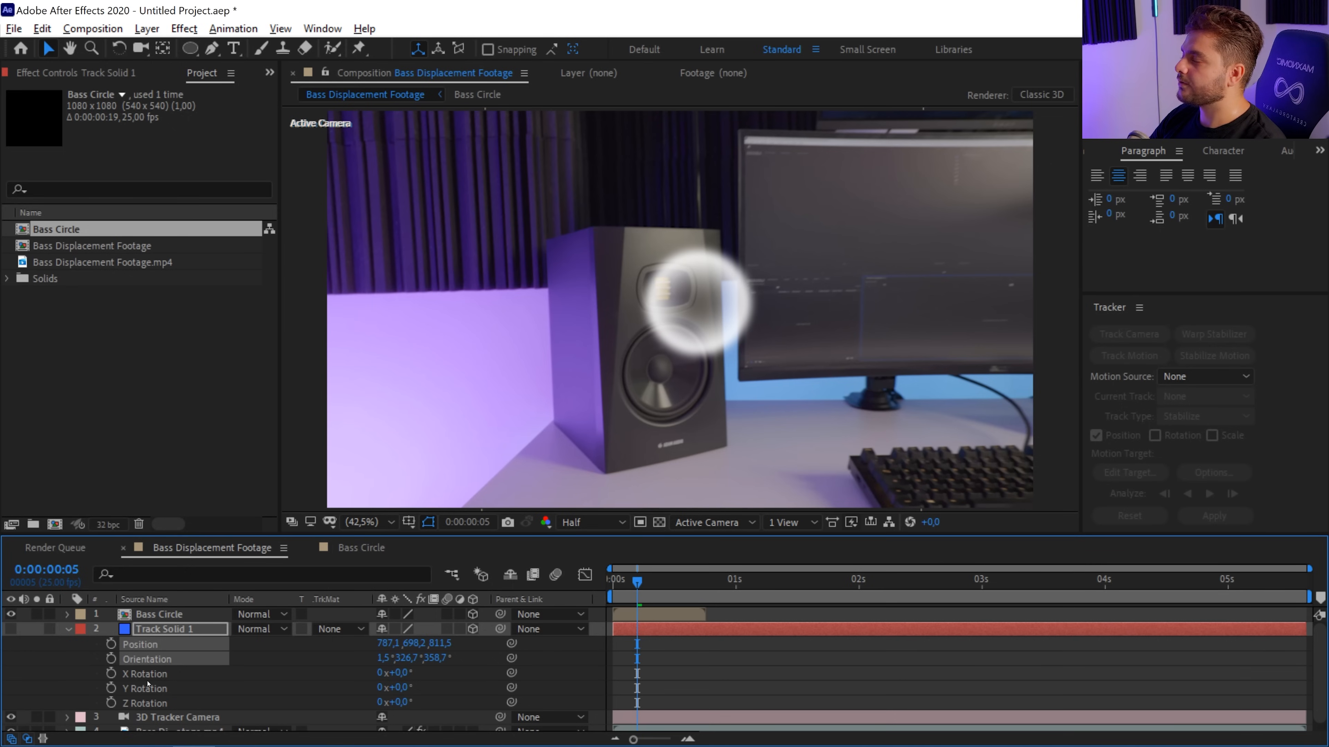
right_click(151, 665)
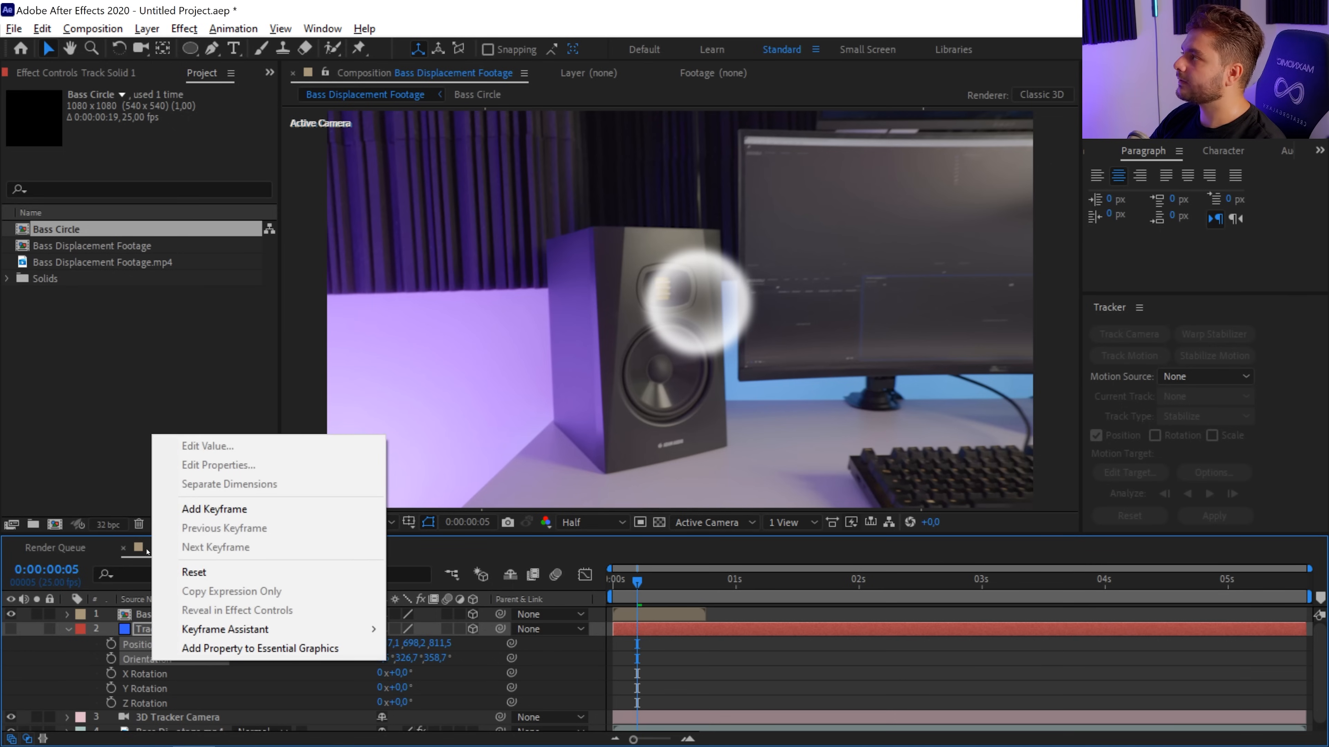
click(42, 29)
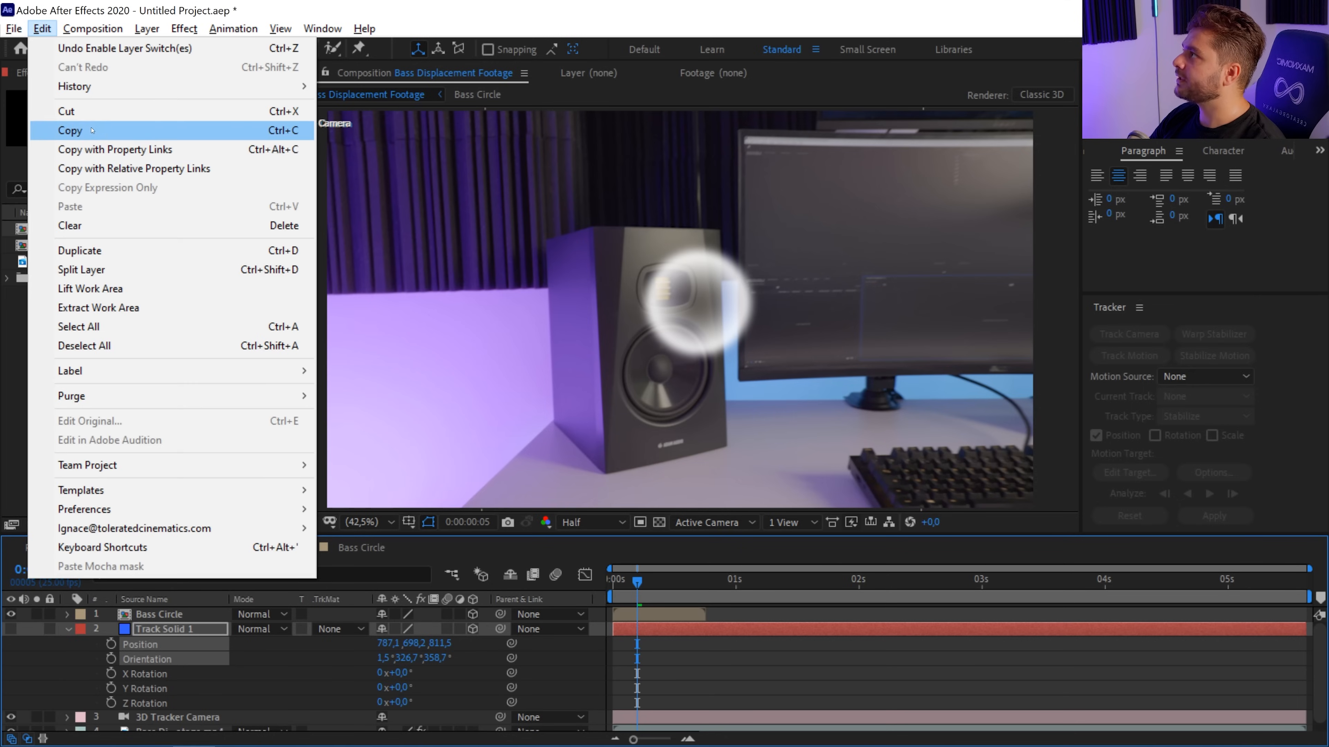
click(79, 127)
click(167, 615)
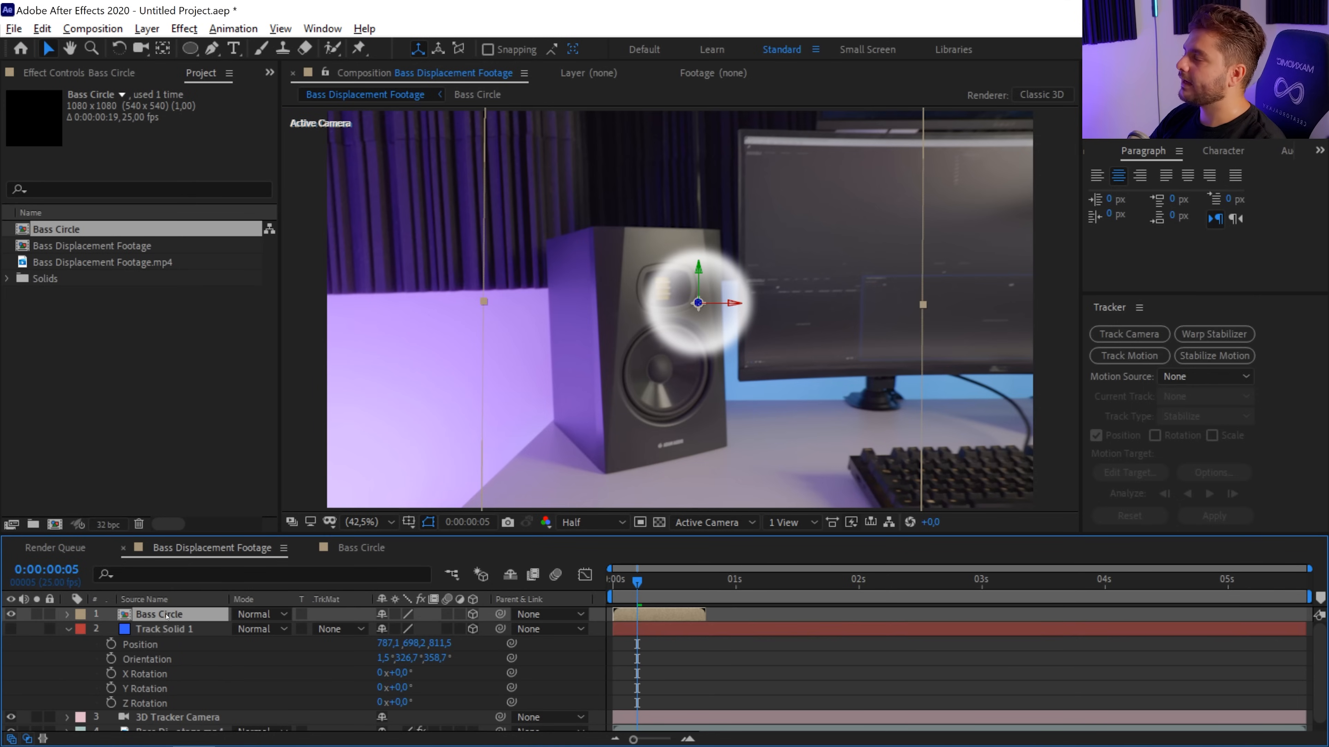
key(ctrl+v)
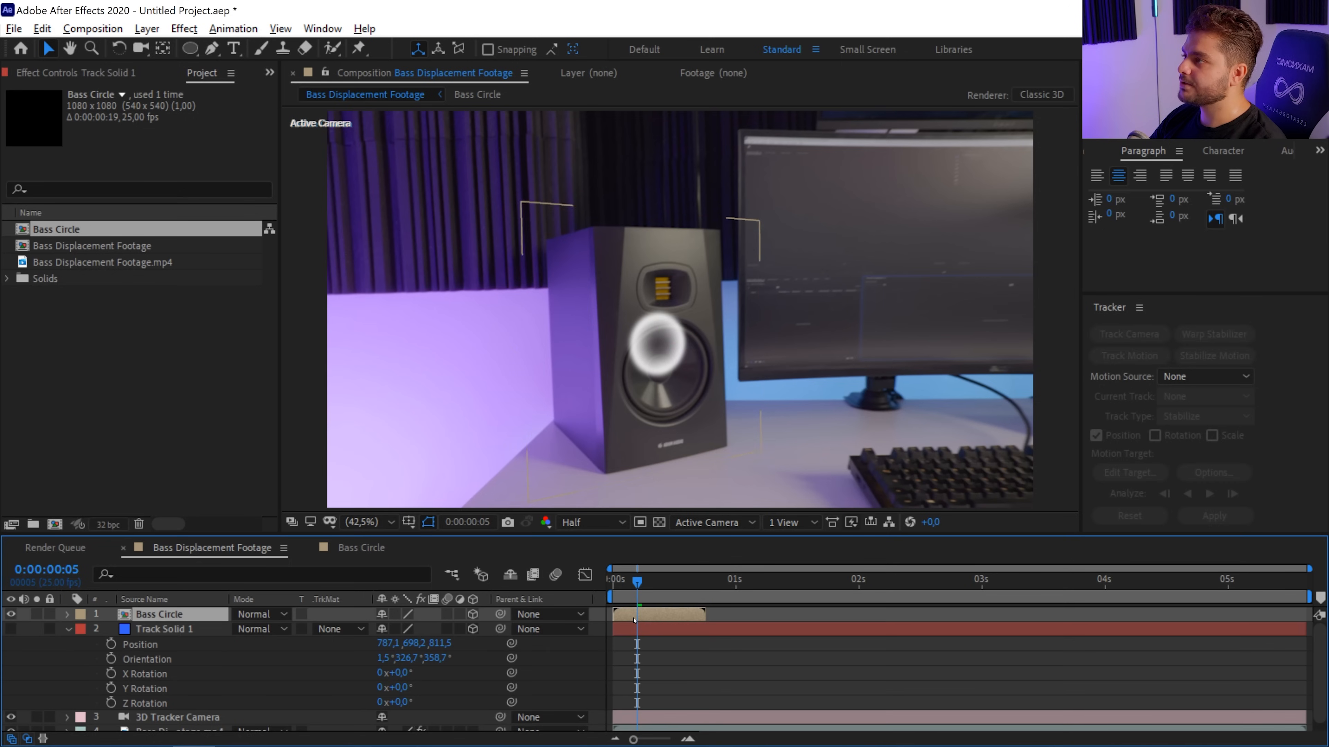
Step: Move the Bass Circle layer down onto the centre of the speaker's woofer and preview the ring
drag(658, 309, 673, 343)
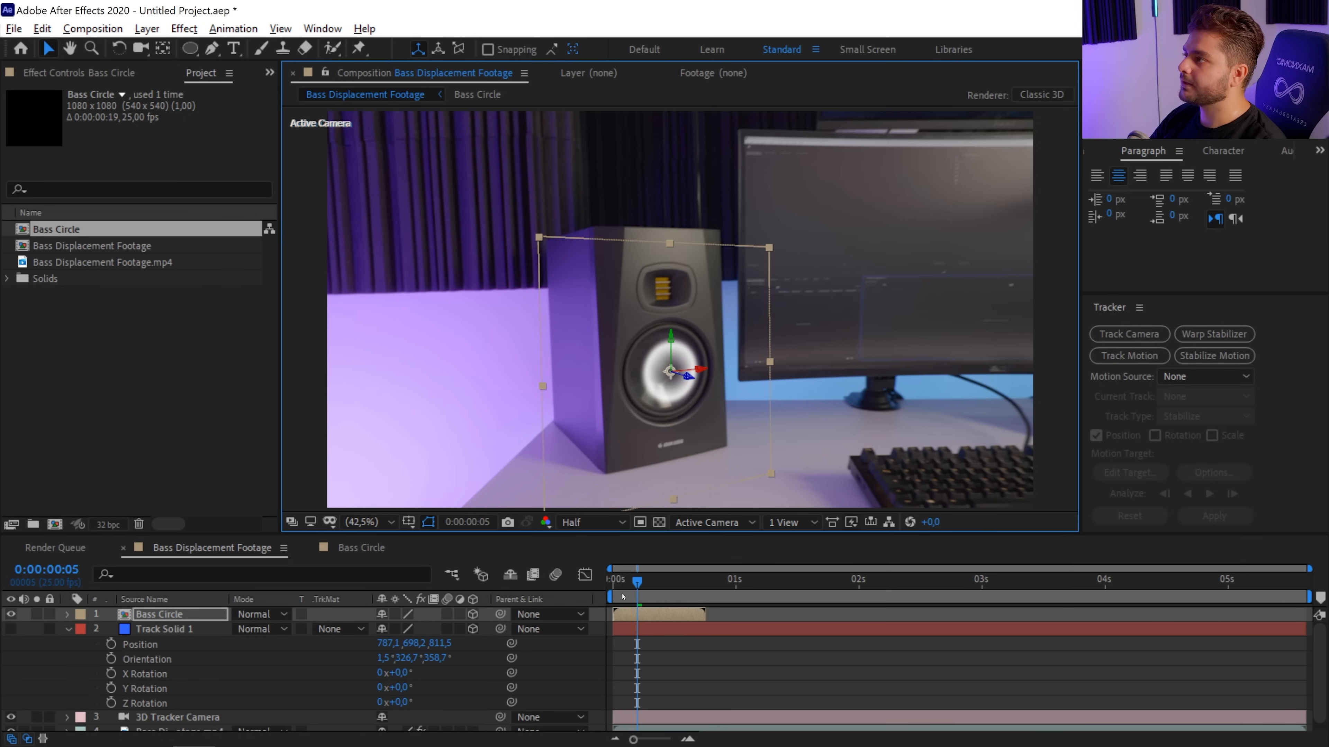
key(space)
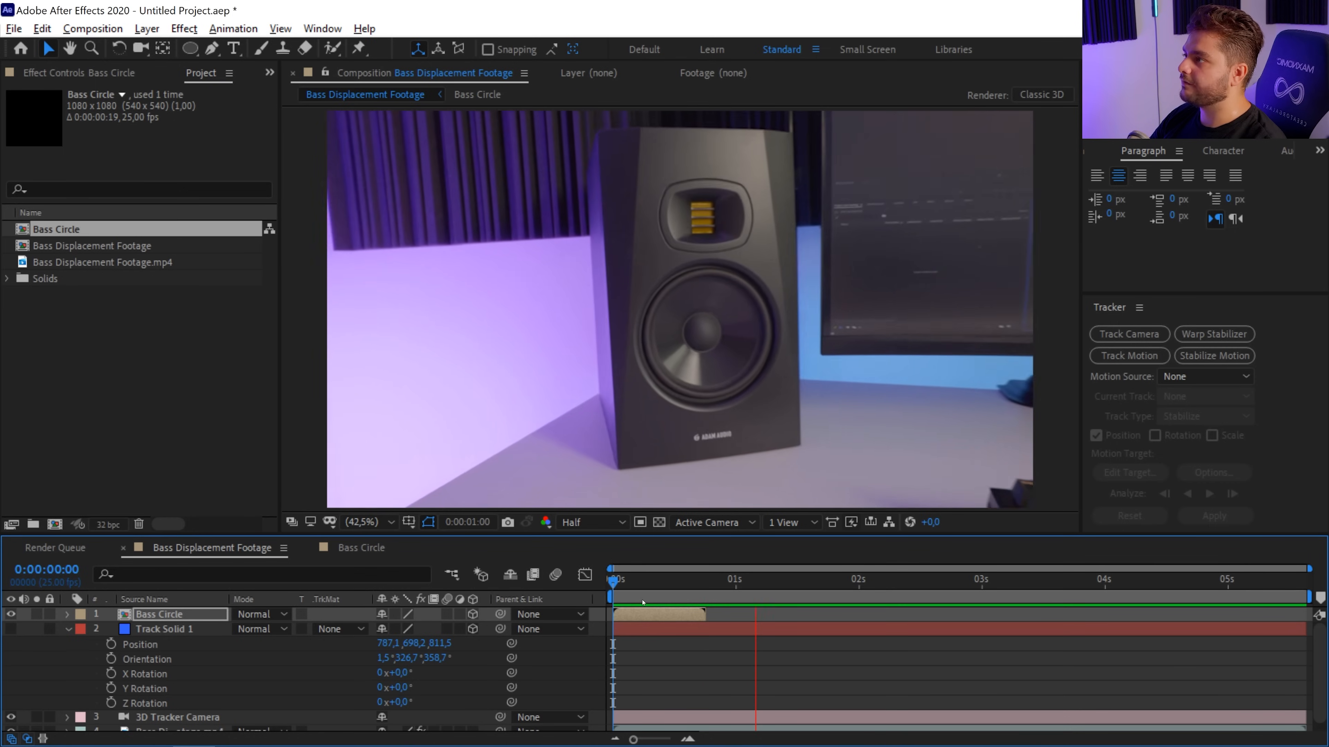
key(space)
key(space)
key(space)
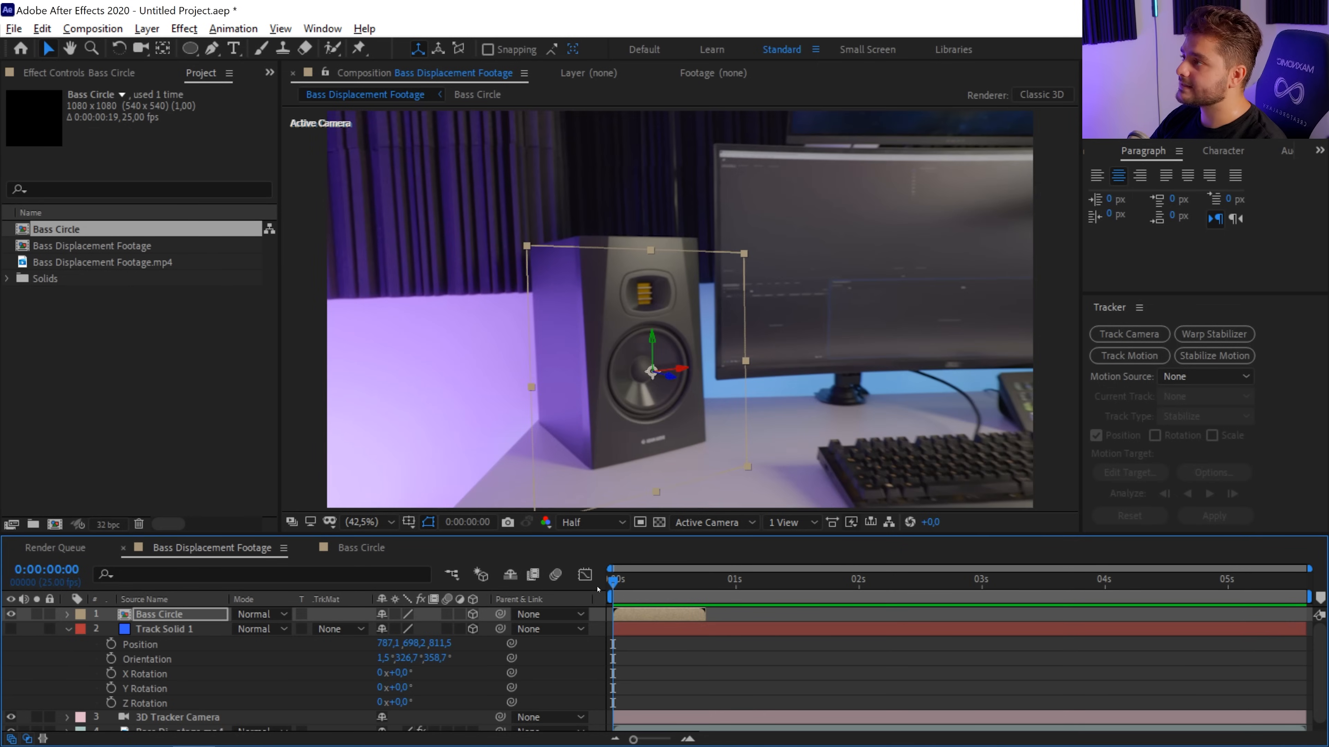
Step: Examine the Circle layer's Mask Expansion and Opacity keyframes in the Bass Circle composition, and return to Bass Displacement Footage
click(631, 620)
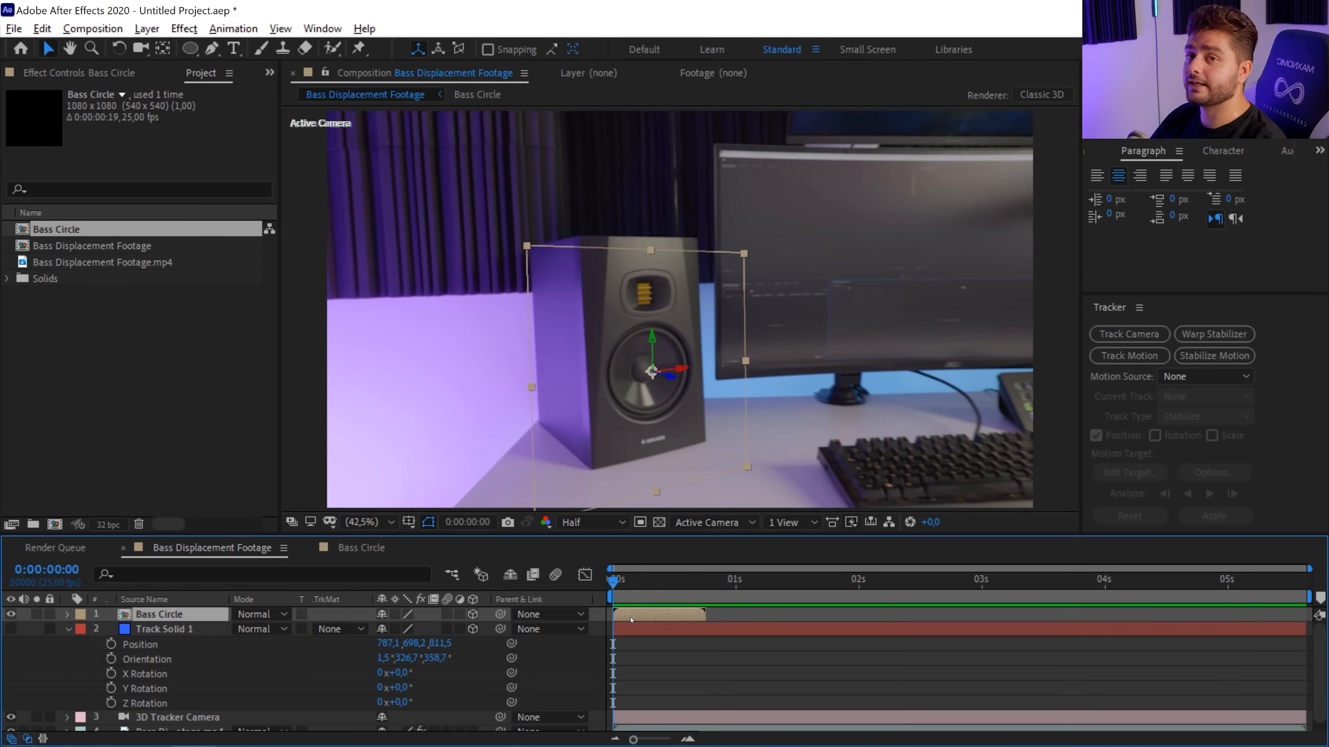
double_click(631, 620)
drag(1311, 647, 544, 639)
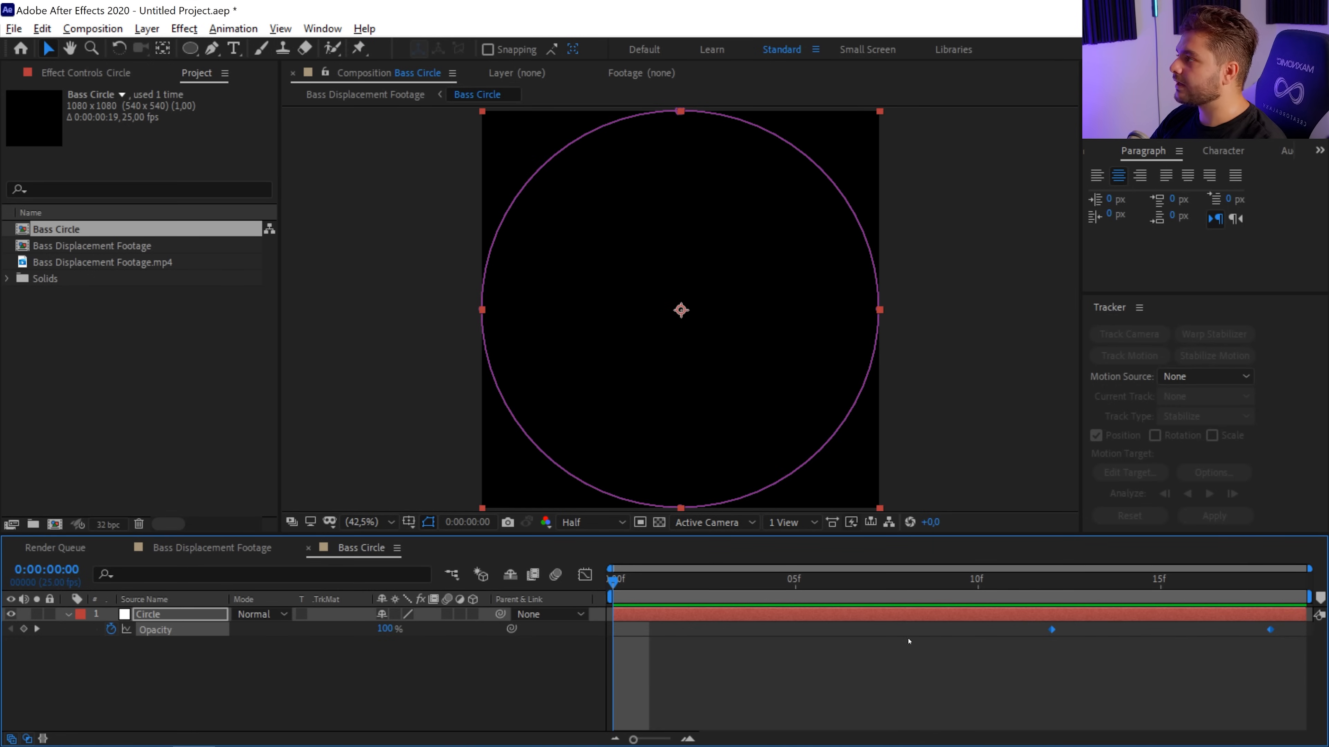
key(u)
drag(1312, 635, 571, 680)
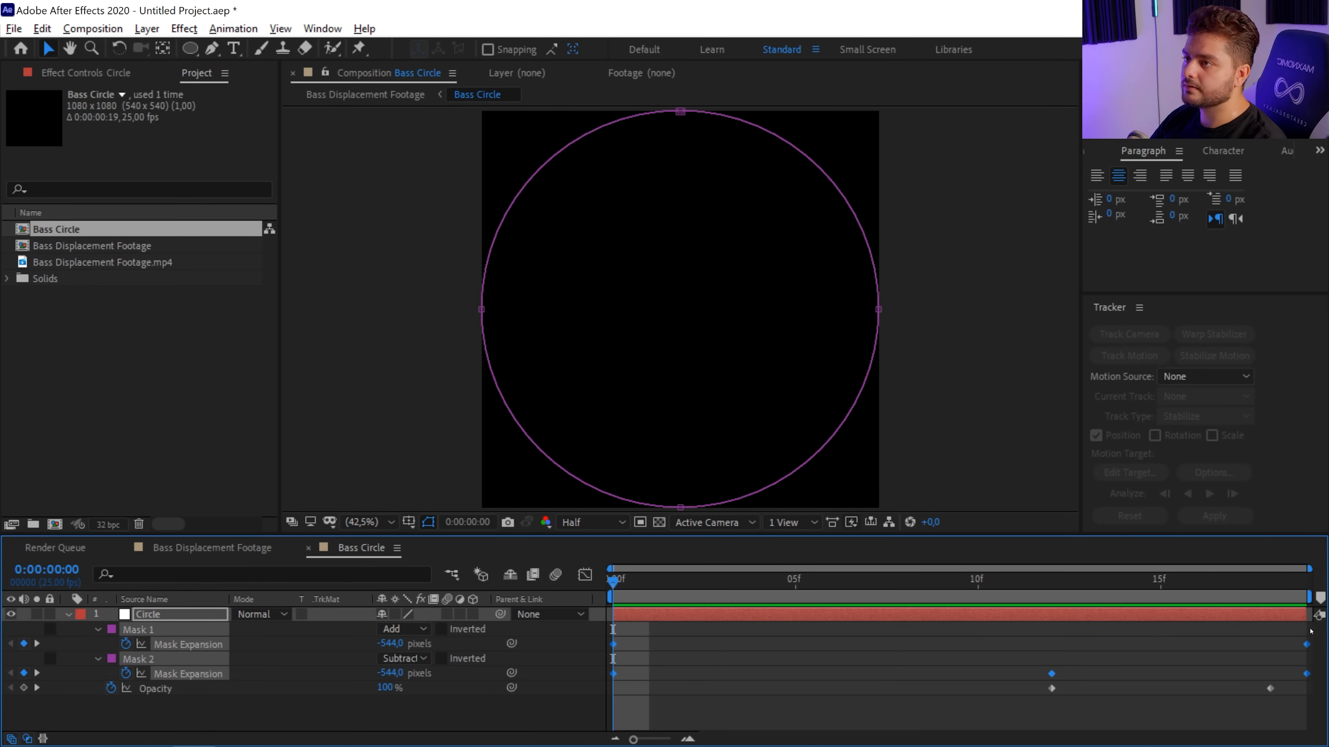
drag(1307, 705, 531, 628)
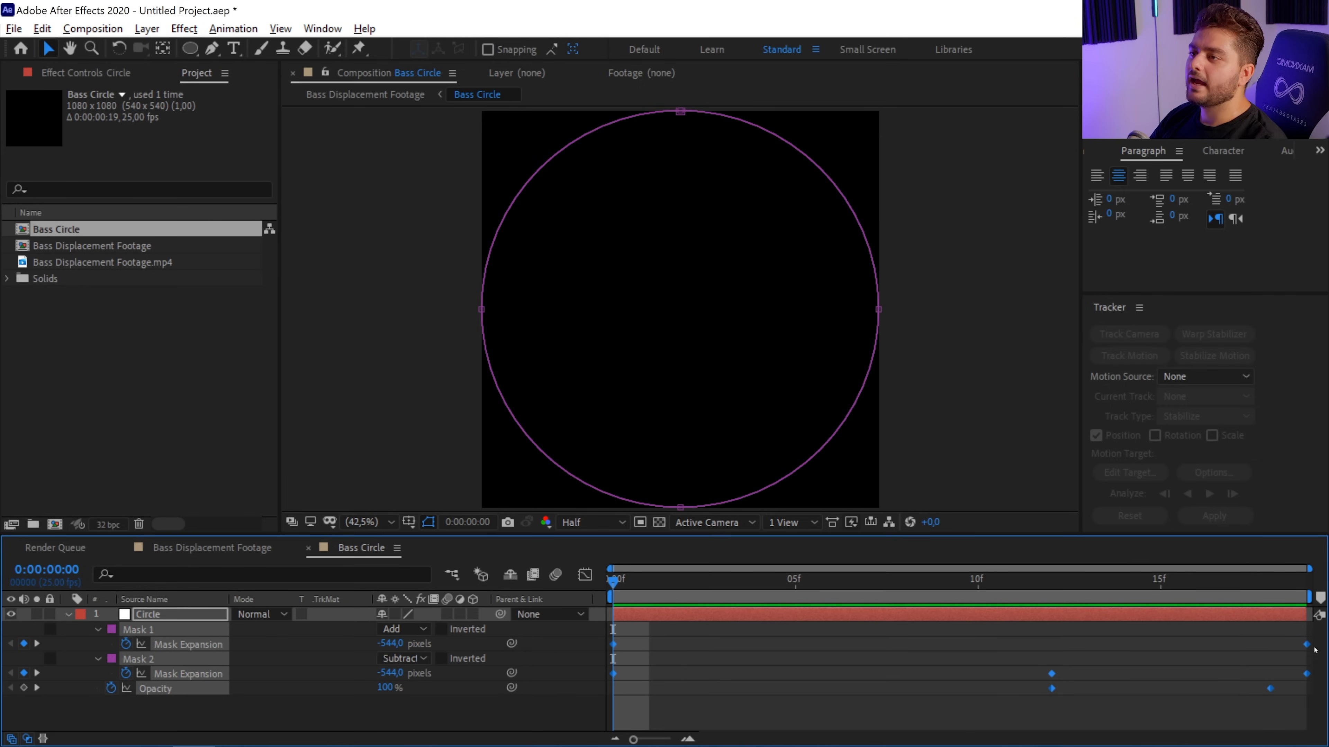
mouse_move(1308, 645)
mouse_down()
mouse_move(952, 652)
mouse_move(1306, 652)
mouse_up()
click(228, 546)
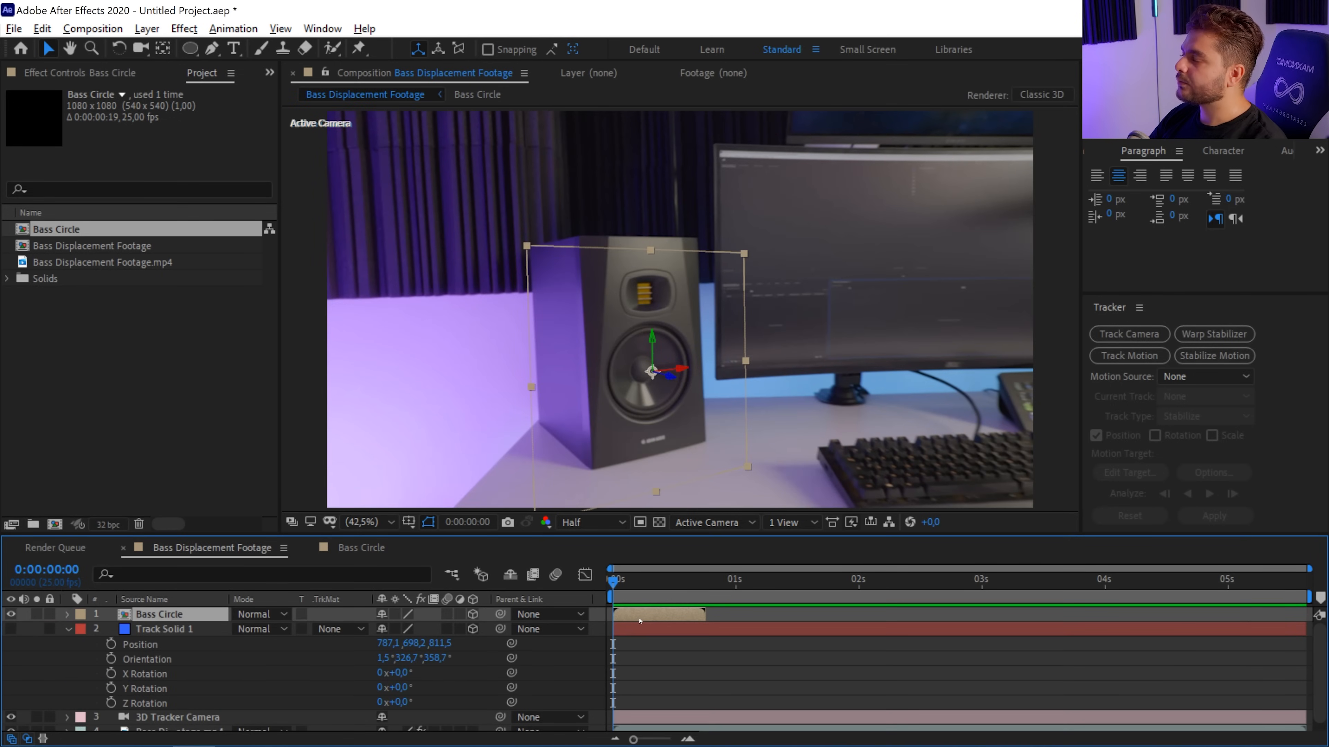
Step: Duplicate the Bass Circle layer, keyframe the copy's Position from 0:00:00:00 to 0:00:00:17 to travel outward from the speaker, and preview it
key(ctrl+d)
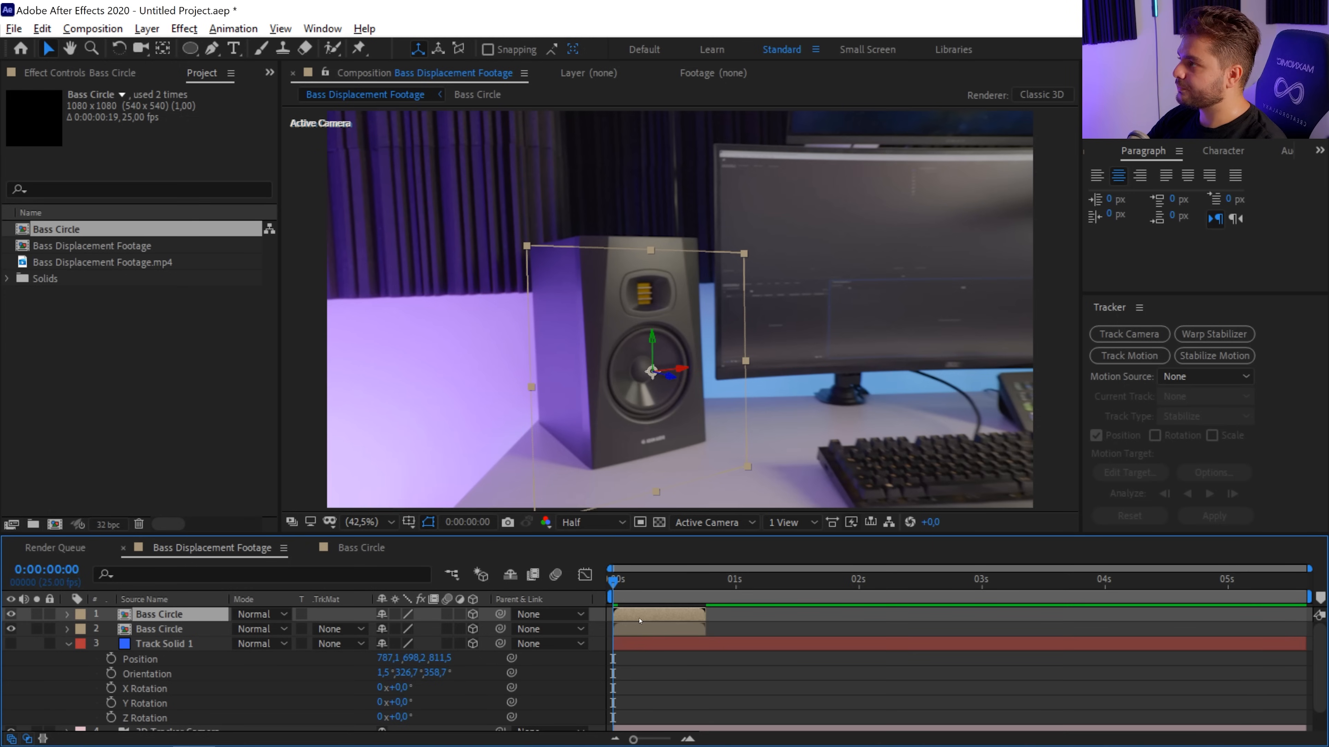
key(p)
click(111, 629)
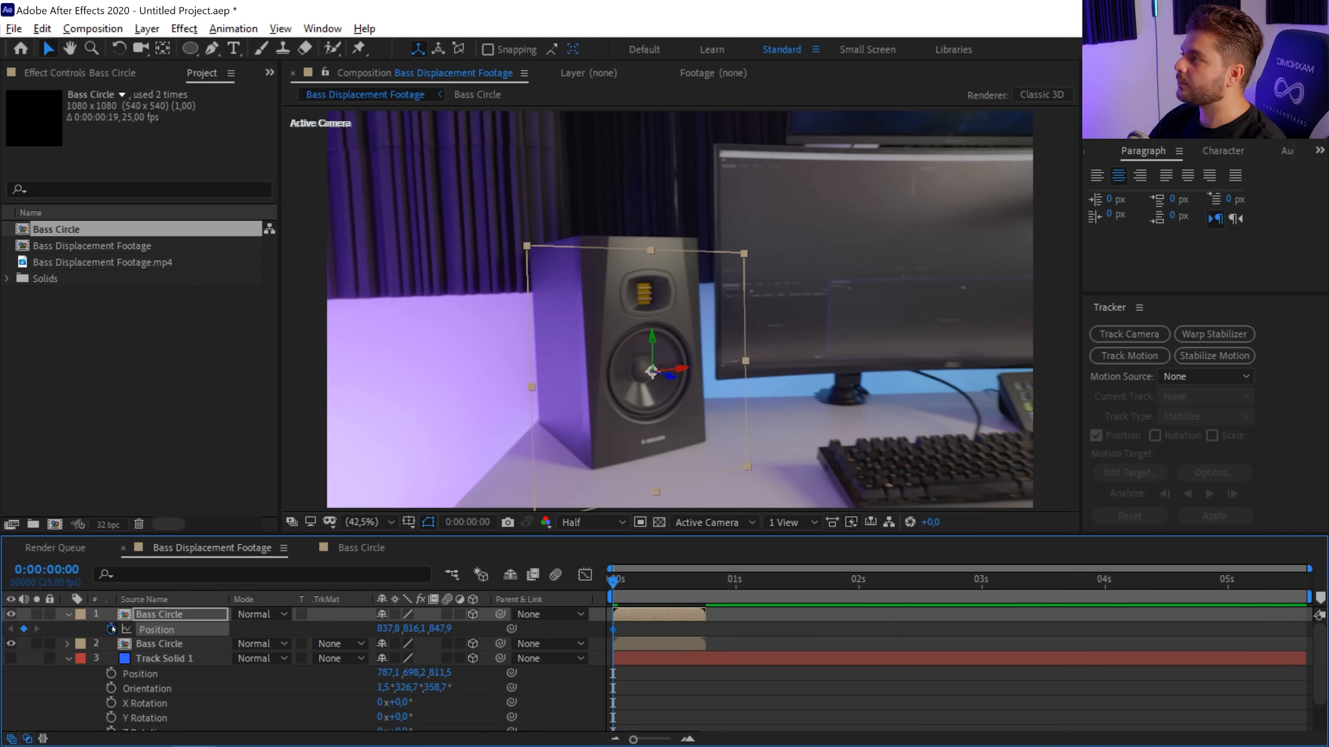
drag(618, 580, 698, 588)
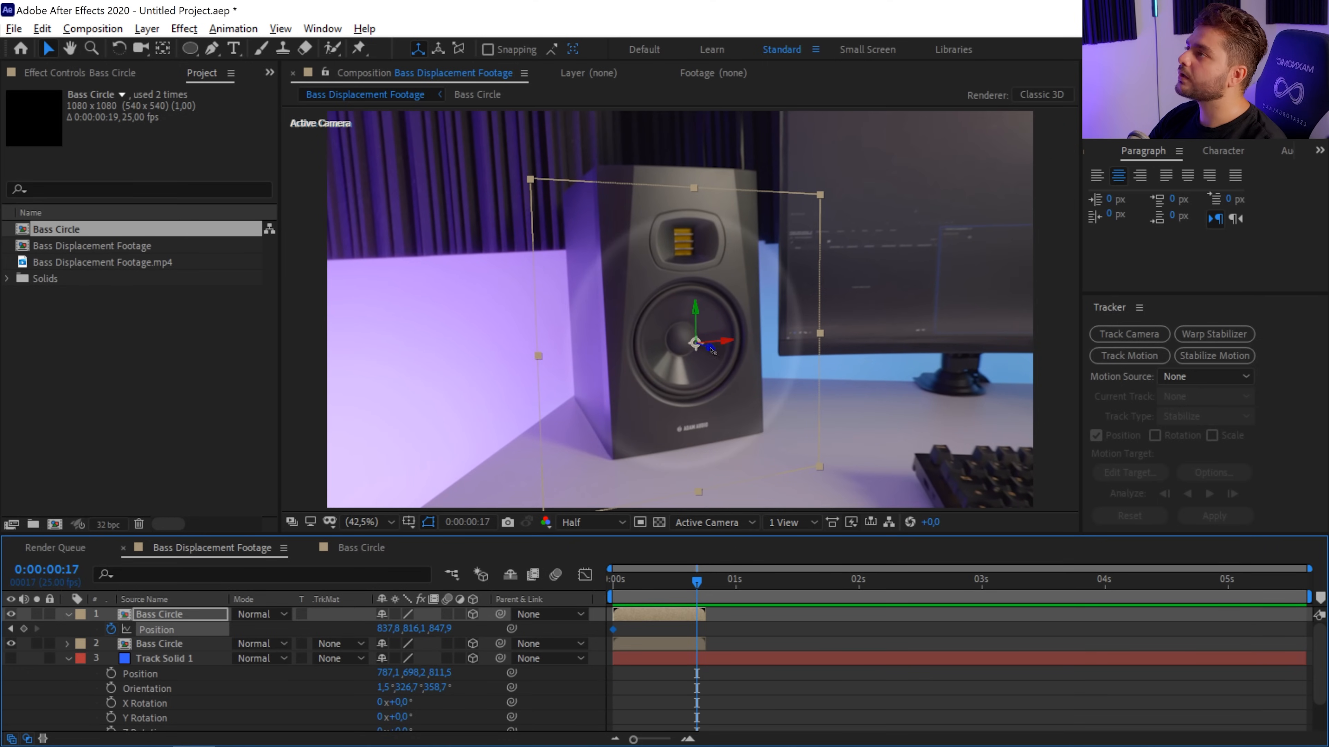
drag(711, 349, 1203, 585)
key(space)
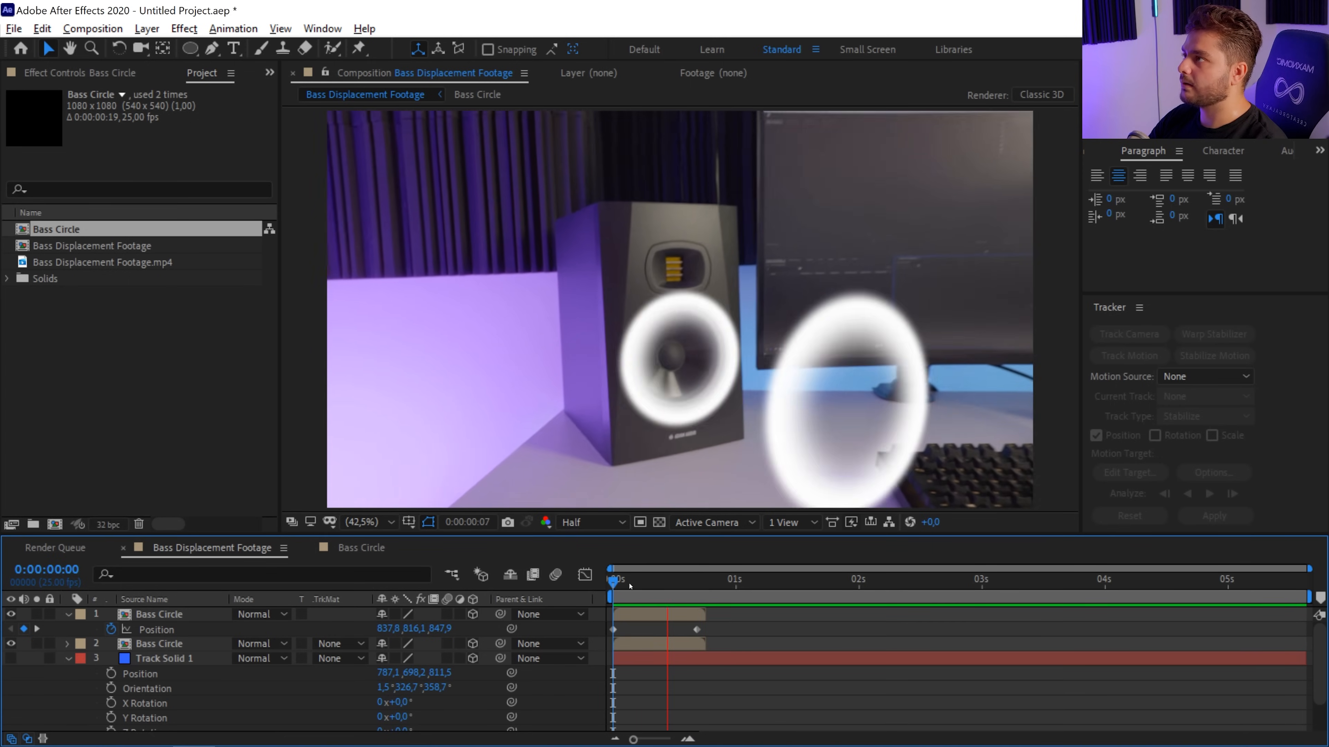
key(space)
Step: Duplicate the position-animated Bass Circle layer and delay the copy's start by a few frames
click(638, 615)
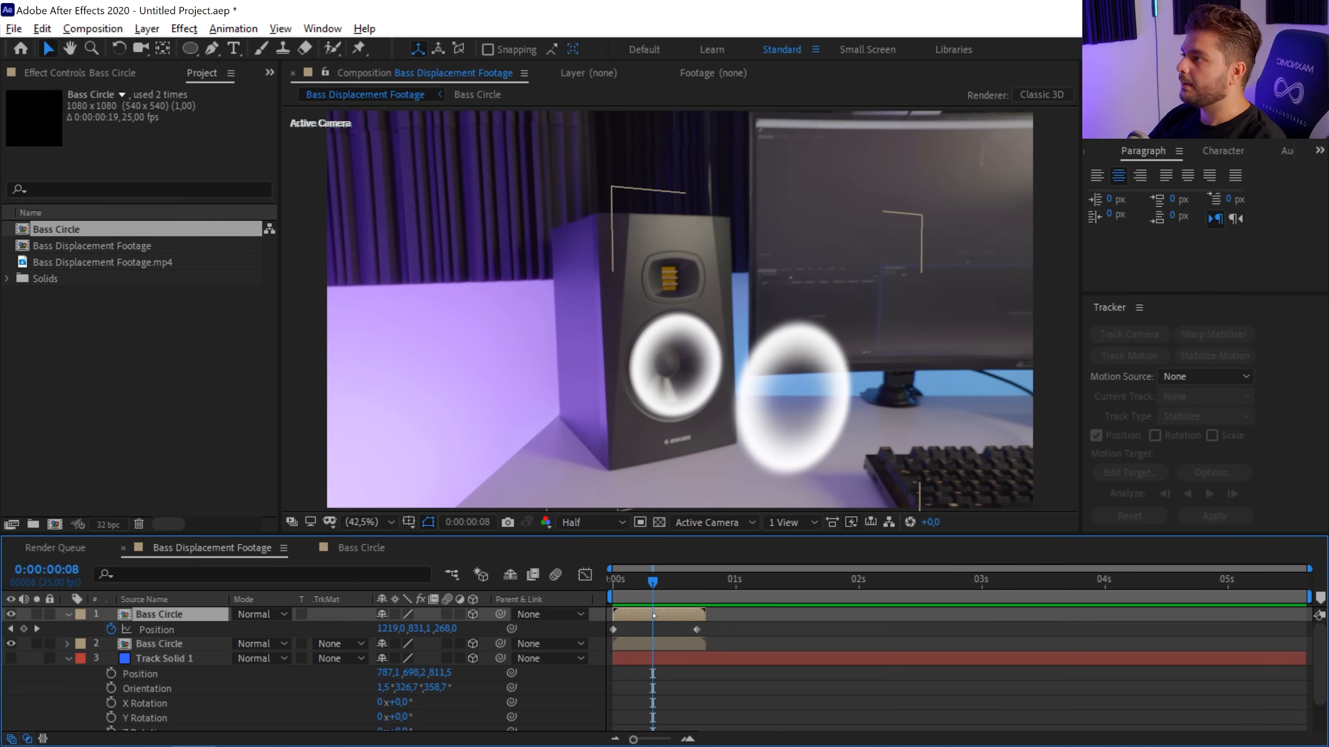
key(ctrl+d)
drag(638, 615, 654, 617)
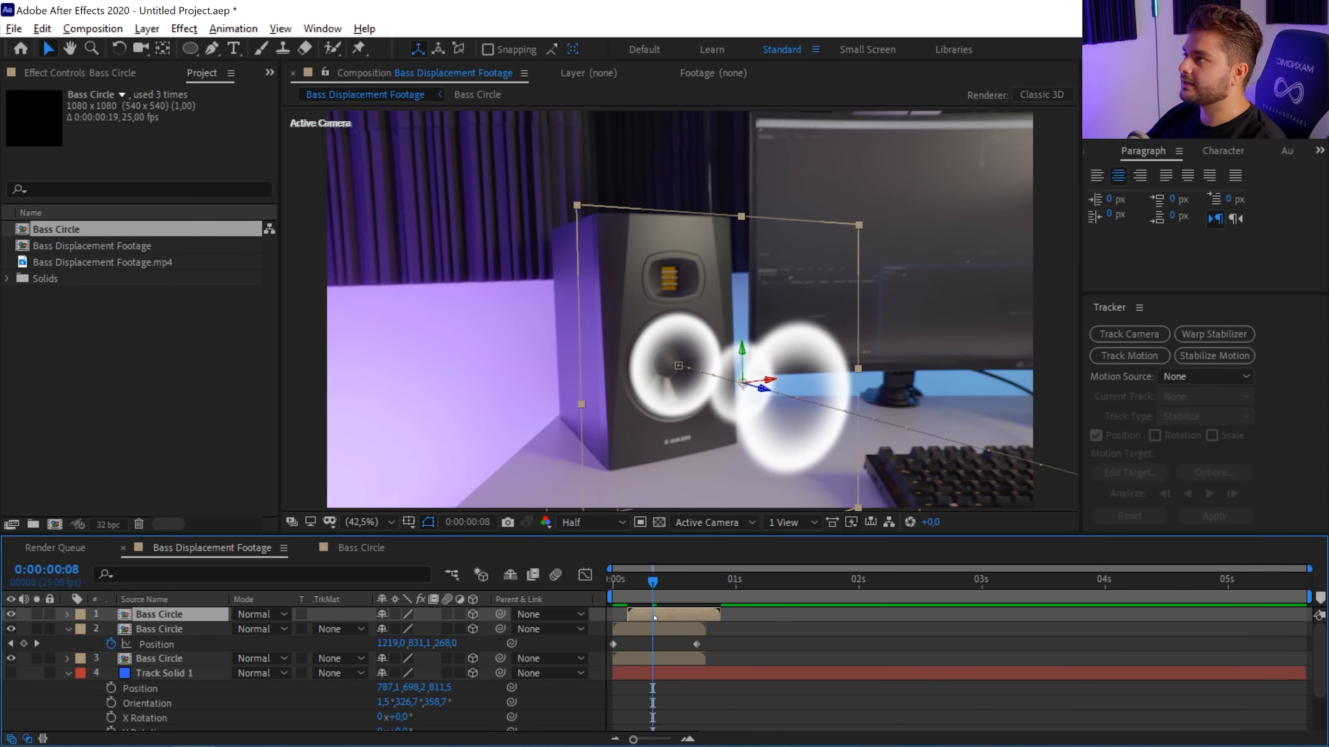
Step: Preview the staggered Bass Circle rings travelling out from the speaker and return to the start of the composition
key(space)
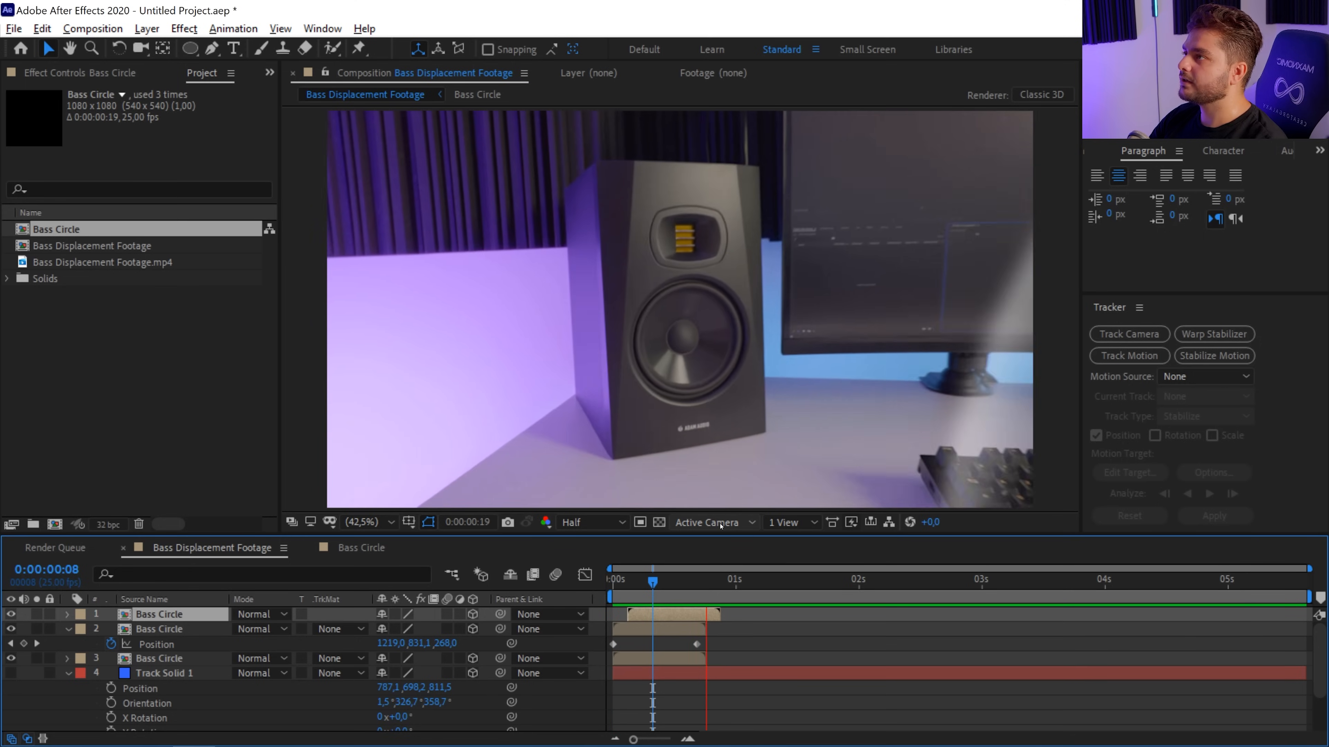
key(space)
key(space)
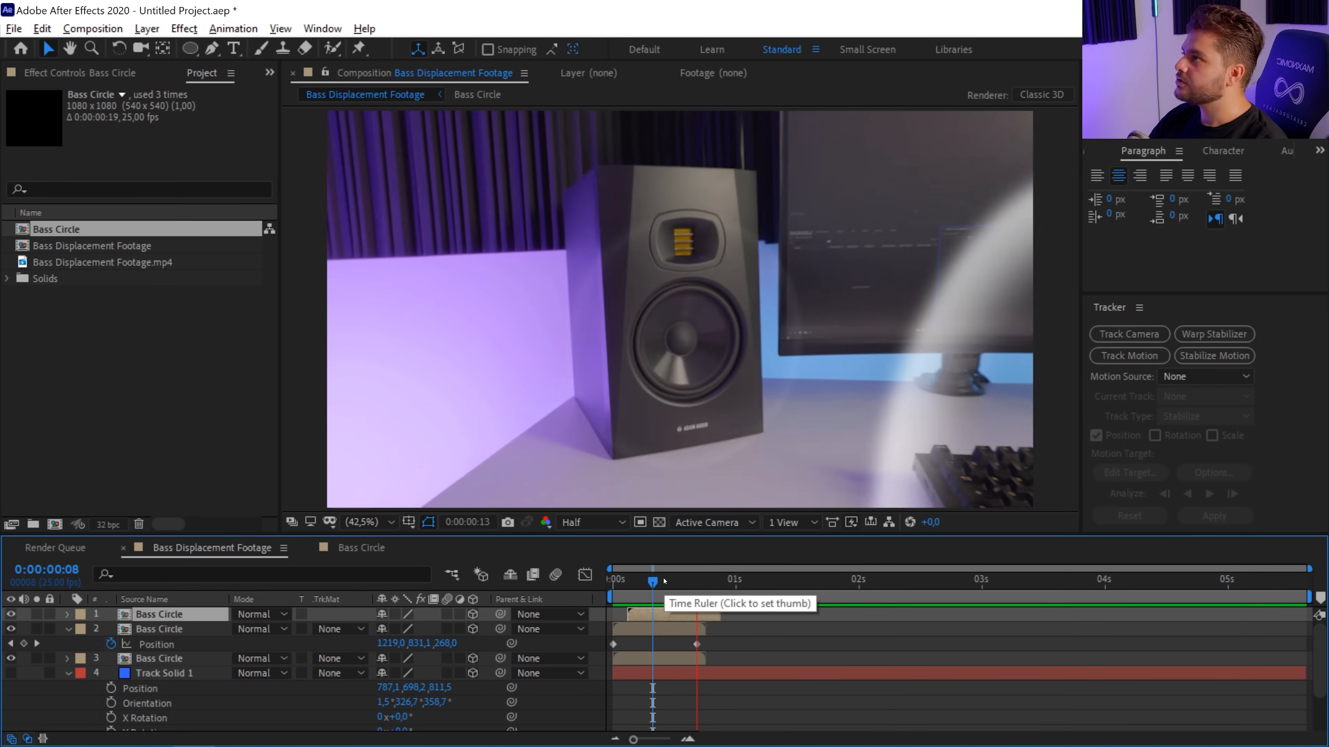
drag(663, 581, 588, 624)
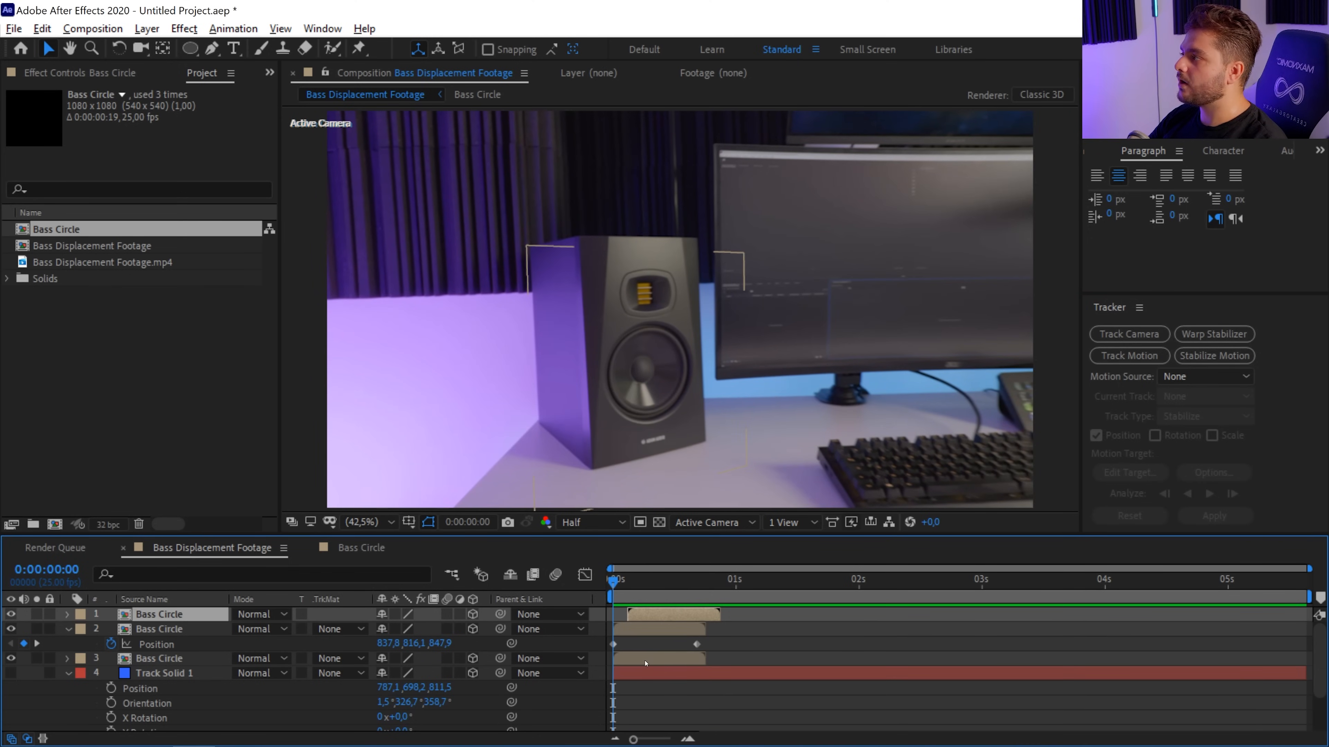
Step: Import "Glacial - Cinematic Intro ft. Retnik.wav" and add it to Bass Displacement Footage below the footage layer
scroll(645, 663, down, 2)
click(209, 724)
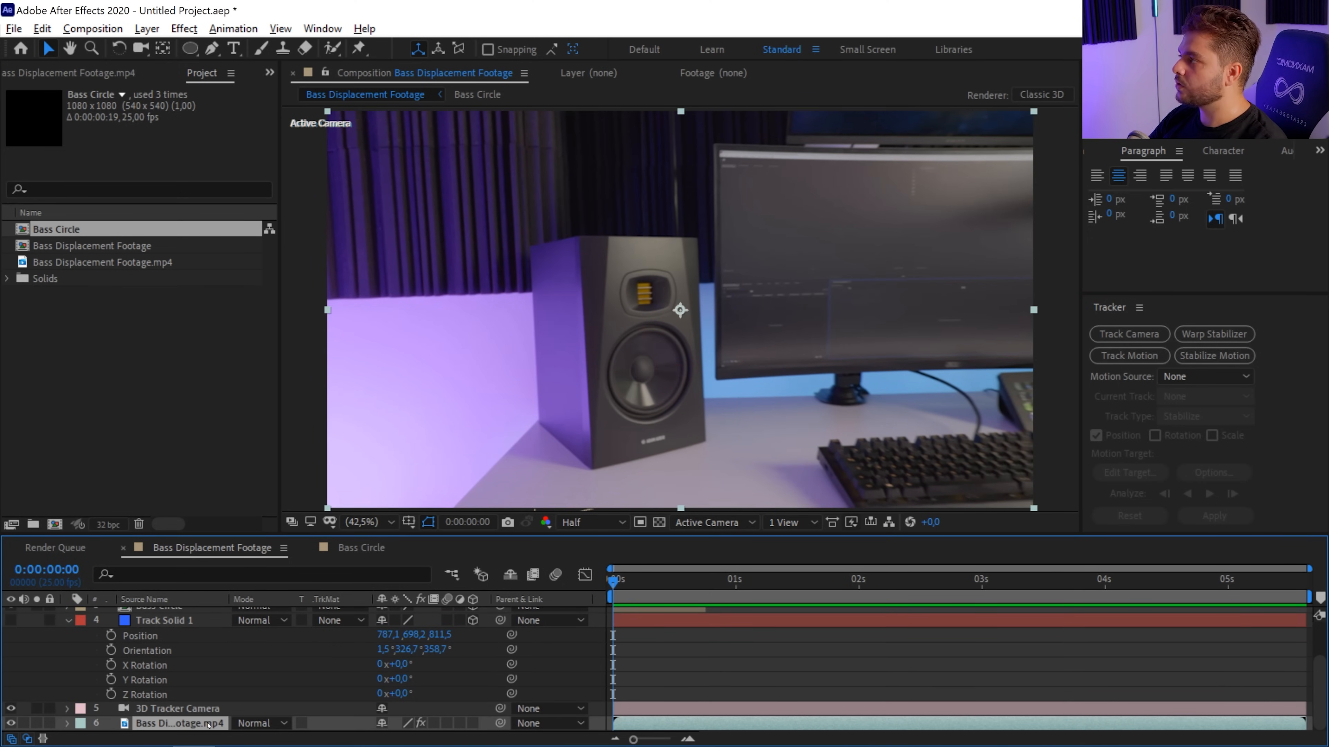
right_click(60, 376)
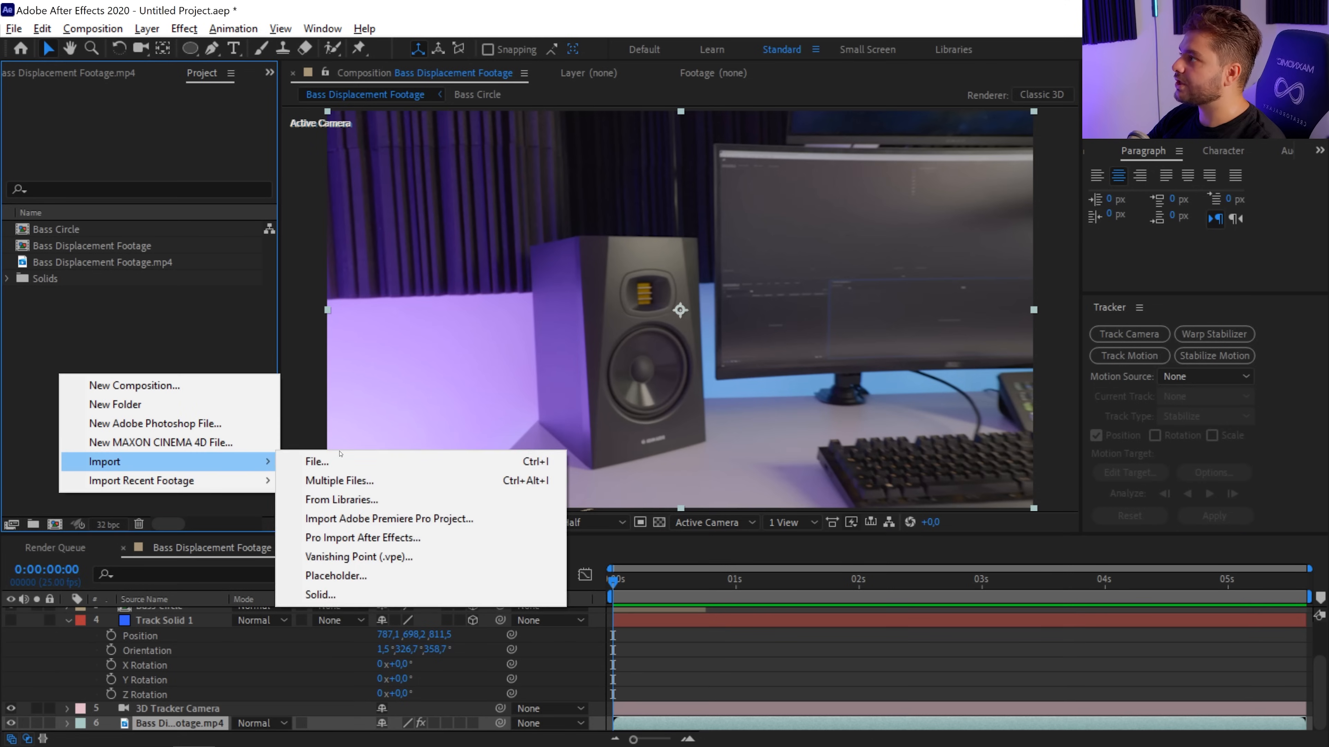
click(380, 448)
right_click(175, 391)
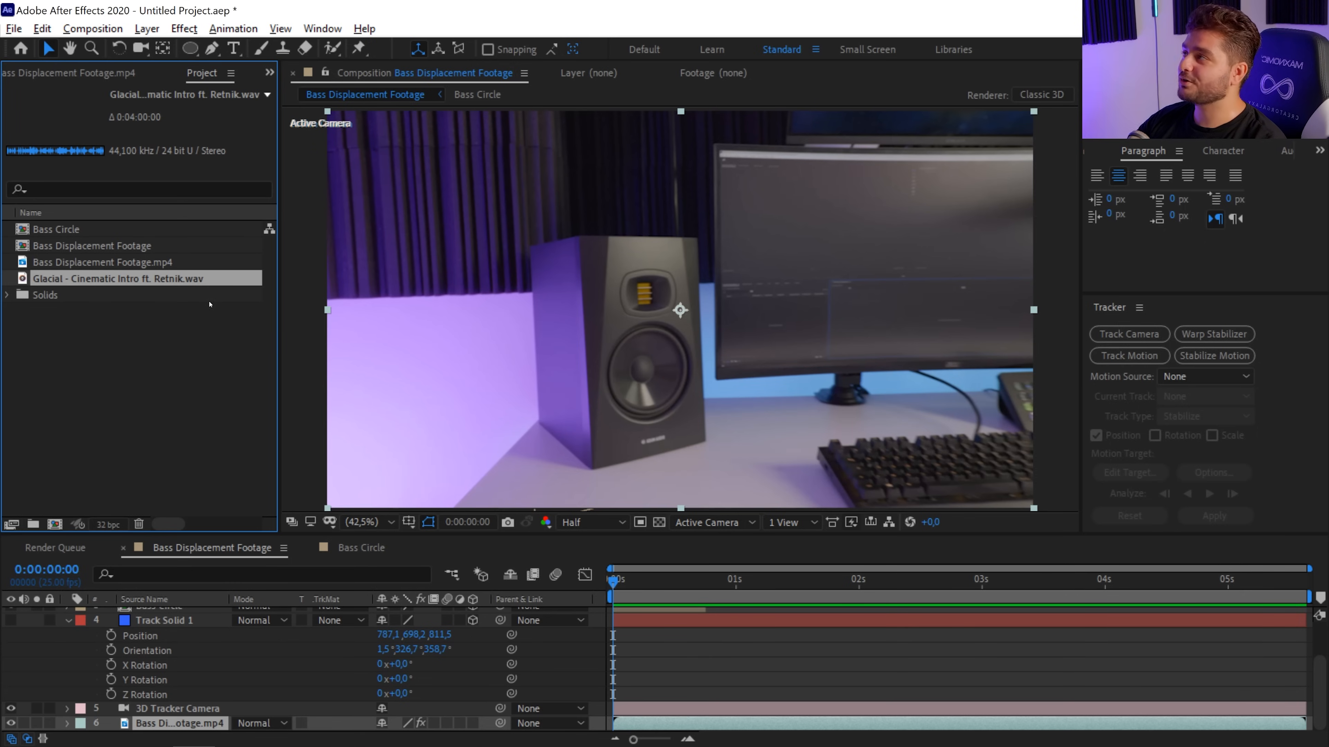
double_click(134, 279)
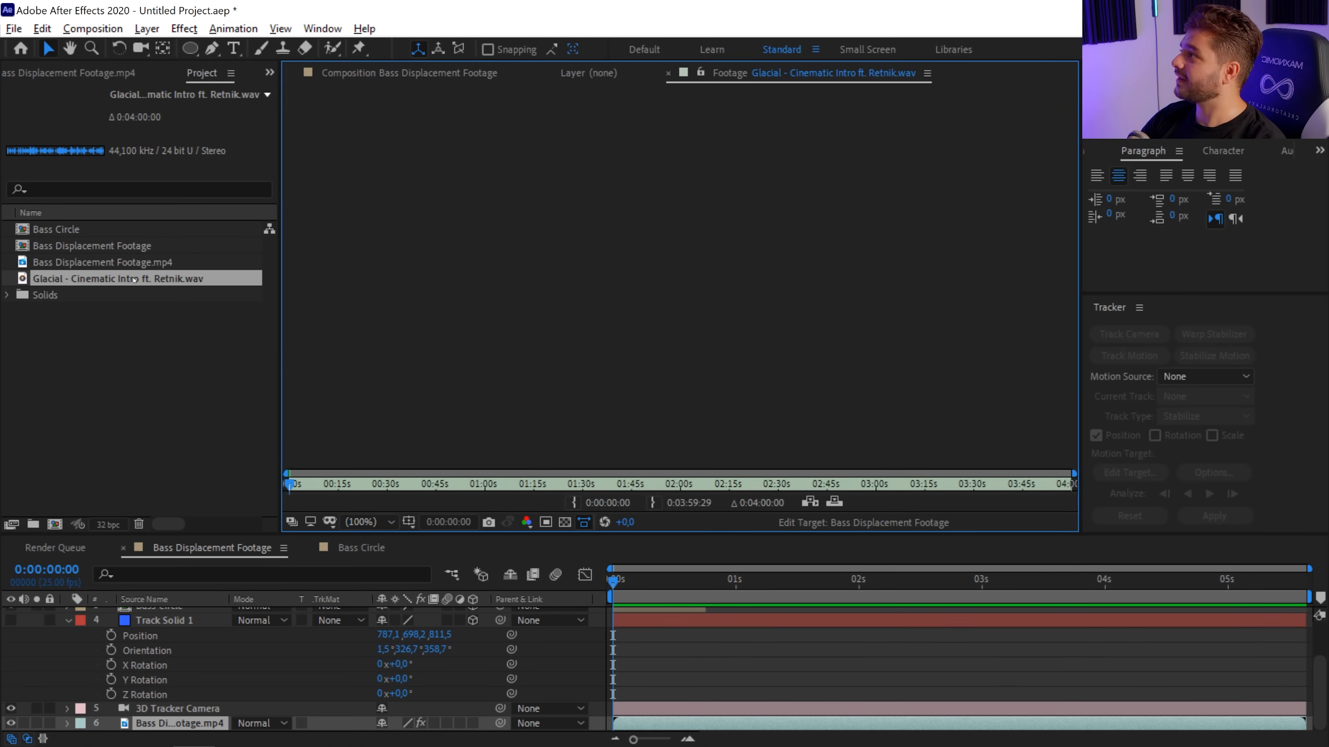
drag(136, 280, 175, 726)
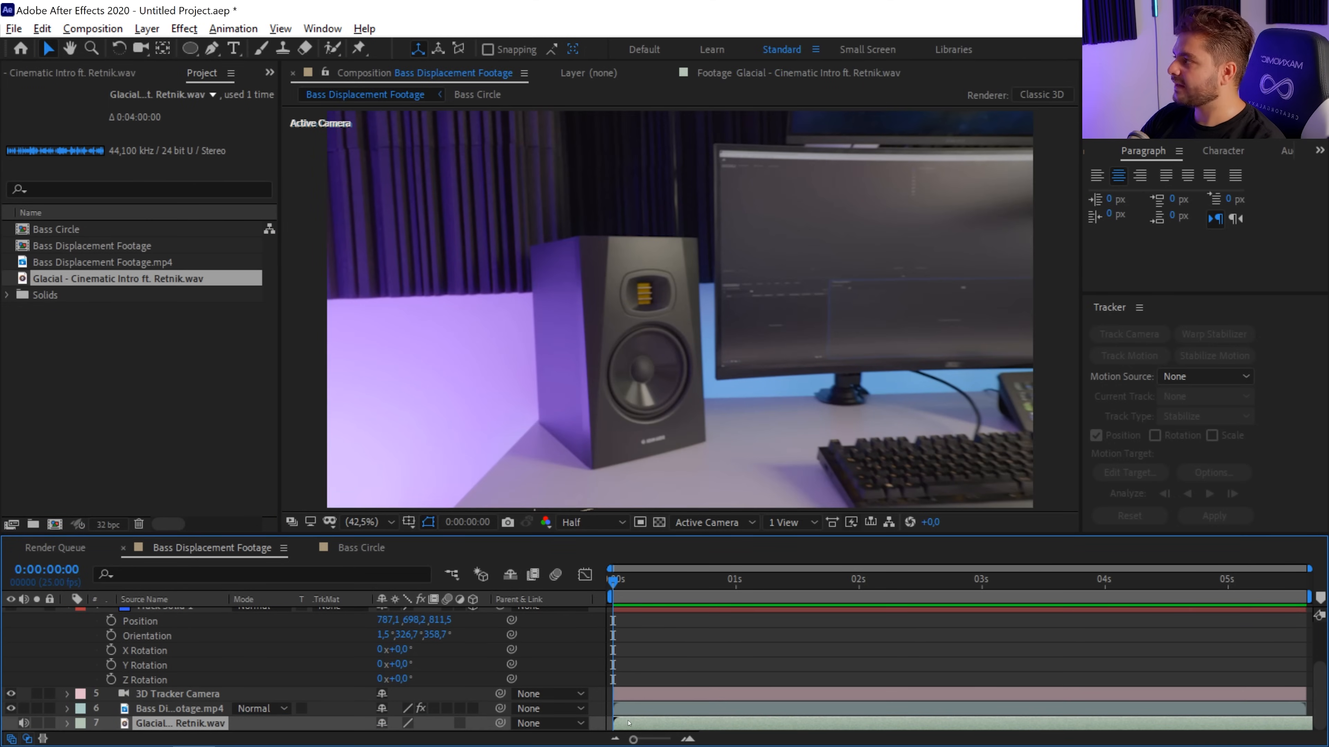
Step: Reveal the music layer's waveform, preview the composition, and place the current time at the beat at 0:00:00:15
key(l)
key(l)
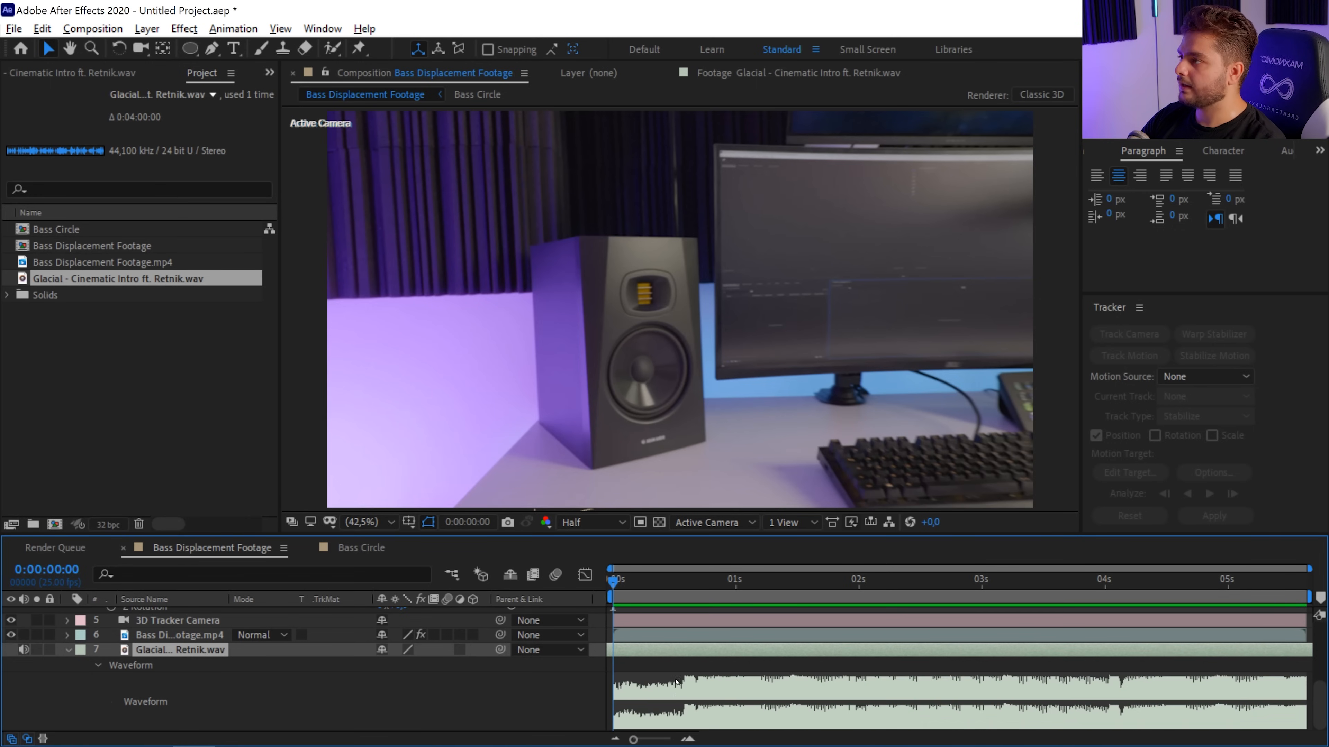
key(space)
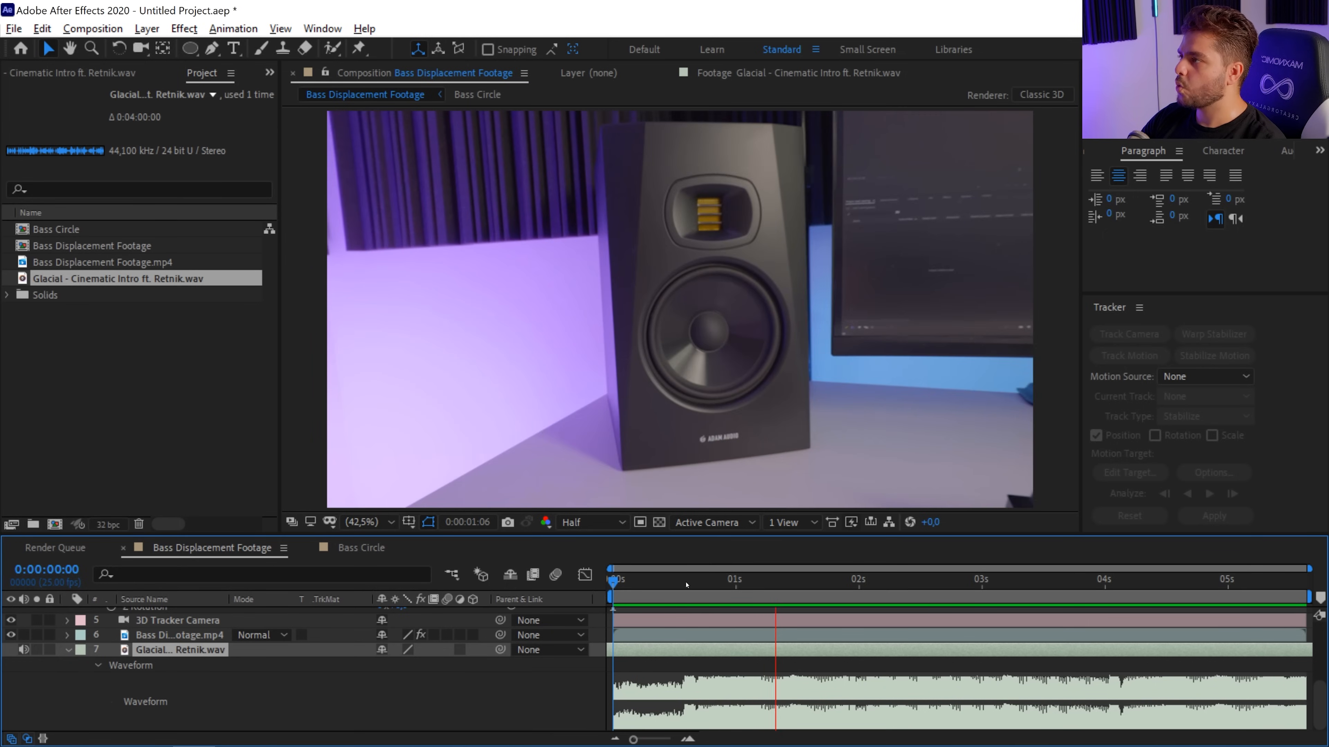
click(687, 581)
Step: Mute the music layer, collapse and reopen its waveform from the start, and switch its sound back on
click(23, 650)
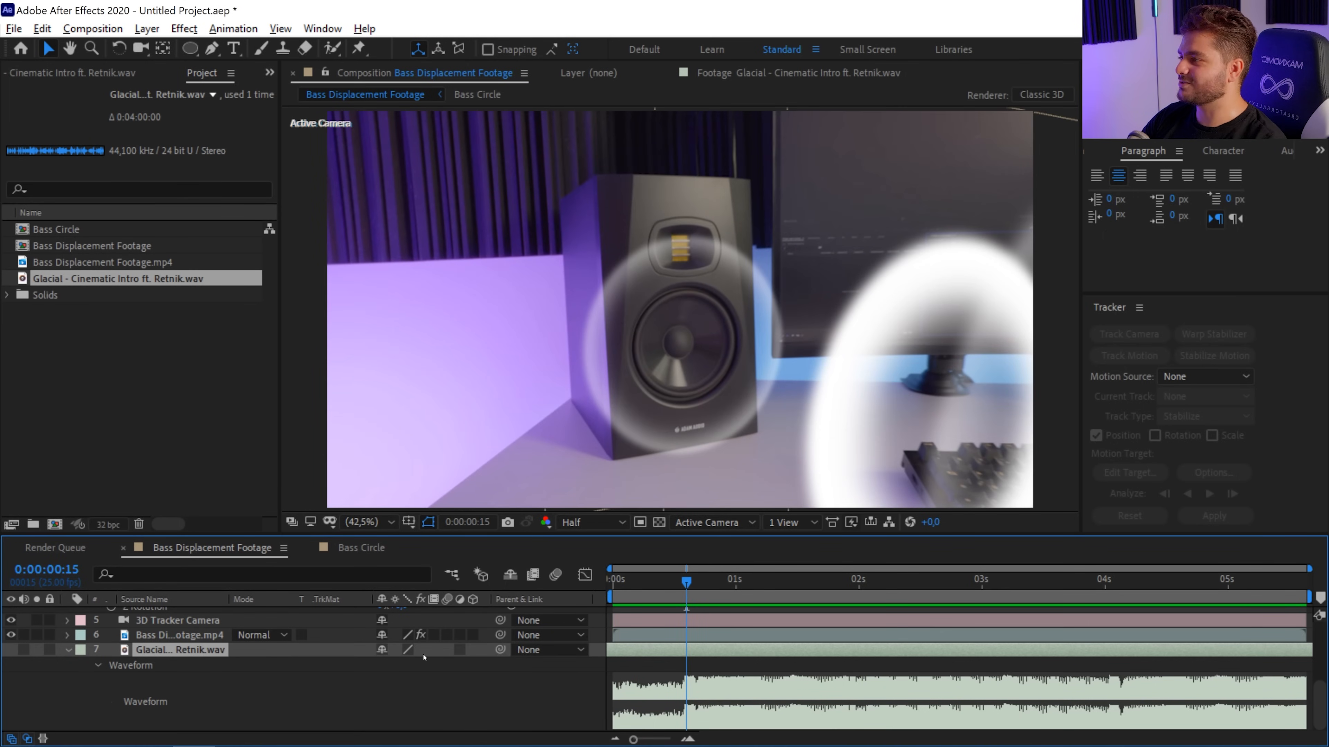
key(Home)
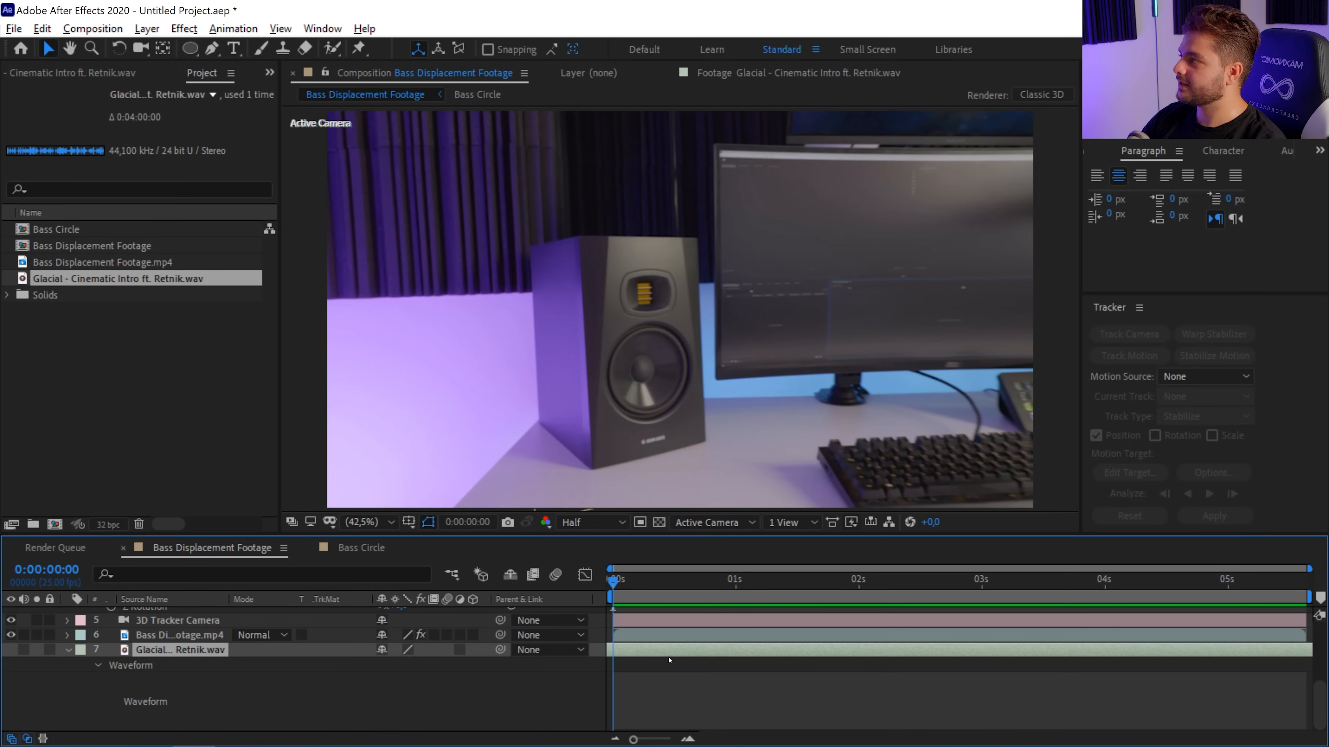
key(l)
key(l)
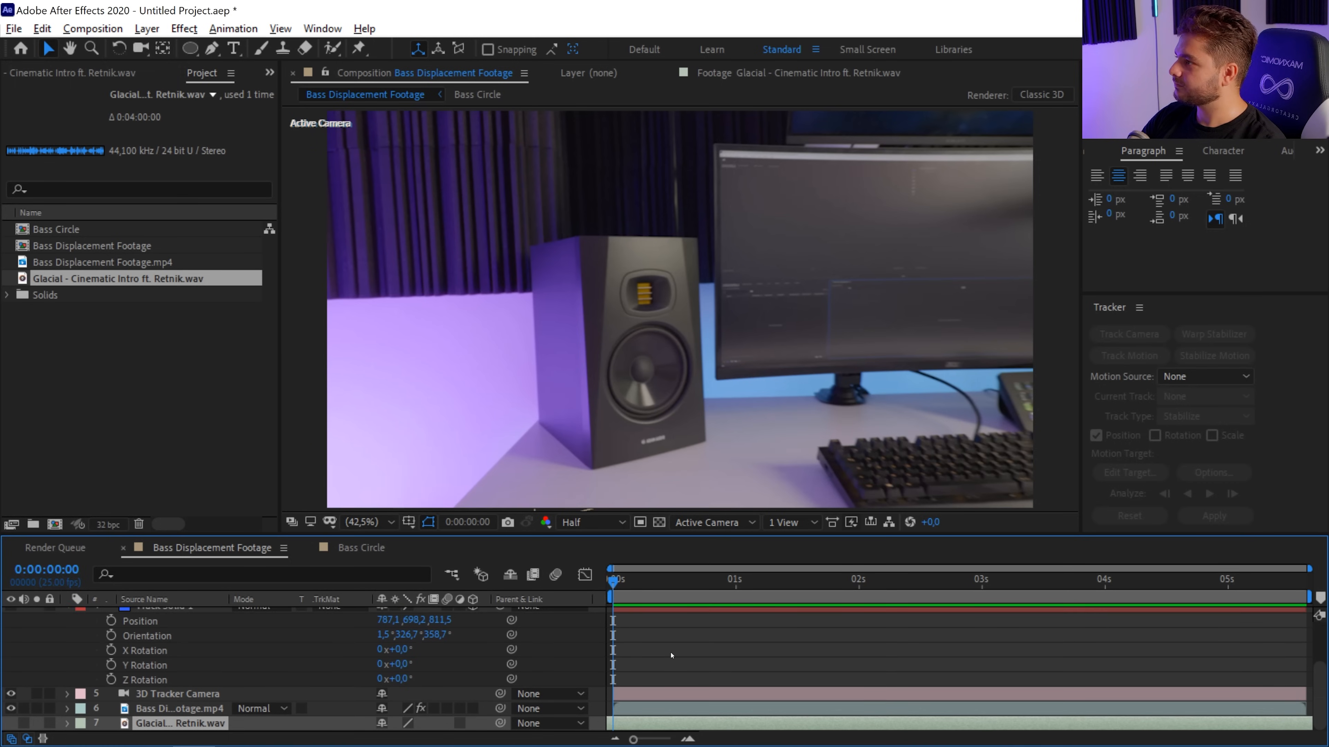
key(l)
key(l)
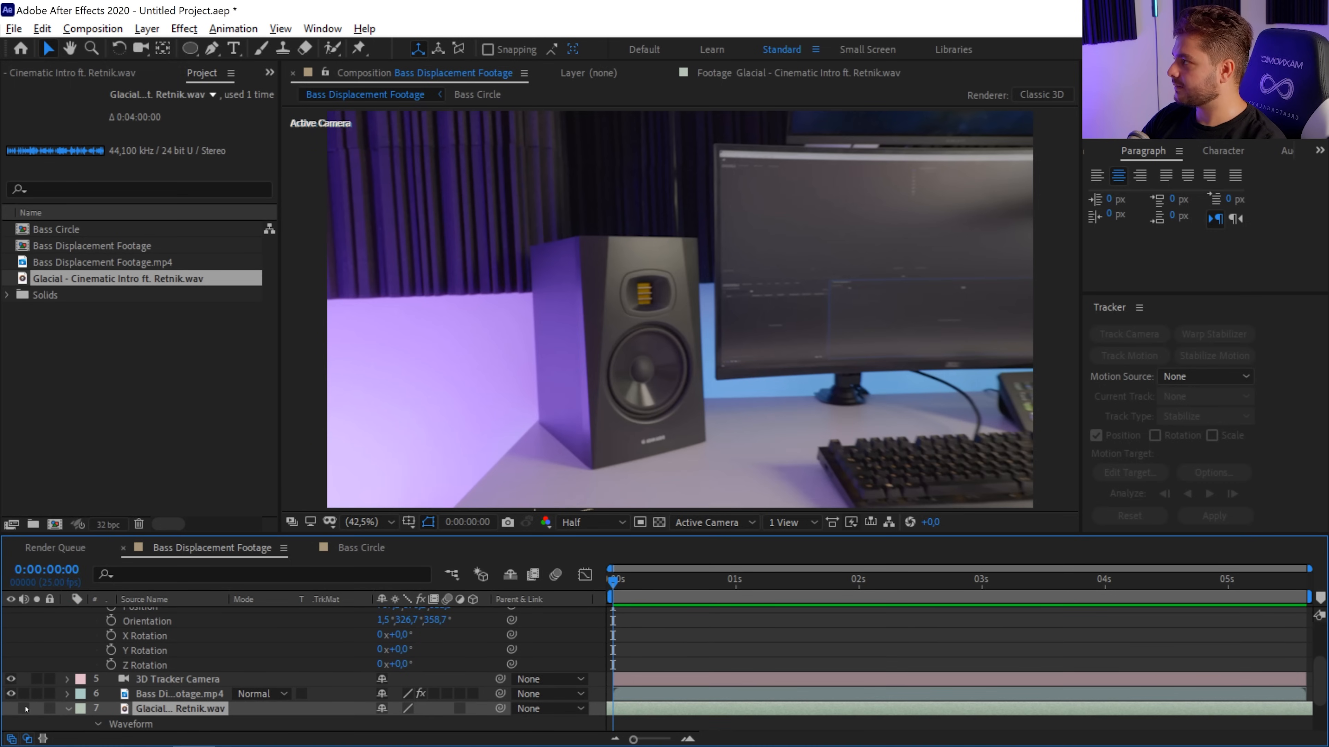
scroll(750, 661, down, 2)
Step: Shift all three Bass Circle layers together to start just before the beat at 0:00:00:15, and check the rings at 0:00:00:23
click(686, 599)
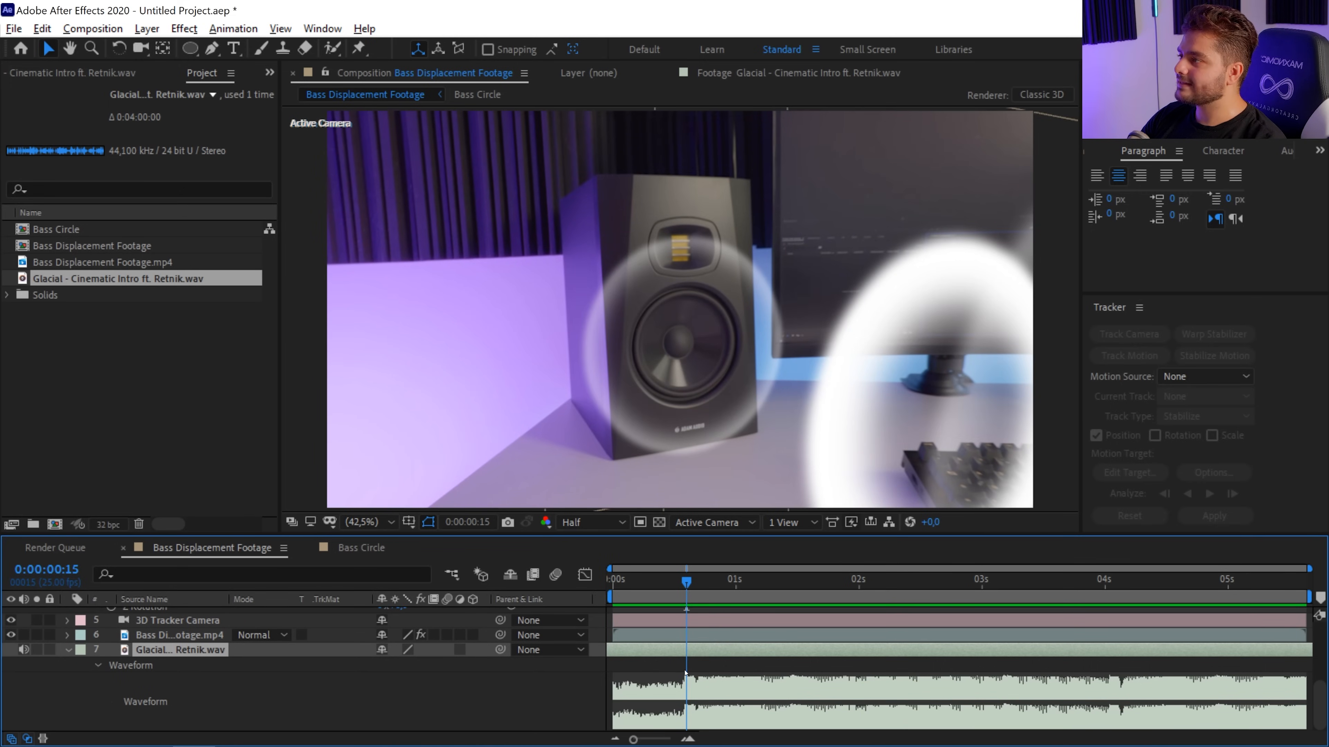
scroll(697, 660, up, 5)
click(664, 615)
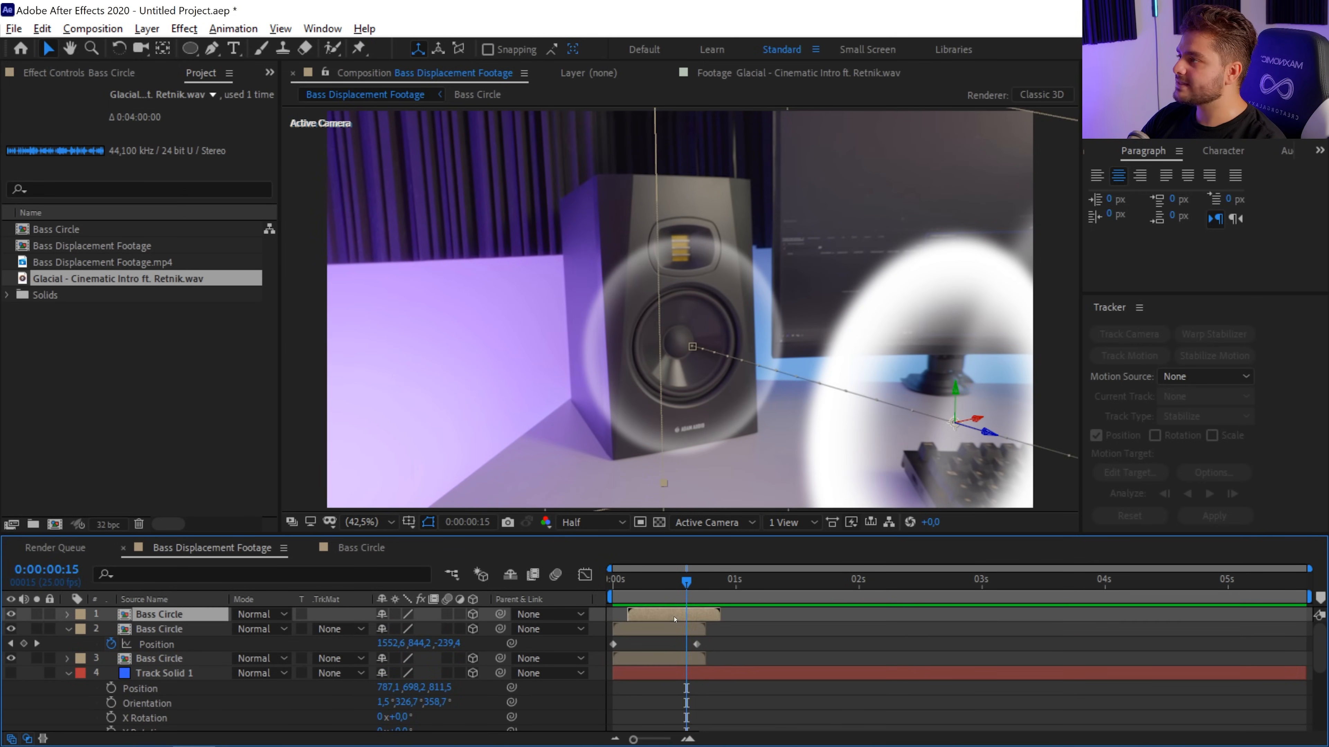
shift+click(663, 659)
drag(664, 660, 690, 666)
click(782, 639)
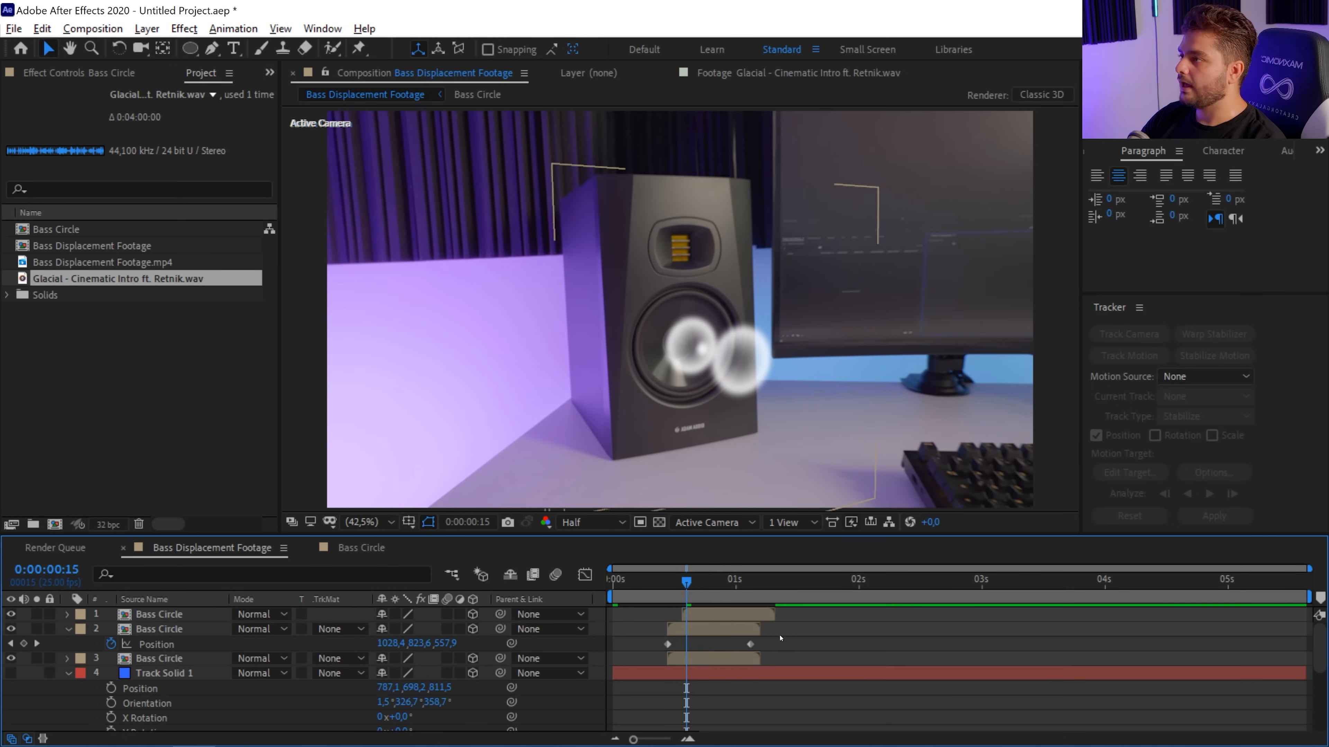
drag(689, 586, 729, 596)
Step: Duplicate the three Bass Circle layers, stack the copies above the originals, and shift them to start at about 0:00:02:02
click(702, 661)
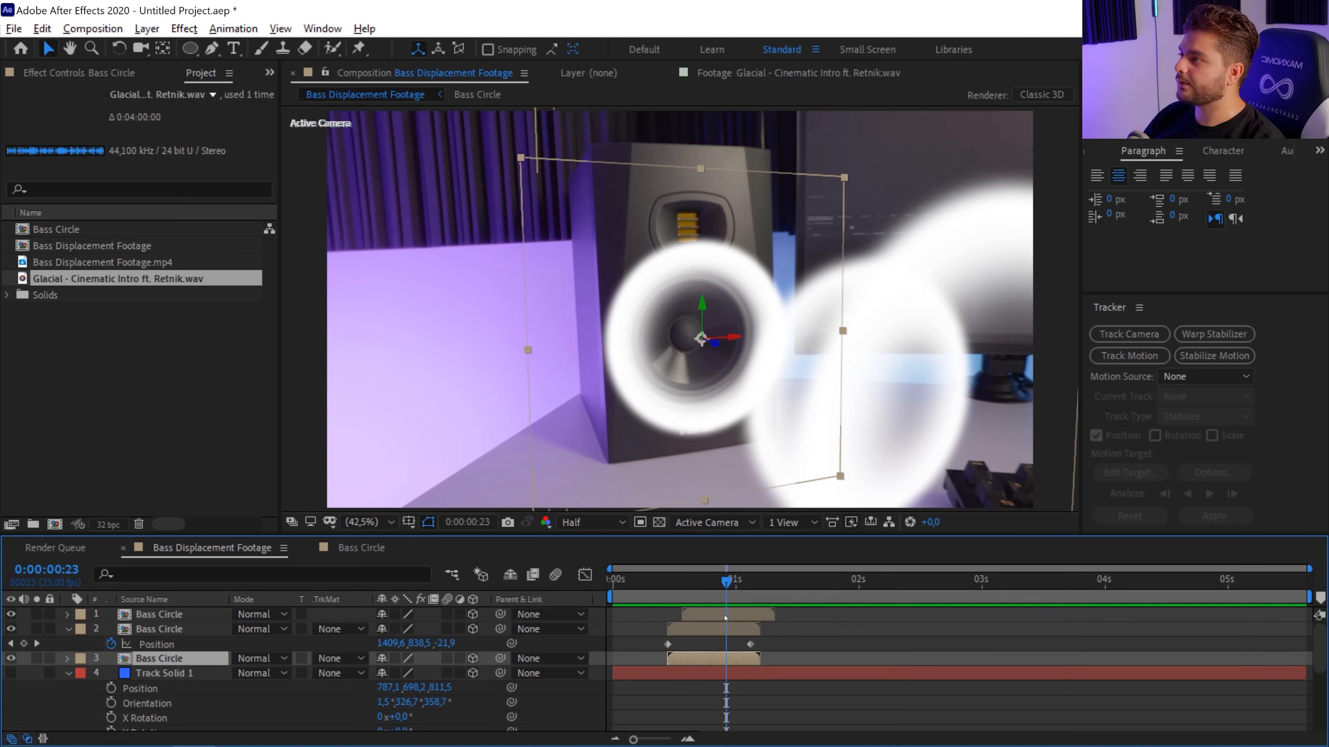
shift+click(699, 615)
click(44, 31)
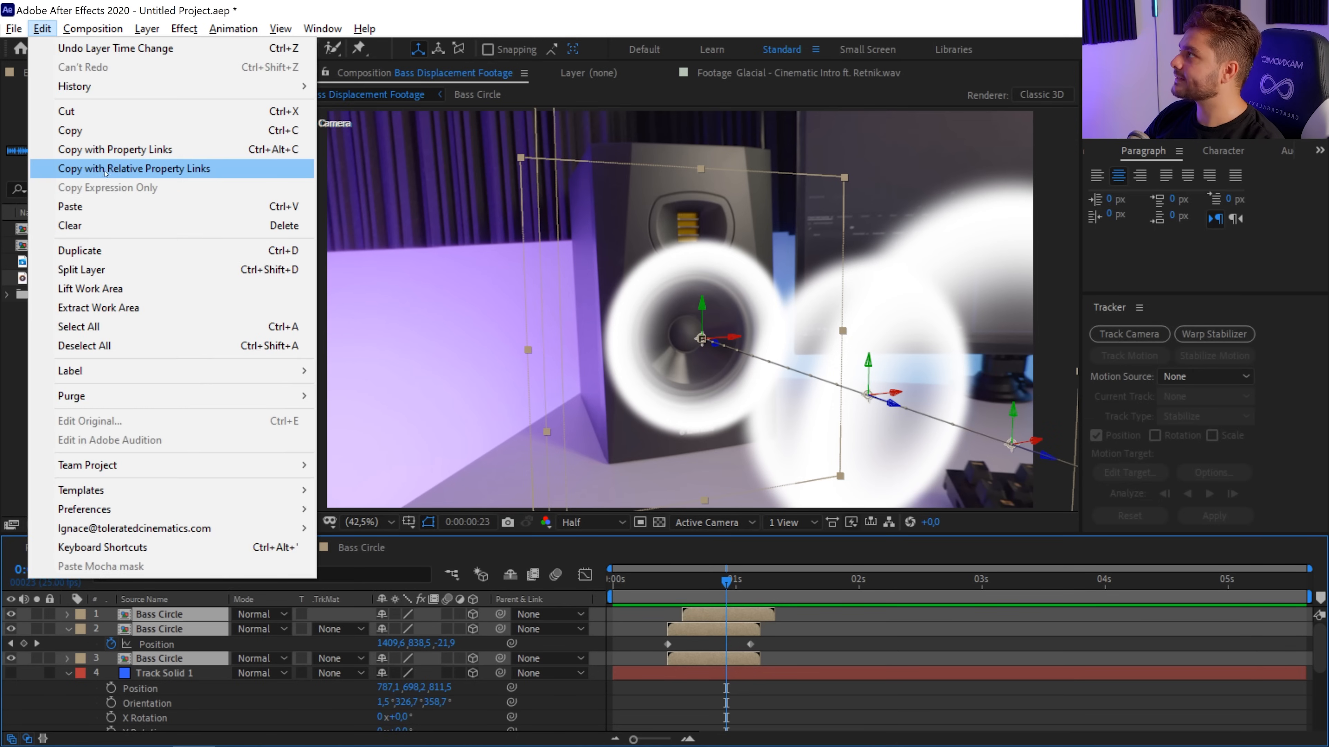
click(79, 251)
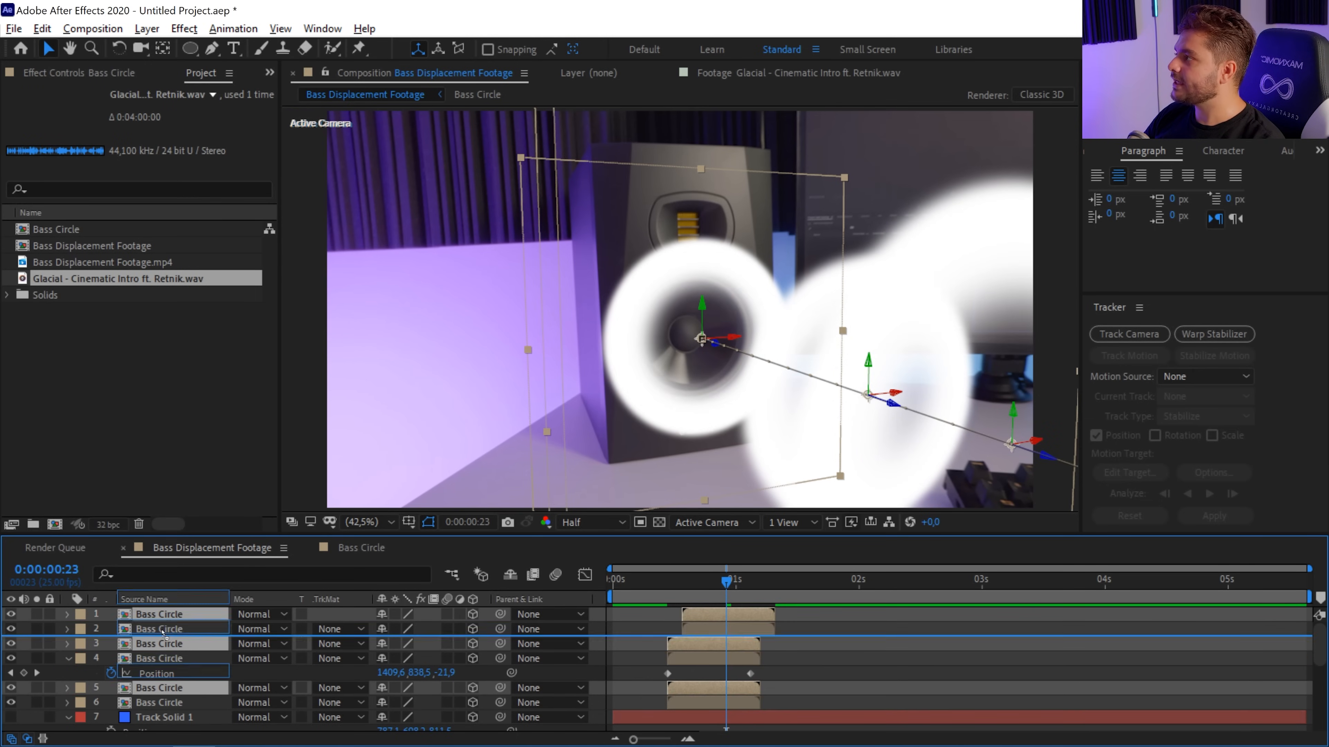
scroll(160, 640, down, 5)
drag(731, 586, 869, 655)
scroll(819, 641, up, 4)
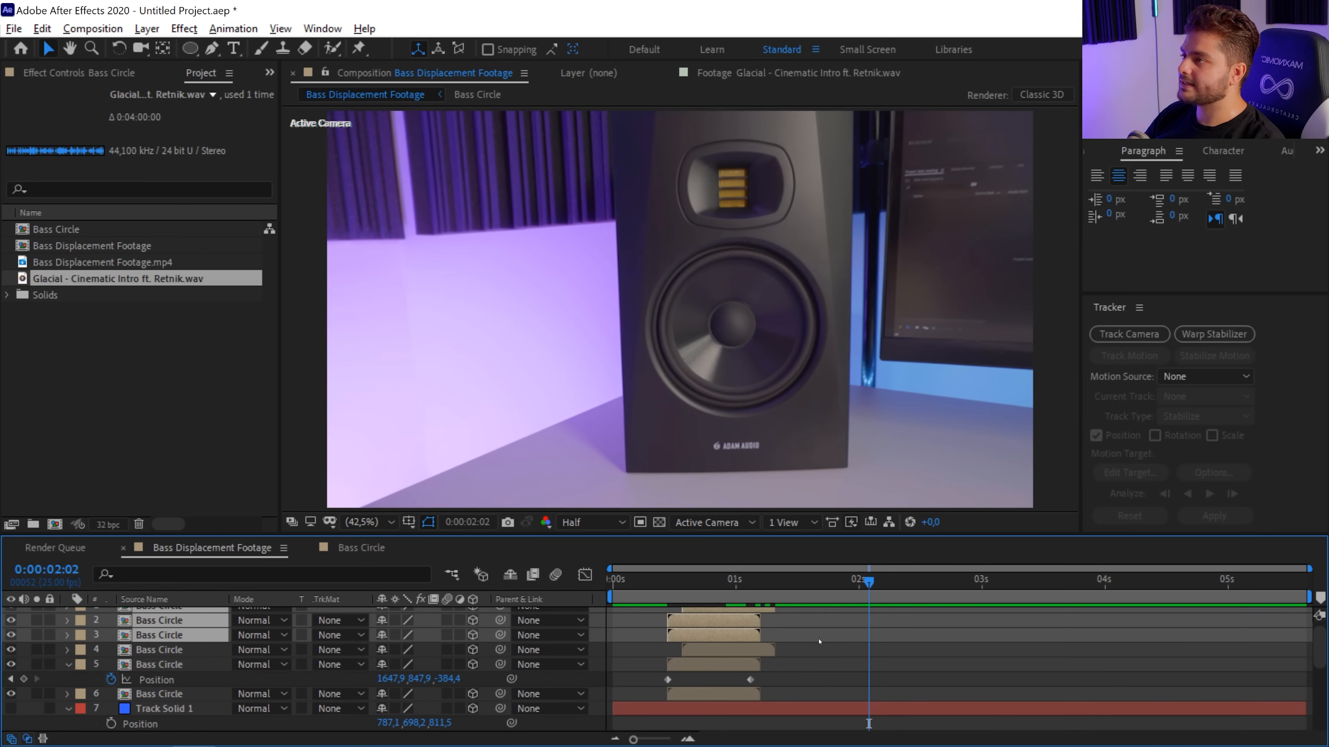
drag(689, 636, 887, 649)
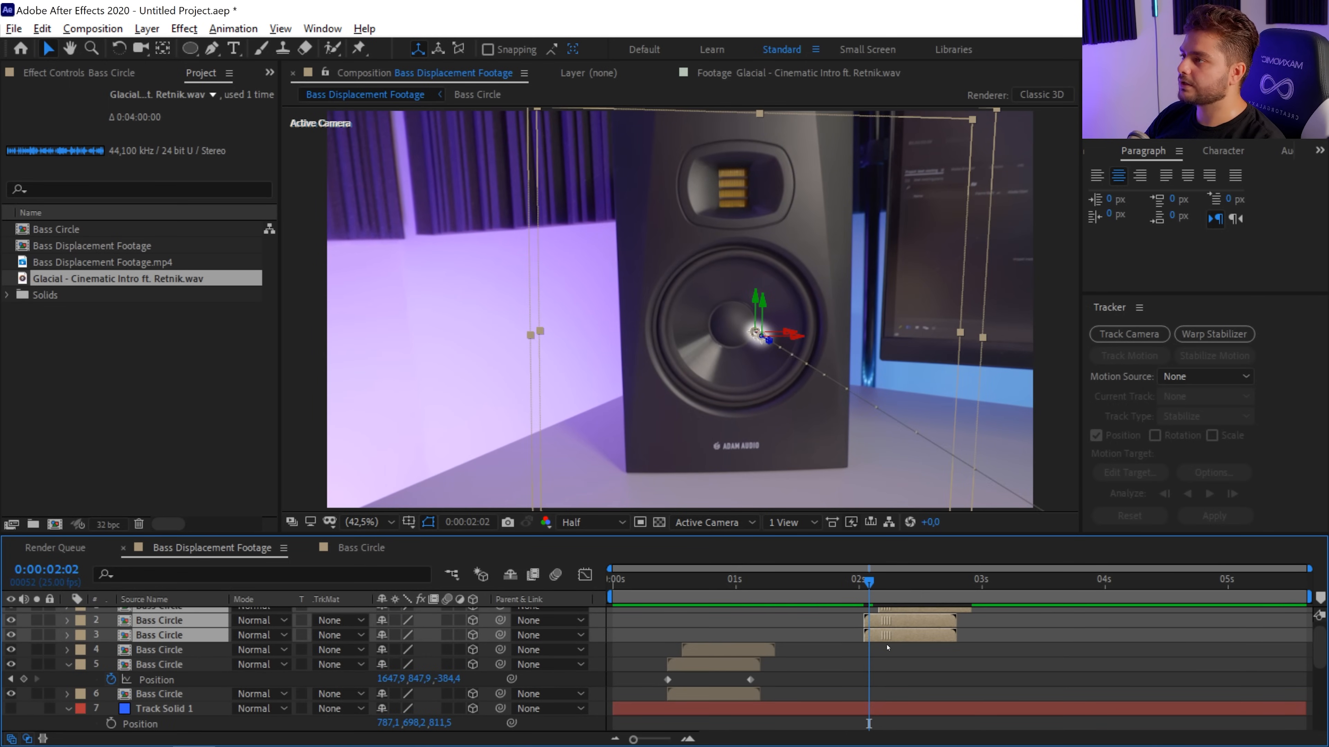
Step: Preview the second burst against the music and shift its three Bass Circle copies to start at about 0:00:01:22
key(Home)
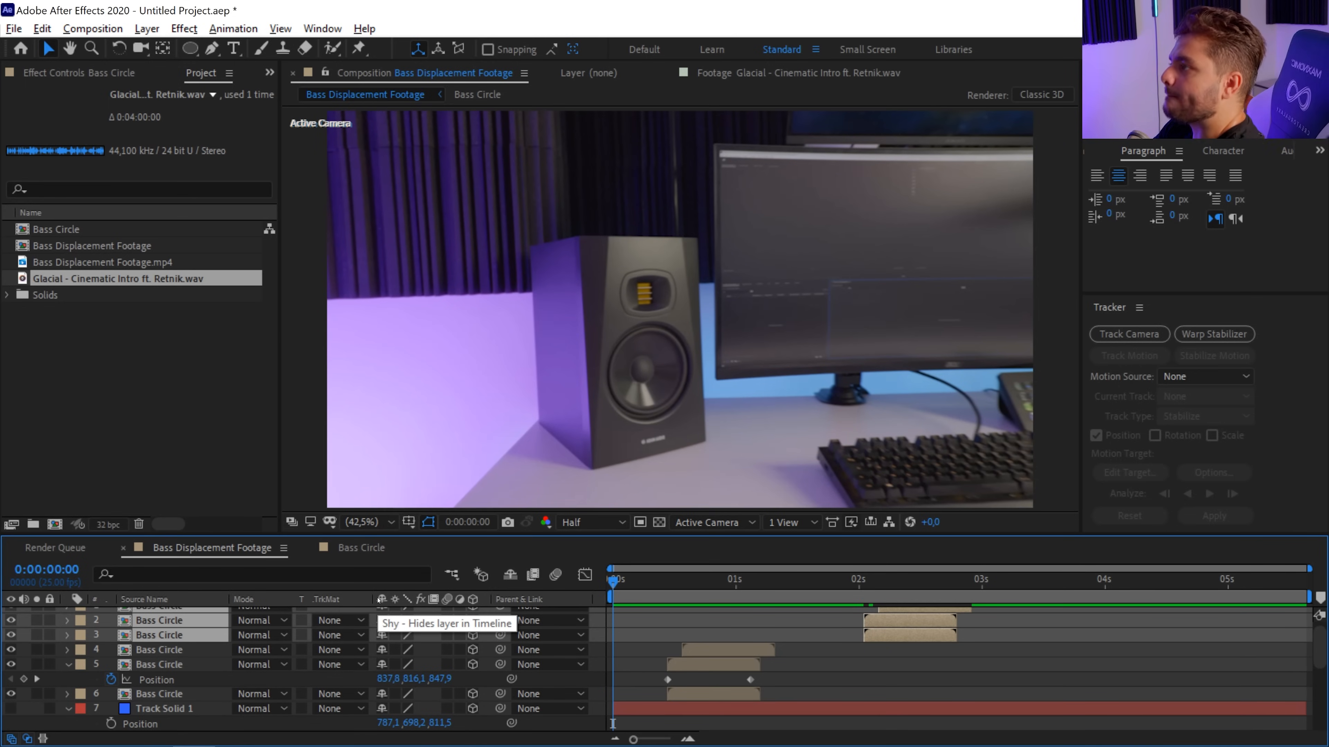
key(space)
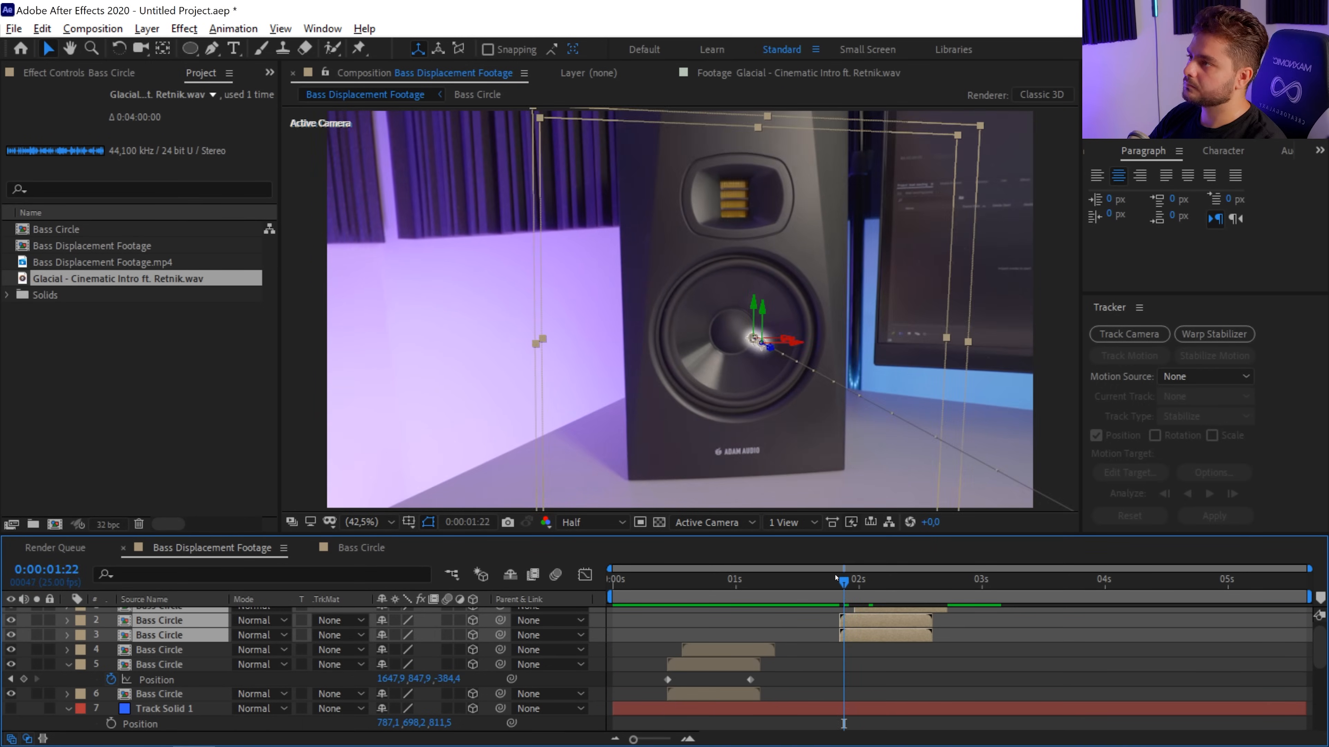
click(819, 582)
key(space)
click(829, 582)
key(space)
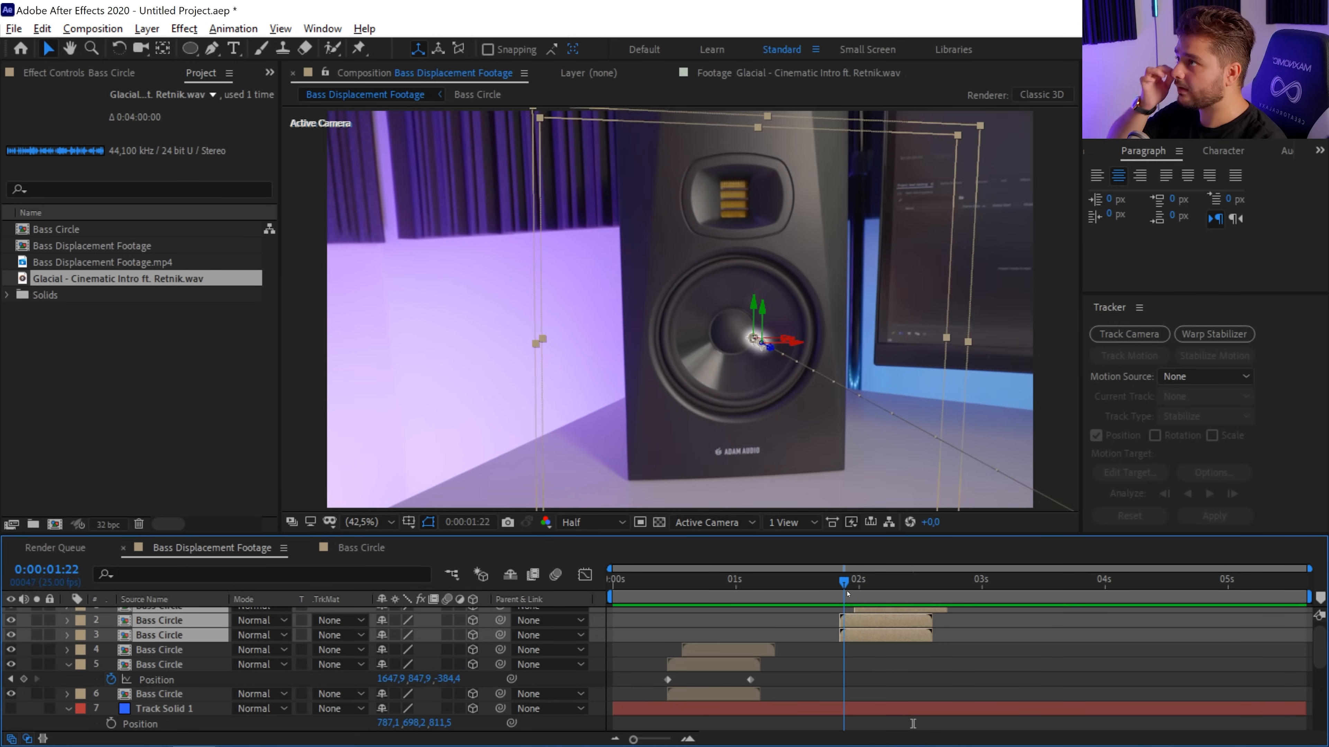
key(space)
Step: Recentre the second burst's stationary ring on the woofer and move its first travelling ring's starting Position keyframe onto the cone
click(857, 637)
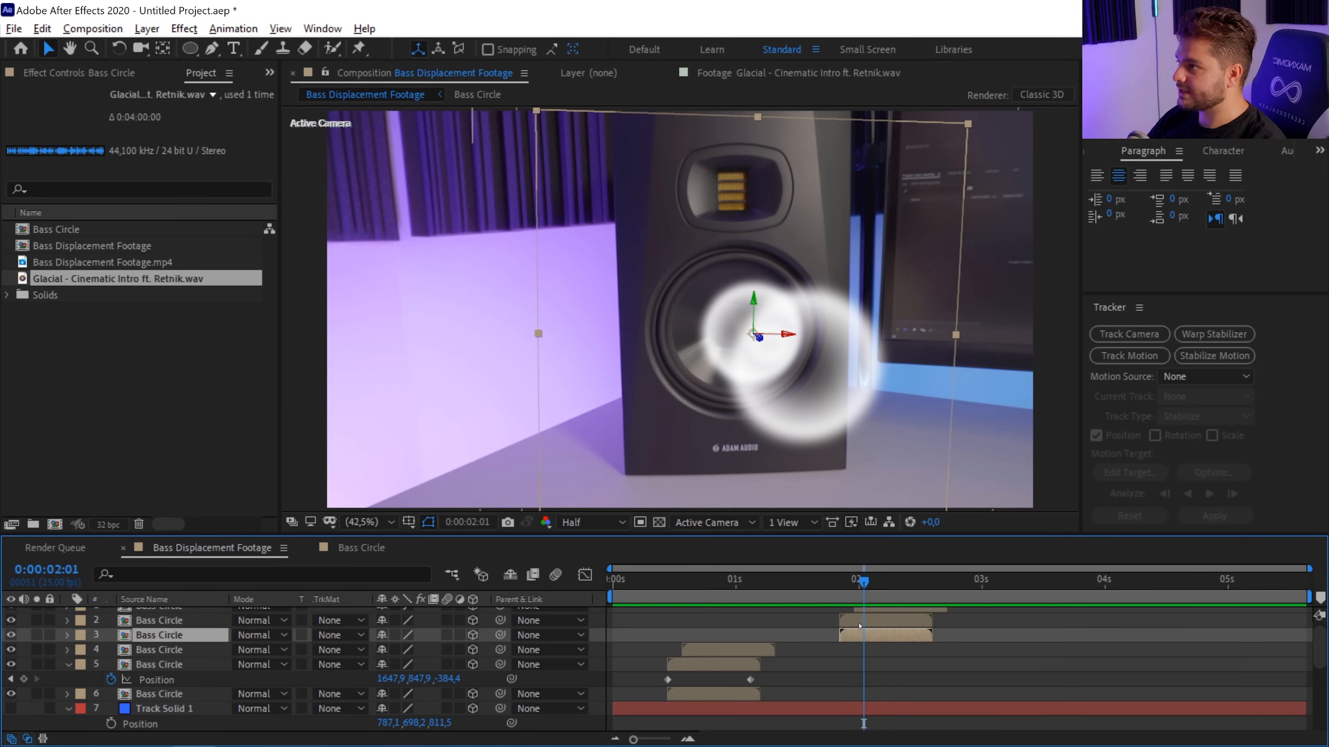
drag(791, 335, 773, 328)
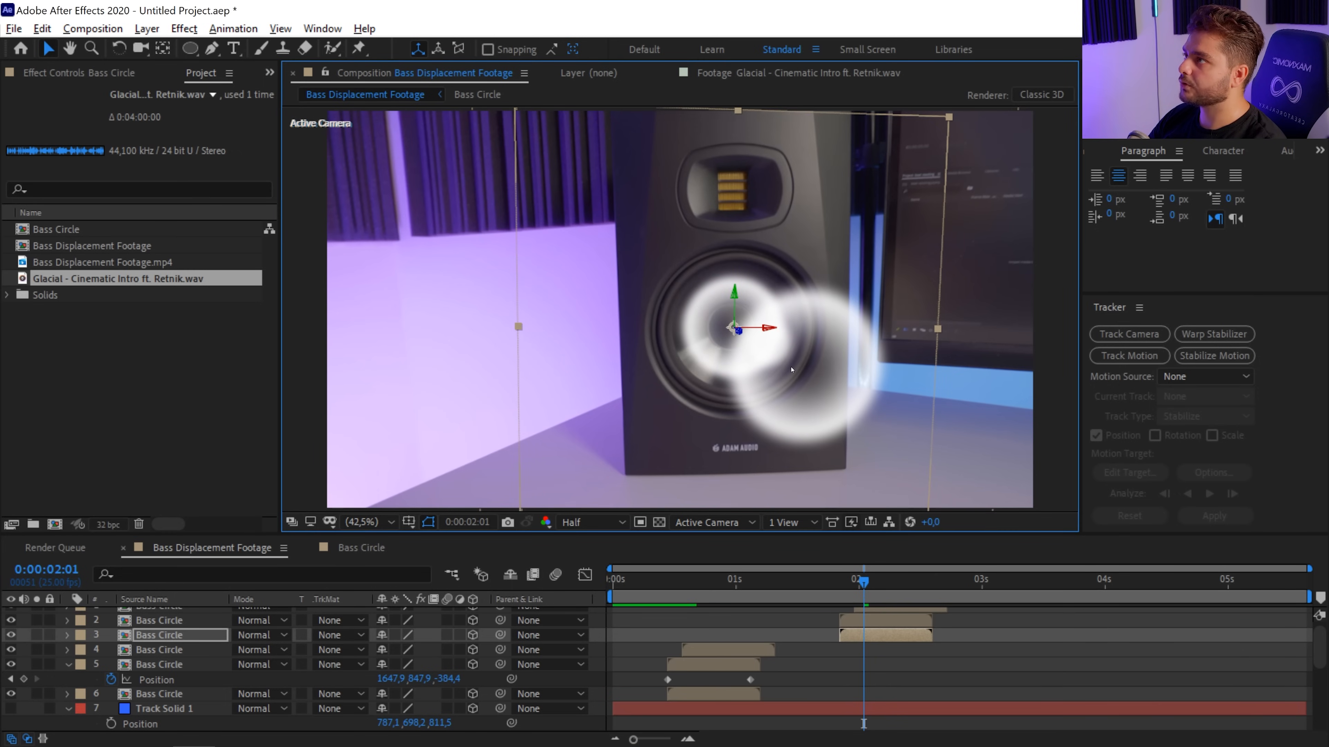
click(863, 622)
key(p)
drag(856, 582, 835, 579)
drag(850, 383, 831, 379)
drag(843, 579, 922, 612)
scroll(893, 326, down, 3)
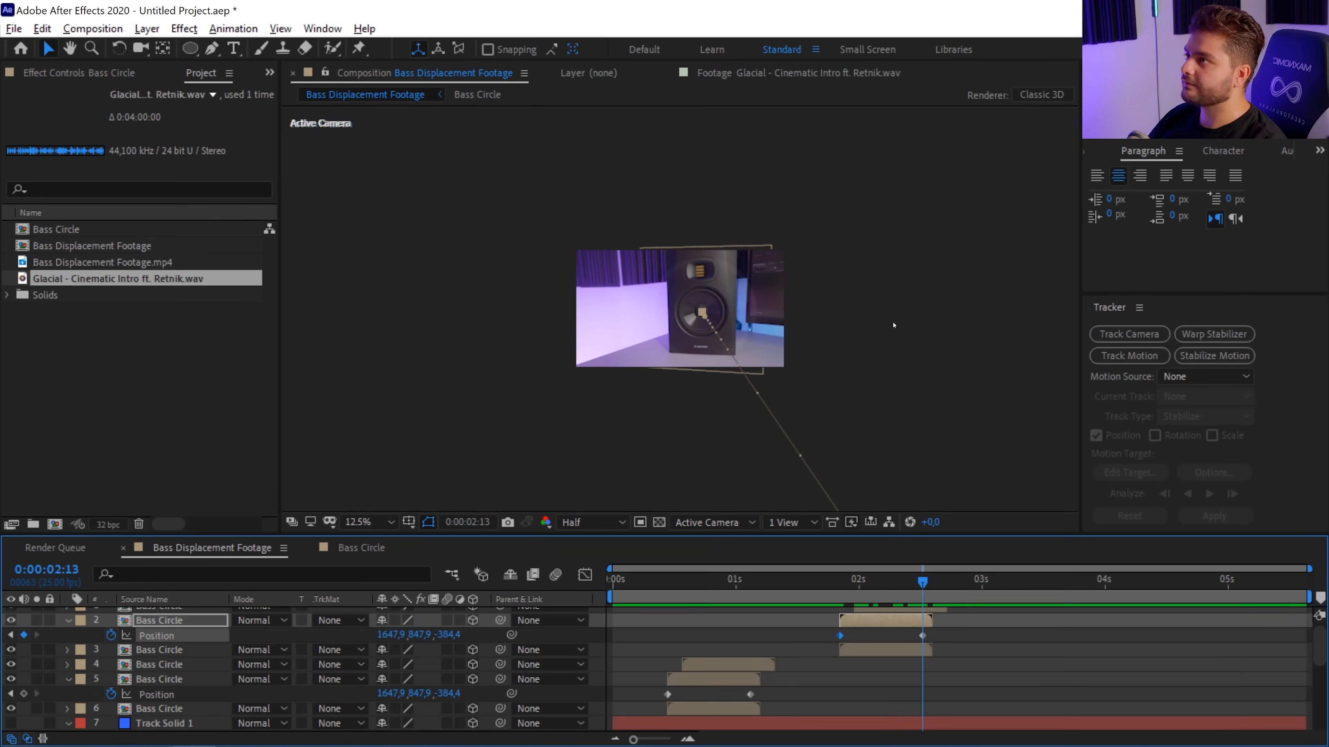
scroll(893, 325, up, 3)
scroll(872, 617, up, 1)
Step: Move the topmost Bass Circle's starting Position keyframe at 0:00:01:24 onto the woofer's centre and preview the burst
click(871, 611)
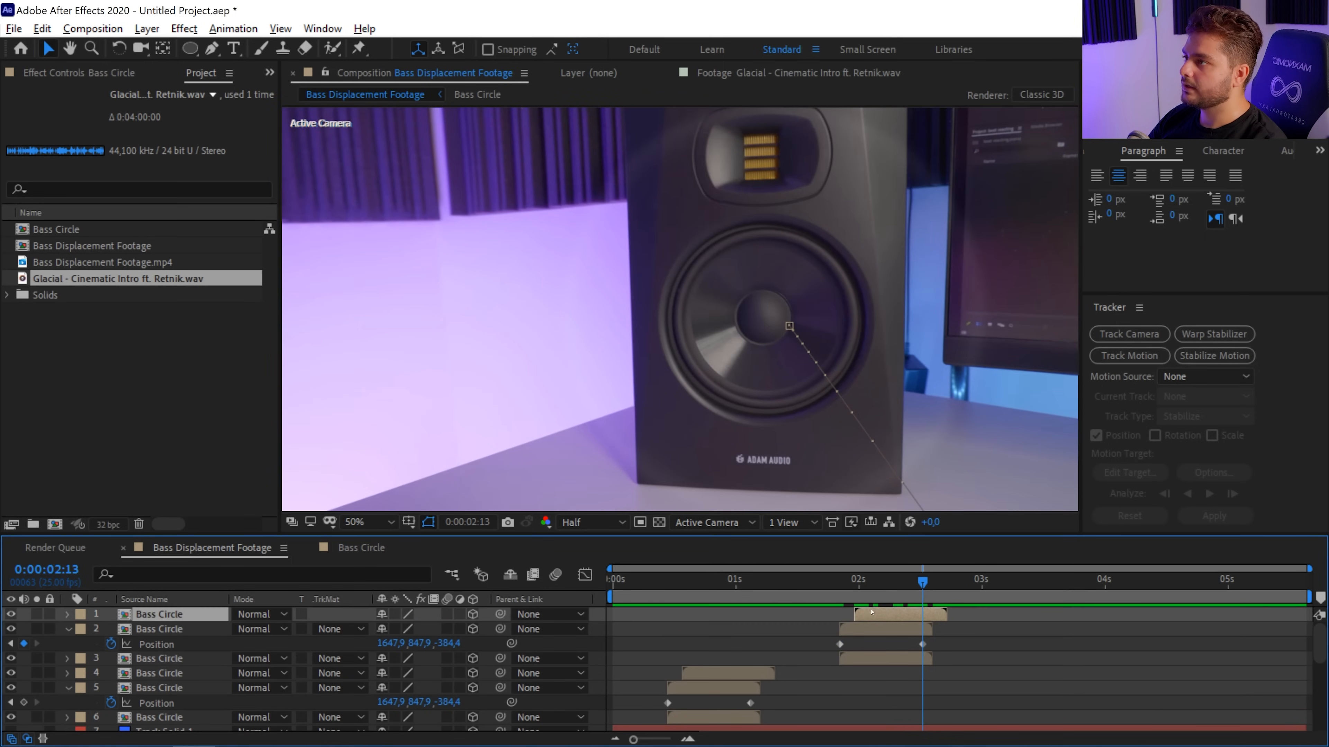
key(u)
click(857, 581)
drag(865, 436, 839, 424)
click(1012, 654)
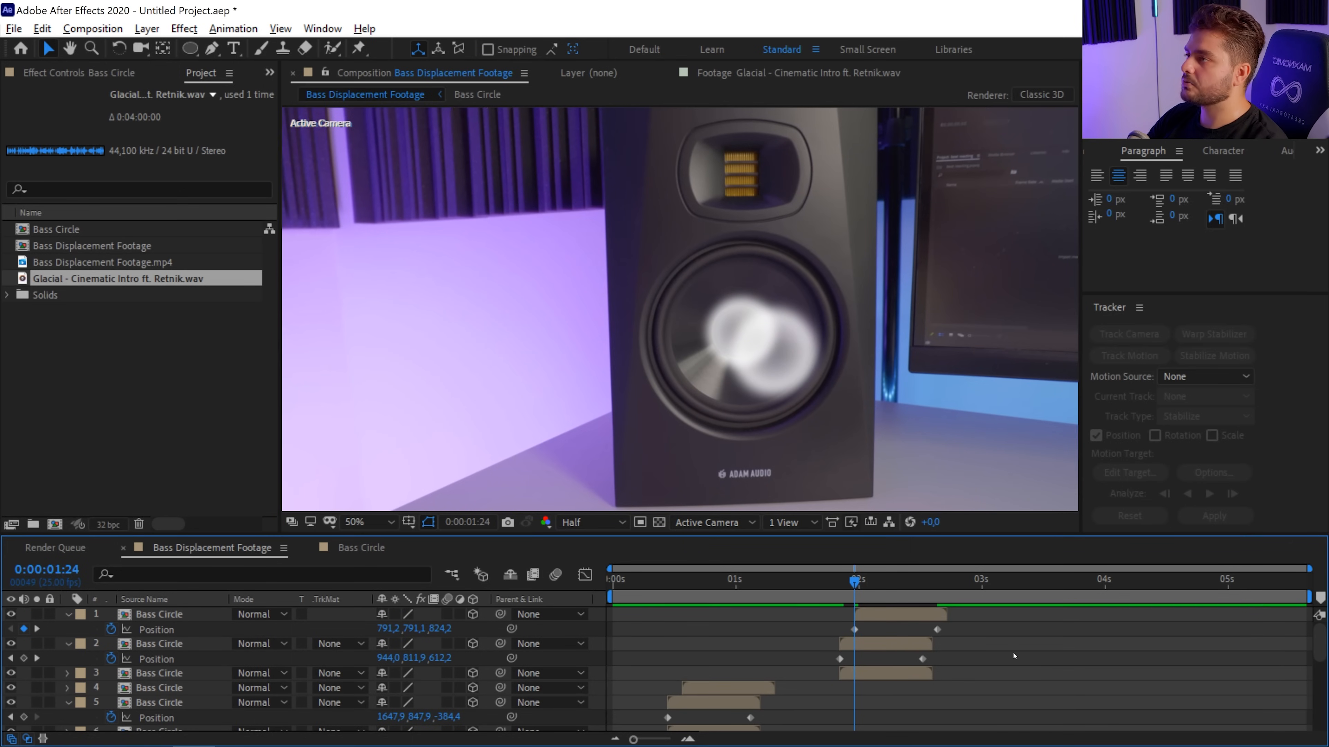
key(space)
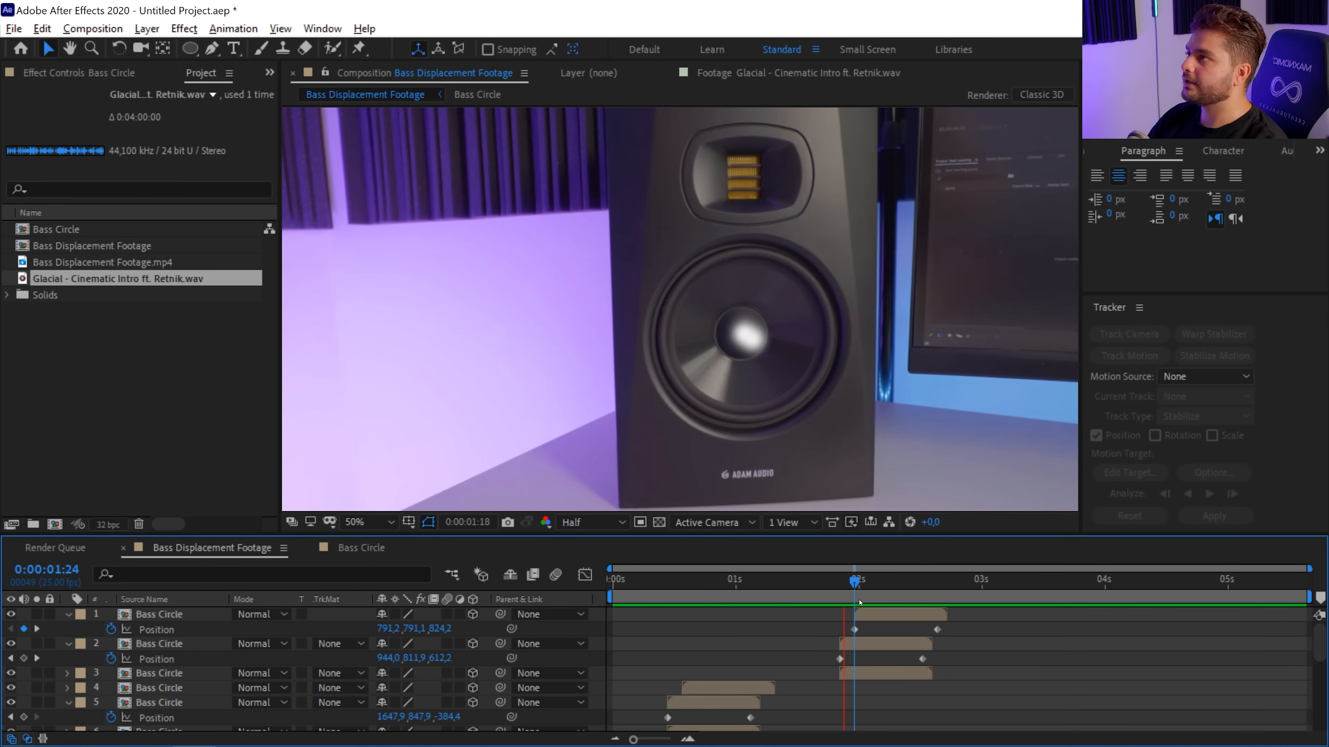
Step: Duplicate the second burst's three Bass Circle layers, stack the copies on top, and shift them to play around 0:00:03:21
drag(889, 581, 1087, 602)
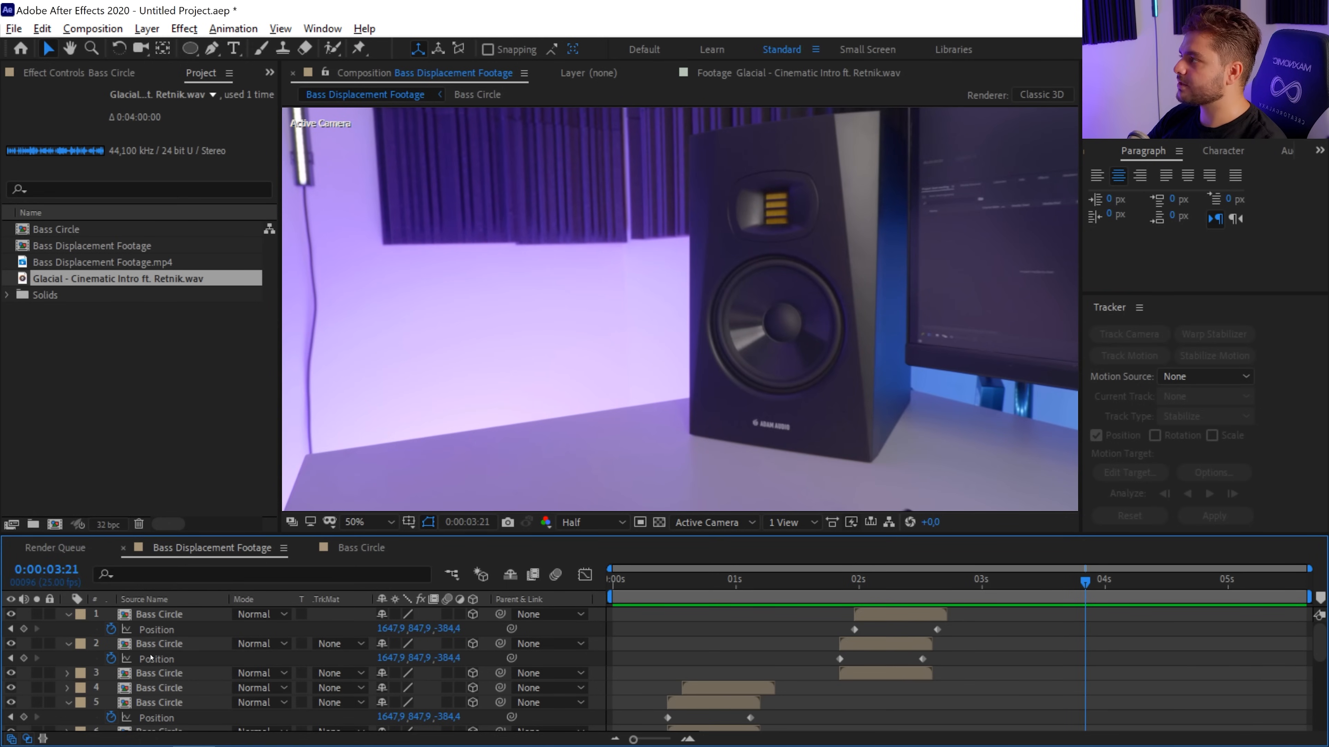
click(153, 673)
shift+click(157, 615)
key(ctrl+d)
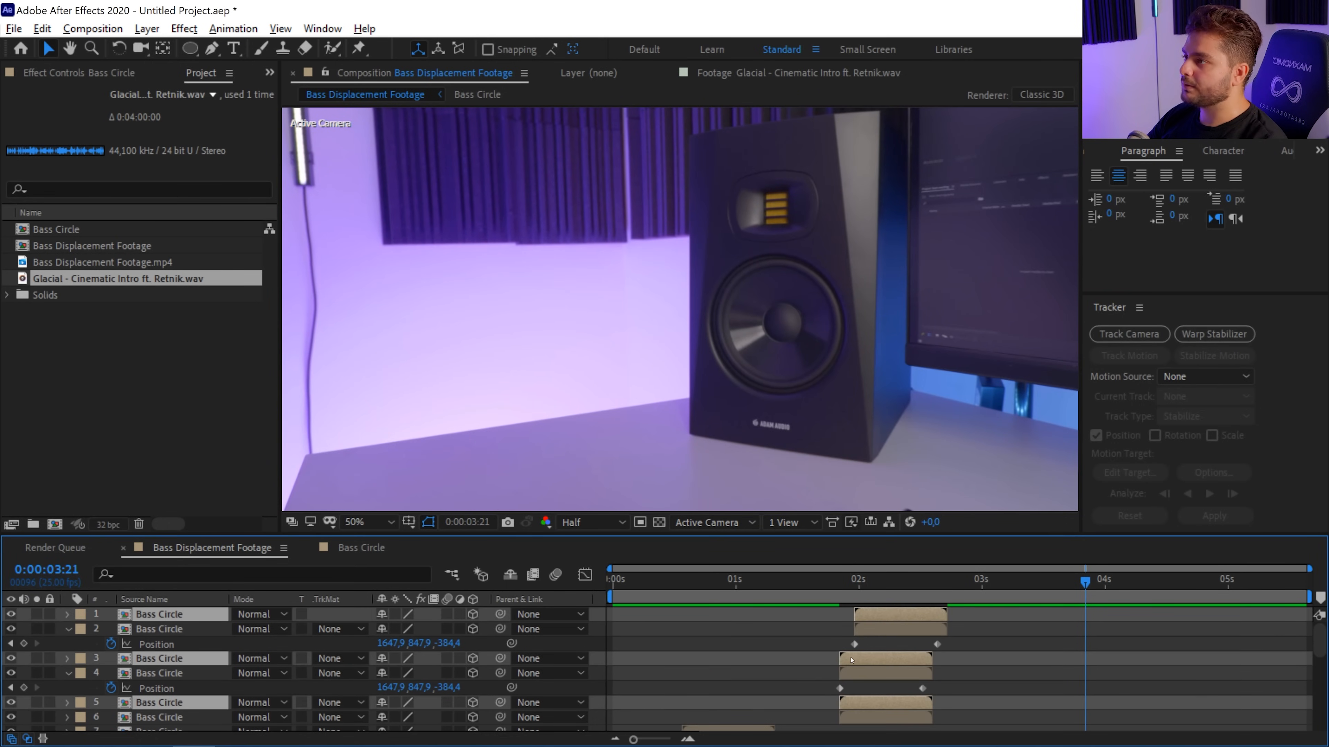
drag(125, 659, 148, 624)
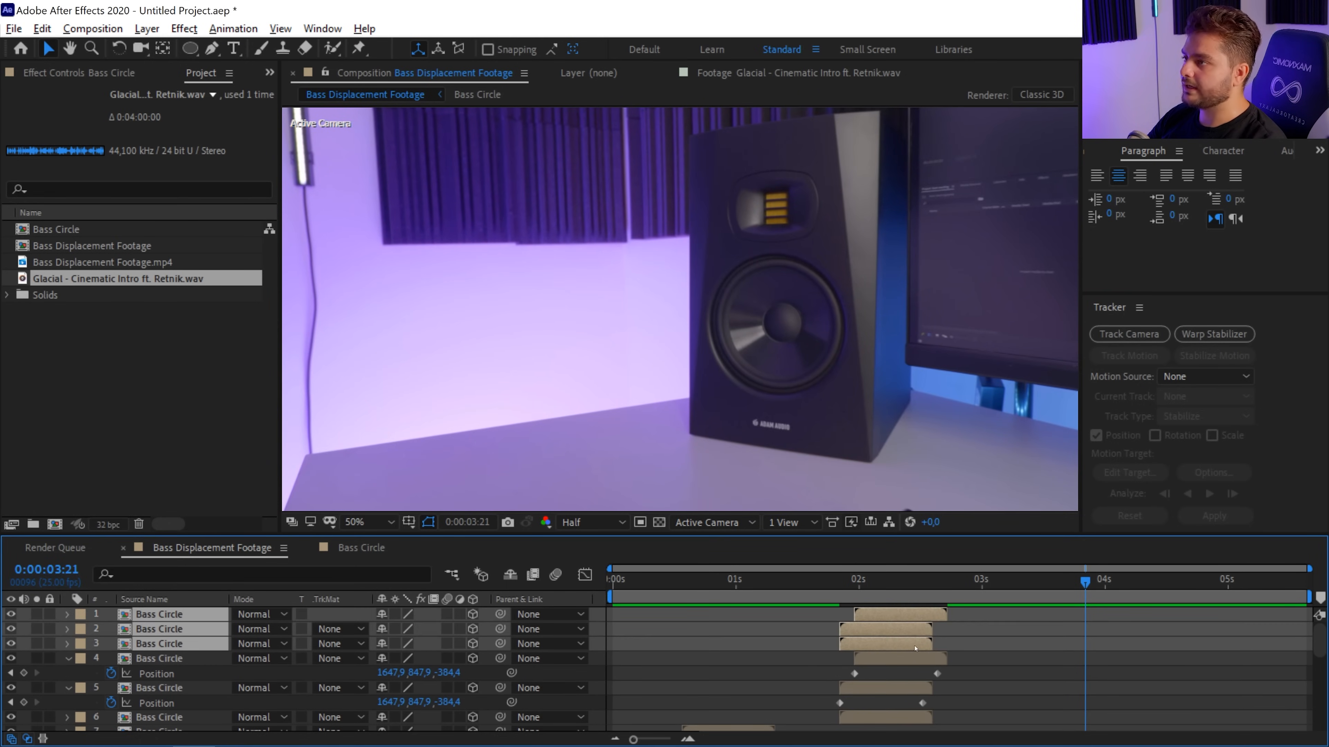
drag(900, 644, 1101, 643)
scroll(747, 672, down, 3)
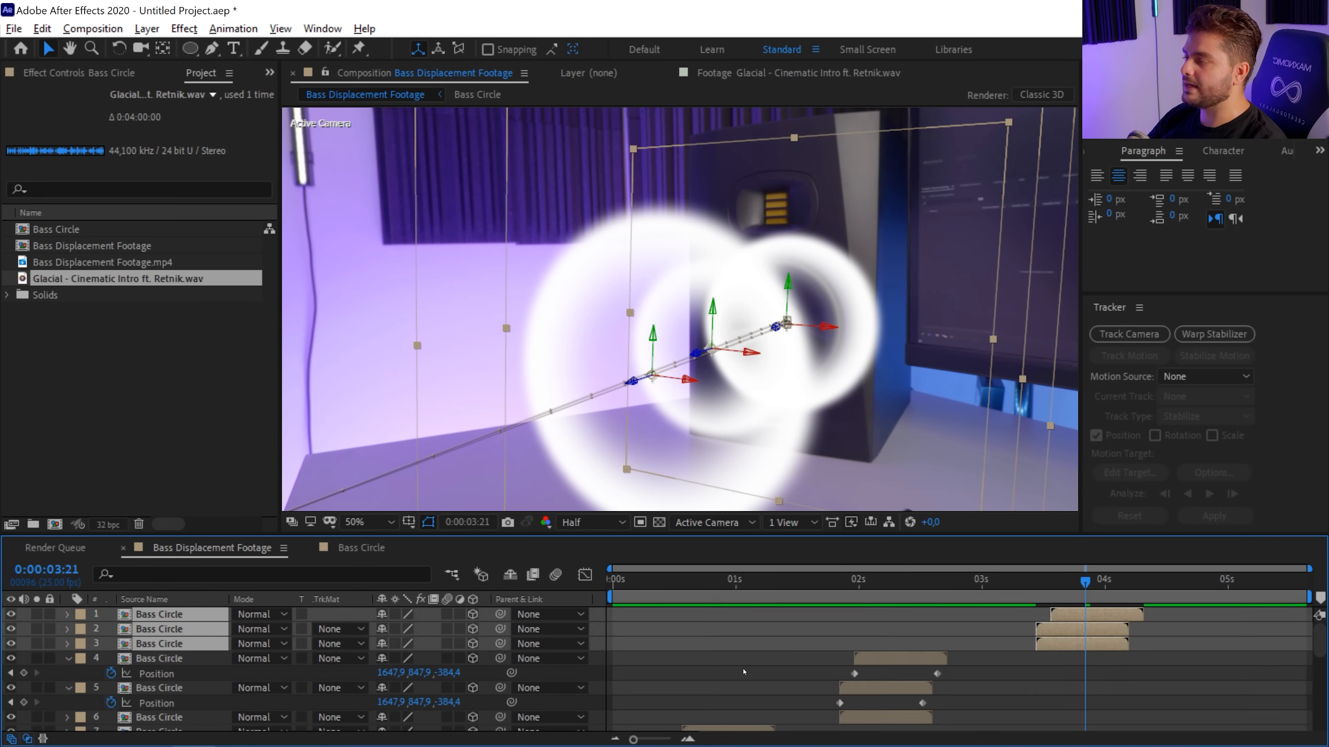
Step: Try to pre-compose all nine Bass Circle layers into a composition named Displacement Map Bass
scroll(714, 693, down, 1)
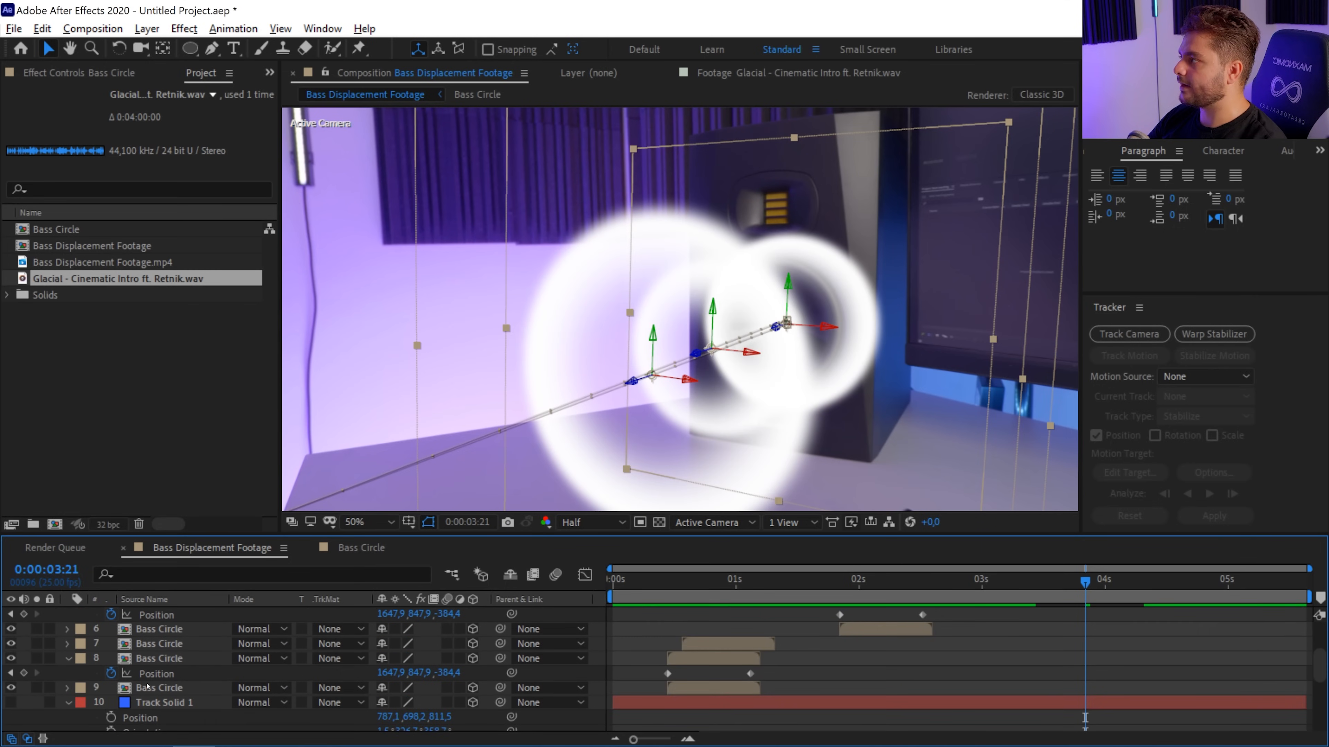
click(158, 690)
scroll(156, 689, up, 2)
scroll(157, 689, down, 2)
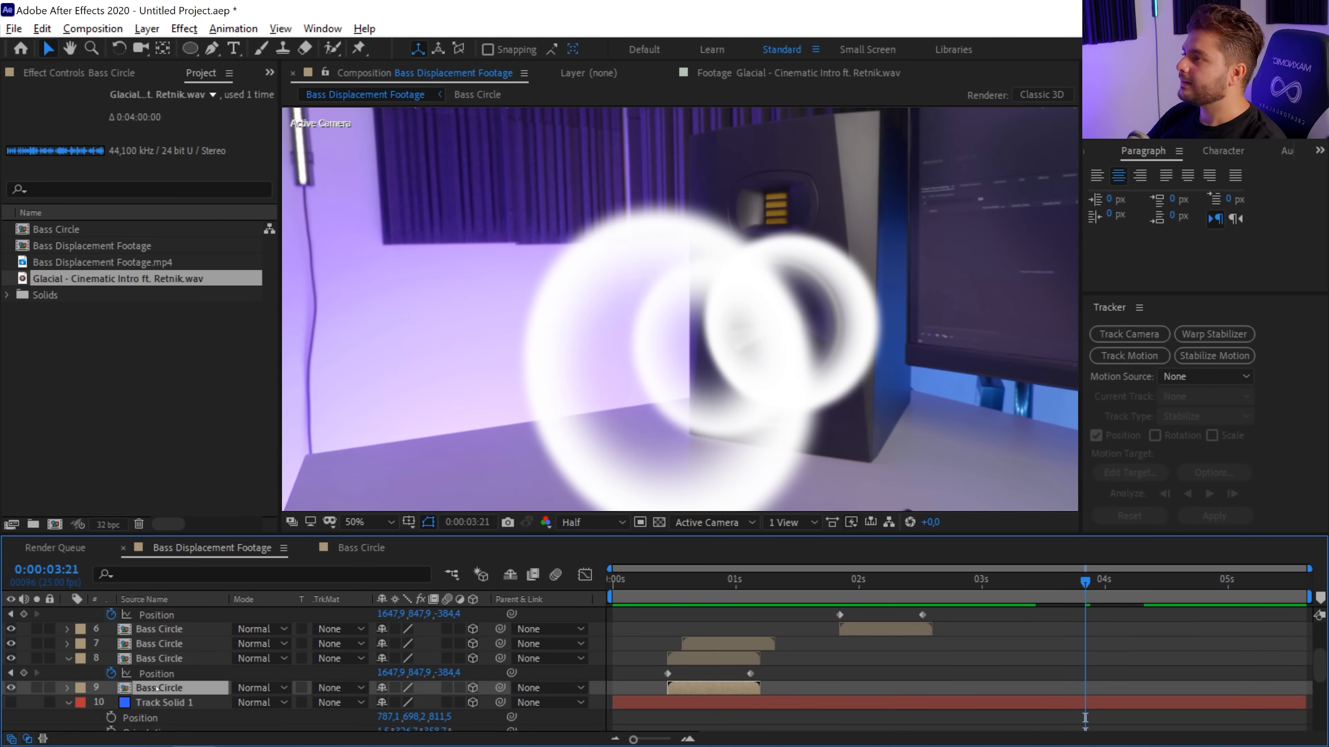
scroll(151, 688, up, 2)
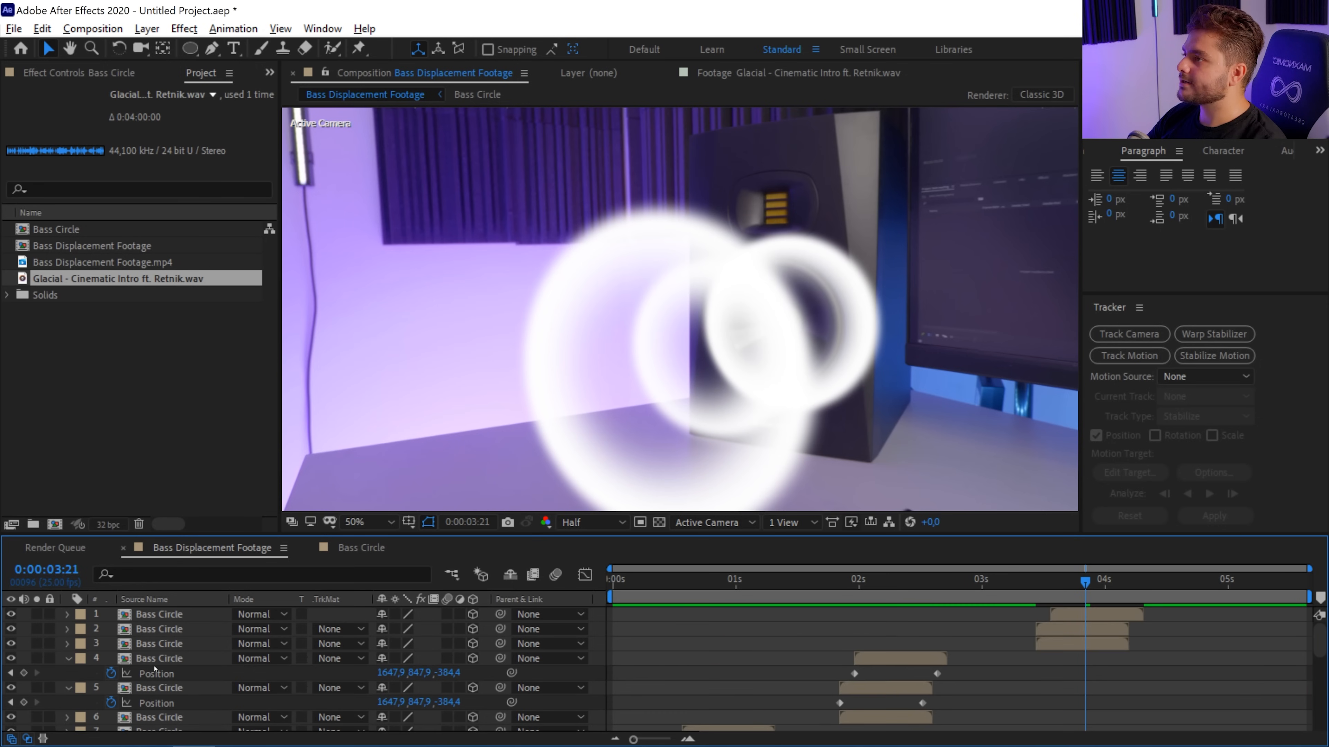
key(ctrl+a)
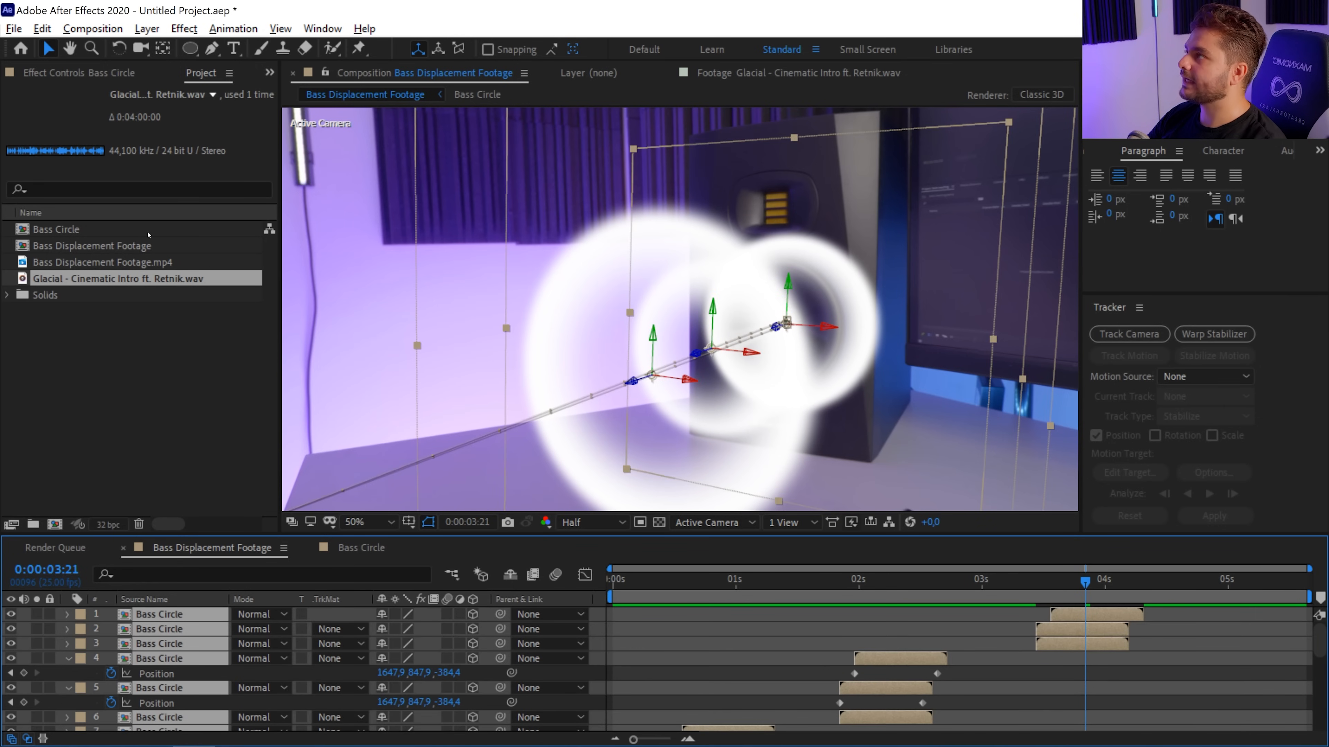
click(147, 28)
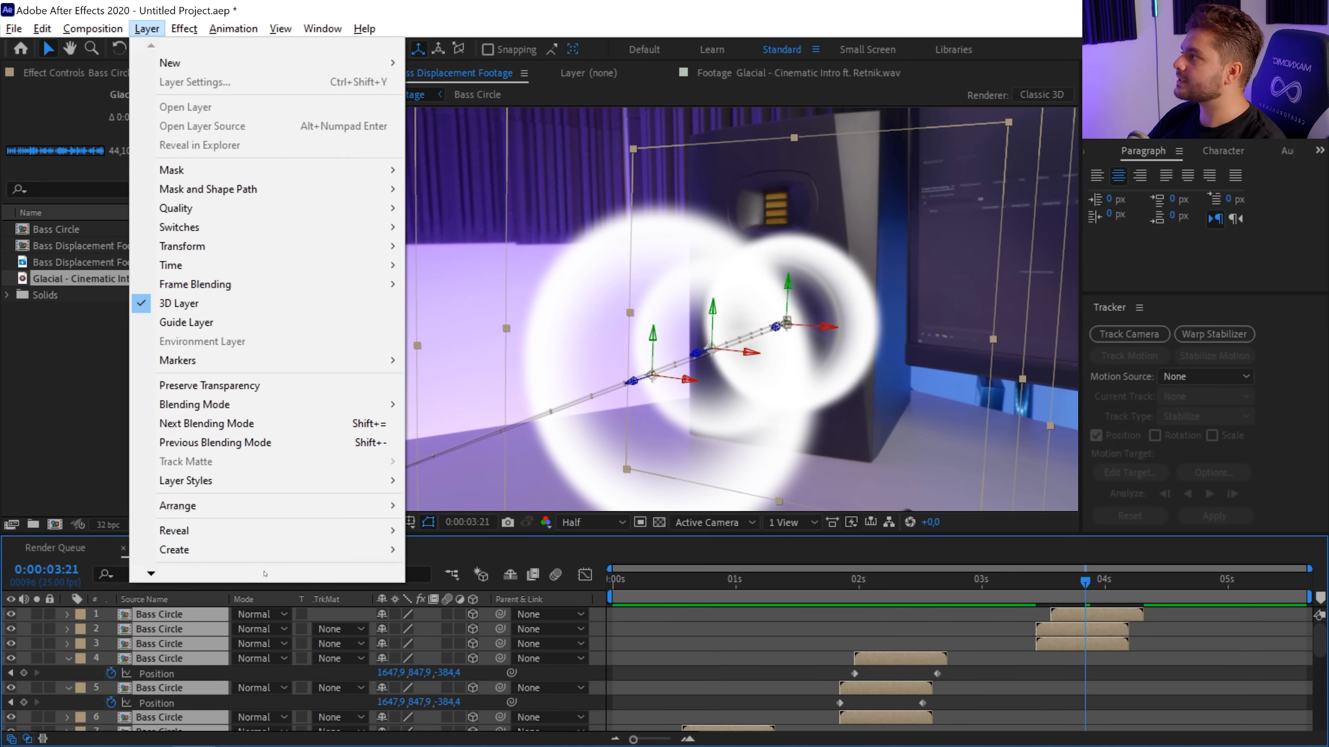
mouse_move(264, 574)
click(192, 549)
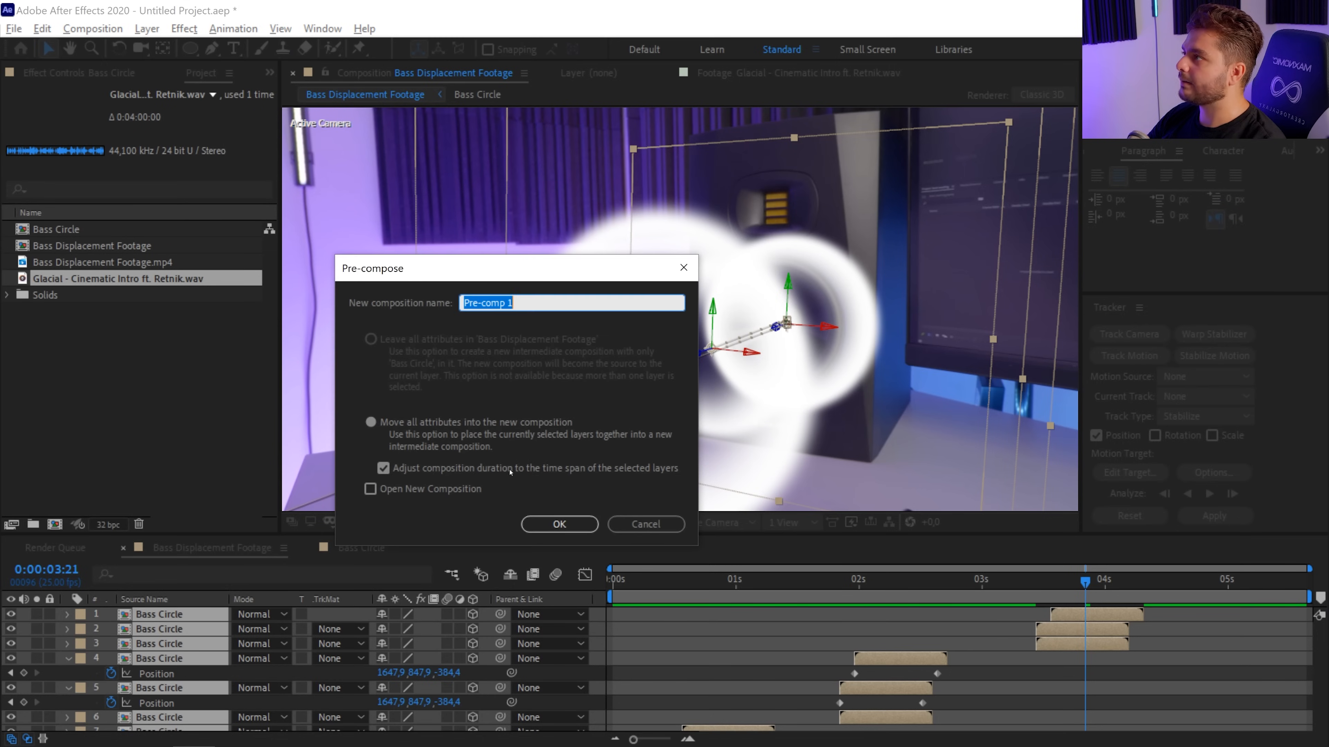
text(Displacement Map Bass)
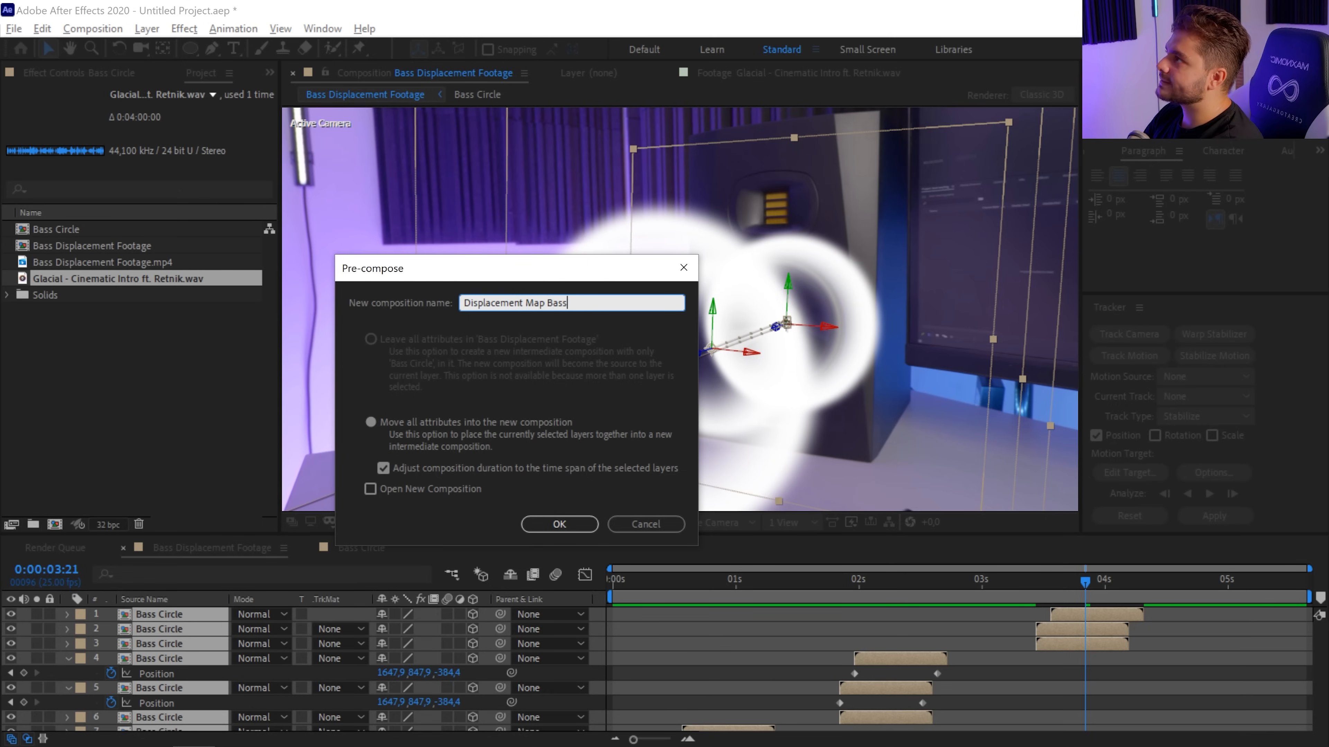
key(Return)
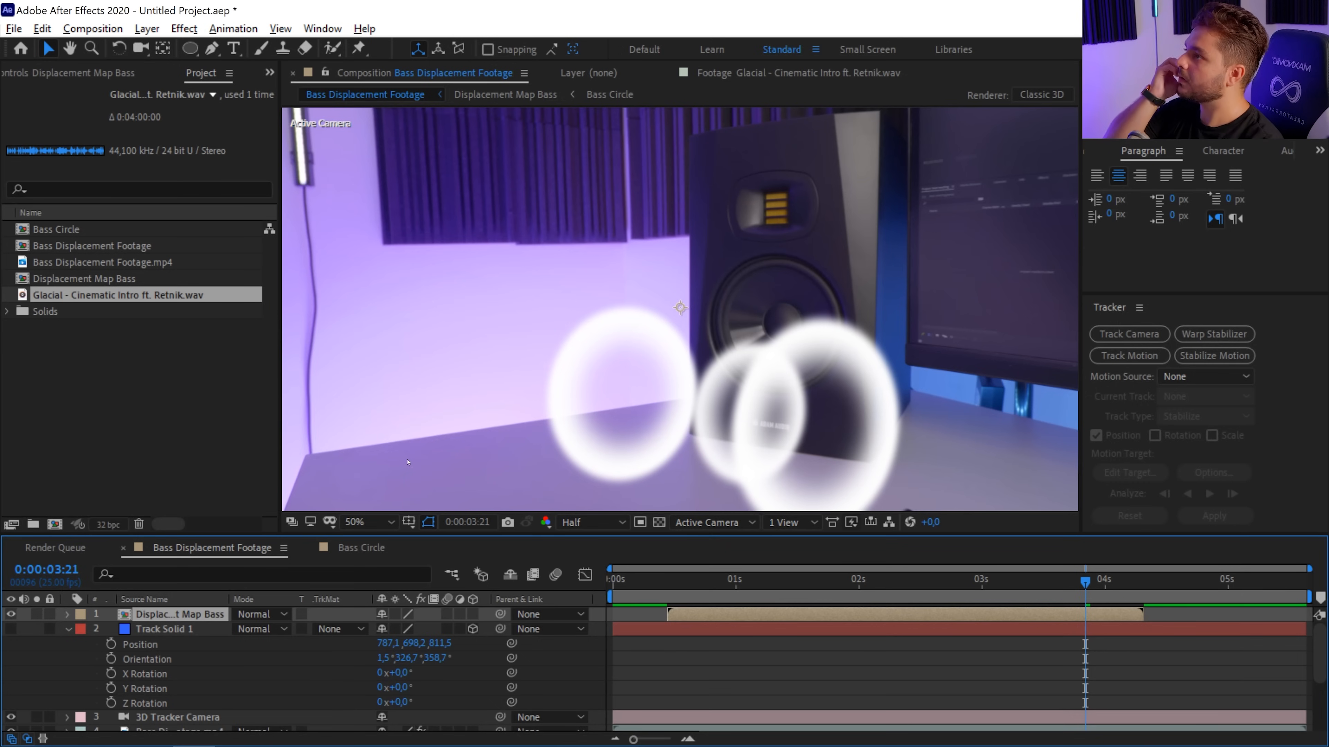
key(ctrl+z)
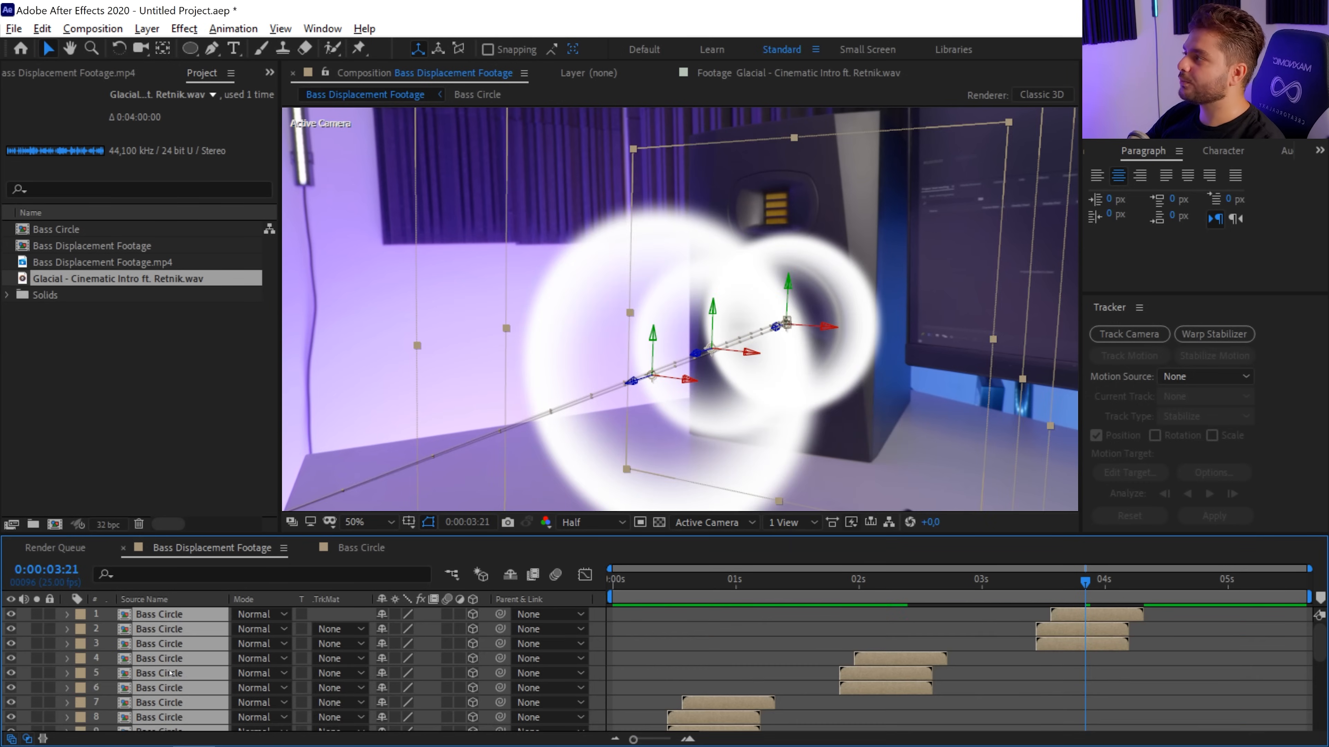
Step: Duplicate the 3D Tracker Camera layer
scroll(151, 674, down, 5)
scroll(152, 675, up, 1)
click(158, 670)
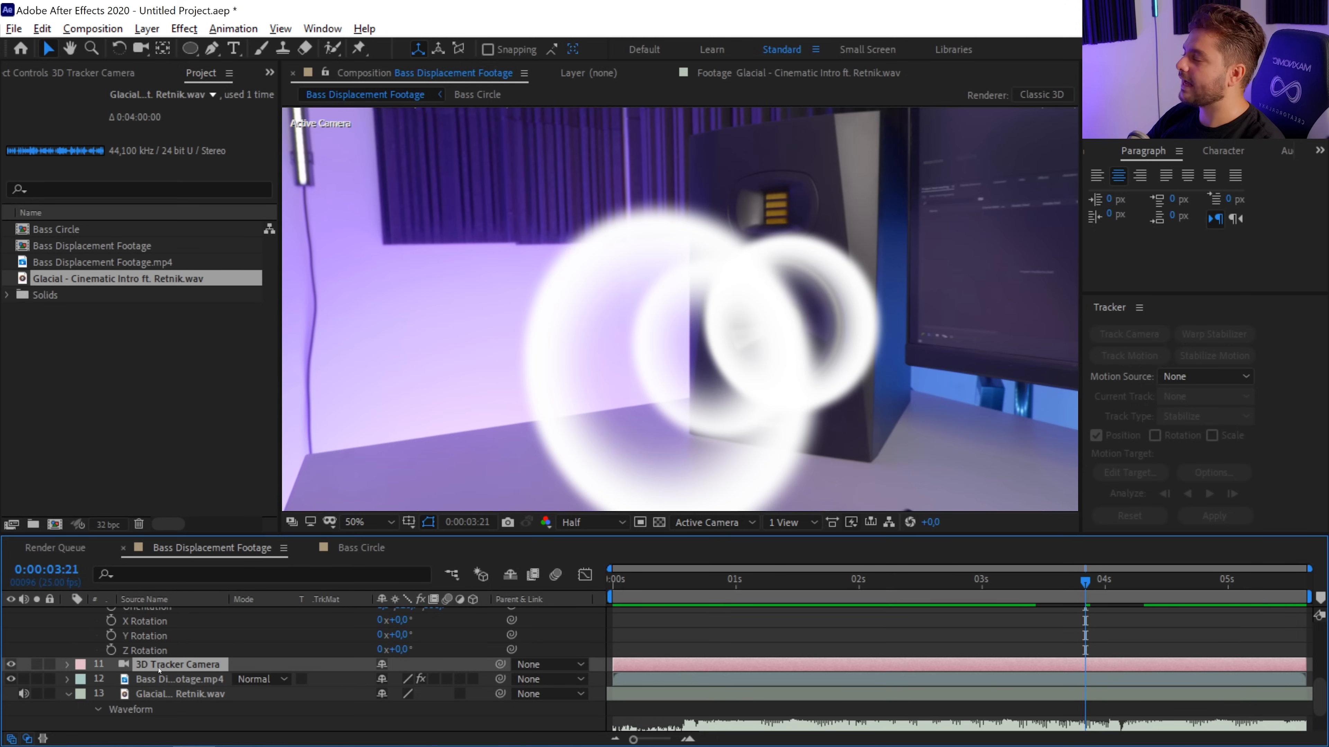
key(ctrl+d)
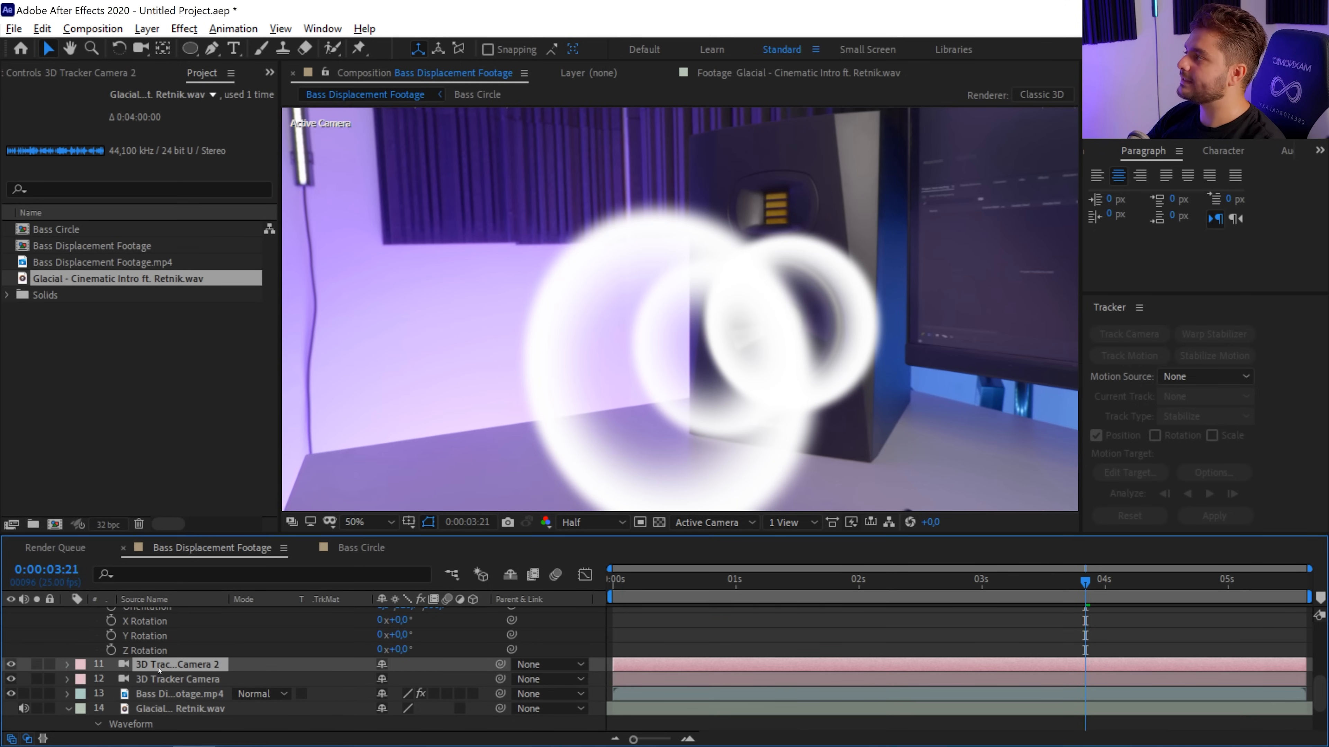
Step: Pre-compose the nine Bass Circle layers together with the duplicated tracker camera as Bass Displacement Map
scroll(167, 672, up, 4)
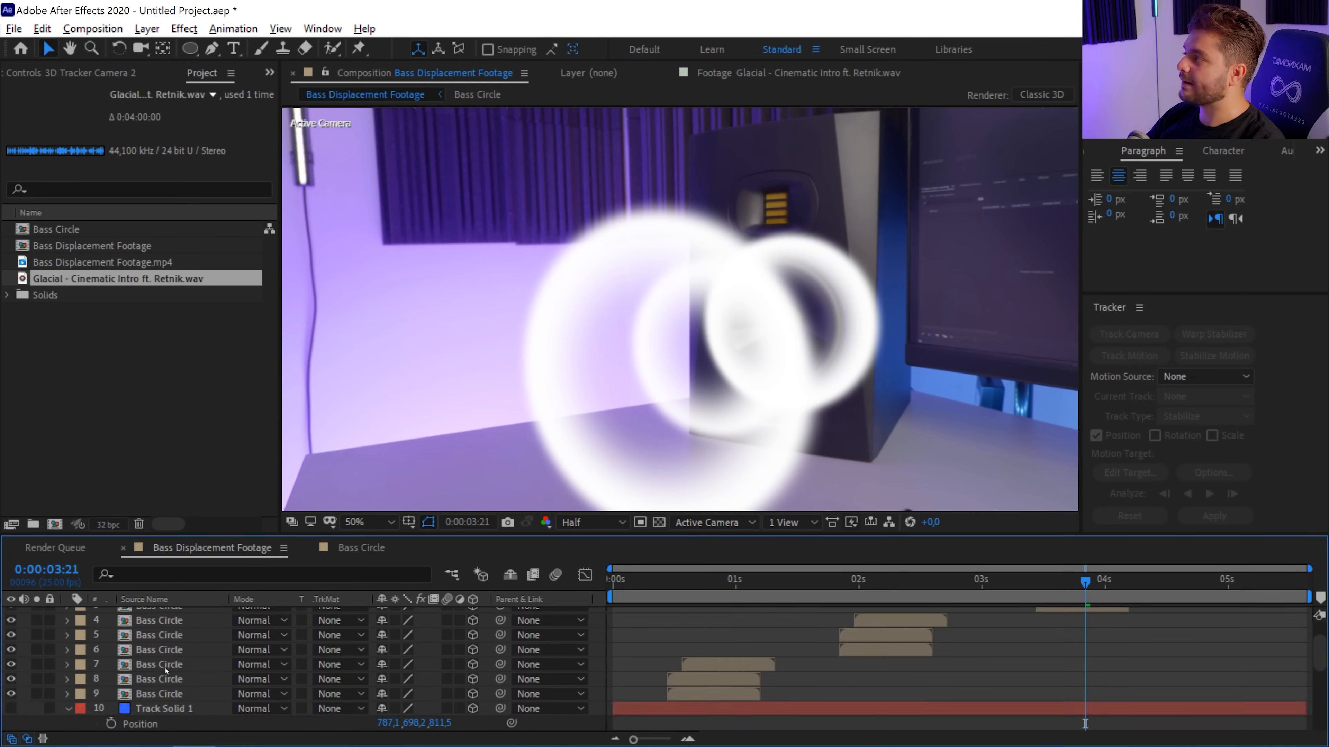
click(148, 690)
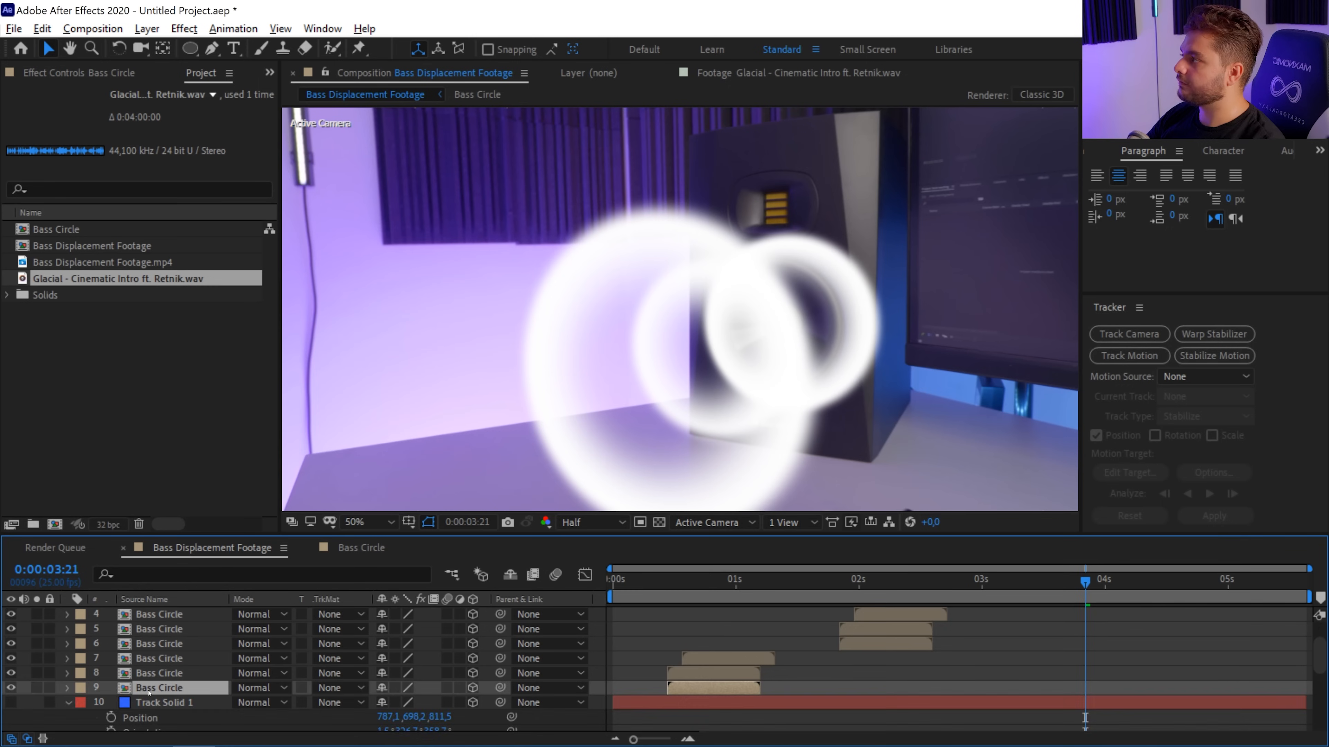
scroll(148, 686, up, 2)
shift+click(151, 617)
scroll(162, 645, down, 3)
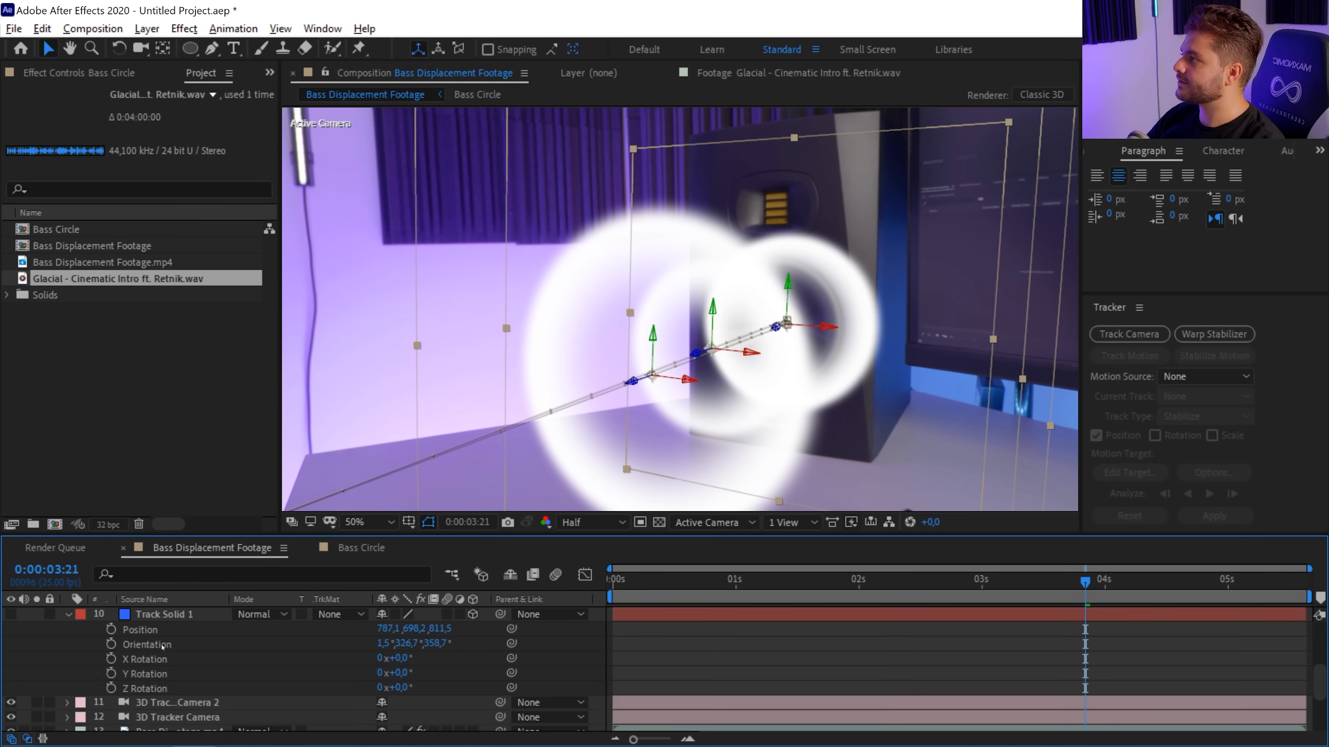
click(166, 704)
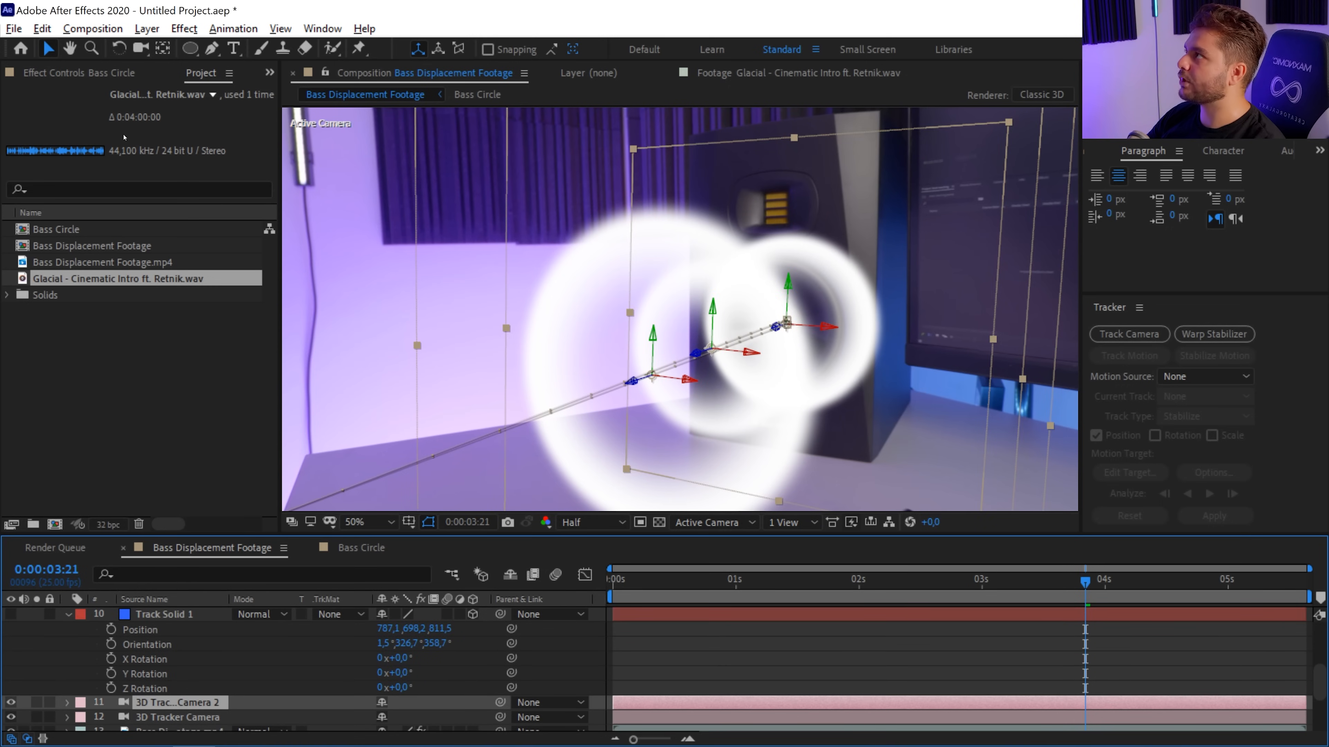
click(146, 28)
click(250, 554)
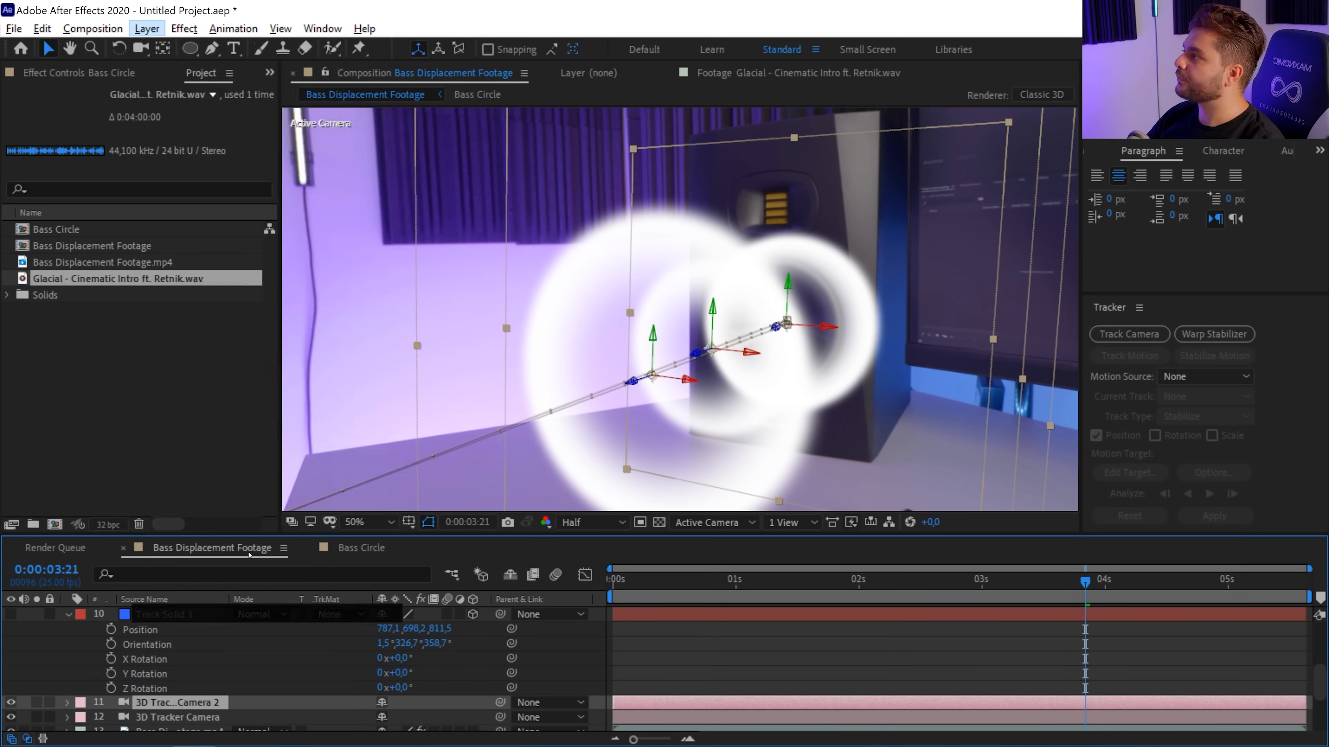
text(Bass Displacement Map)
key(Return)
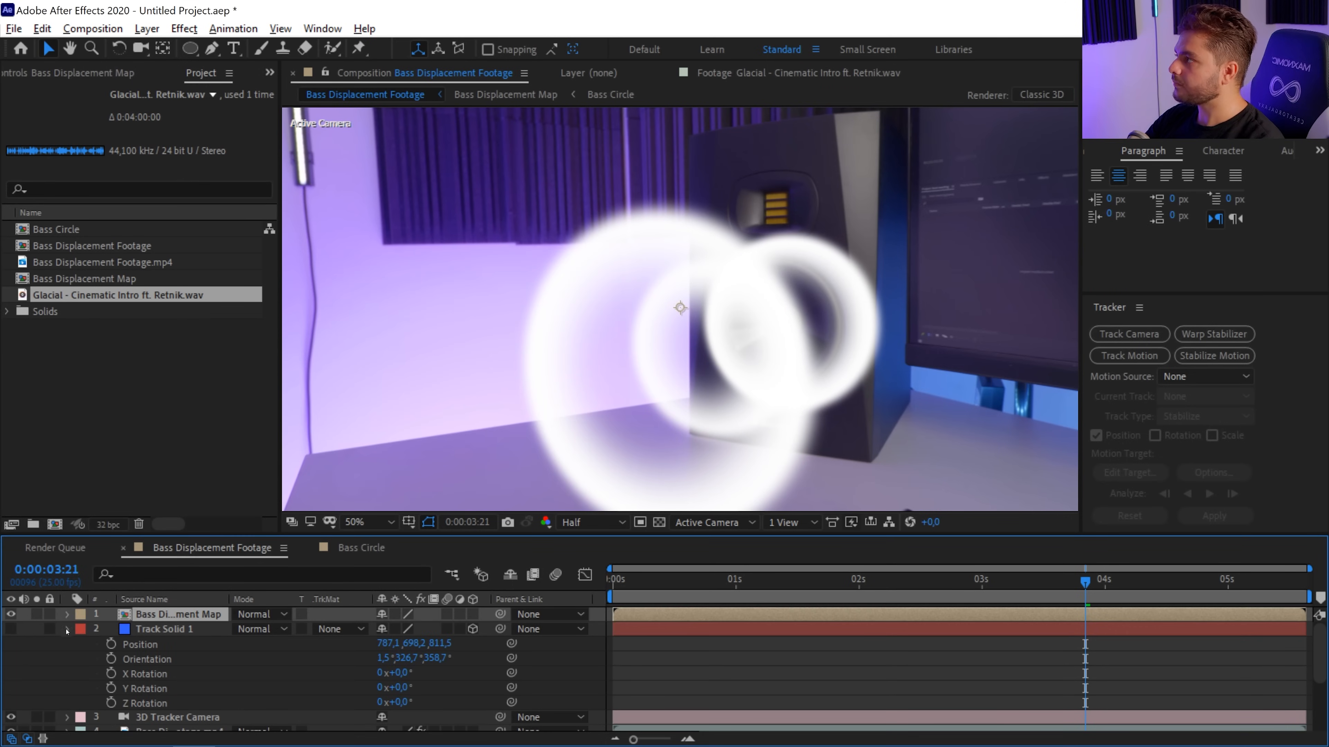
Step: Hide the Bass Displacement Map layer and collapse the Track Solid 1 properties and the audio layer's waveform
click(67, 630)
drag(667, 594, 850, 619)
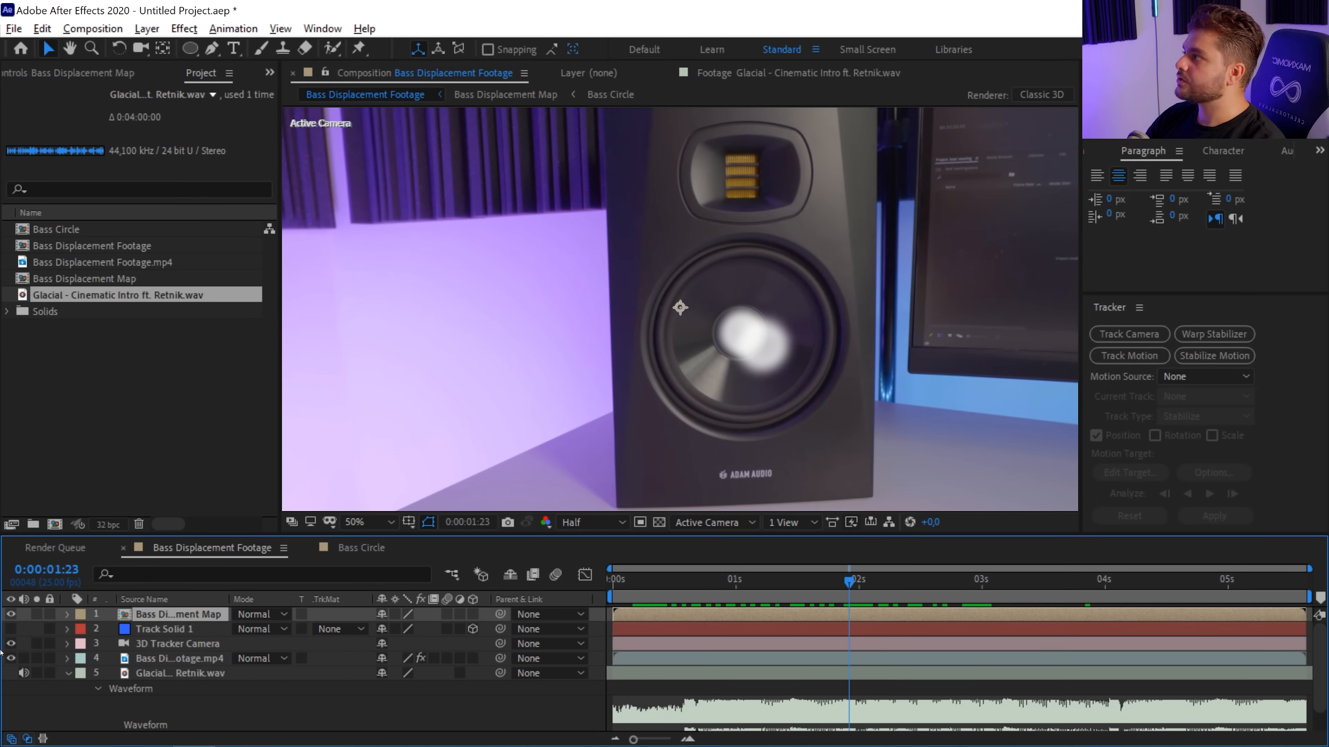
click(11, 613)
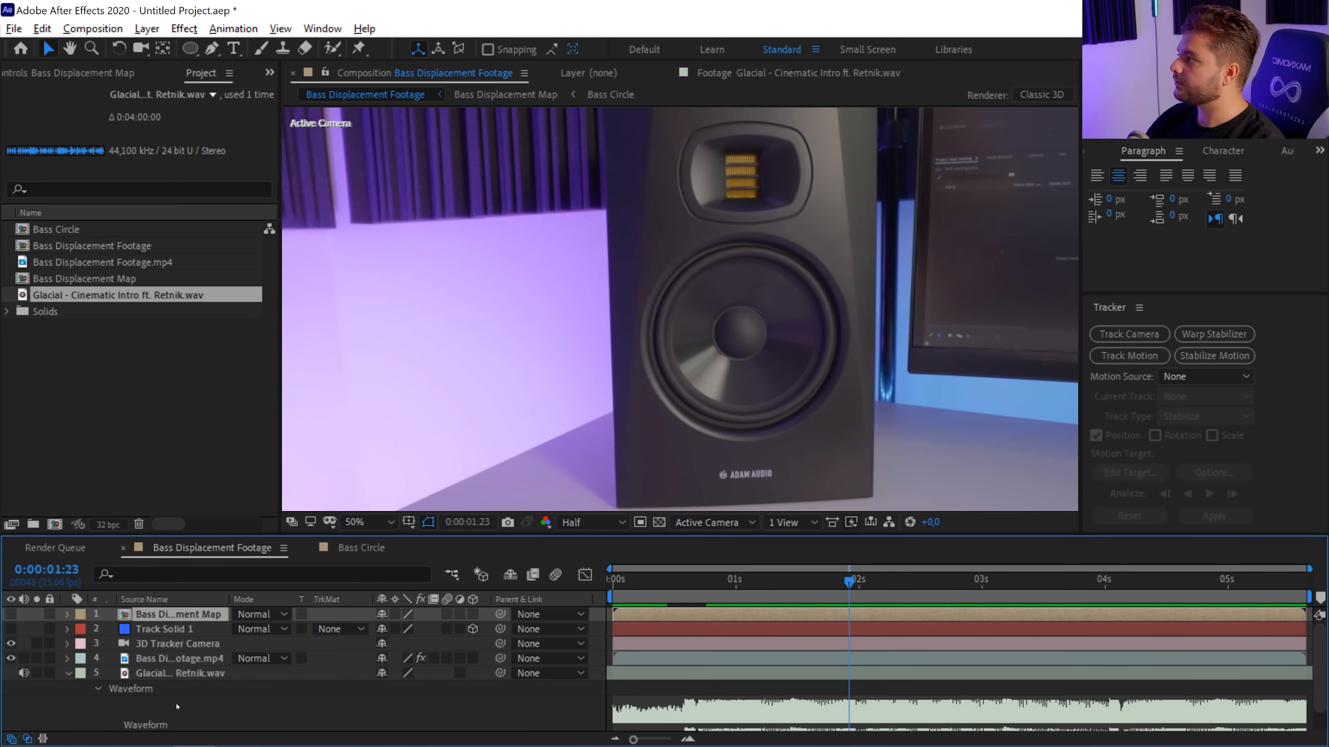
click(65, 672)
Step: Add an adjustment layer above the other layers and rename it Displacement
right_click(112, 721)
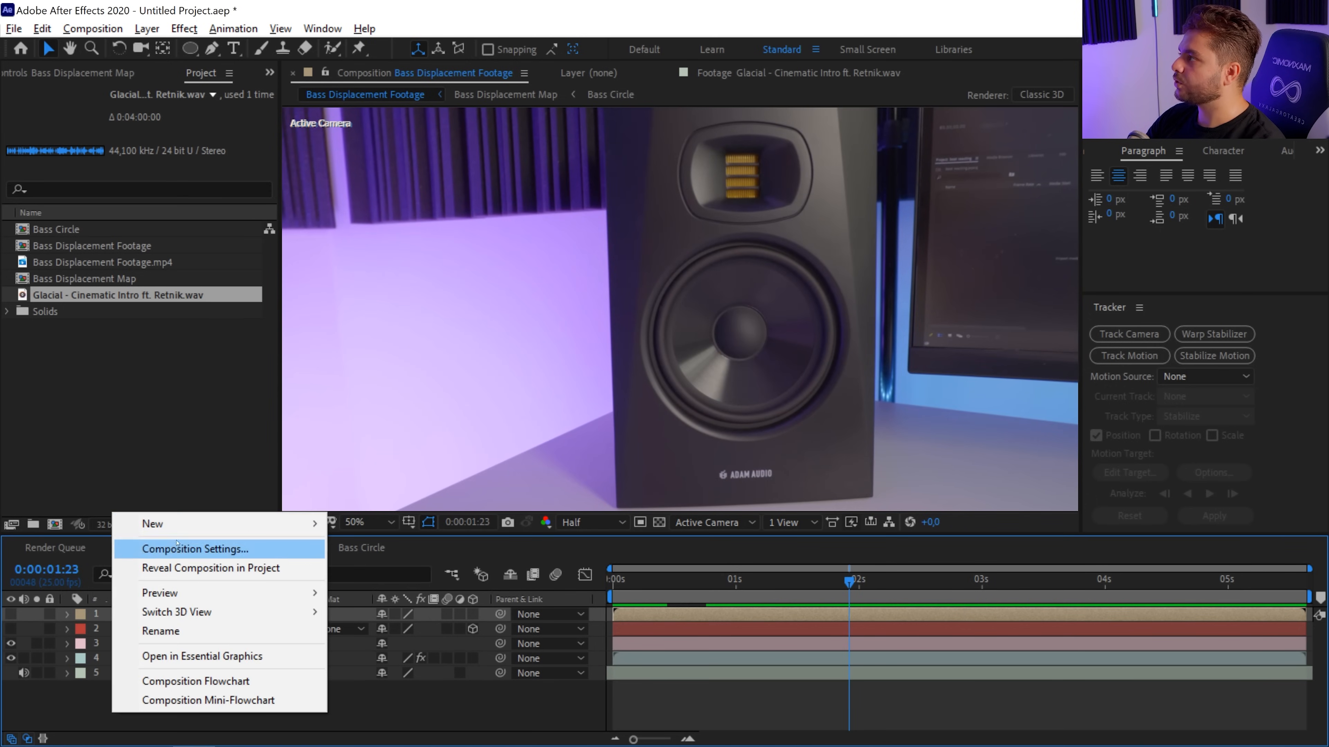
mouse_move(157, 524)
click(449, 663)
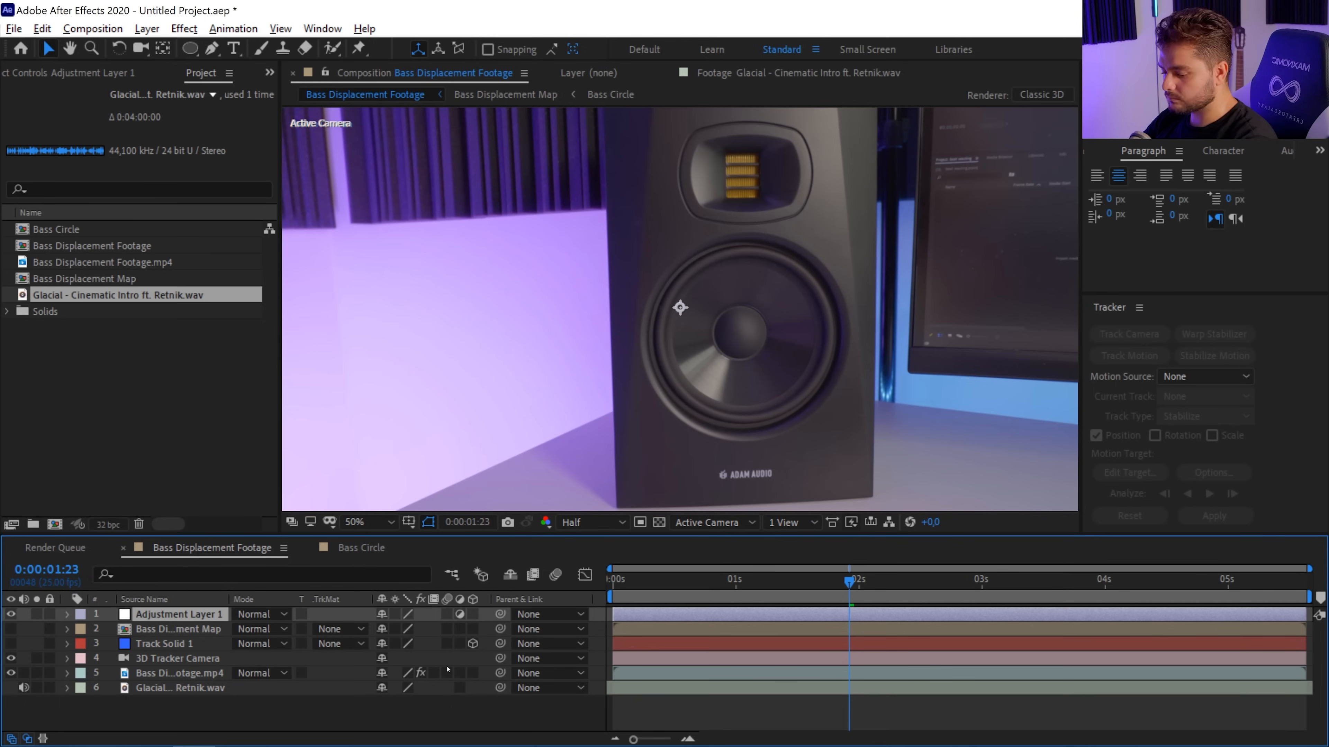
key(Return)
text(Displacem)
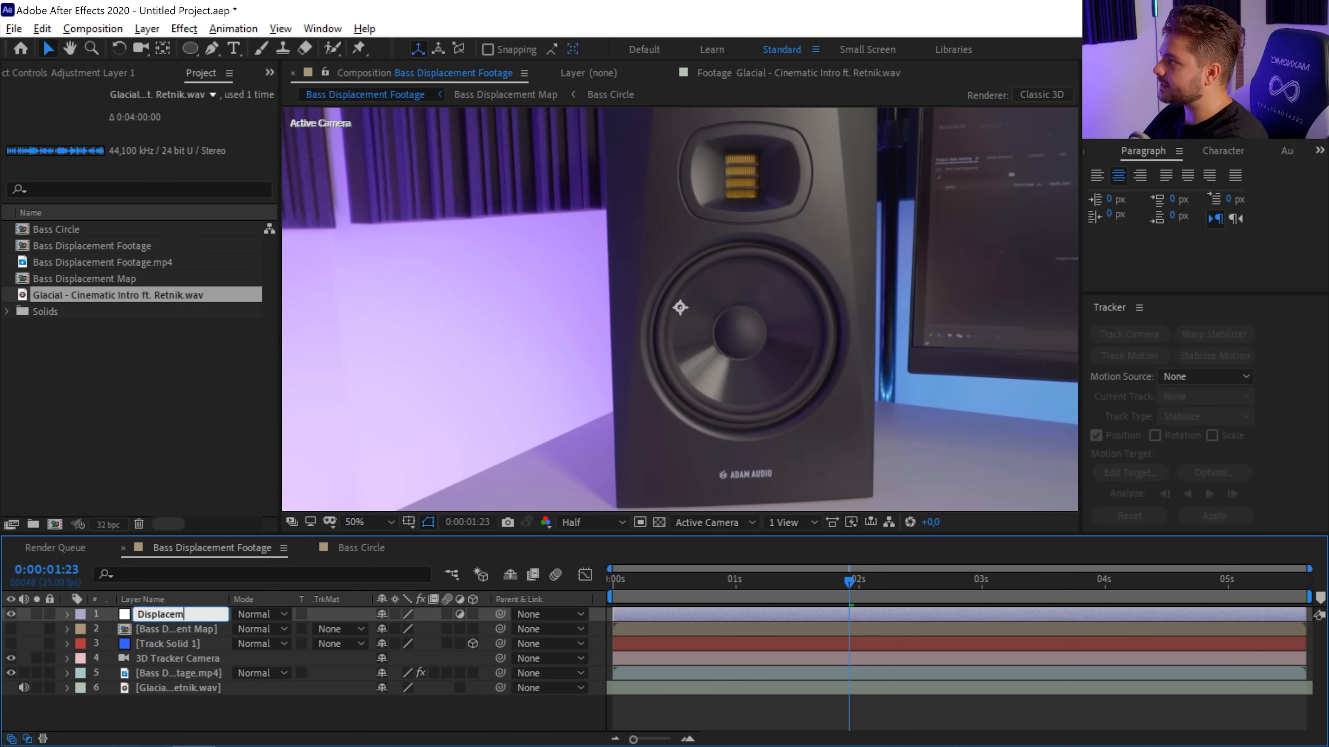
text(ent)
key(Return)
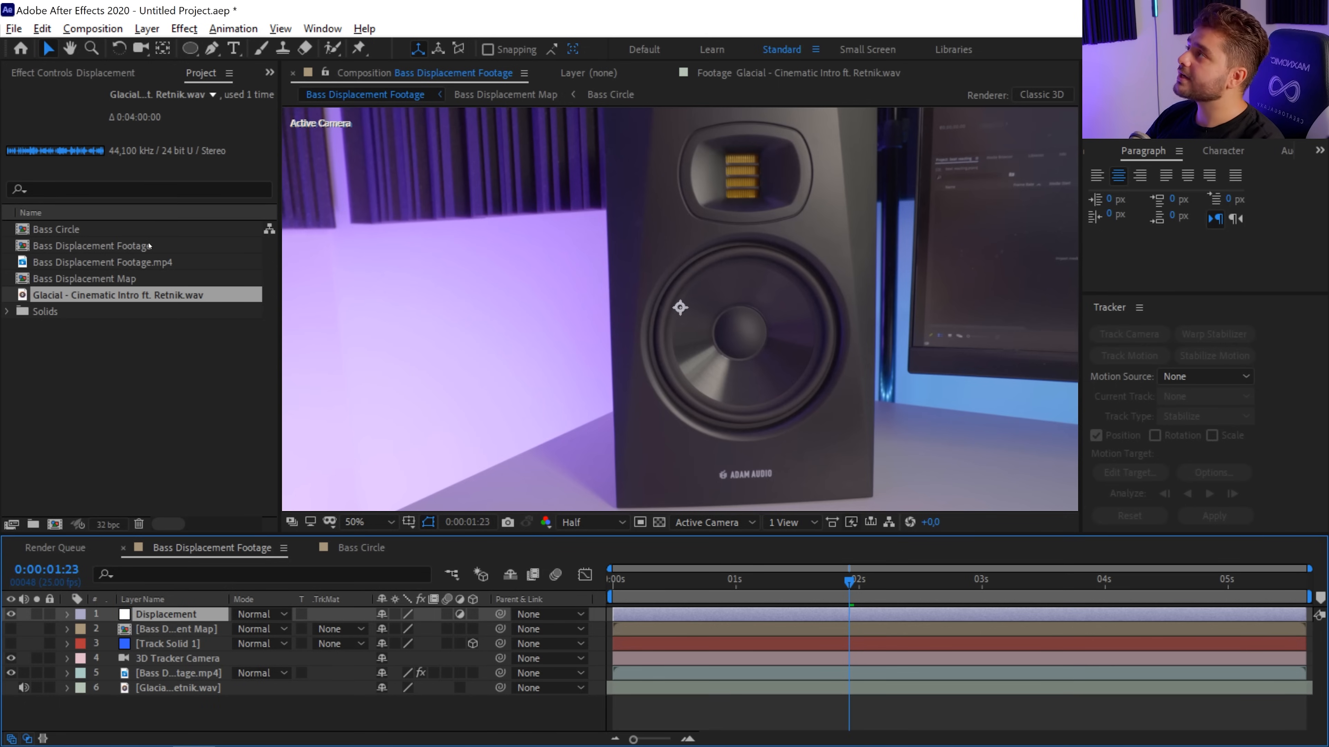
Step: Apply the Displacement Map effect to the Displacement adjustment layer with Bass Displacement Map as its map layer
click(184, 28)
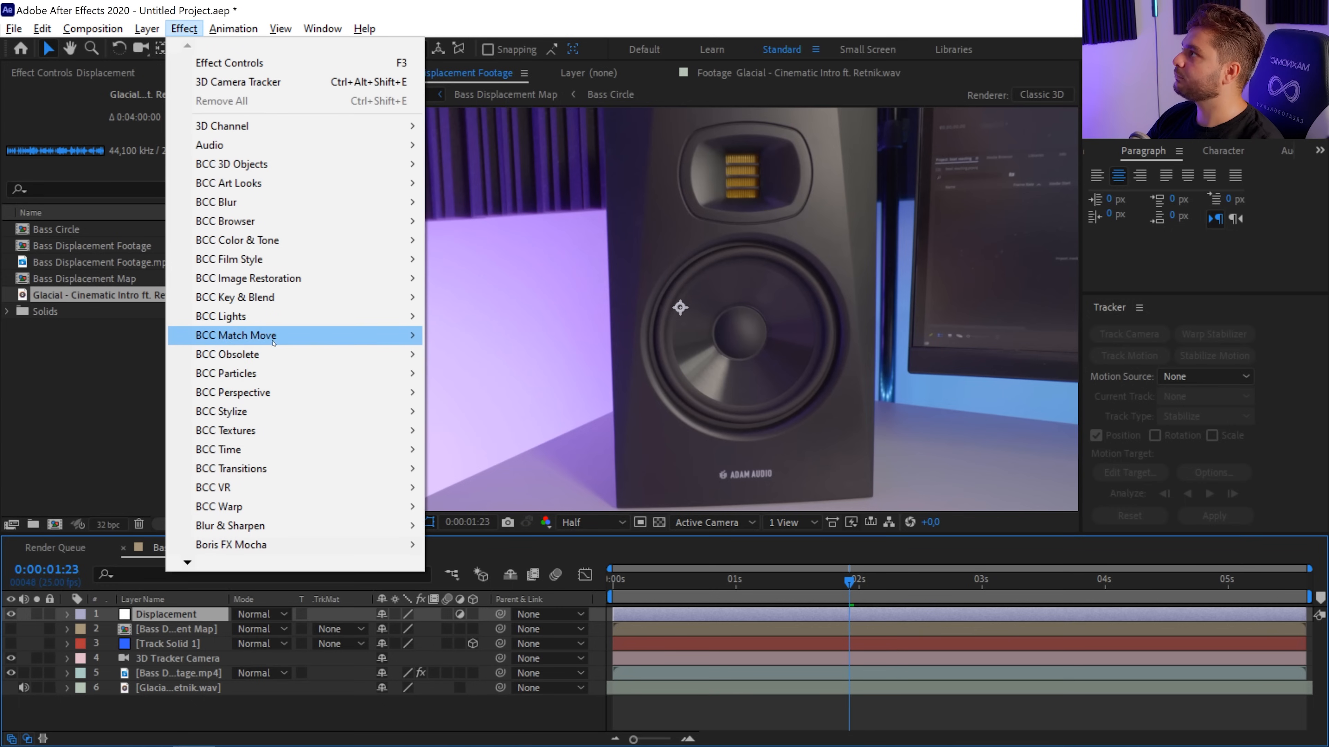
mouse_move(243, 567)
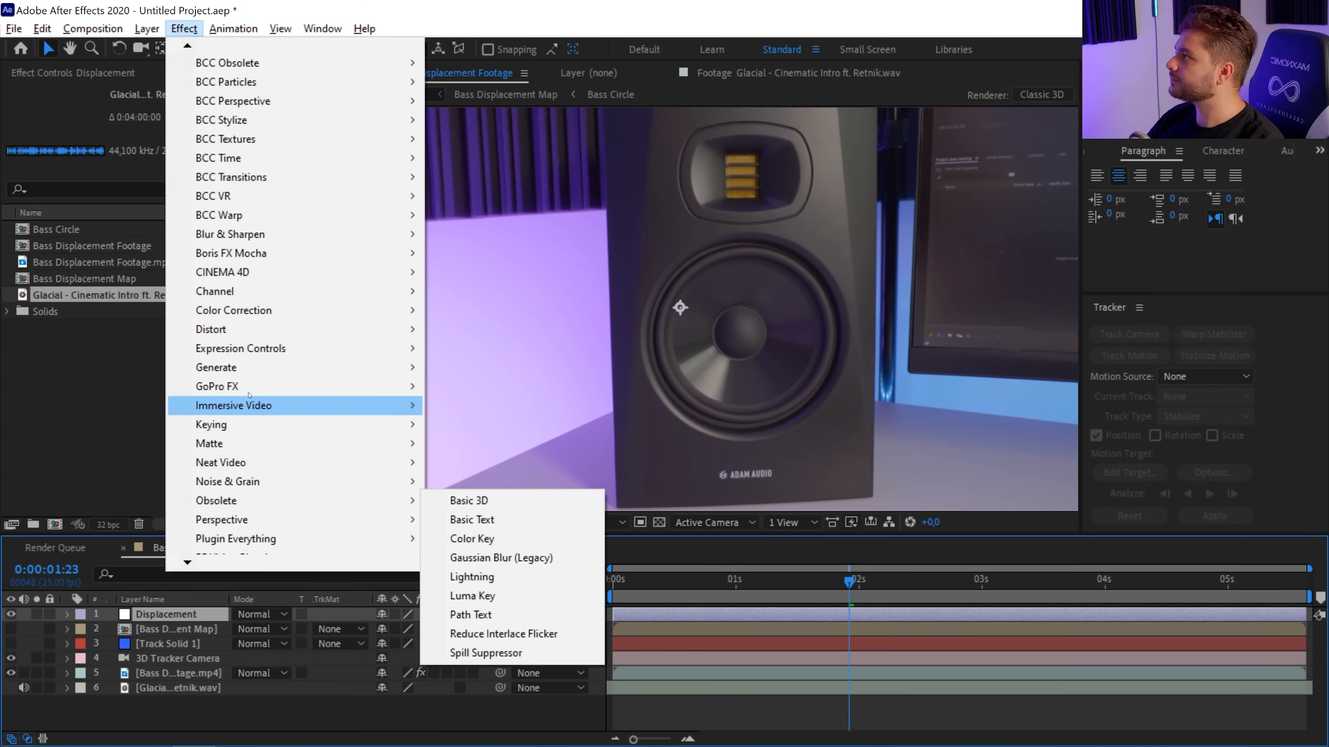
mouse_move(254, 337)
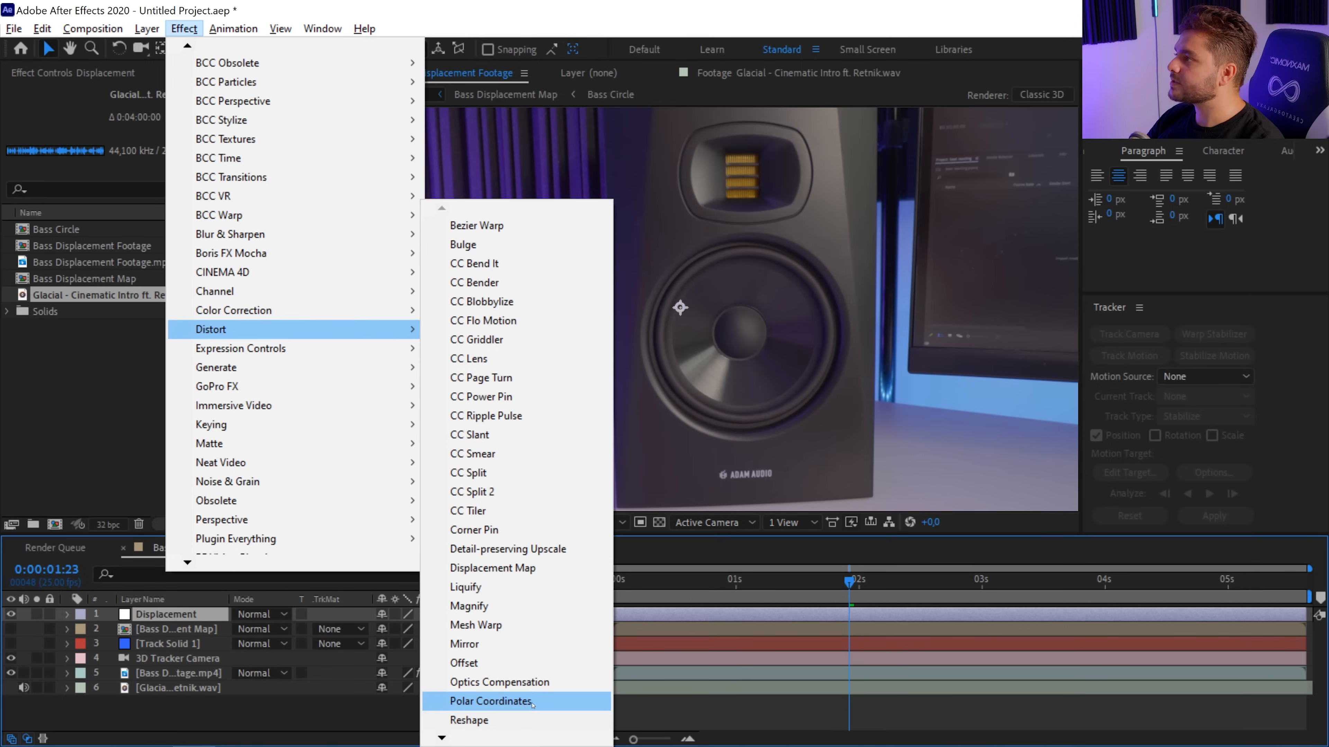
click(517, 568)
click(178, 123)
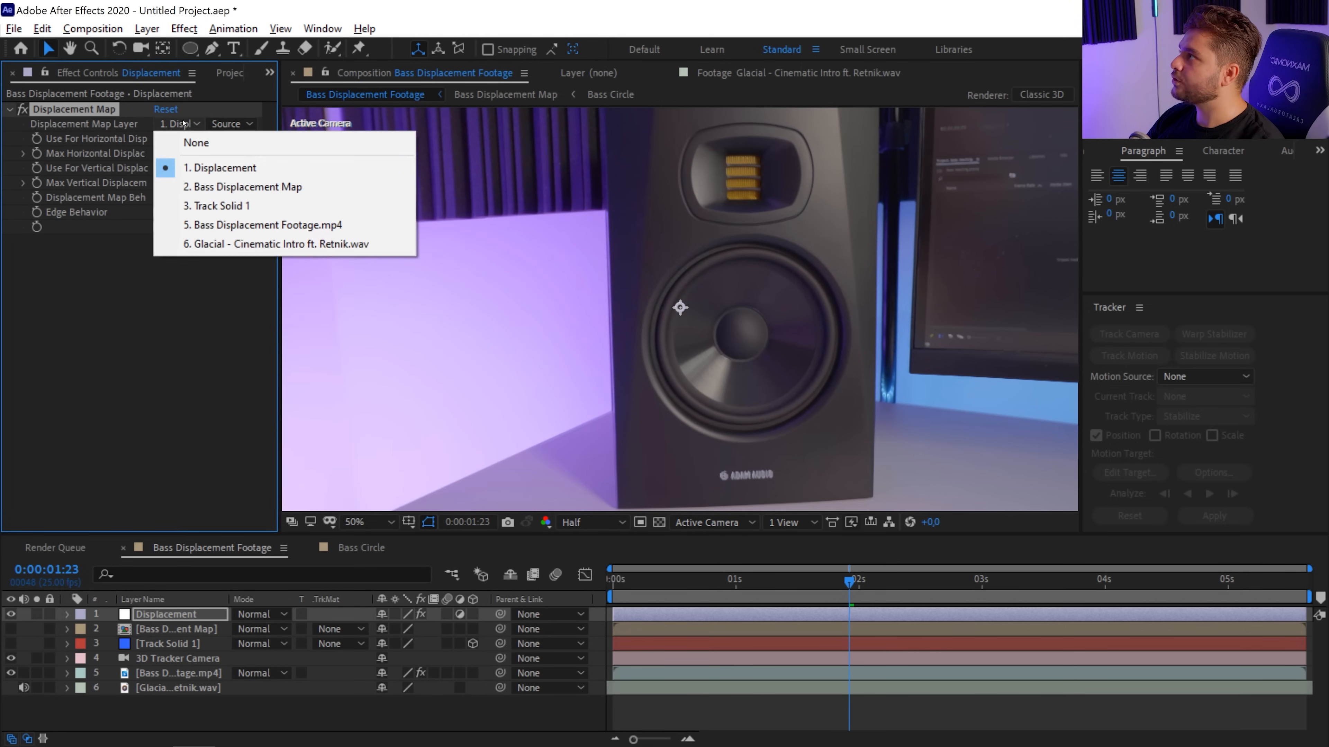
click(212, 186)
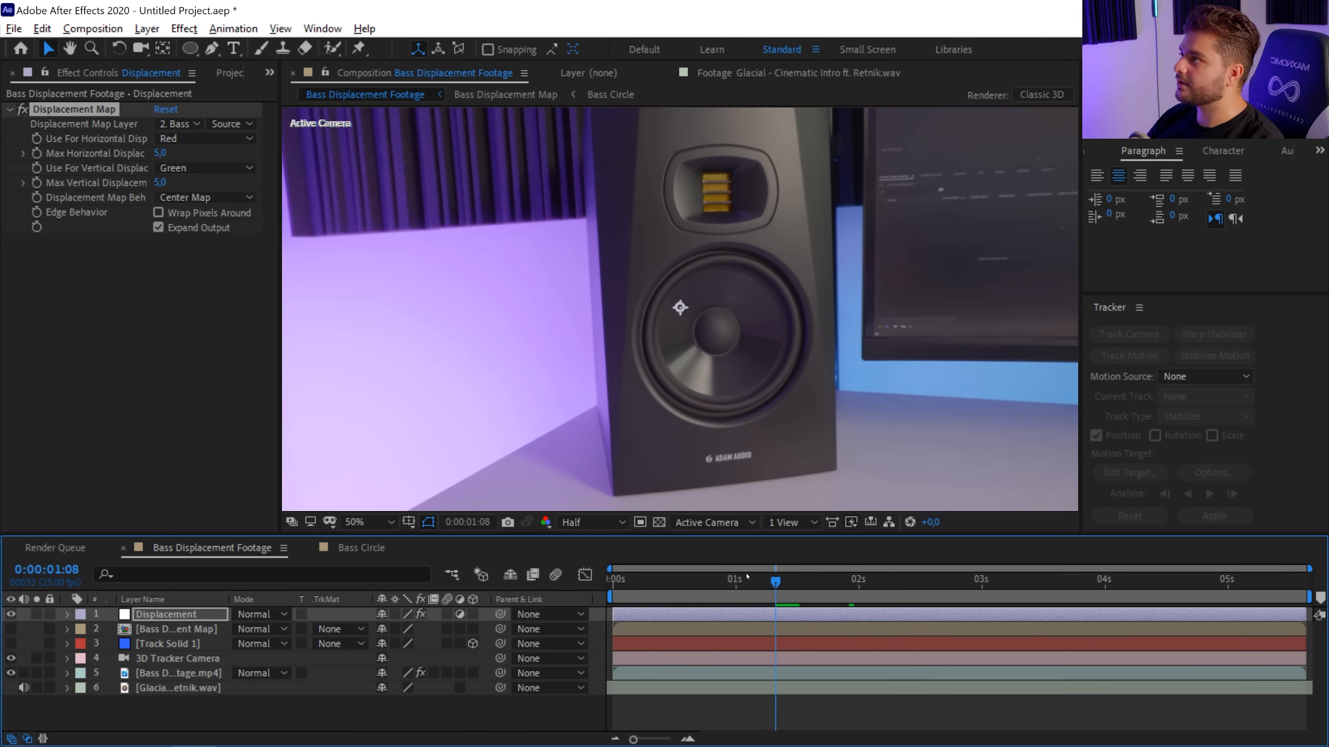
Step: Preview the Displacement Map with maximum displacements of 28 horizontally and 22 vertically, and delete the effect from the adjustment layer
drag(160, 153, 176, 157)
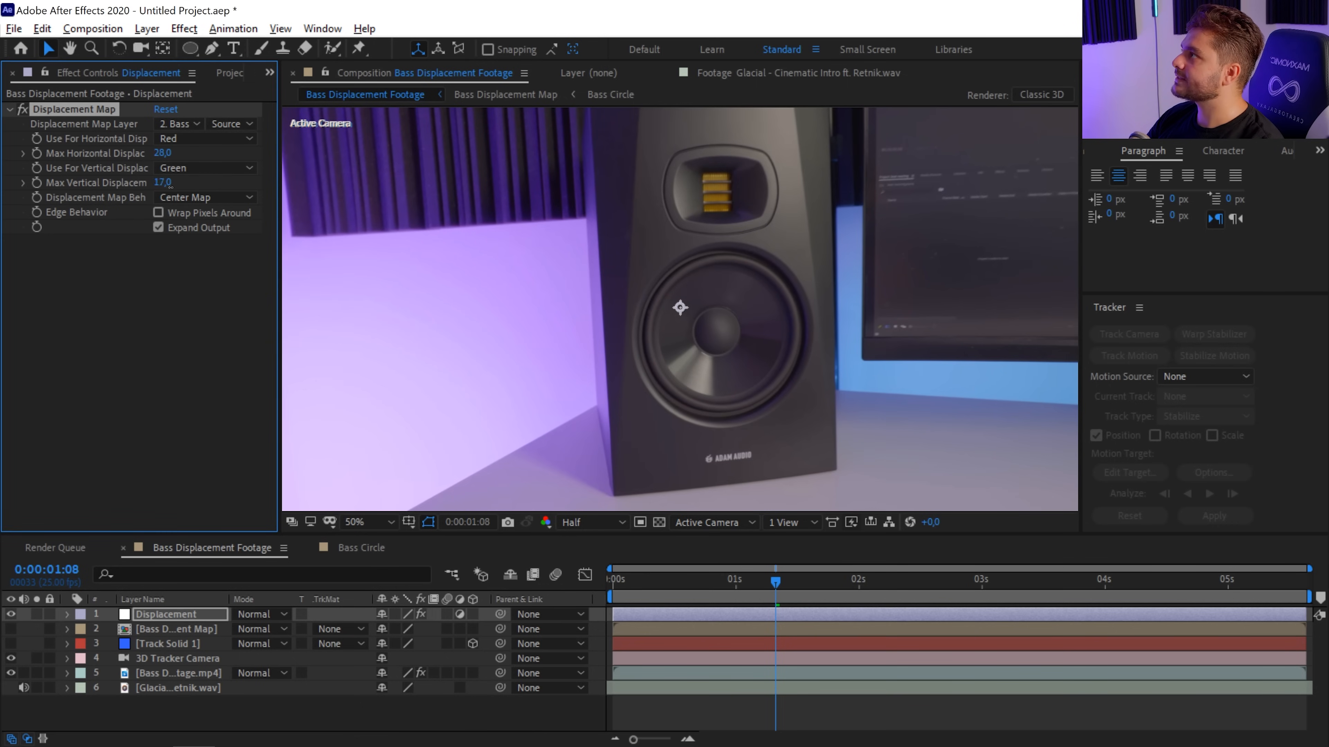
drag(742, 581, 732, 581)
click(667, 581)
key(space)
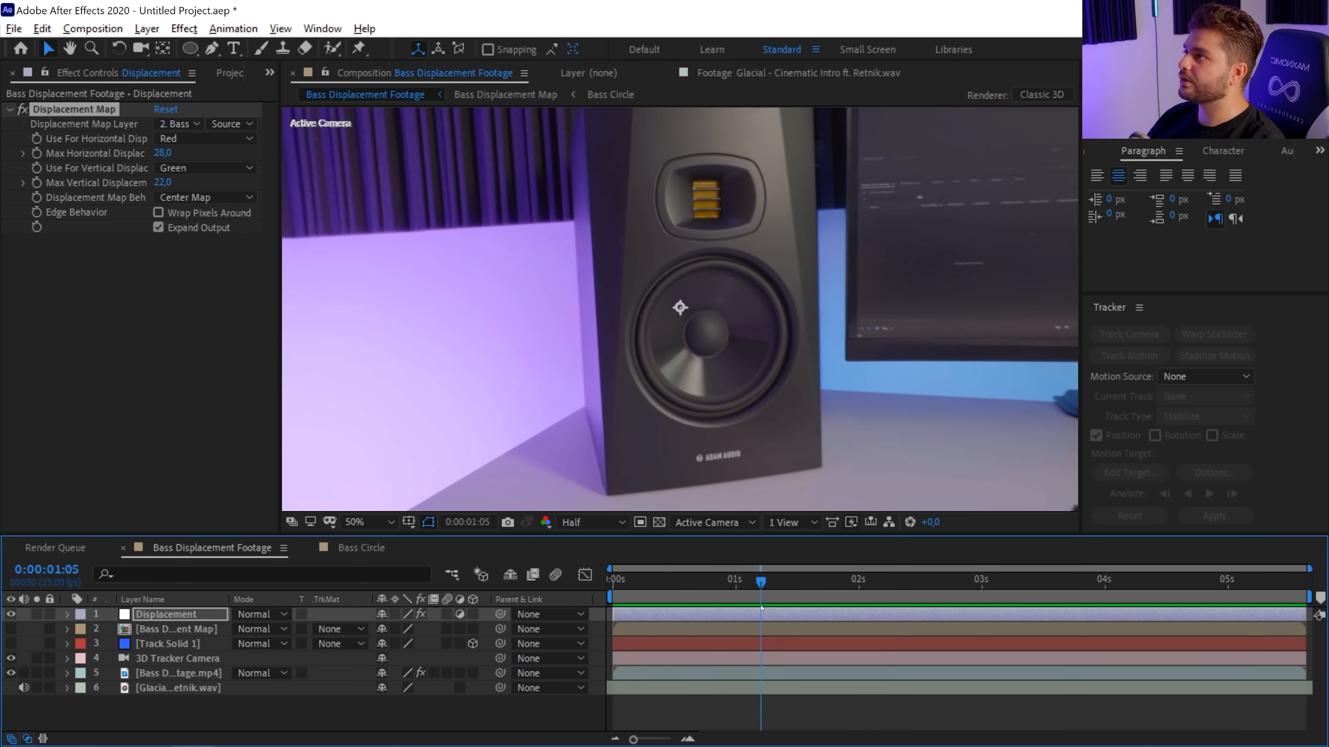
click(62, 123)
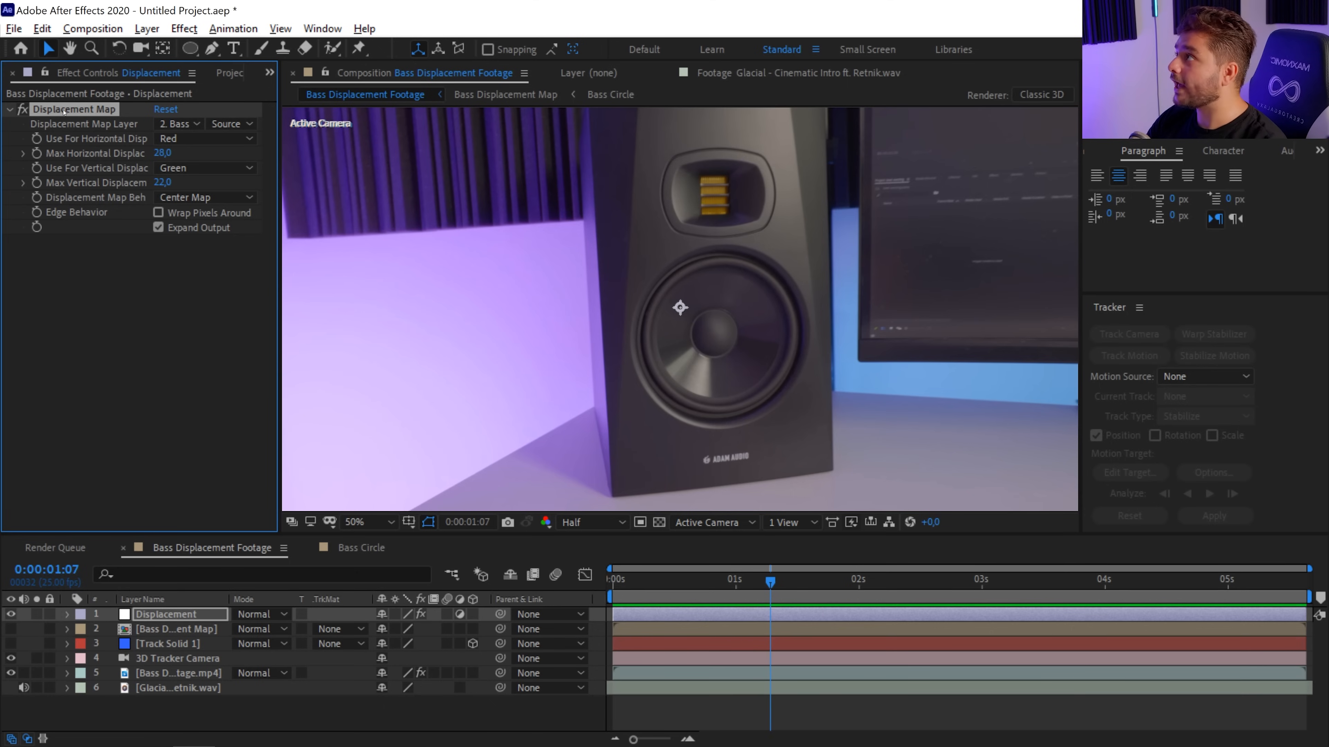
key(Delete)
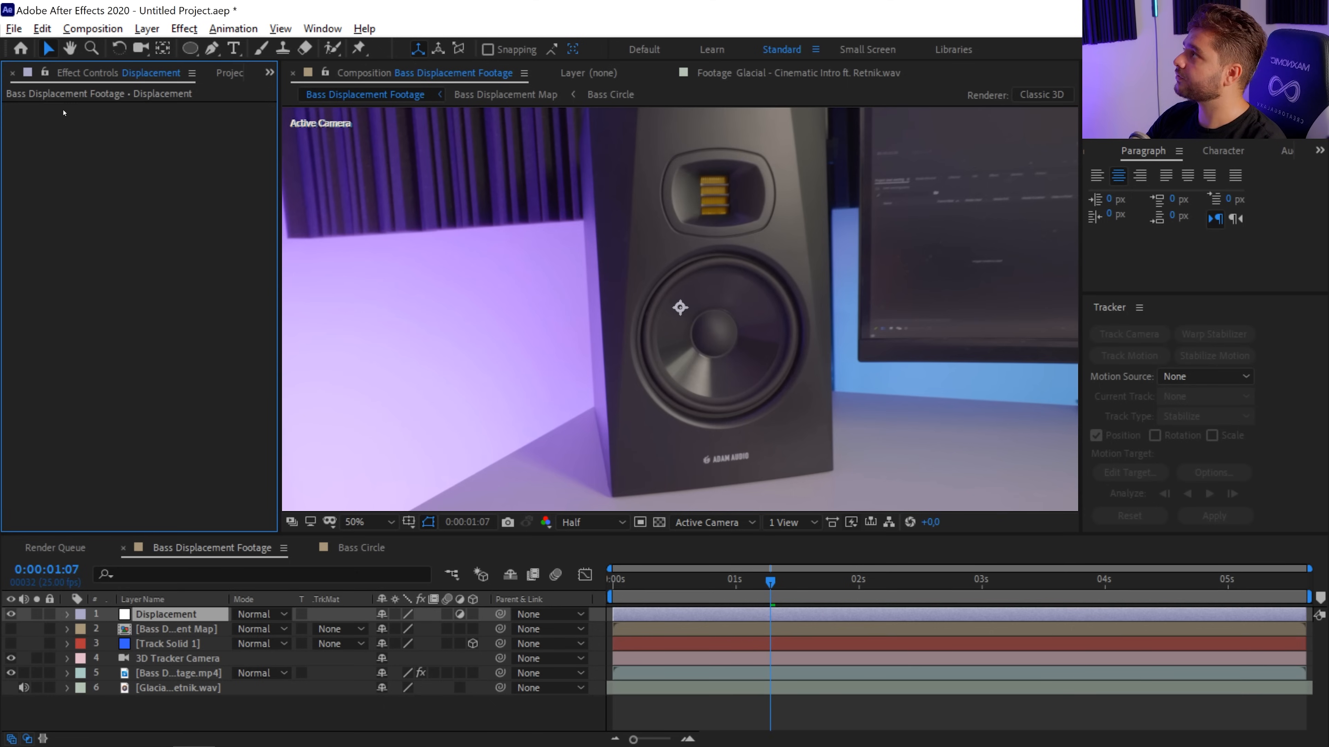
Step: Search the effects for "displace" and apply Chromatic Displacement to the Displacement adjustment layer
key(ctrl+space)
text(displace)
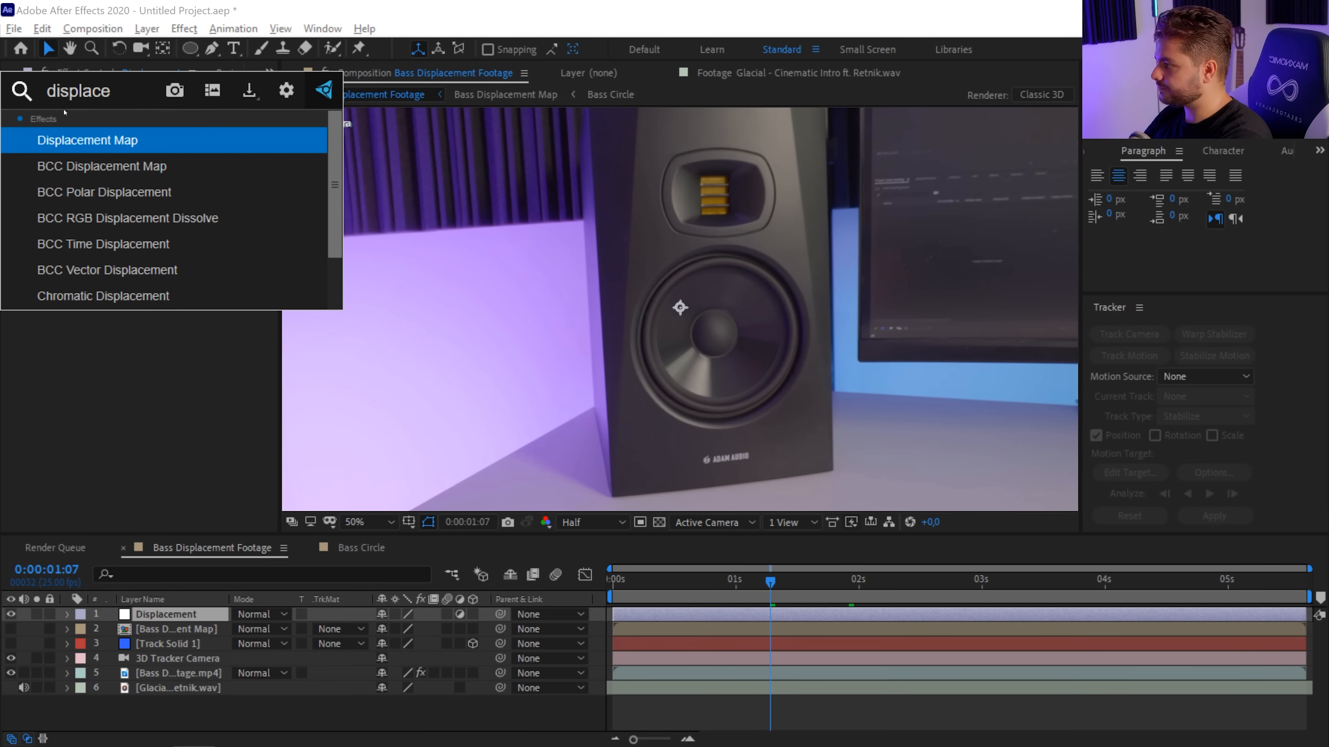
key(Down)
key(Down)
key(Down)
key(Down)
key(Down)
key(Down)
key(Return)
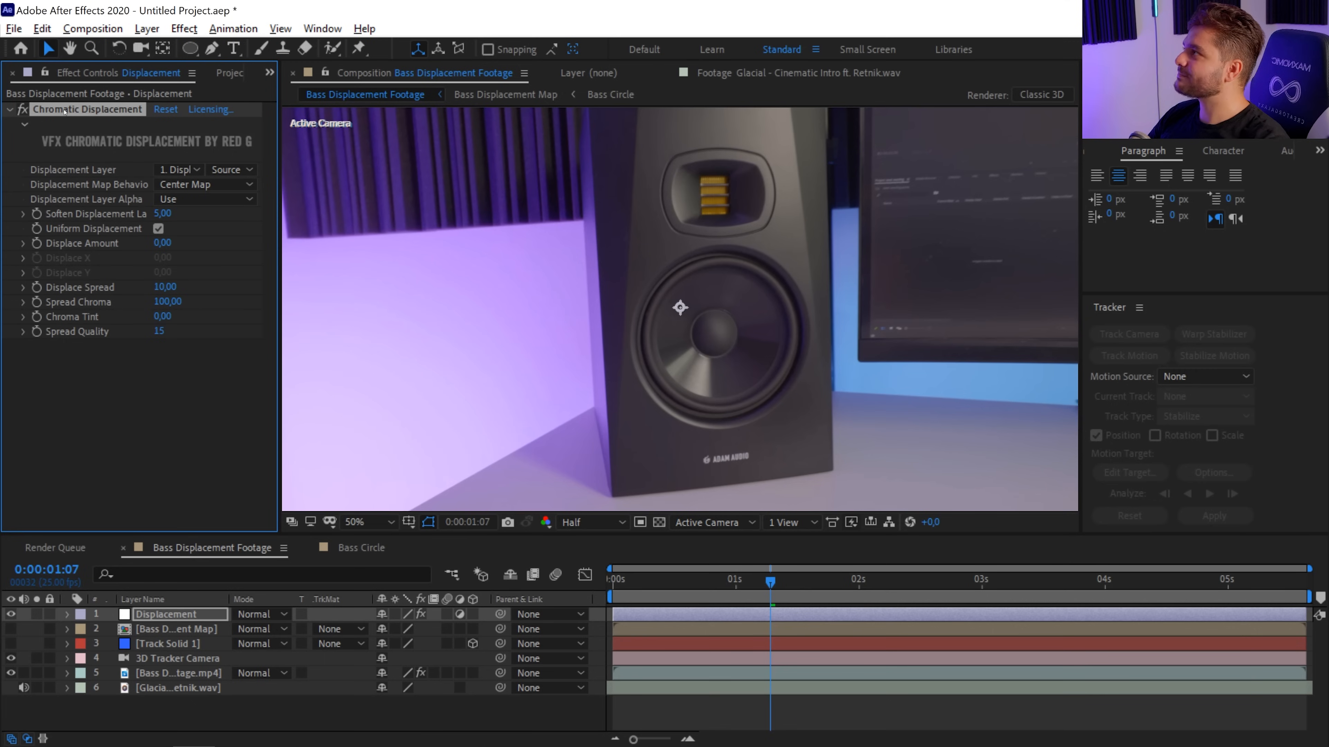
Step: Set the Chromatic Displacement's displacement layer to Bass Displacement Map with a Displace Amount of 57, and check the distortion on earlier frames
click(178, 170)
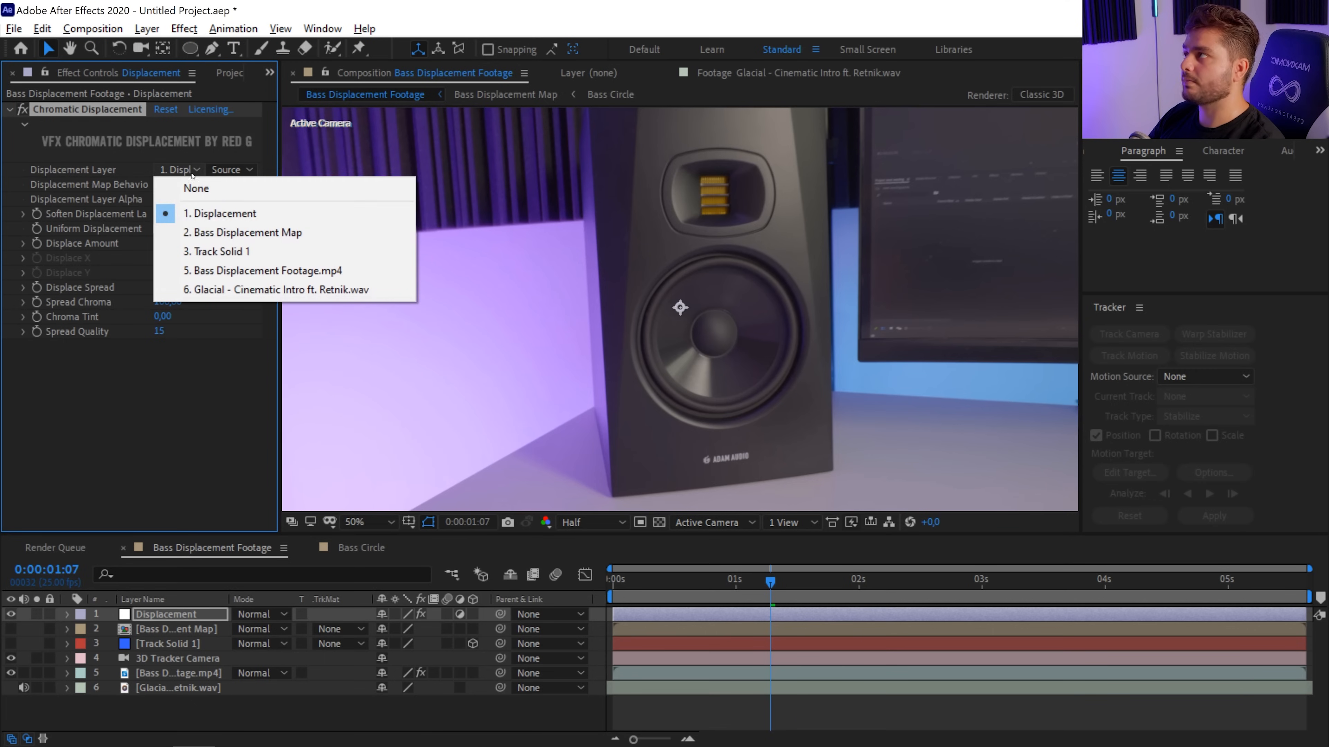
click(232, 232)
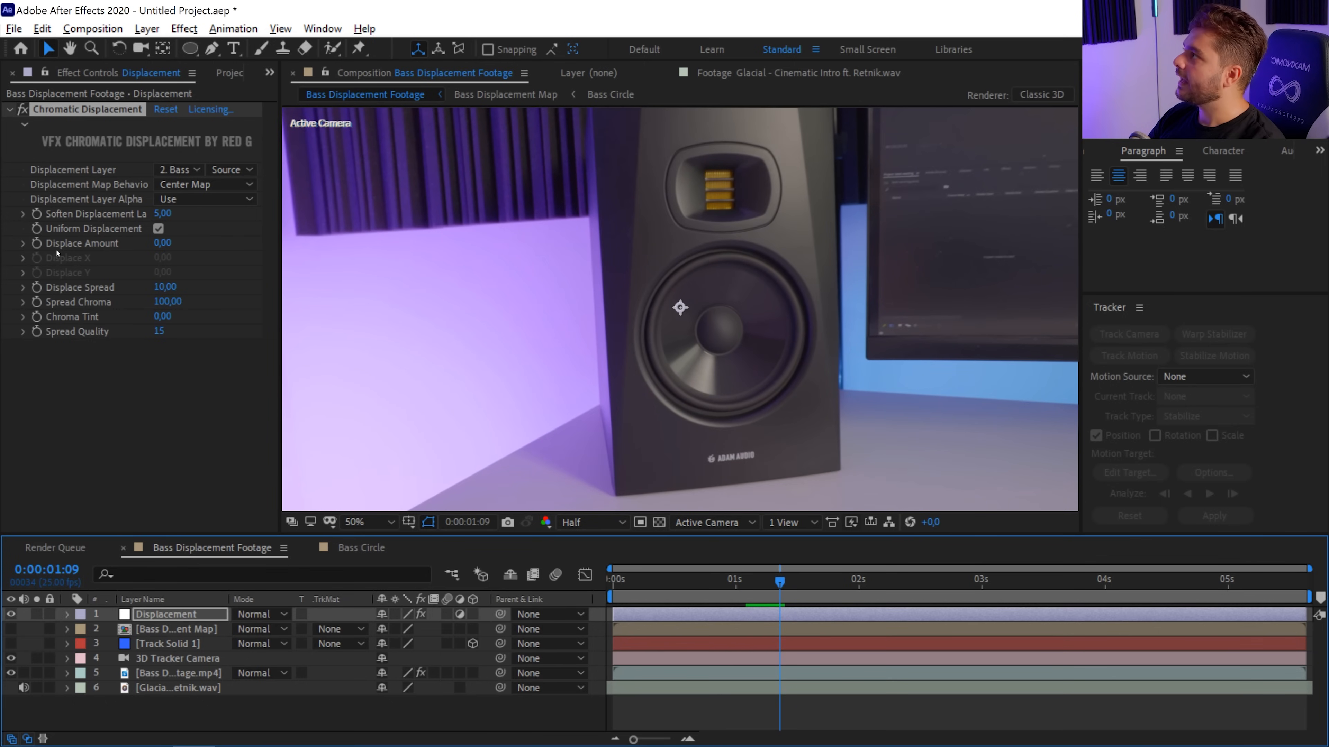
drag(159, 243, 184, 245)
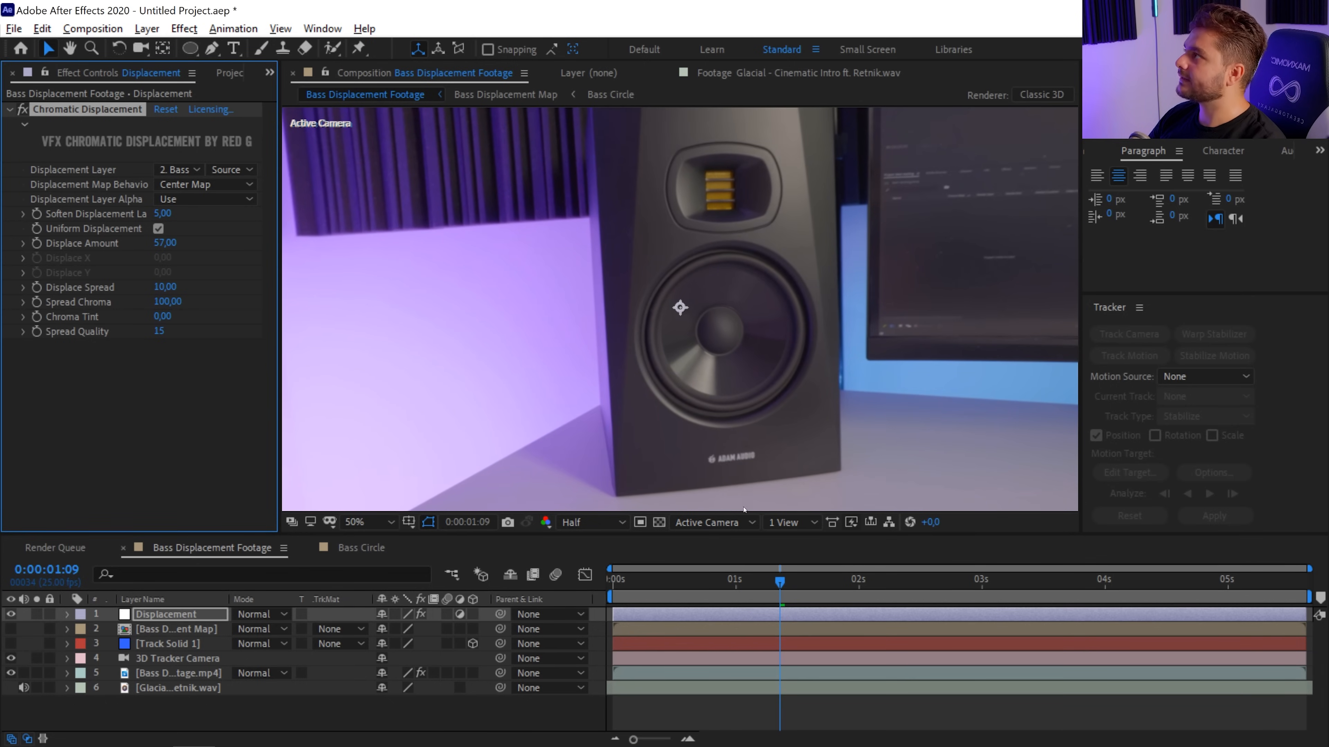
drag(772, 595, 716, 595)
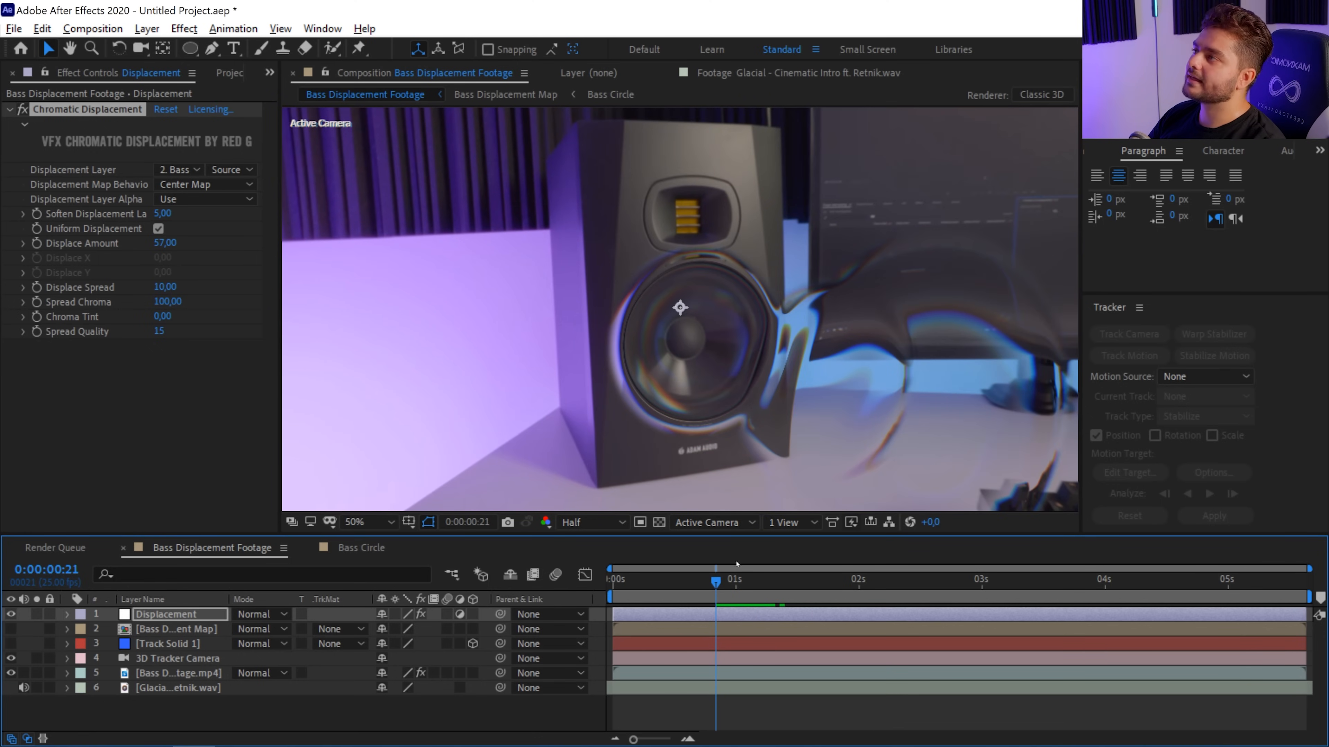
drag(705, 587, 699, 587)
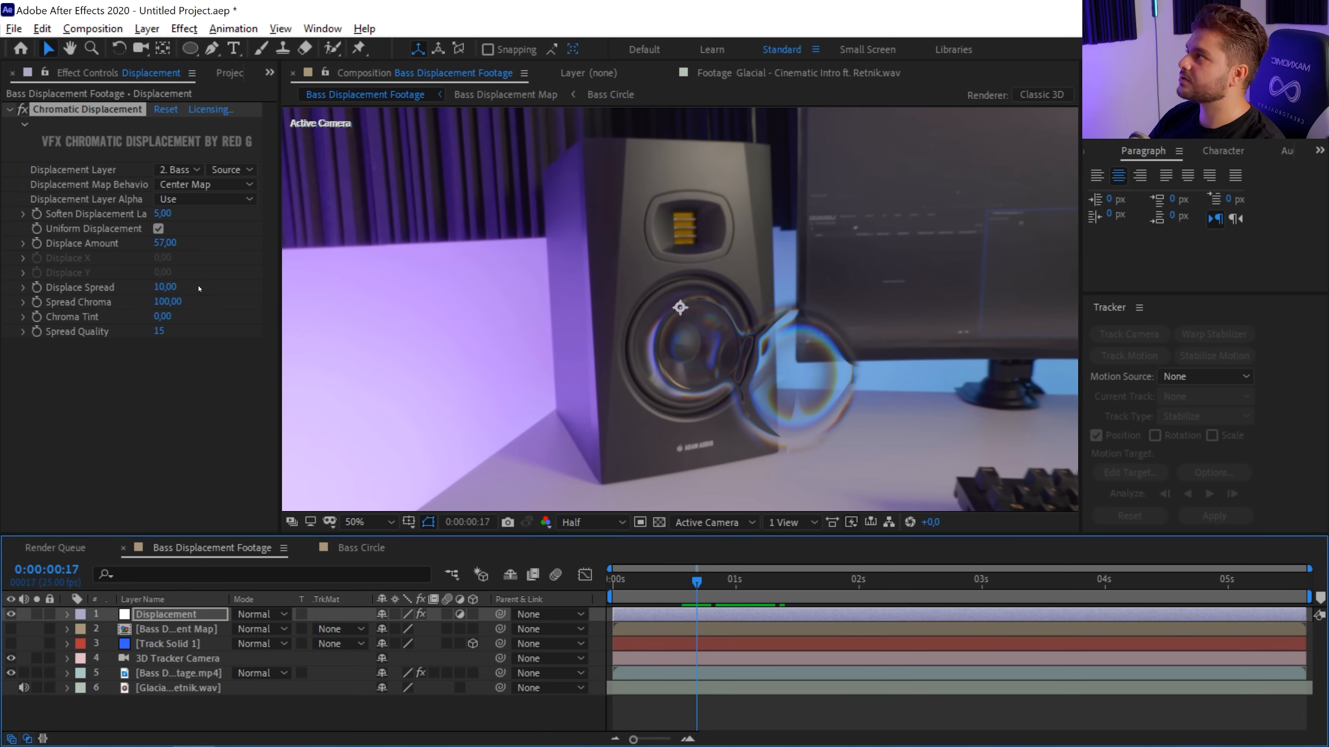
Step: Set Soften Displacement Layer to 7 and Displace Spread to -53, and preview the result from near the start
mouse_move(159, 213)
mouse_down()
mouse_move(141, 213)
mouse_move(227, 219)
mouse_move(161, 218)
mouse_up()
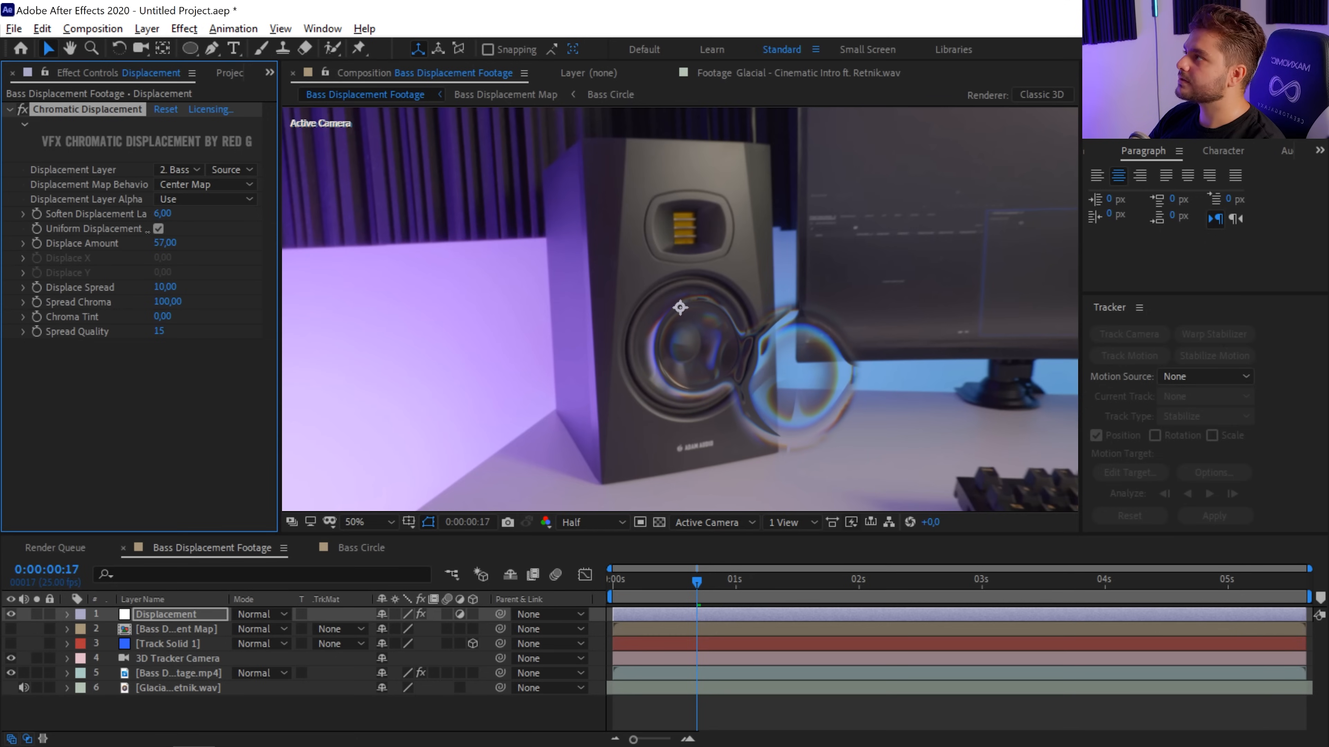
drag(162, 289, 133, 316)
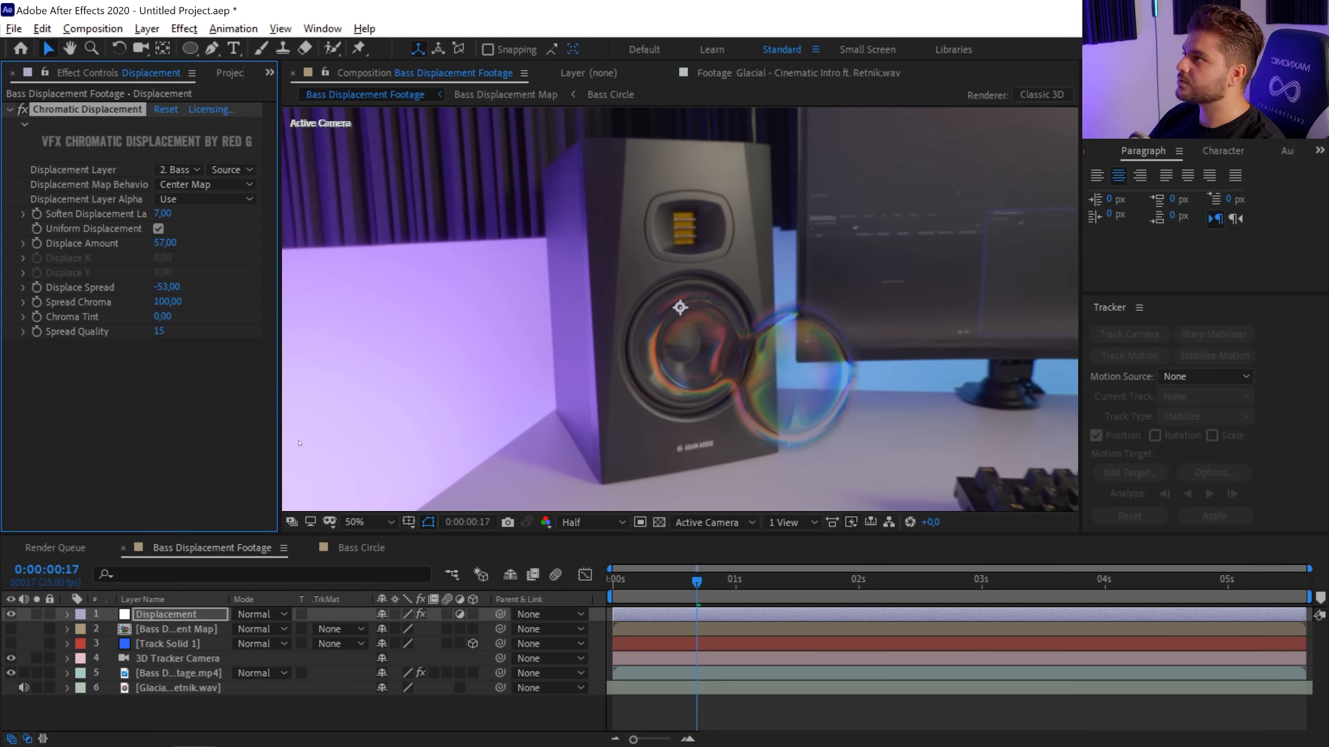
drag(646, 578, 643, 614)
key(space)
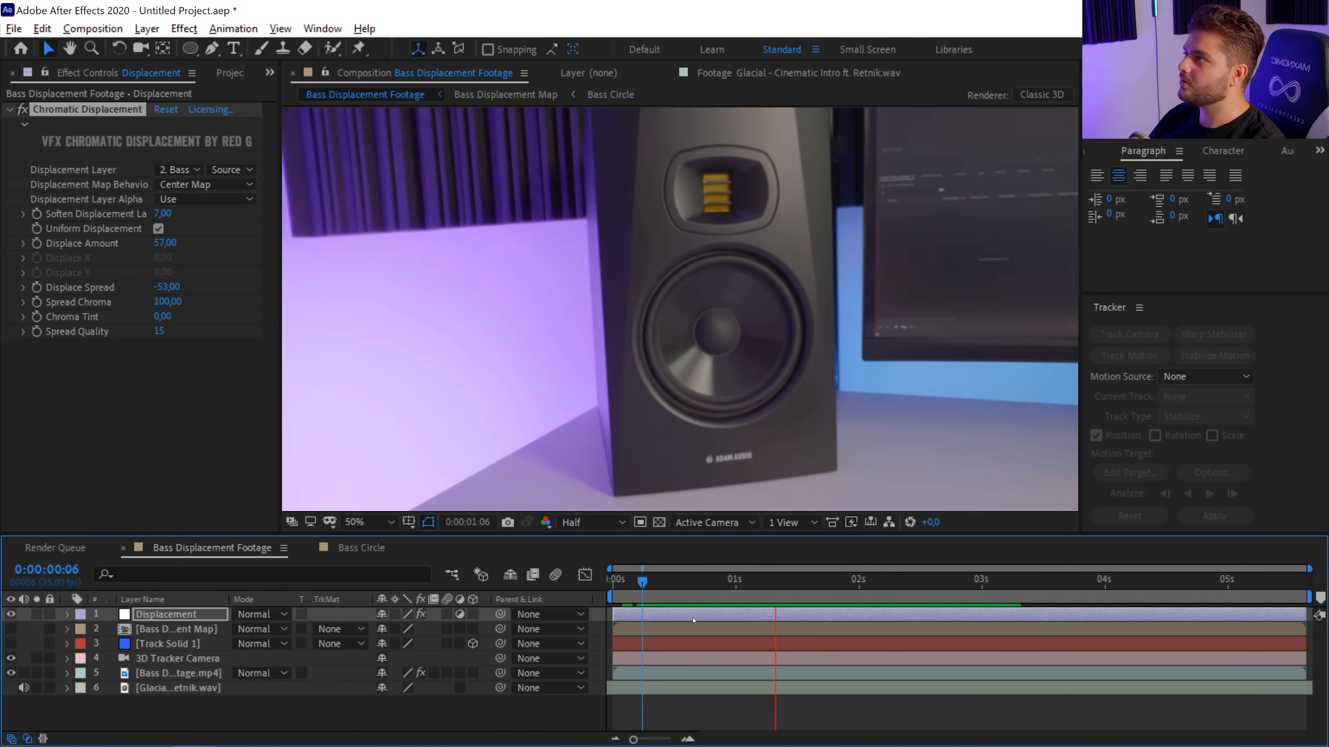
key(space)
Step: Time-stretch all Bass Circle layers in the Bass Displacement Map composition to a factor of 50%
double_click(690, 630)
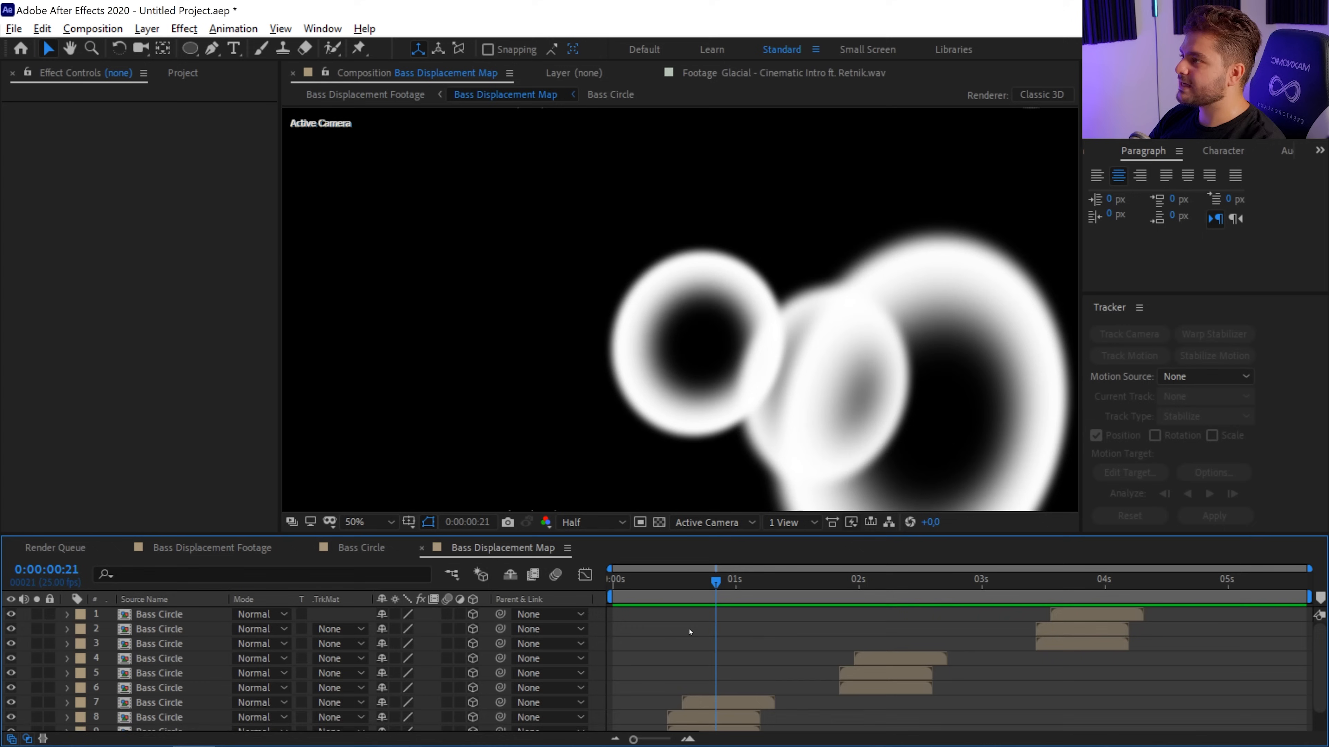
scroll(780, 671, down, 2)
click(723, 708)
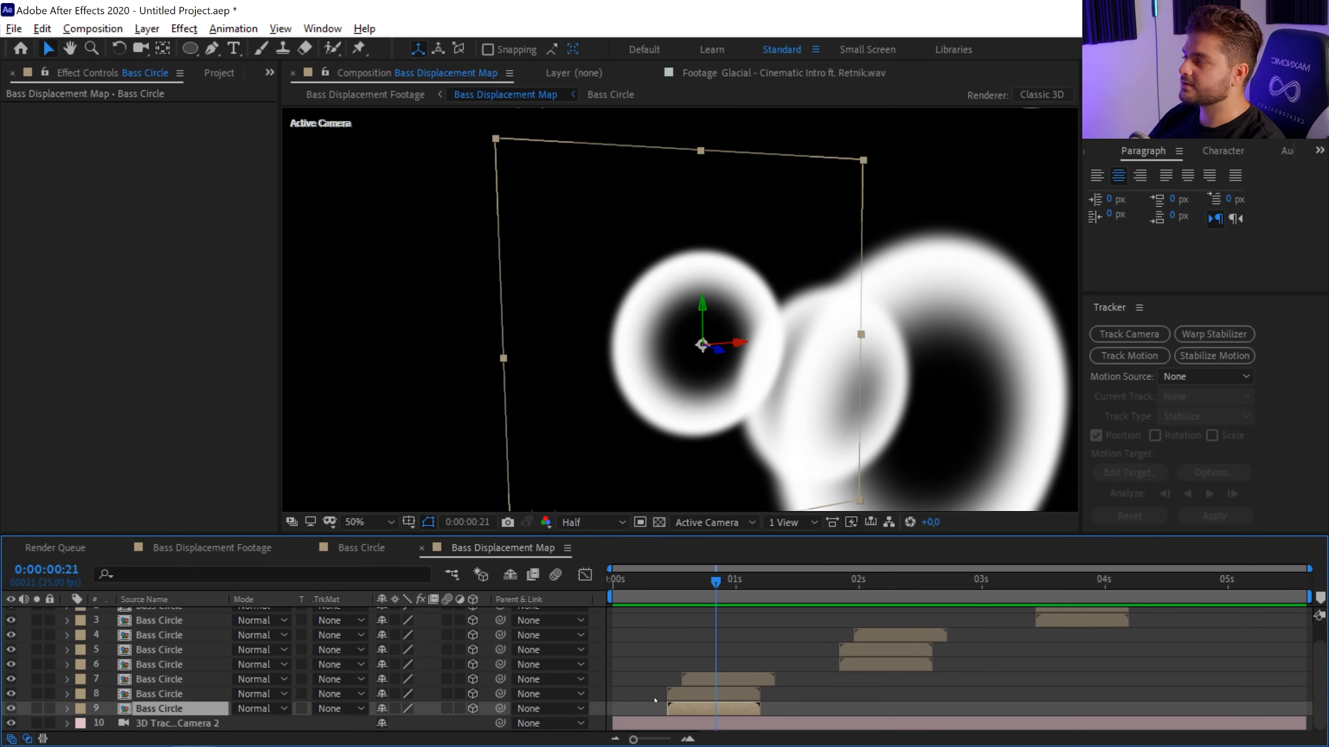
scroll(1078, 654, up, 2)
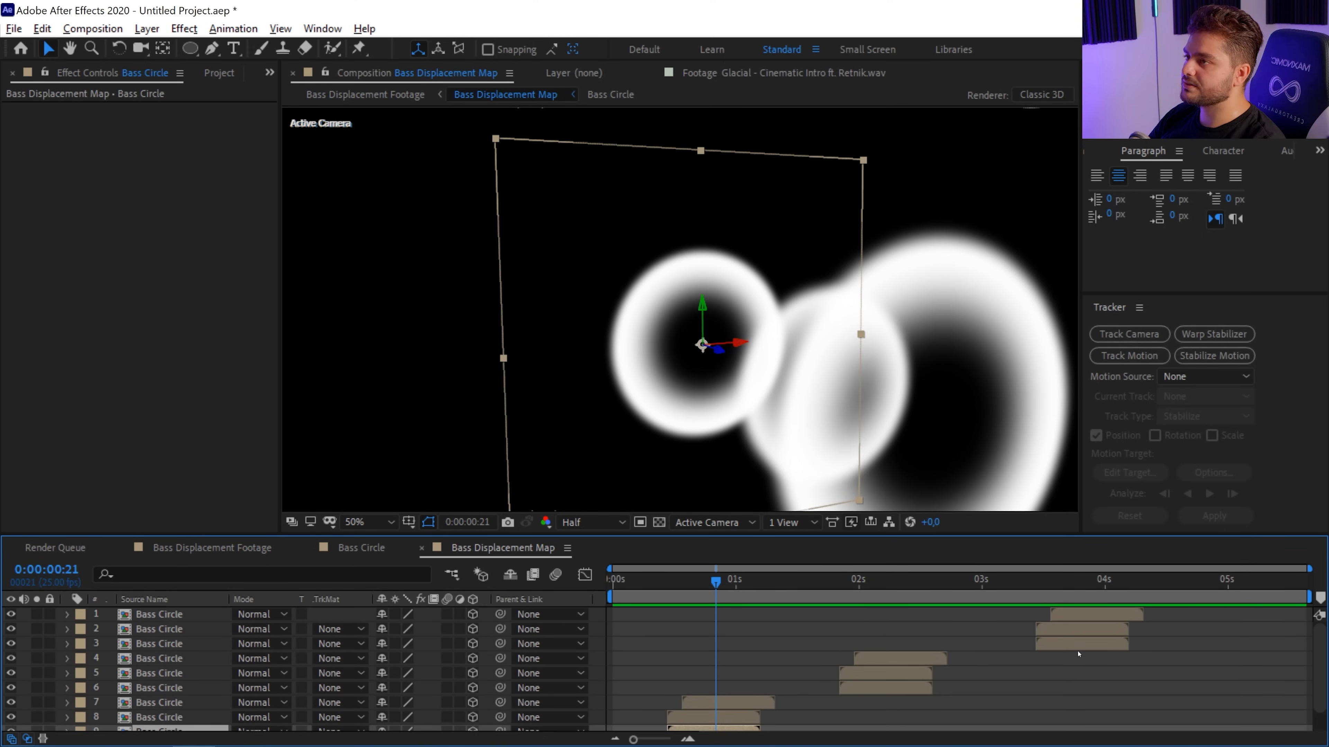
shift+click(1102, 611)
right_click(1099, 610)
mouse_move(1141, 223)
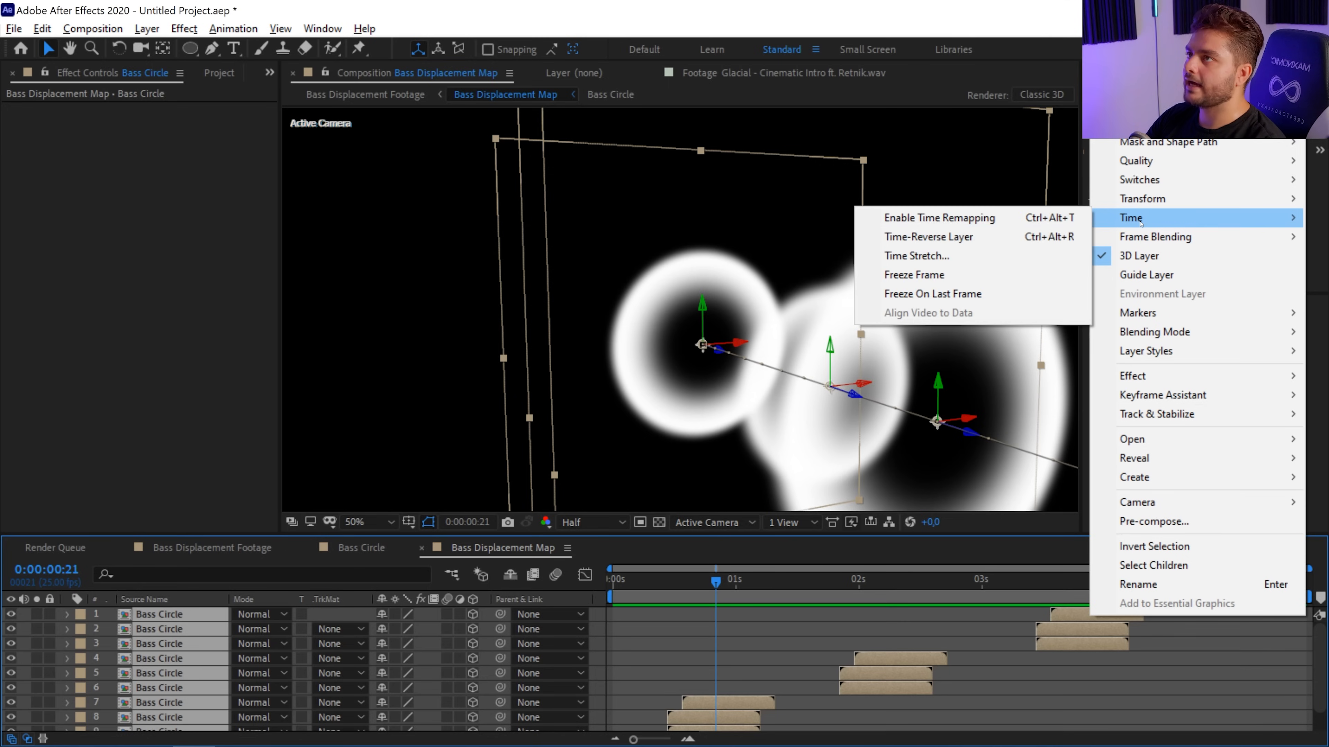
click(917, 256)
text(50)
key(Return)
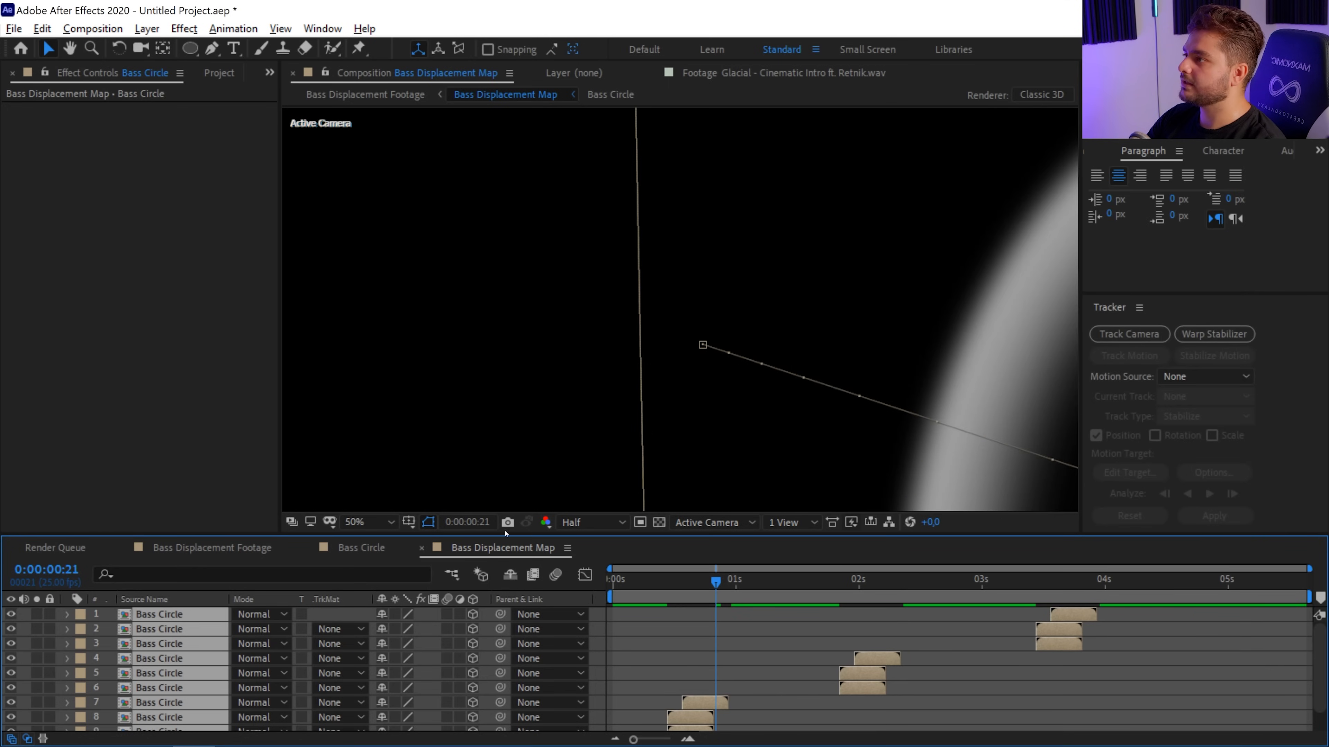
Step: Play back the Bass Displacement Footage composition to review the sped-up rings over the speaker
click(332, 99)
key(space)
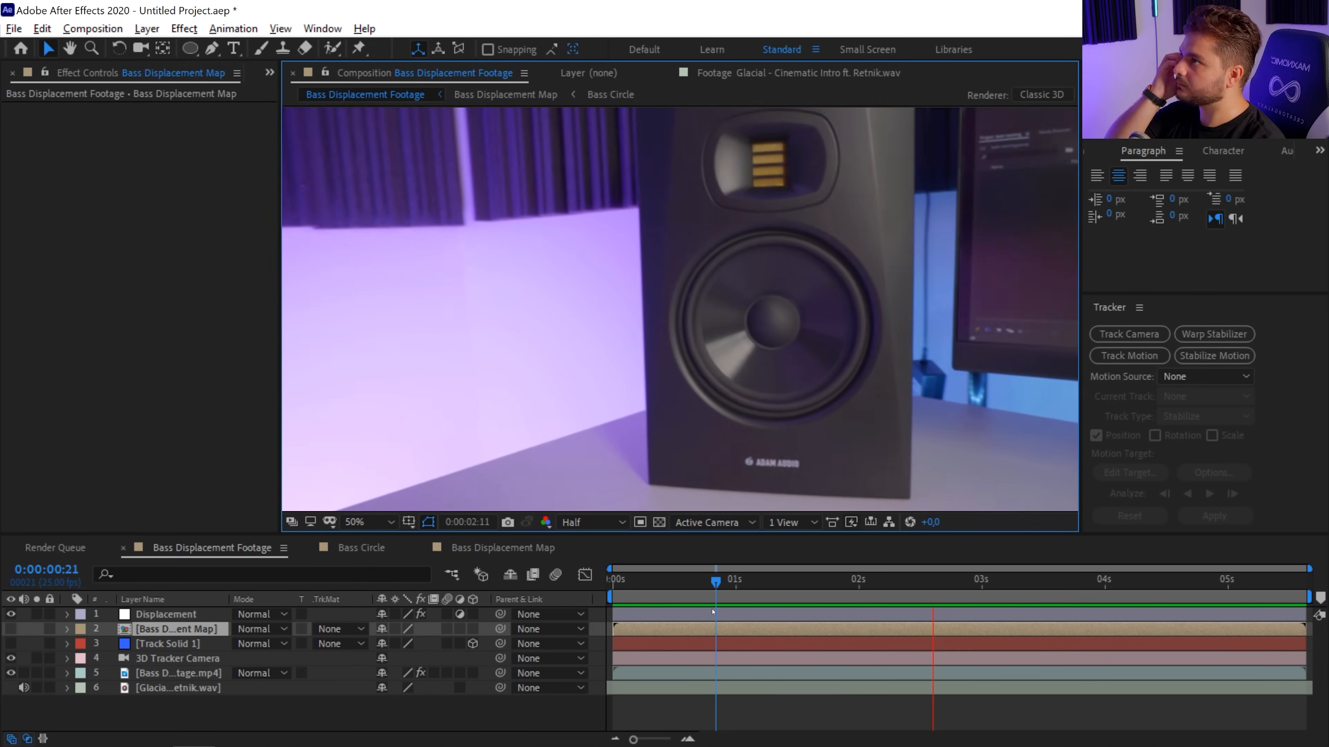
drag(717, 582, 659, 623)
key(space)
drag(692, 581, 796, 636)
Step: Reveal the waveform of the Glacial audio layer in the Bass Displacement Footage composition and examine its beats
double_click(799, 632)
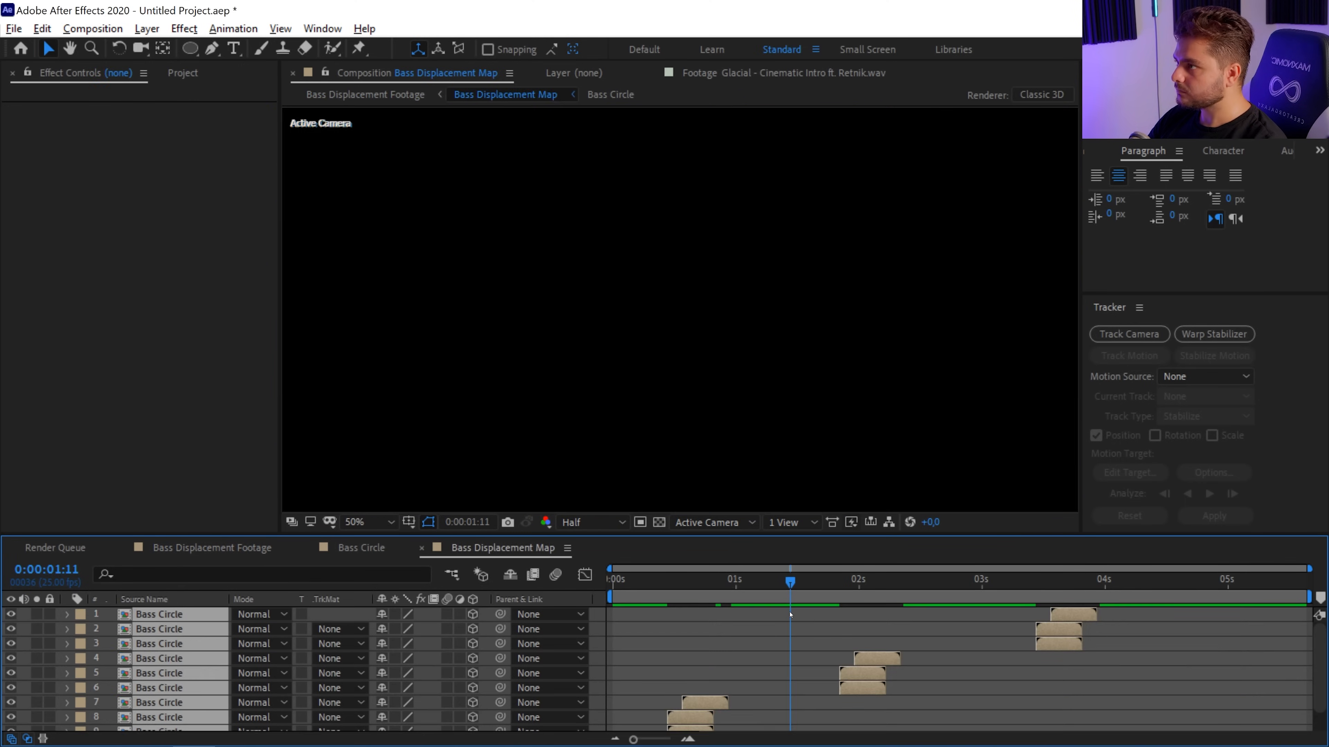
click(690, 692)
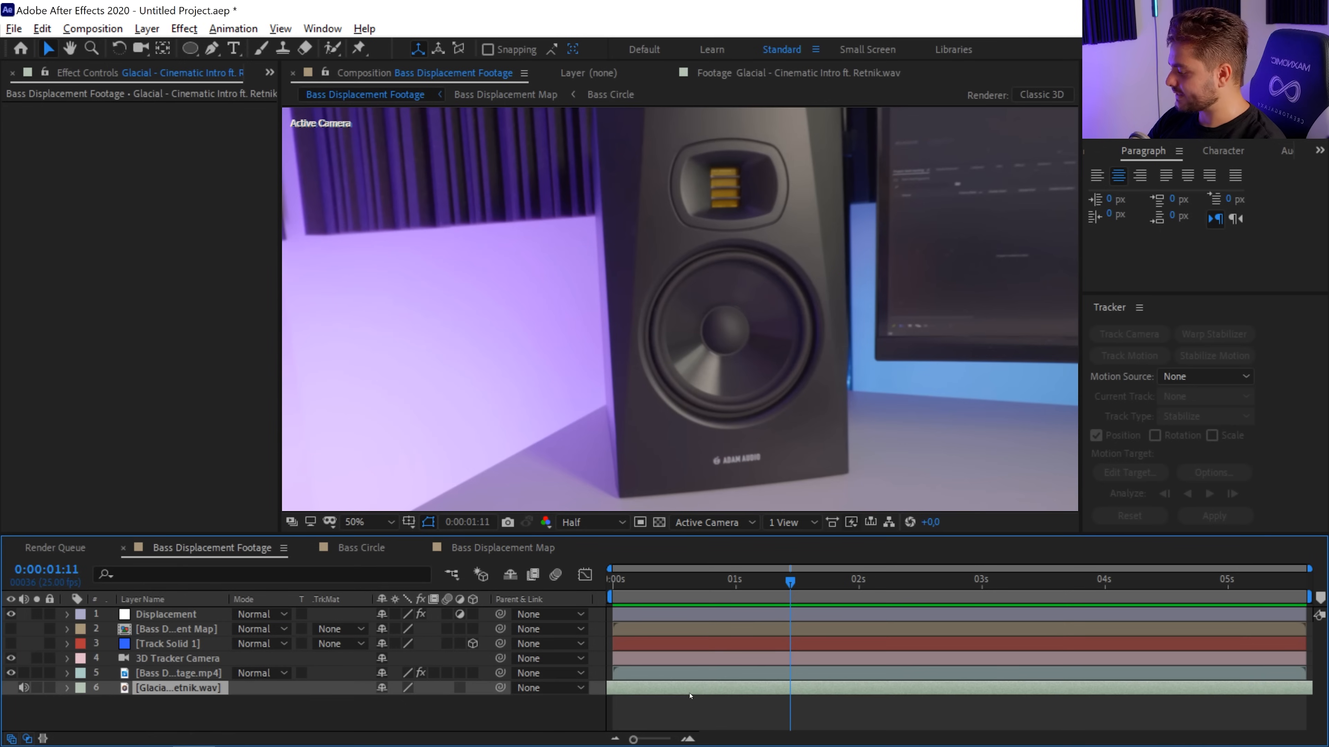
key(l)
key(l)
scroll(691, 696, down, 2)
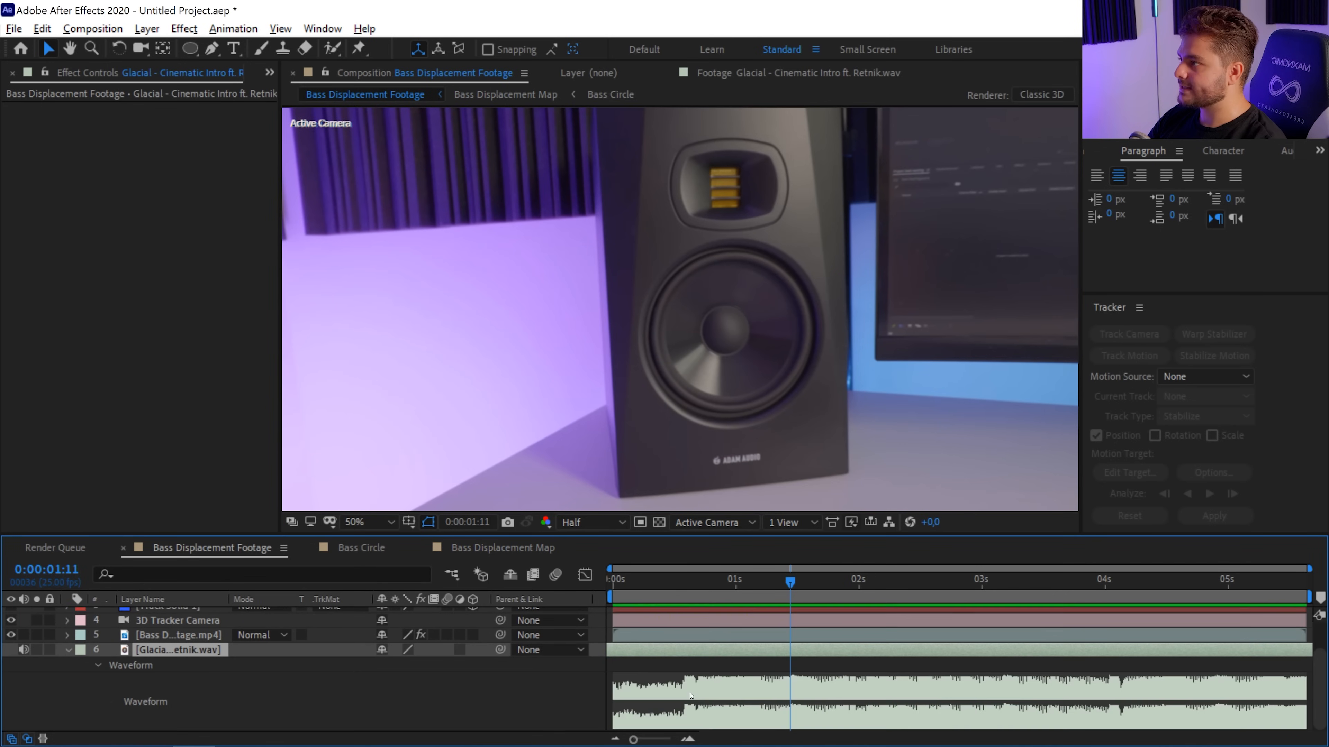
scroll(790, 712, up, 2)
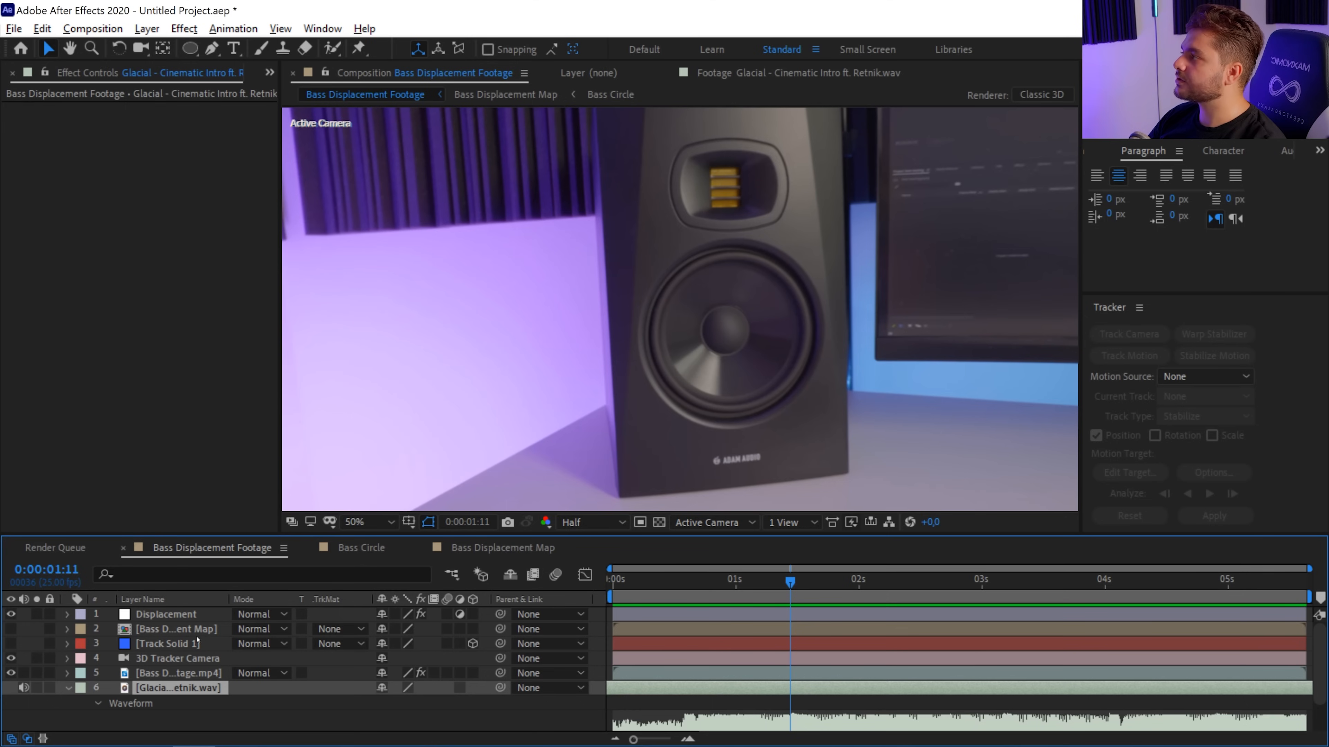
Step: Select Track Solid 1 and briefly show it to check how it covers the speaker front
click(148, 644)
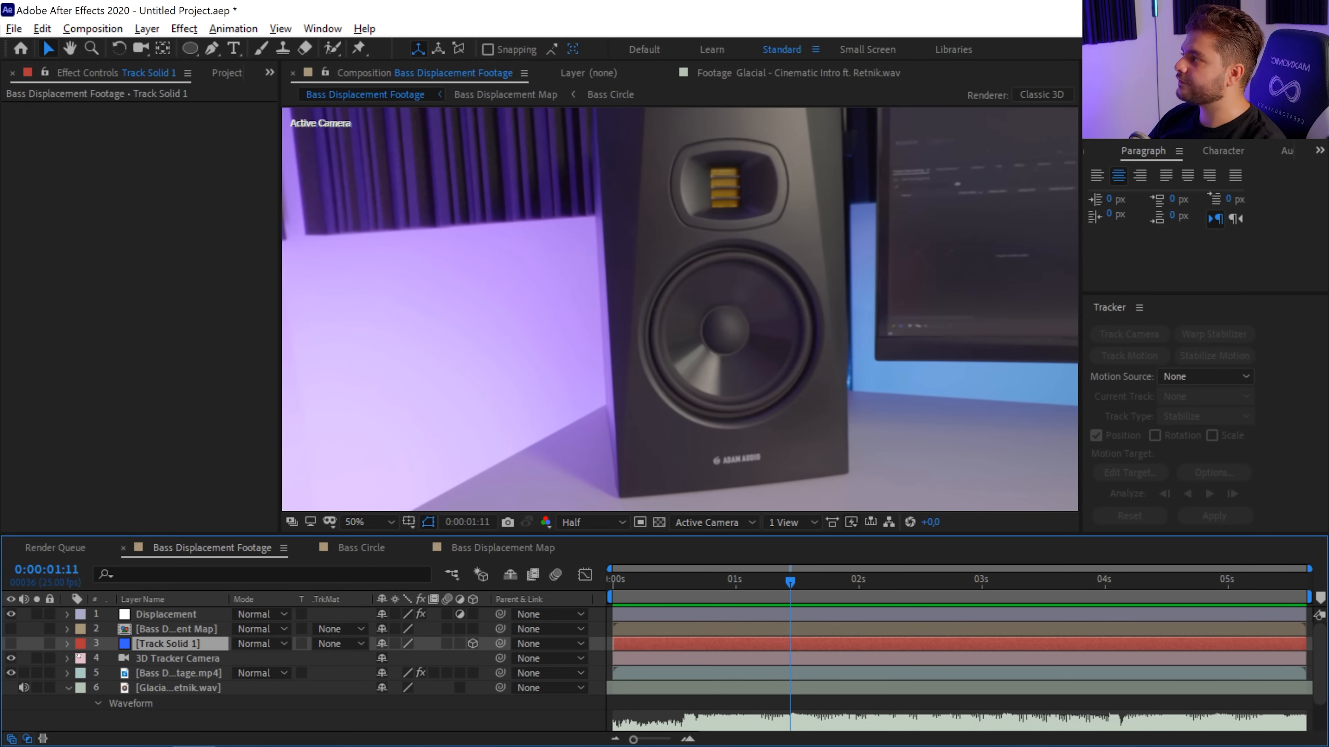
click(14, 647)
click(14, 646)
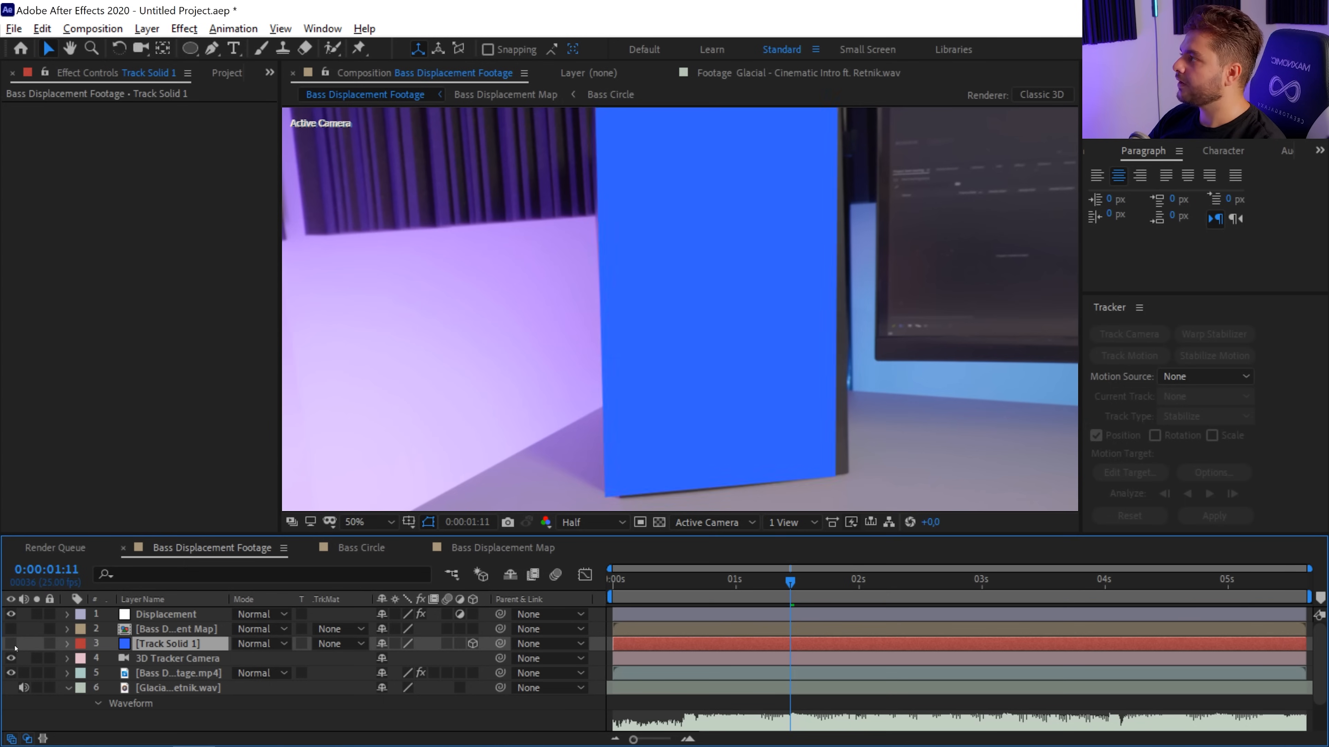
Step: Draw a four-point Pen mask on Track Solid 1 around the speaker's yellow tweeter ribbon and fit its upper corners to the edges
click(211, 49)
scroll(704, 187, up, 3)
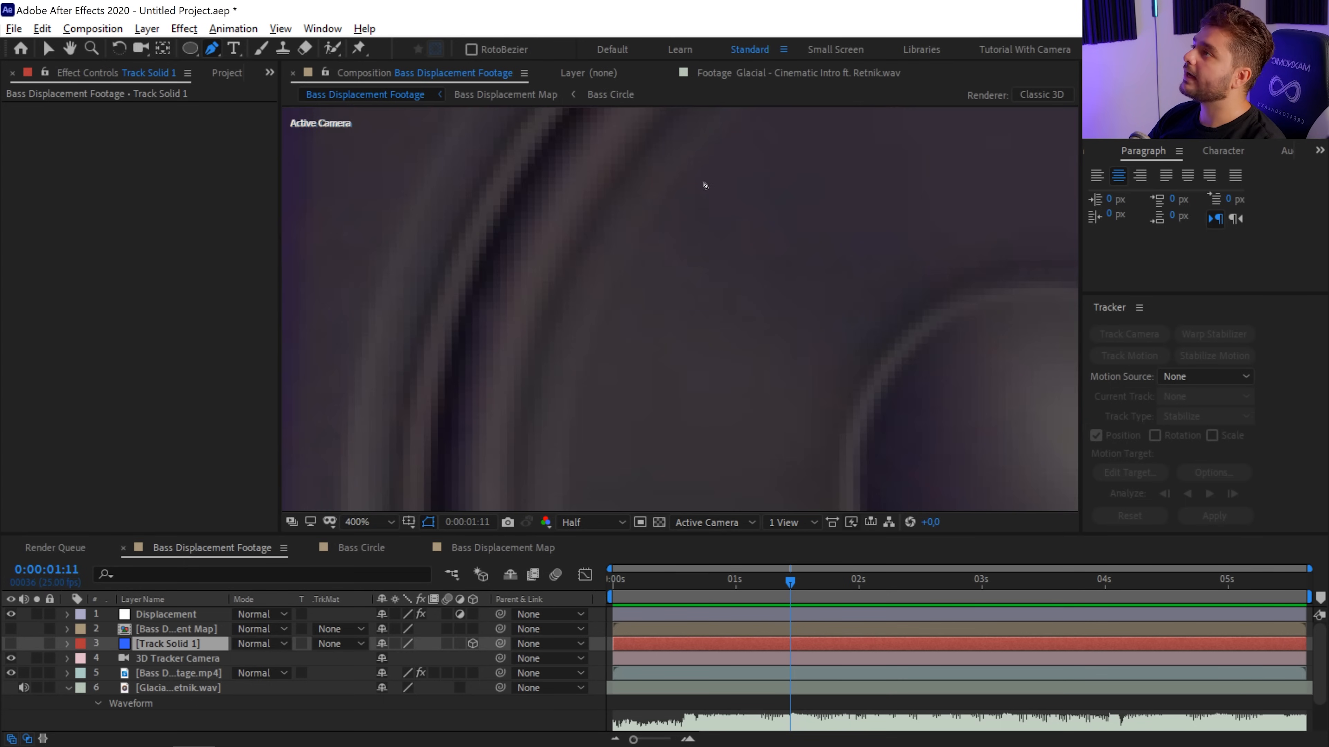
key(space)
drag(715, 131, 658, 546)
drag(758, 144, 641, 499)
drag(741, 226, 627, 471)
scroll(651, 316, down, 2)
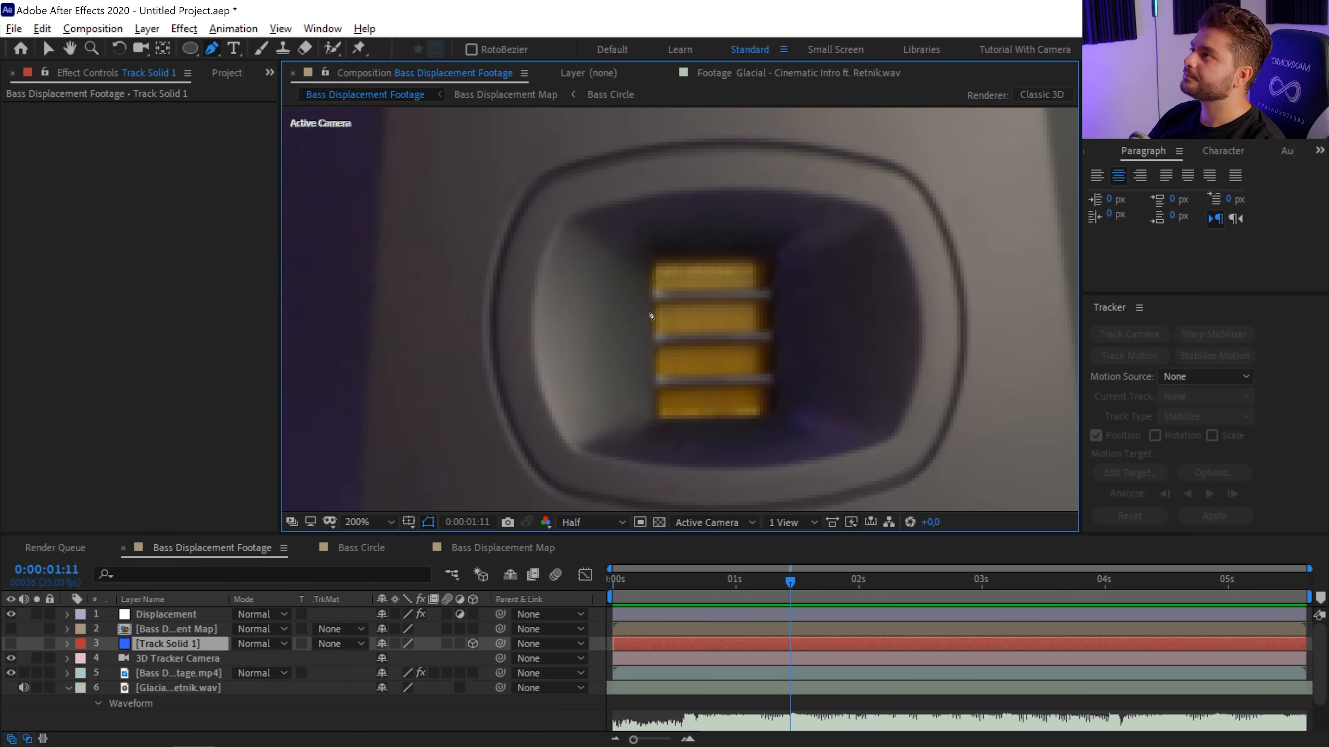
click(652, 264)
click(656, 421)
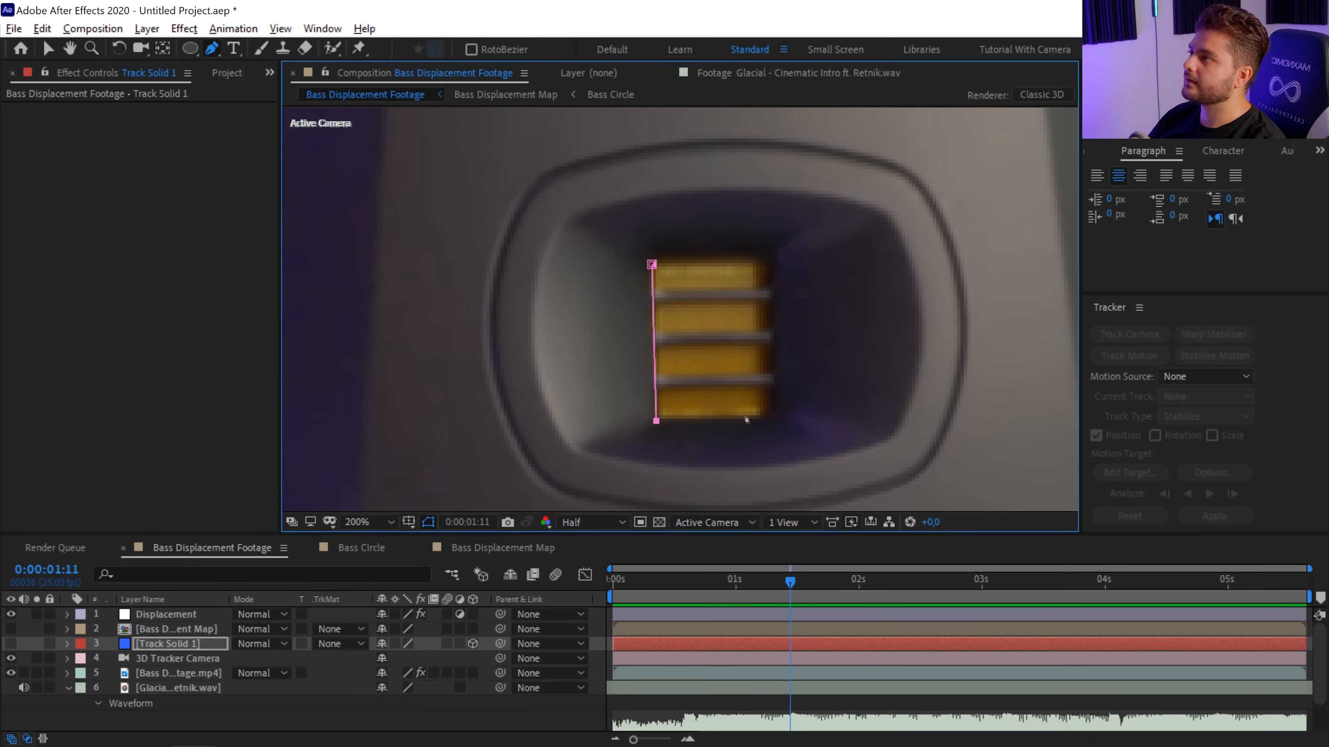
click(771, 420)
click(770, 249)
click(652, 265)
drag(769, 251, 767, 256)
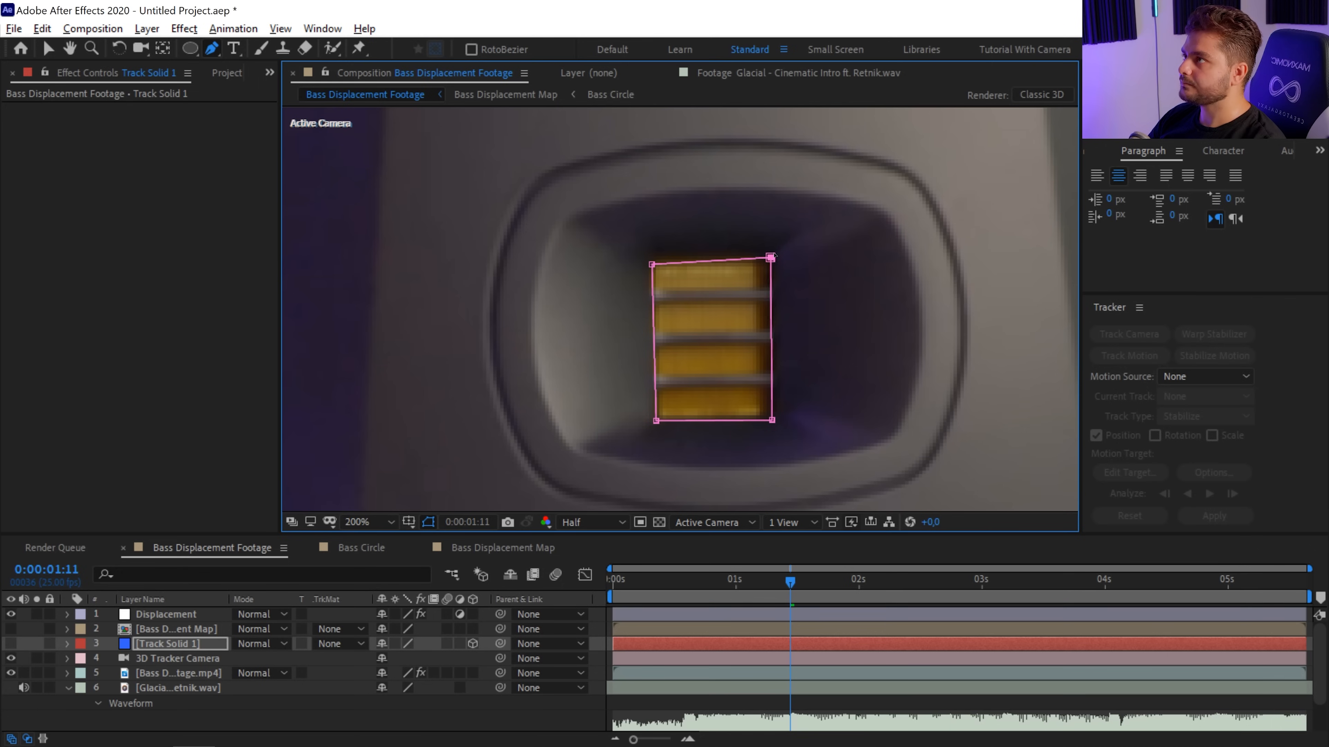
drag(652, 264, 651, 257)
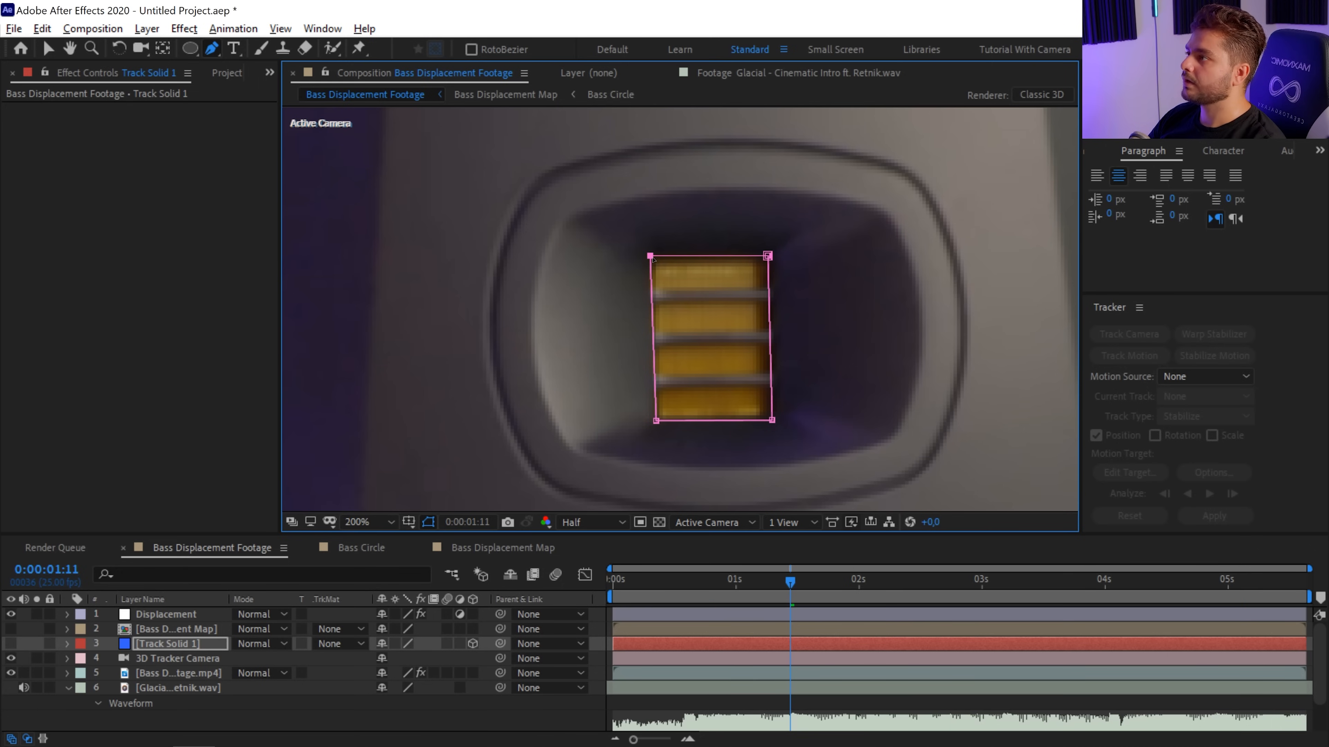
Step: Keyframe the Mask Path of Track Solid 1 at 0:00:01:11 and realign the mask with the tweeter at the first frame
key(m)
click(126, 674)
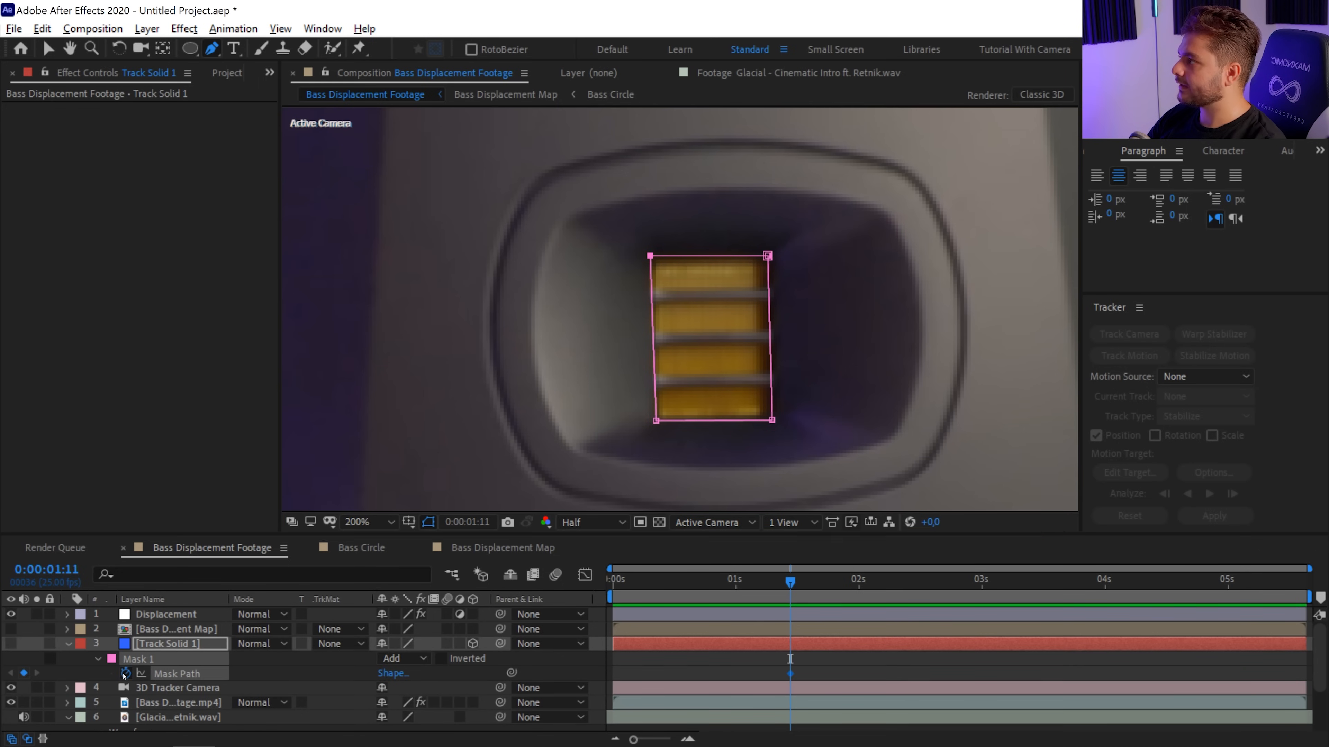
drag(769, 579, 610, 579)
key(space)
drag(560, 437, 781, 130)
drag(597, 483, 620, 429)
key(space)
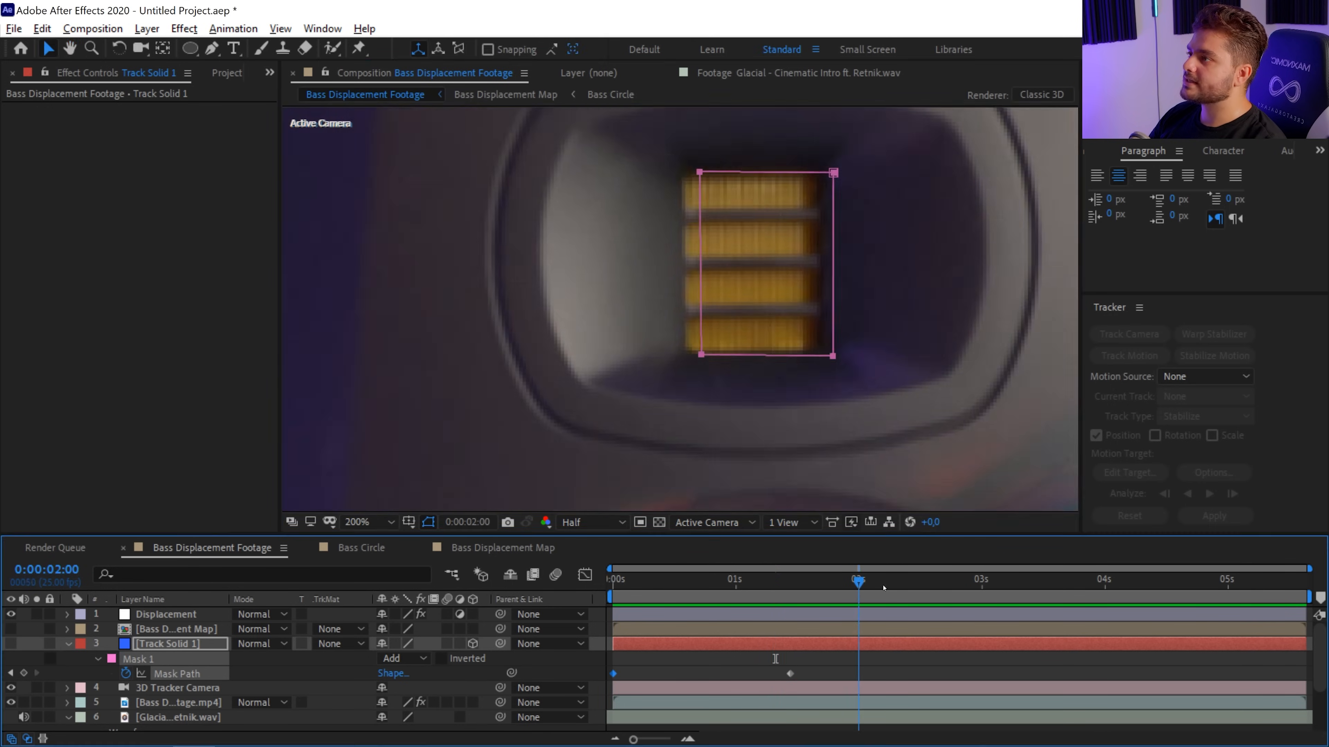
Step: Realign the mask with the tweeter ribbon near the five-second mark and at 0:00:03:13, and check the fit at 0:00:02:14
drag(865, 299, 820, 308)
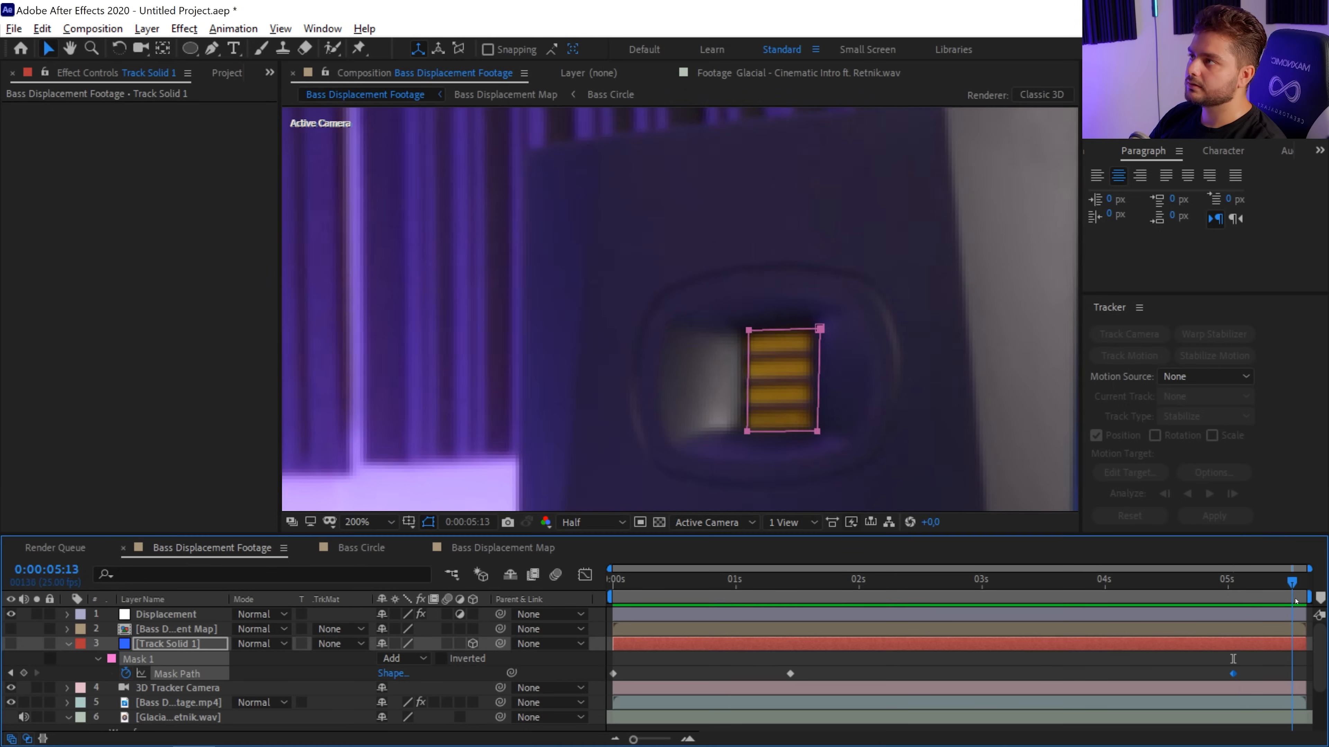
drag(1232, 582, 1046, 590)
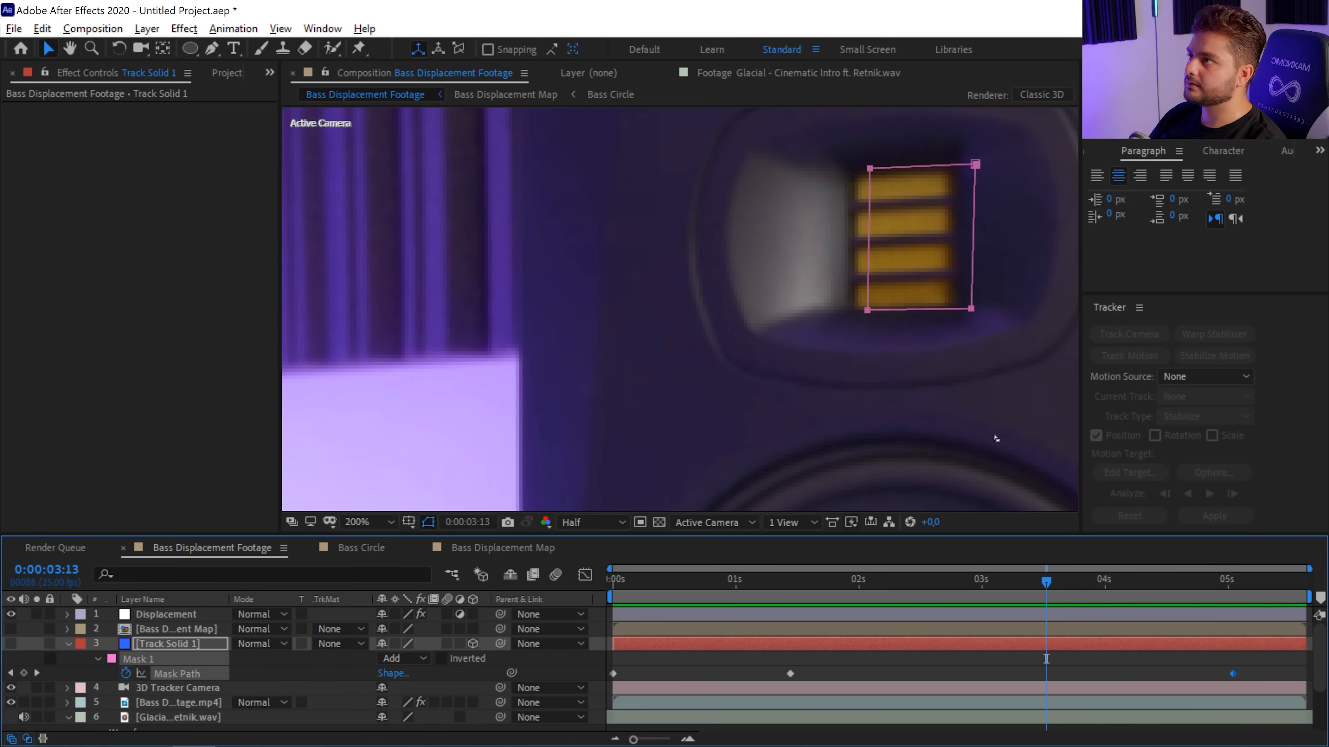
drag(971, 309, 955, 314)
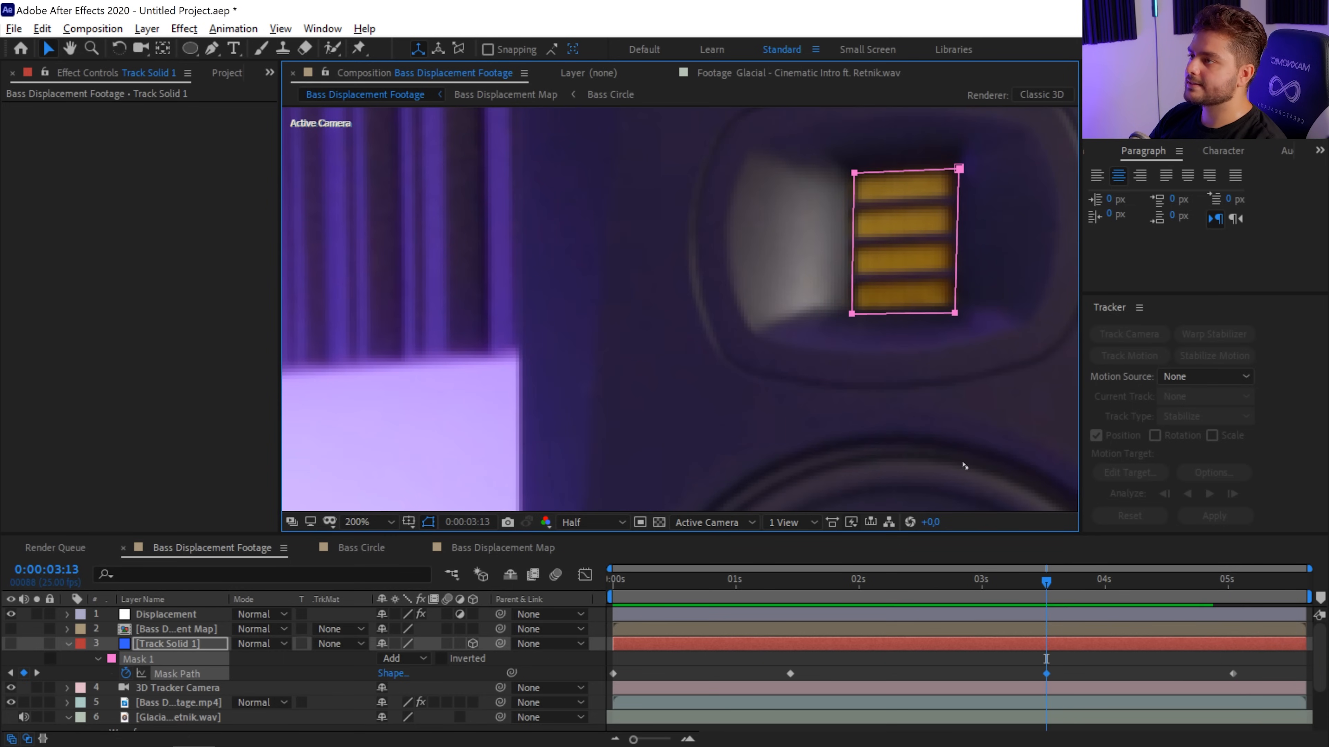
click(950, 590)
drag(853, 233, 829, 378)
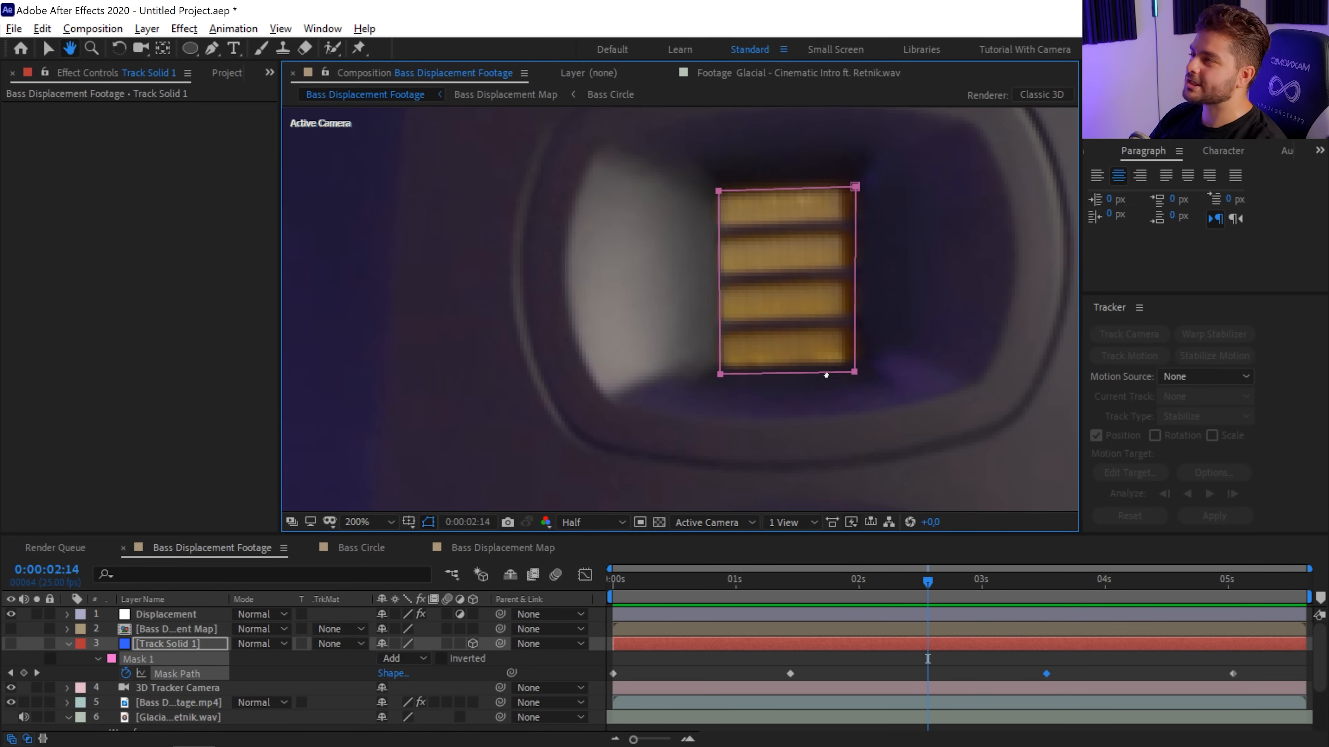
Step: Make Track Solid 1 visible at the first frame and set its Mask Feather to 6 pixels
drag(892, 582, 597, 627)
drag(609, 326, 648, 59)
drag(373, 382, 556, 271)
scroll(556, 271, down, 1)
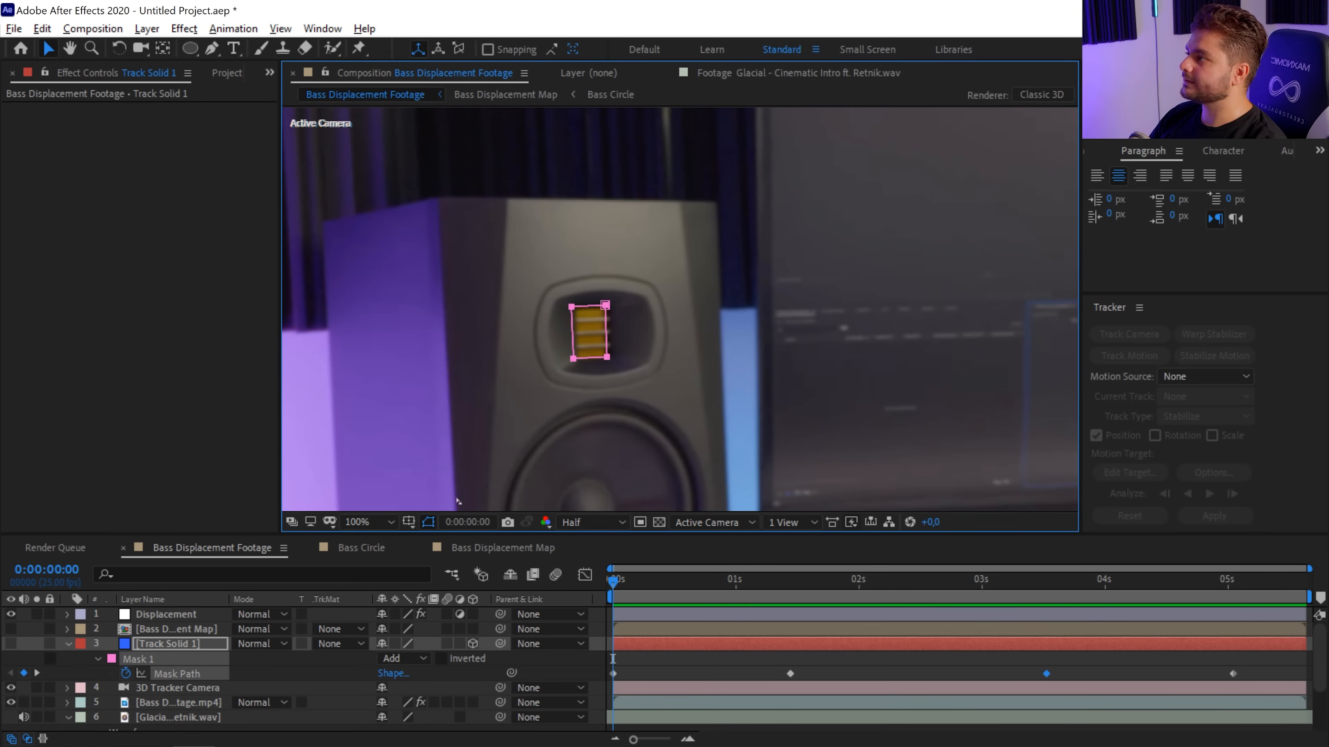
click(10, 644)
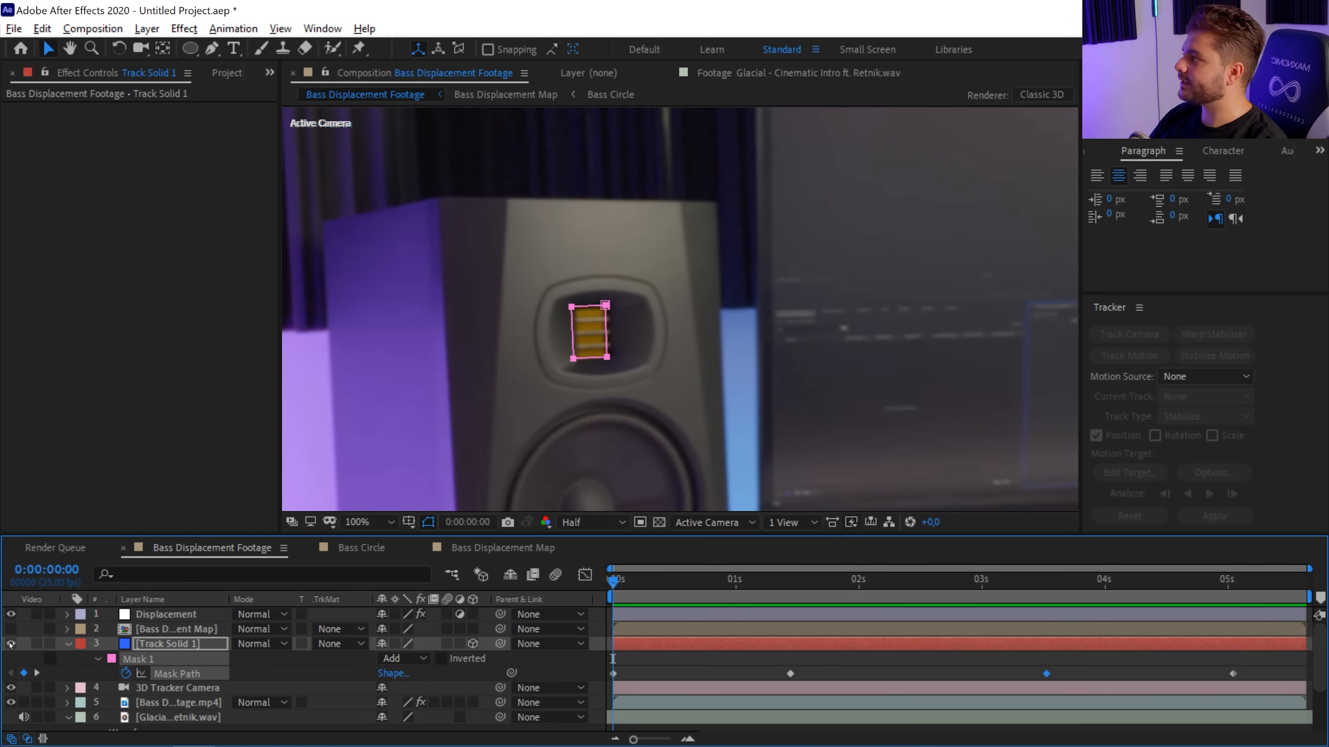
key(f)
drag(412, 673, 420, 672)
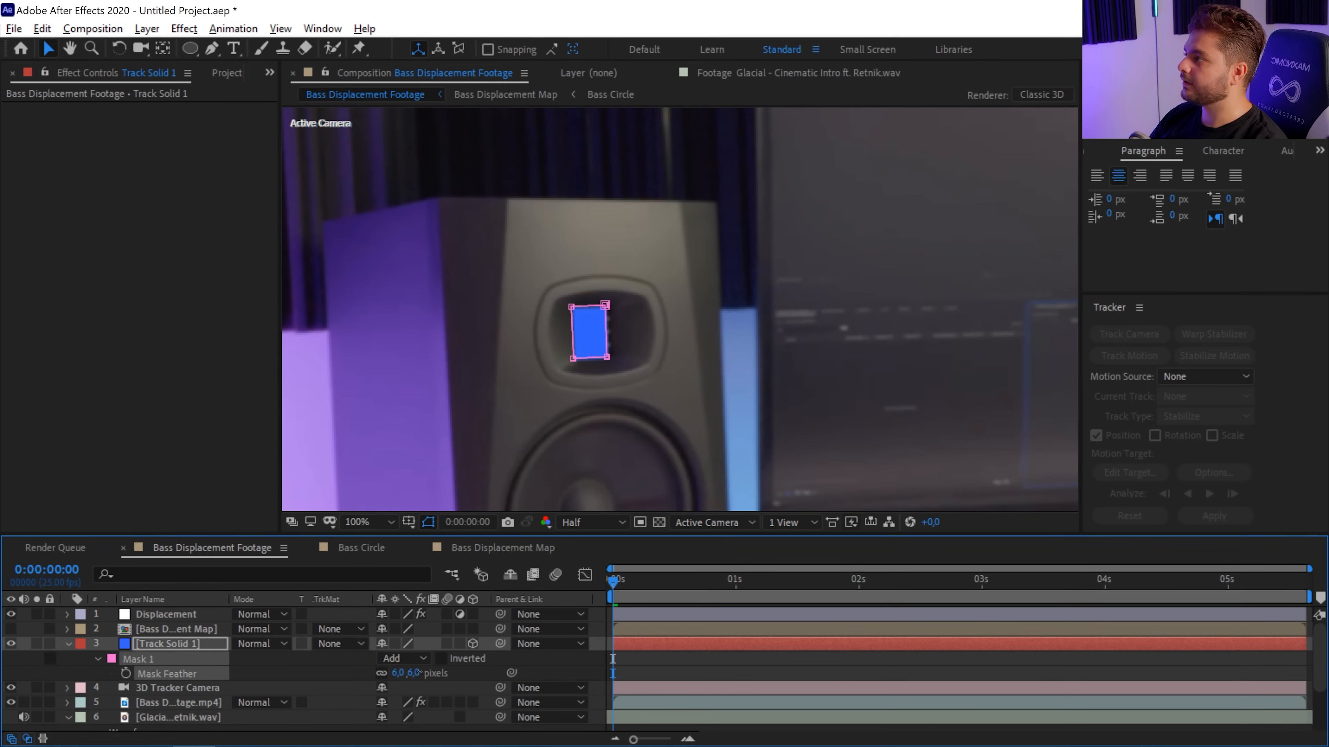
click(661, 647)
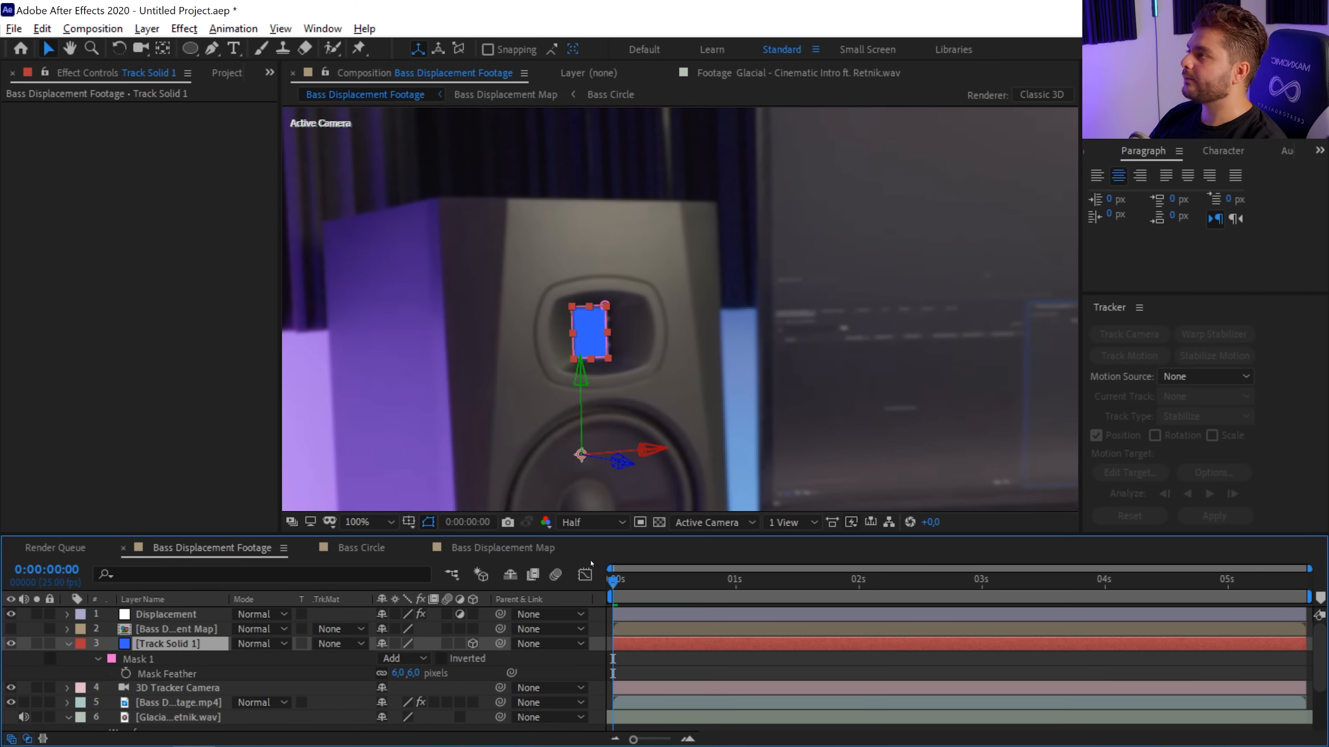
Step: Apply a Fill effect in golden yellow to Track Solid 1 and set the layer's blending mode to Add
click(183, 28)
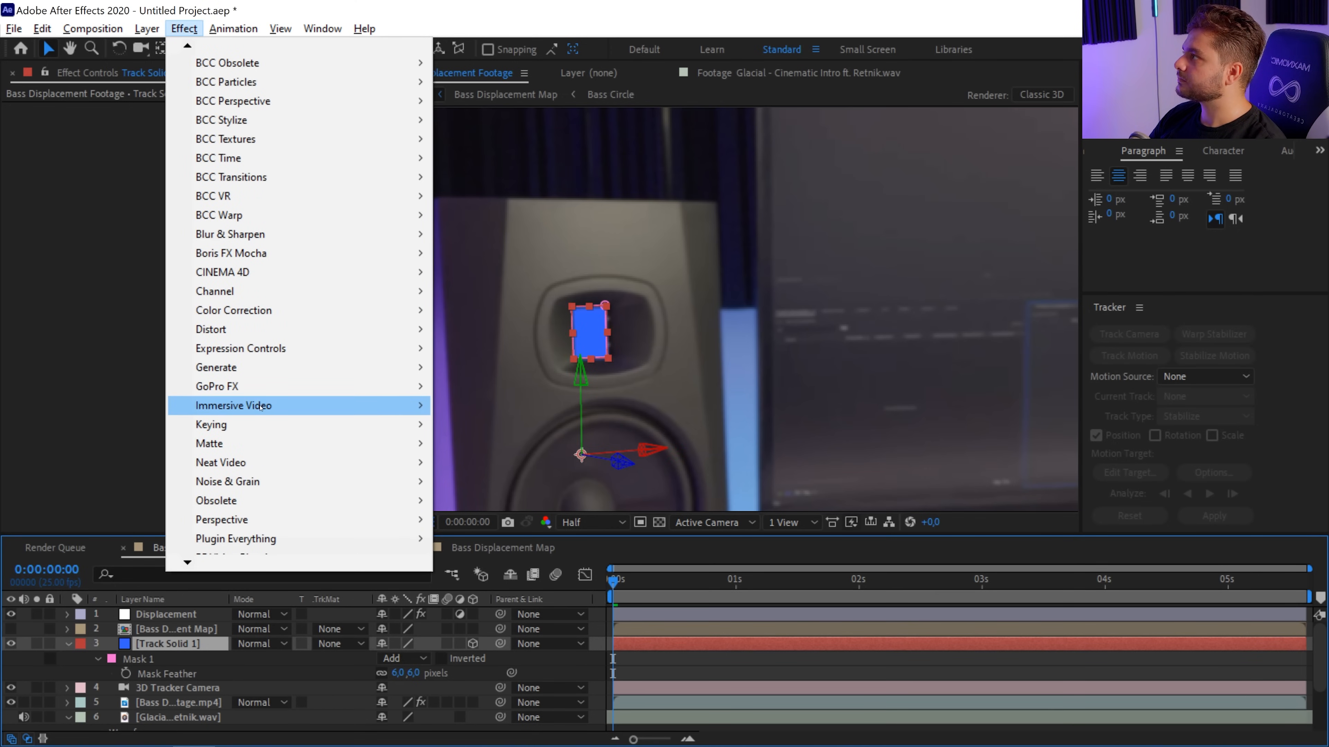
scroll(269, 518, down, 4)
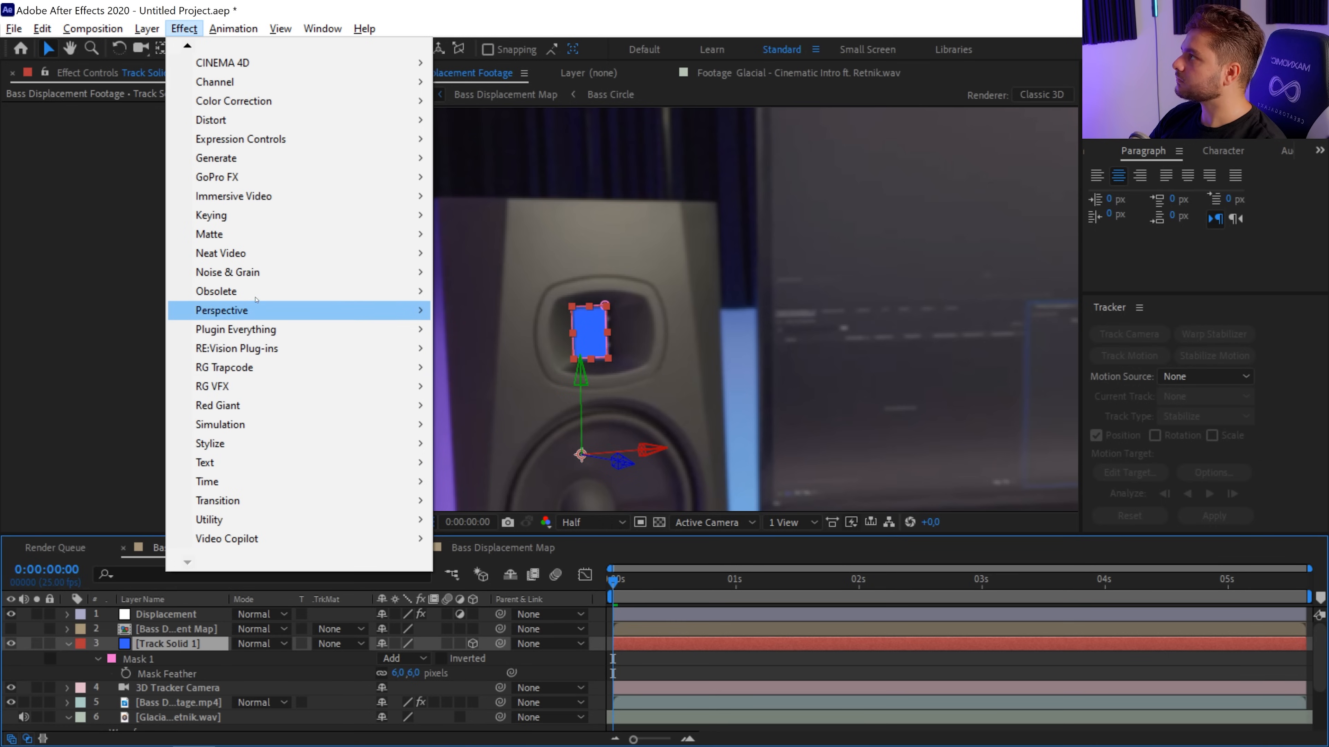
mouse_move(294, 158)
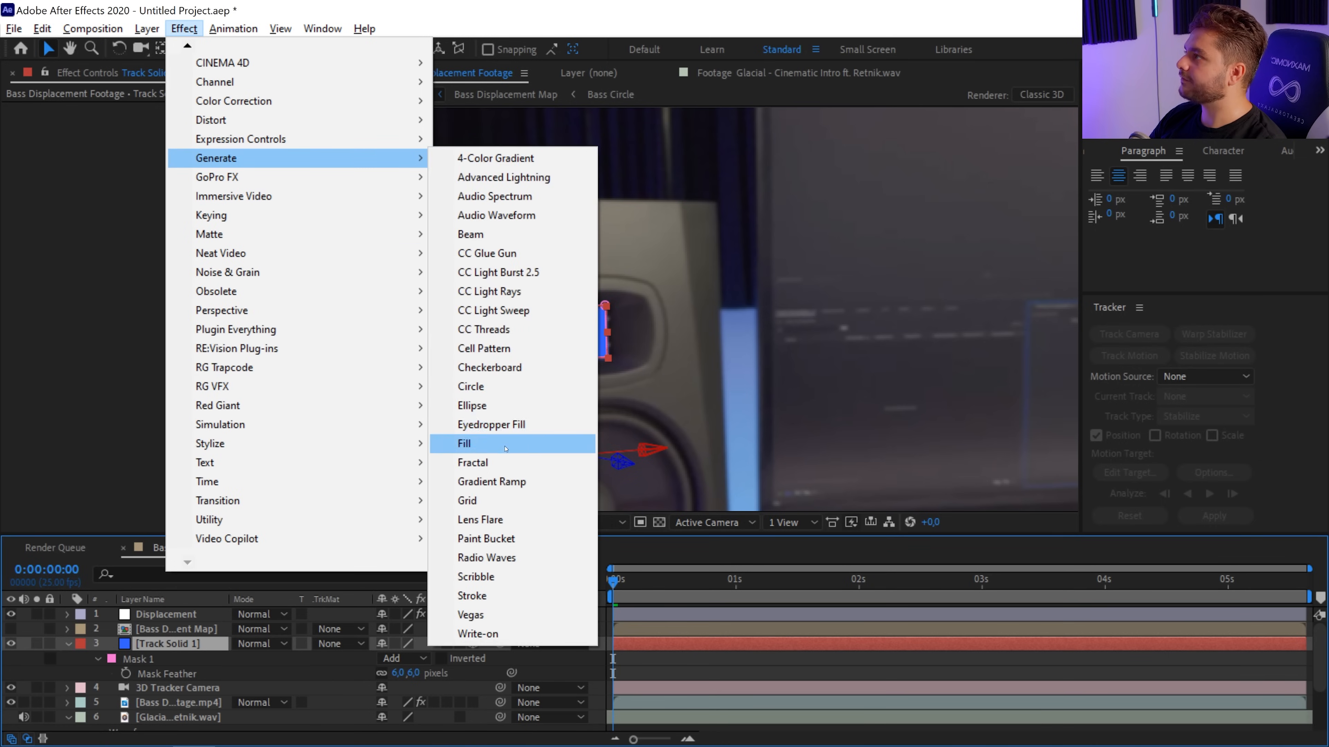
click(466, 445)
click(162, 153)
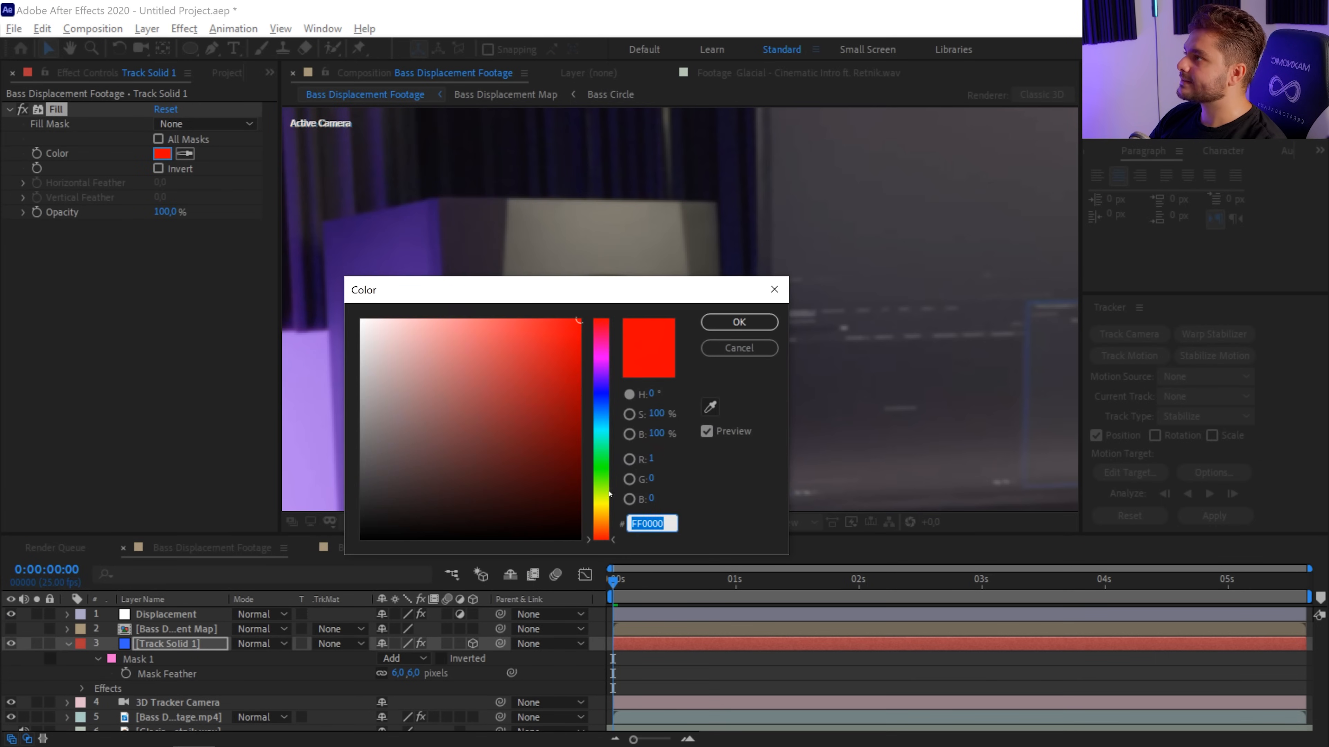
drag(610, 493, 603, 513)
click(739, 321)
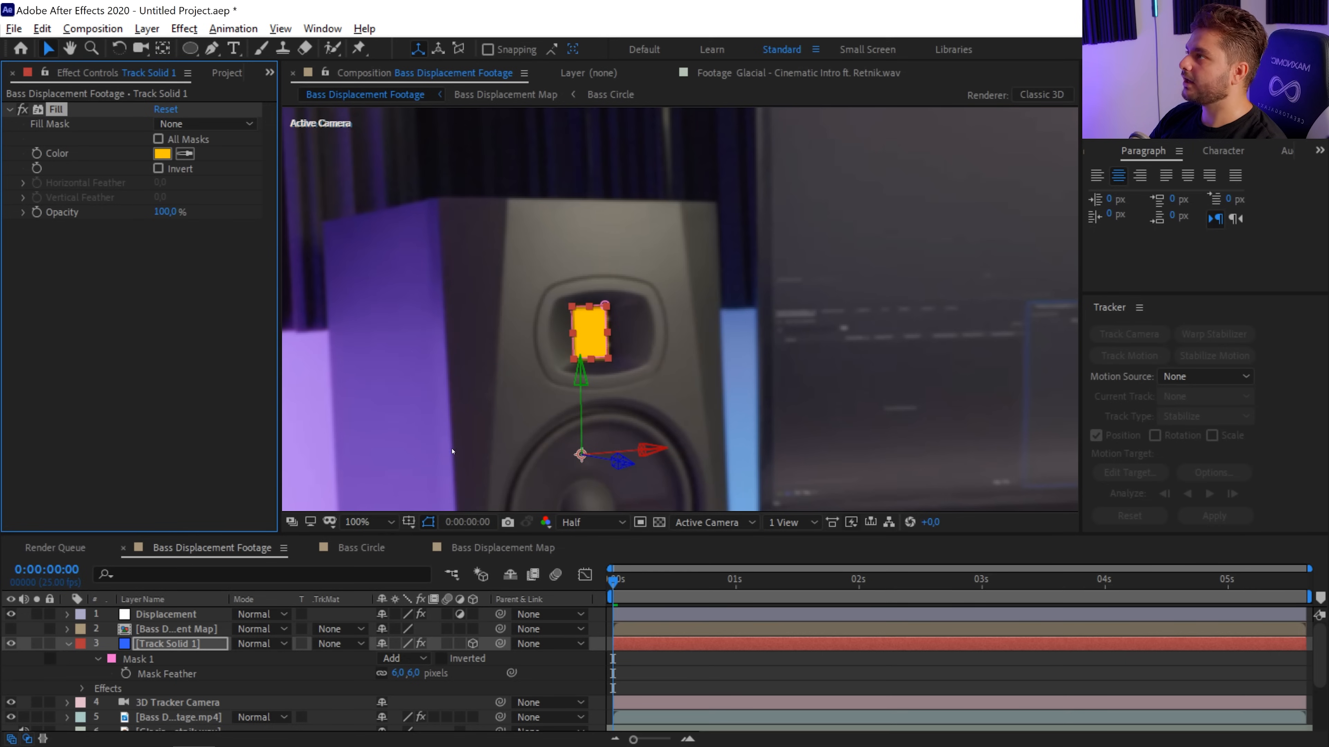
click(260, 644)
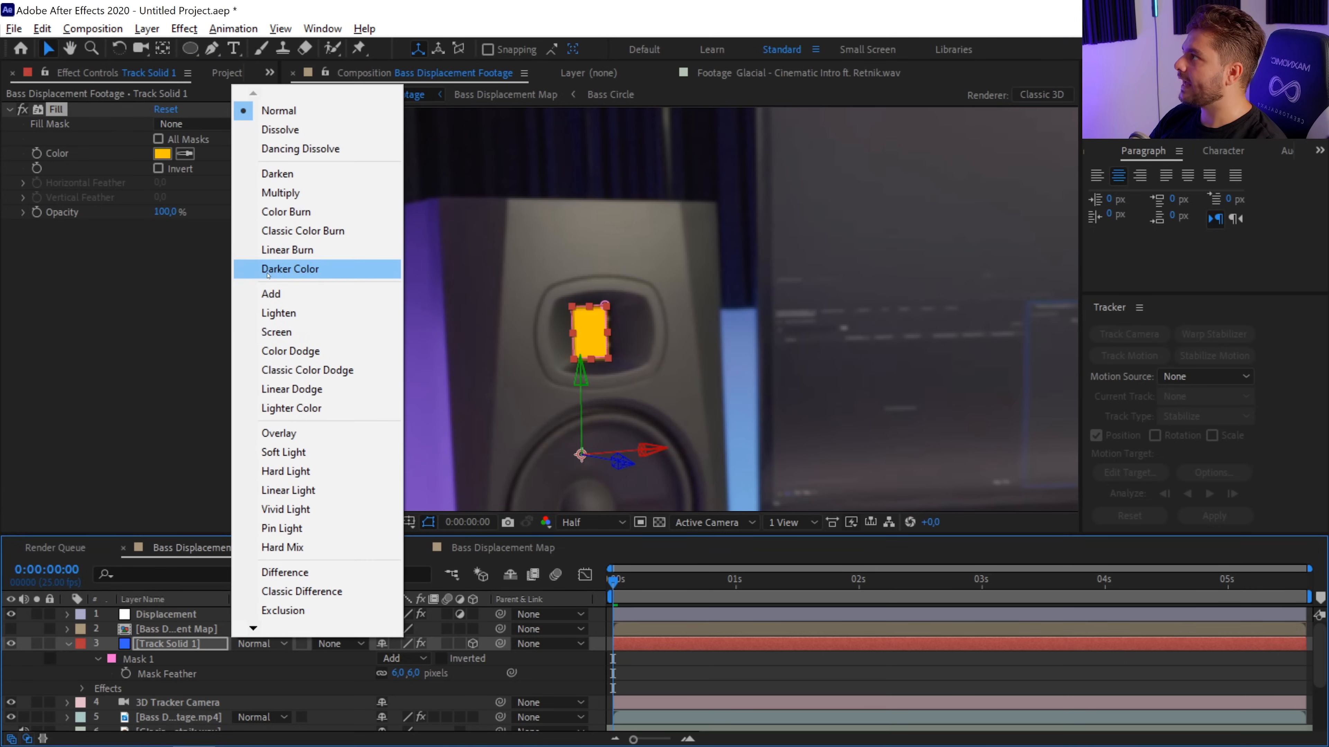
click(269, 291)
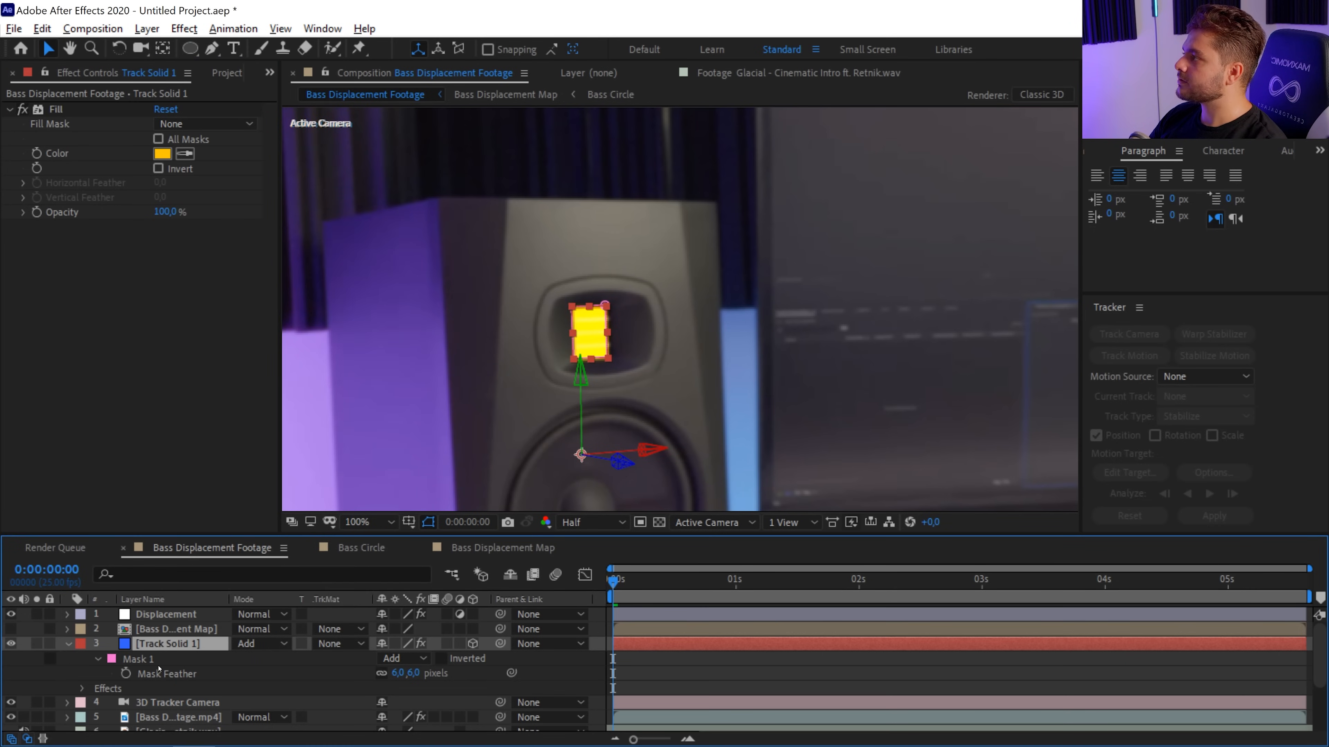
Step: Locate the kick at 0:00:01:11 using the audio waveform and trim the start of Track Solid 1 to that frame
click(152, 704)
drag(615, 587, 654, 588)
scroll(657, 632, down, 3)
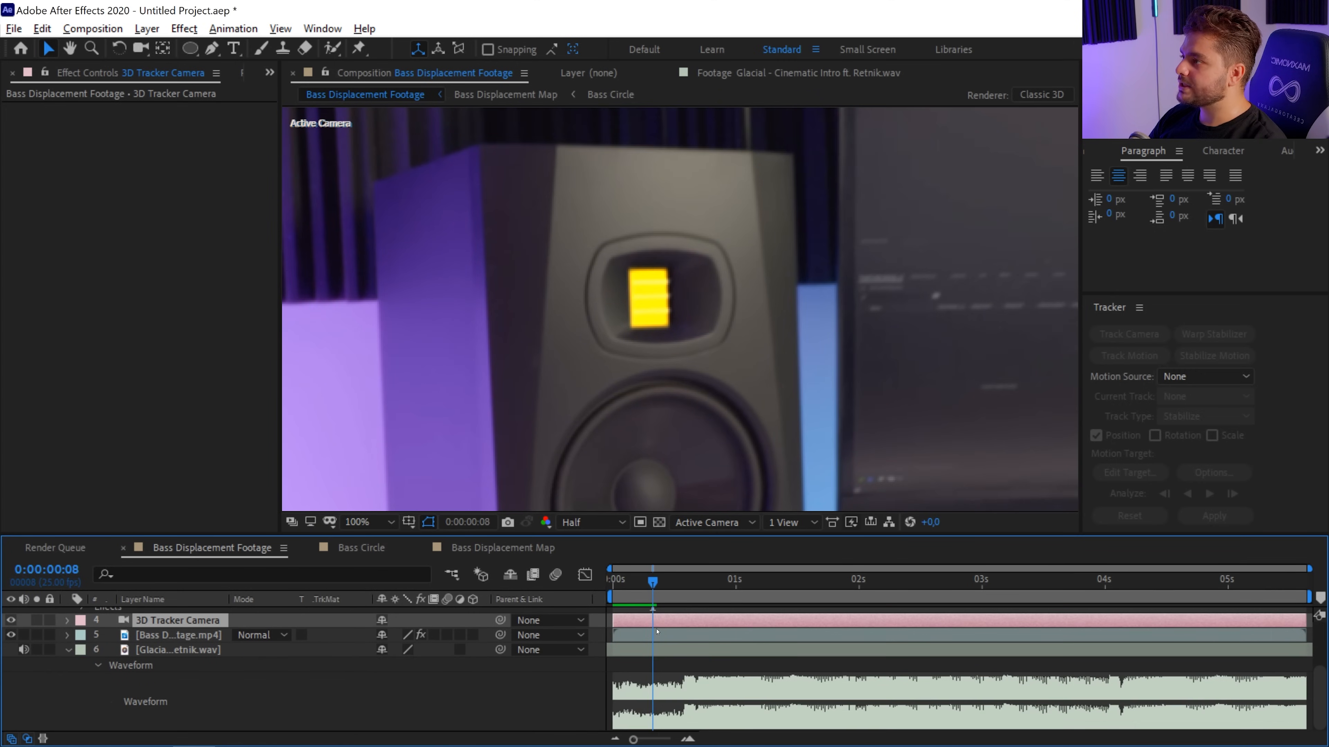
click(696, 584)
key(space)
click(766, 583)
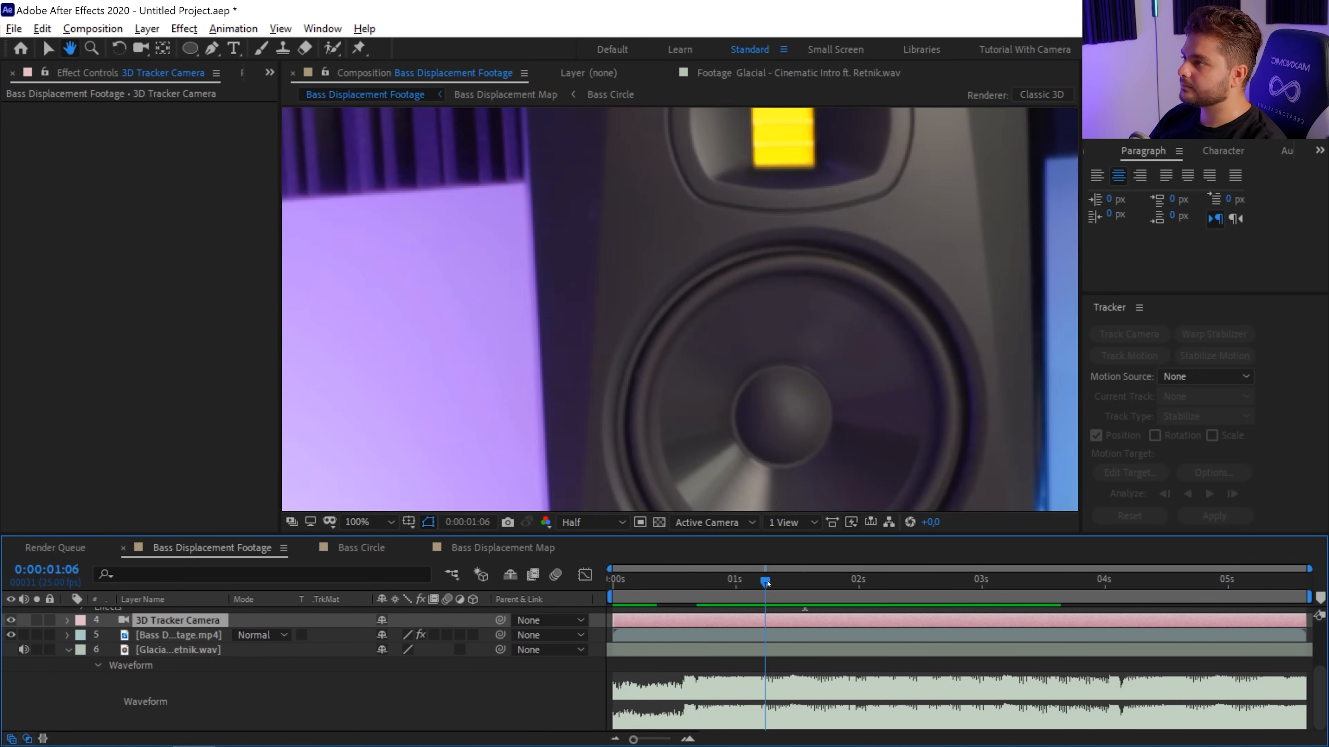
drag(766, 583, 790, 591)
scroll(777, 646, up, 3)
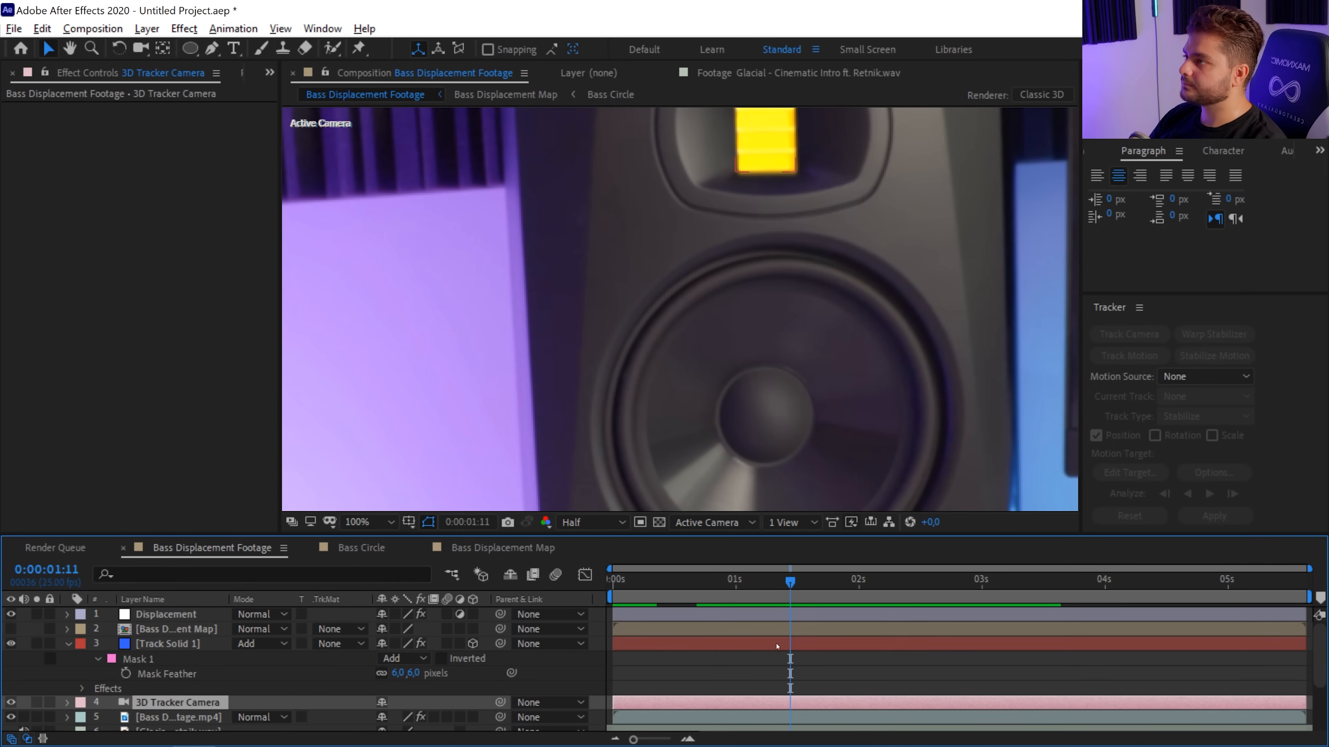
click(657, 649)
drag(614, 646, 790, 649)
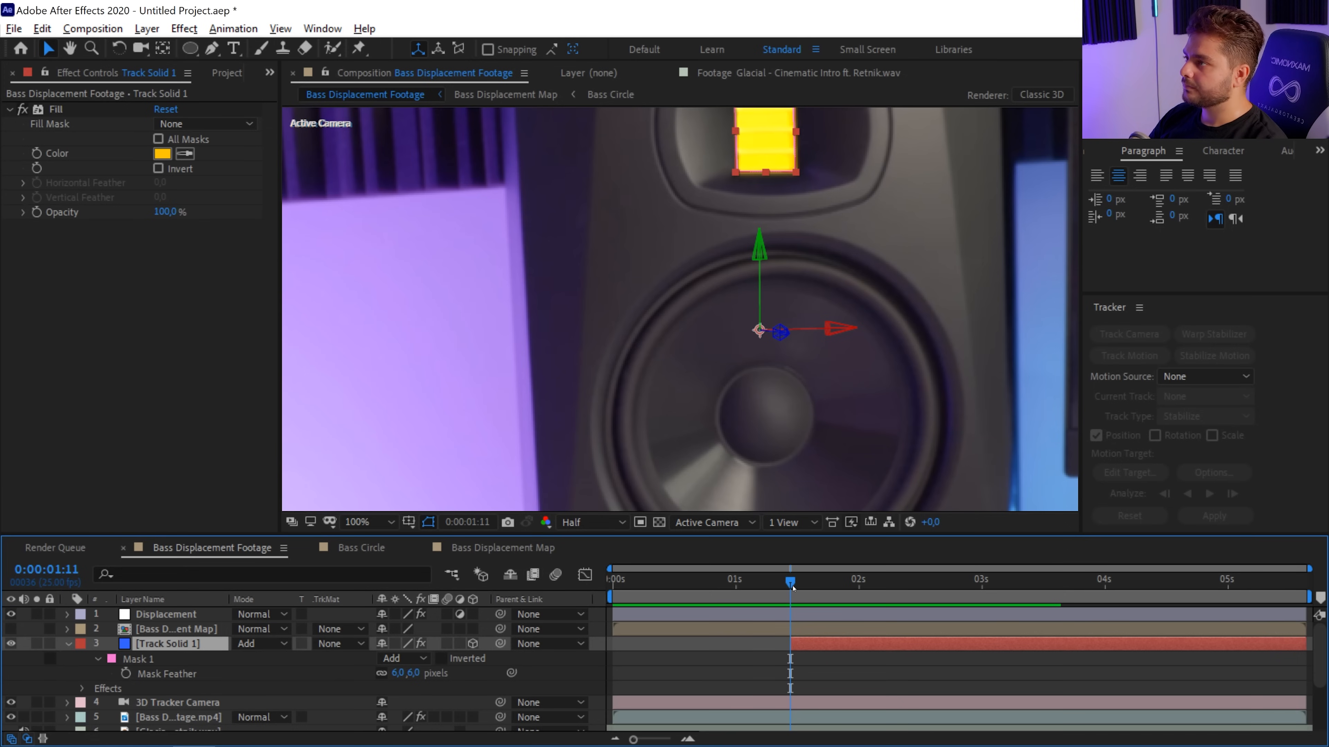
Step: Keyframe the Opacity of Track Solid 1 from 100% at 0:00:01:11 to 0% at 0:00:01:21
key(t)
click(111, 659)
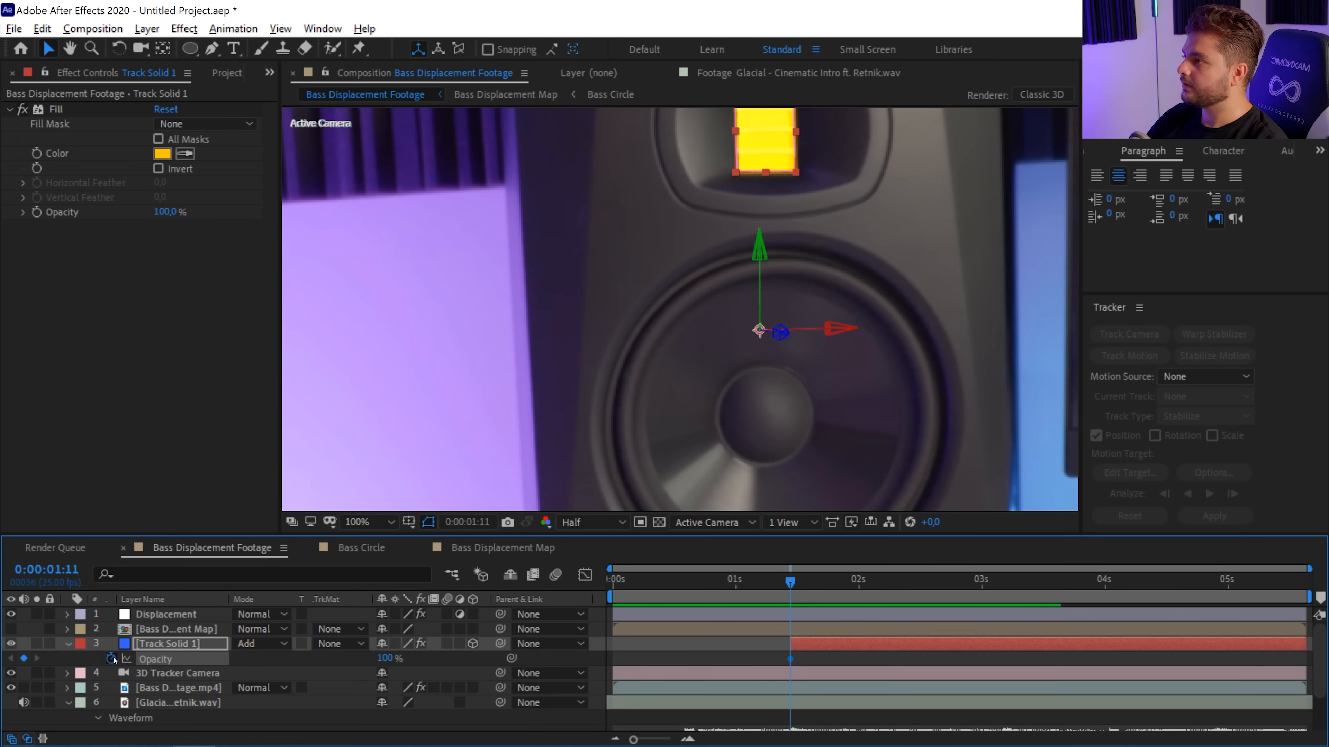
key(shift+Page_Down)
key(shift+Page_Up)
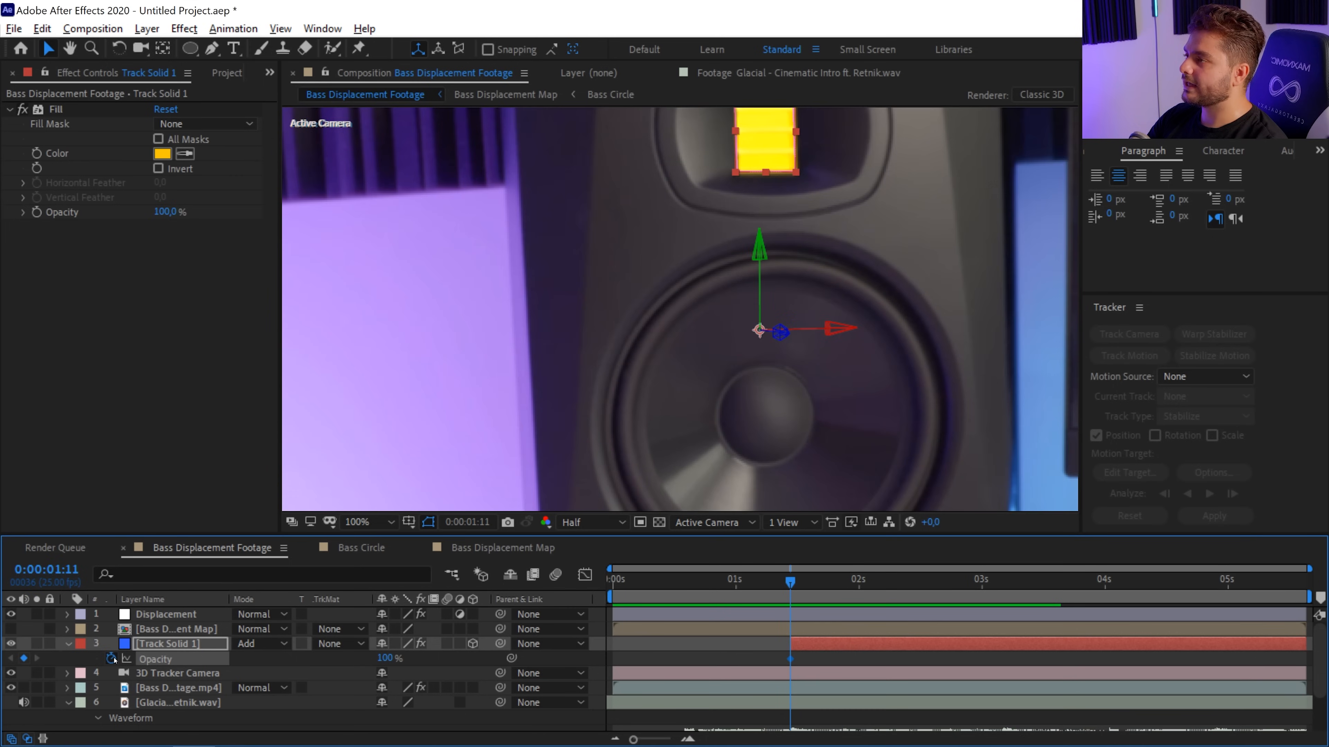
key(shift+Page_Down)
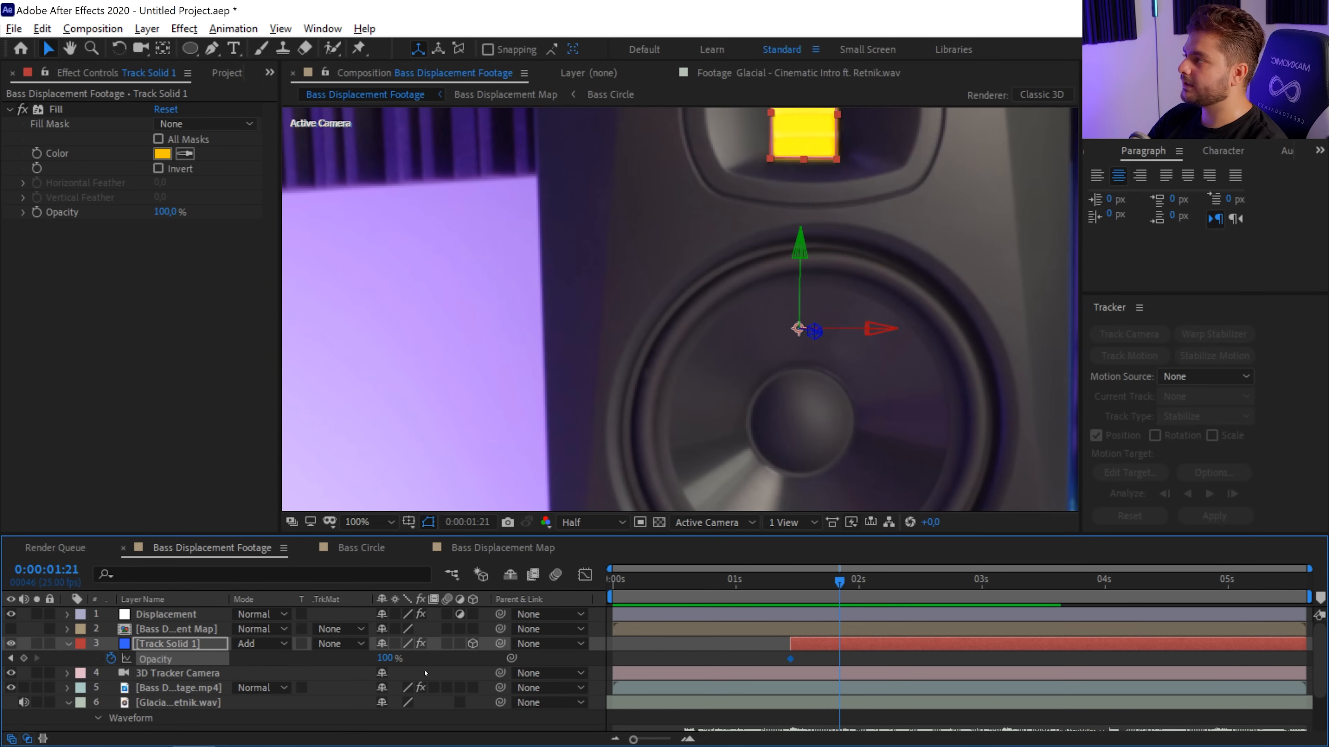
click(385, 658)
text(0)
key(Return)
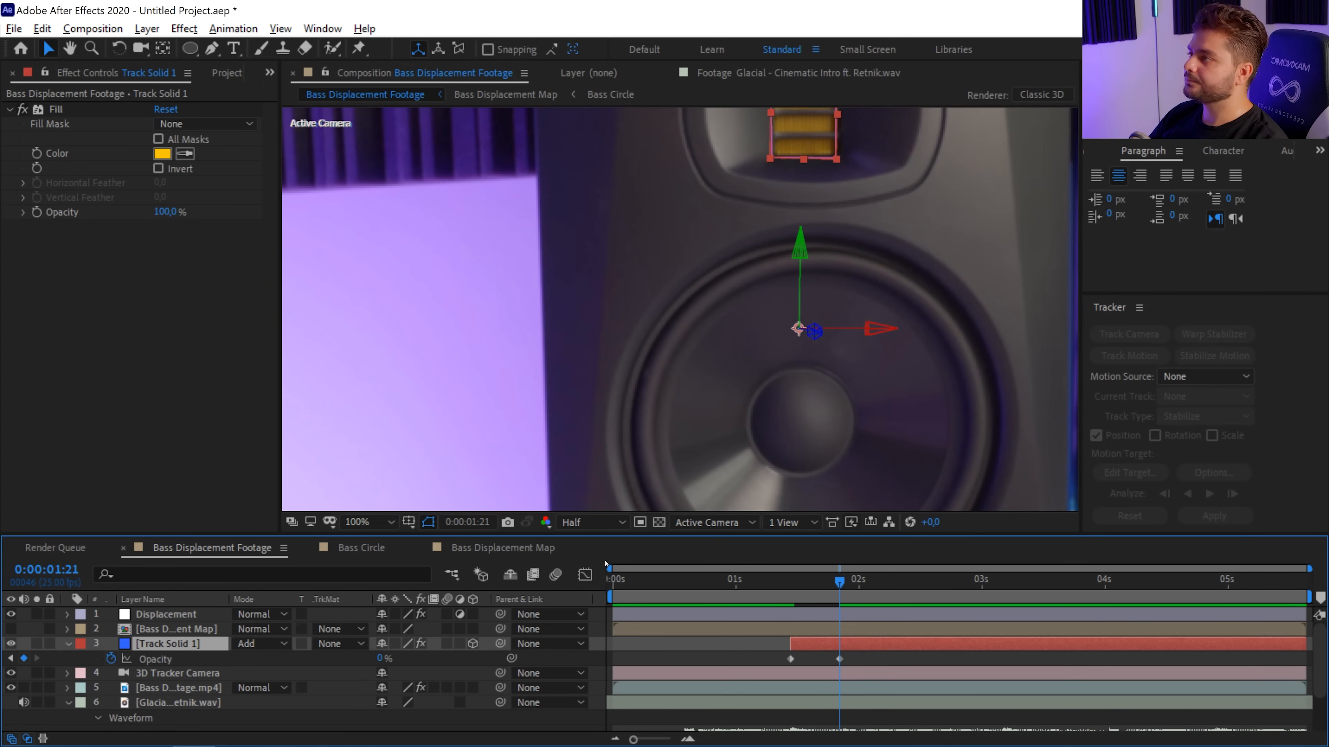
Step: Split Track Solid 1 at 0:00:01:21 and delete the part after the fade-out
click(42, 28)
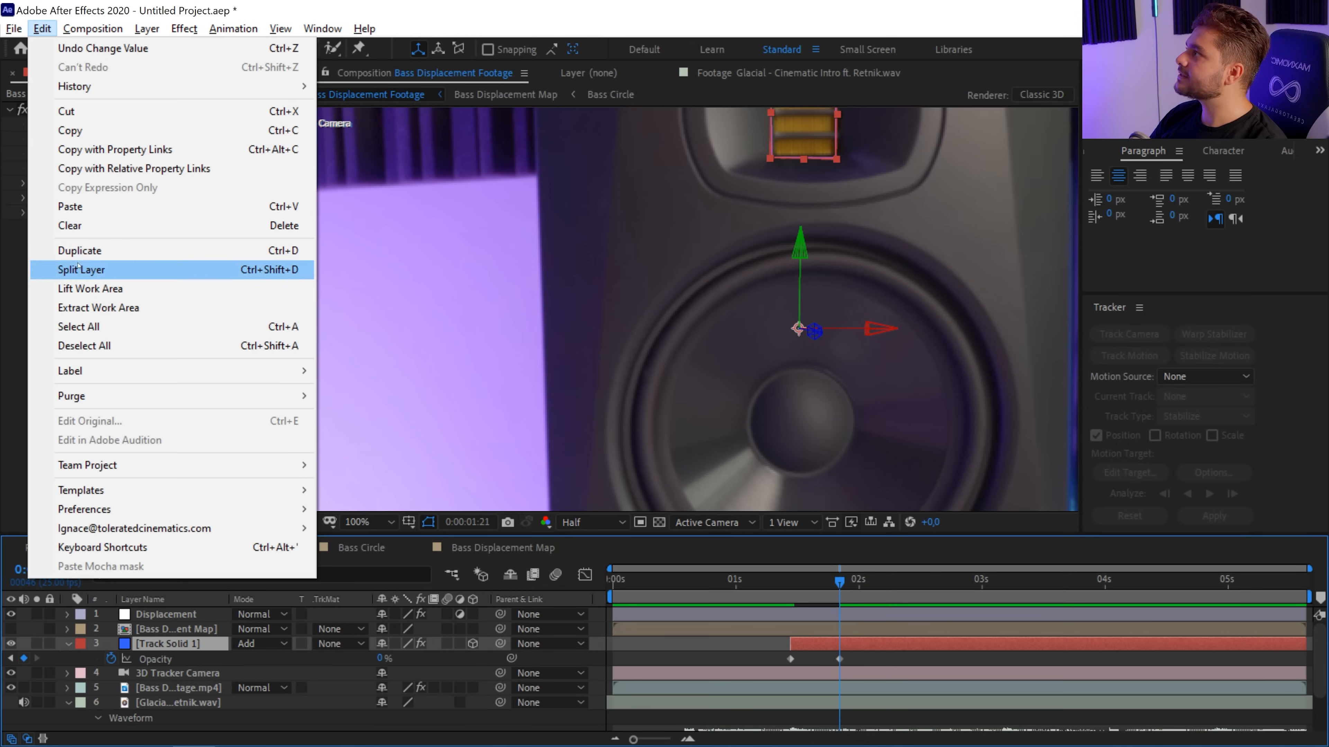
click(79, 270)
key(Delete)
click(811, 645)
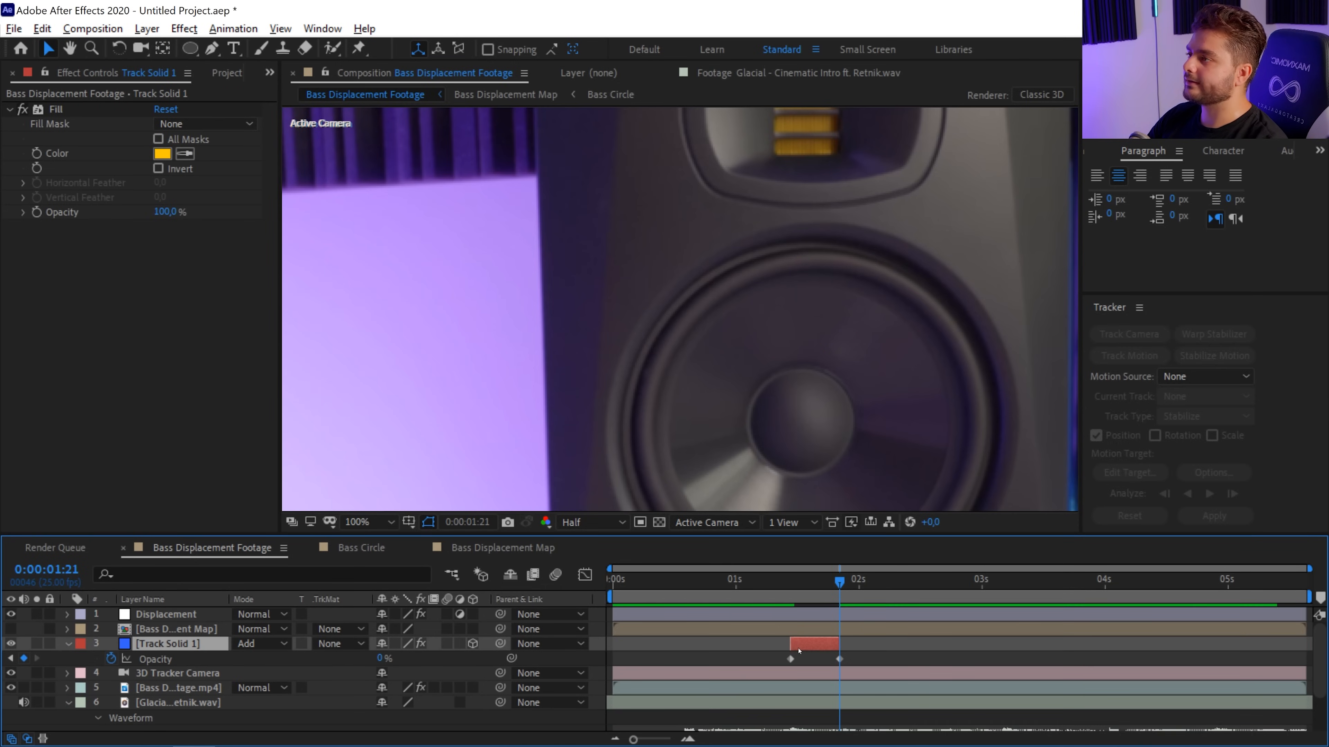
Step: Duplicate the trimmed Track Solid 1 twice, placing one copy at the 0:00:03:04 kick and the other just before the five-second mark
scroll(804, 651, down, 3)
drag(845, 588, 1002, 583)
key(space)
scroll(893, 653, up, 3)
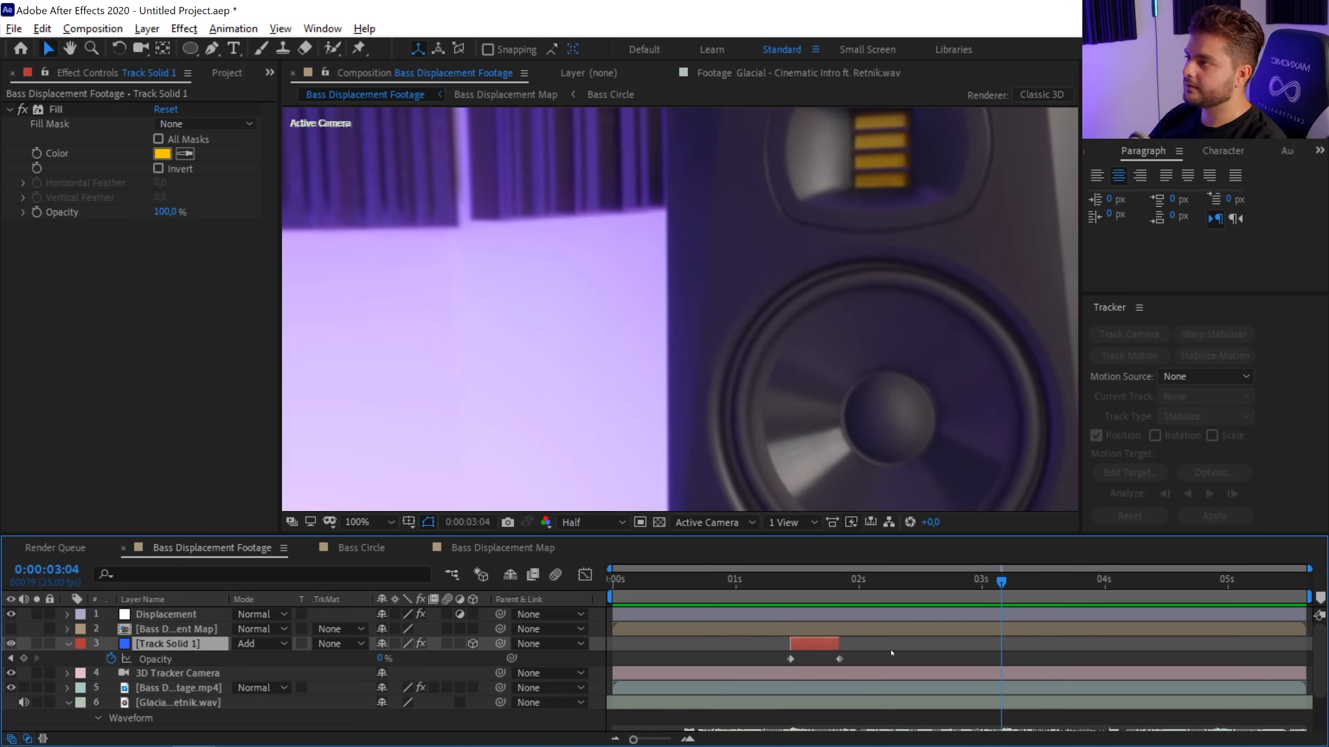
key(ctrl+d)
drag(810, 646, 1240, 647)
key(ctrl+d)
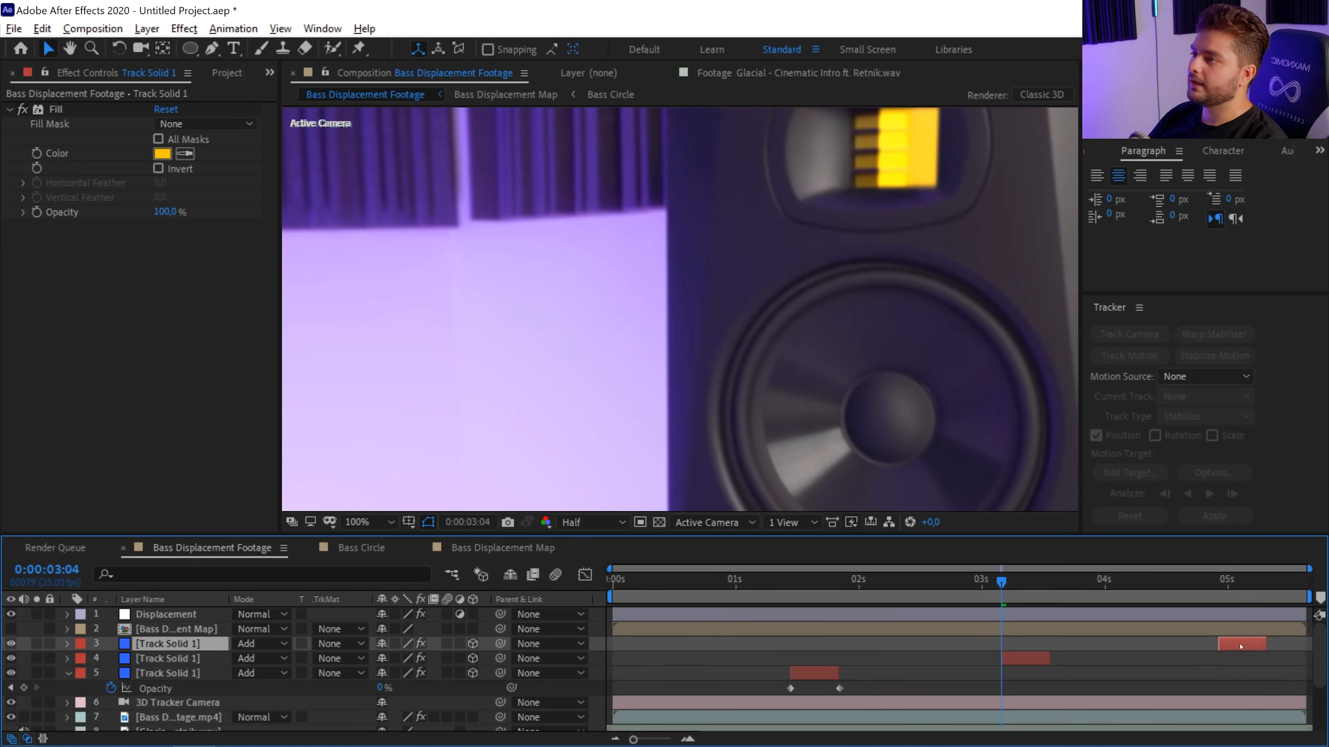
Step: Duplicate the 3D Tracker Camera layer
shift+click(178, 674)
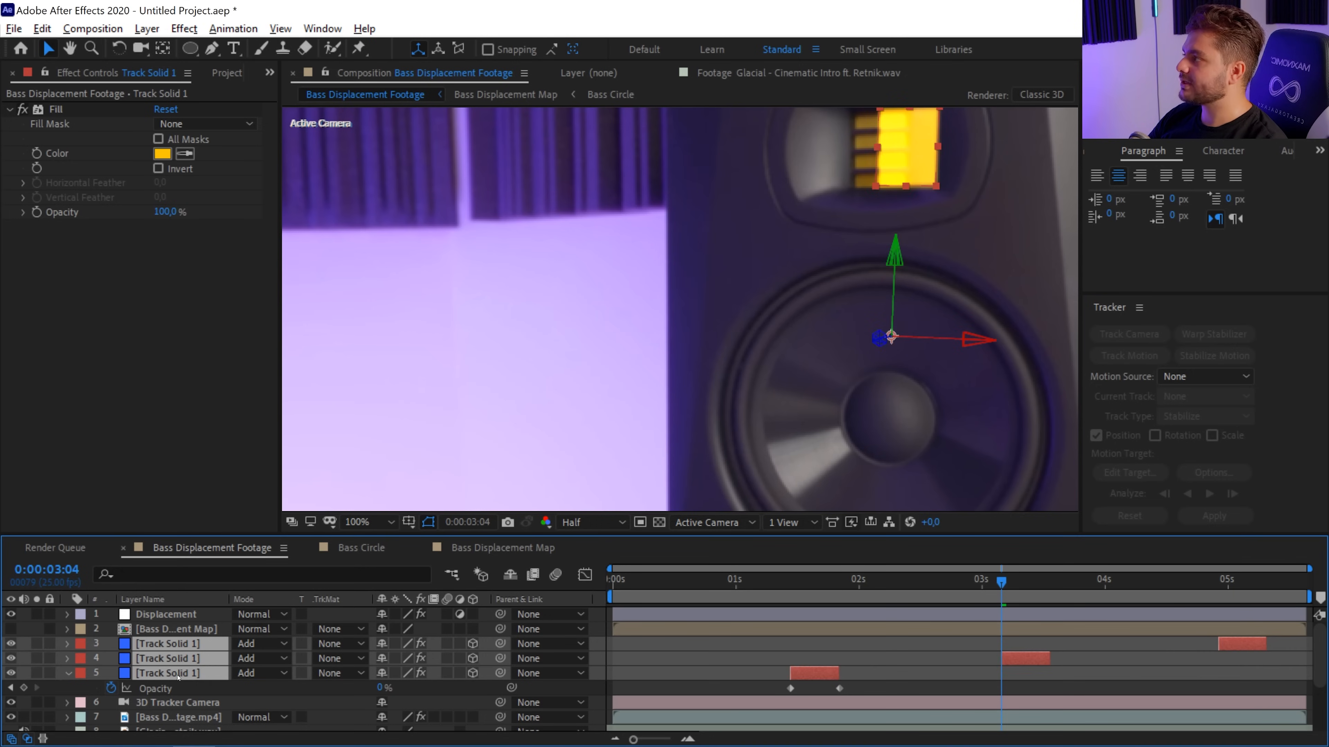
click(163, 704)
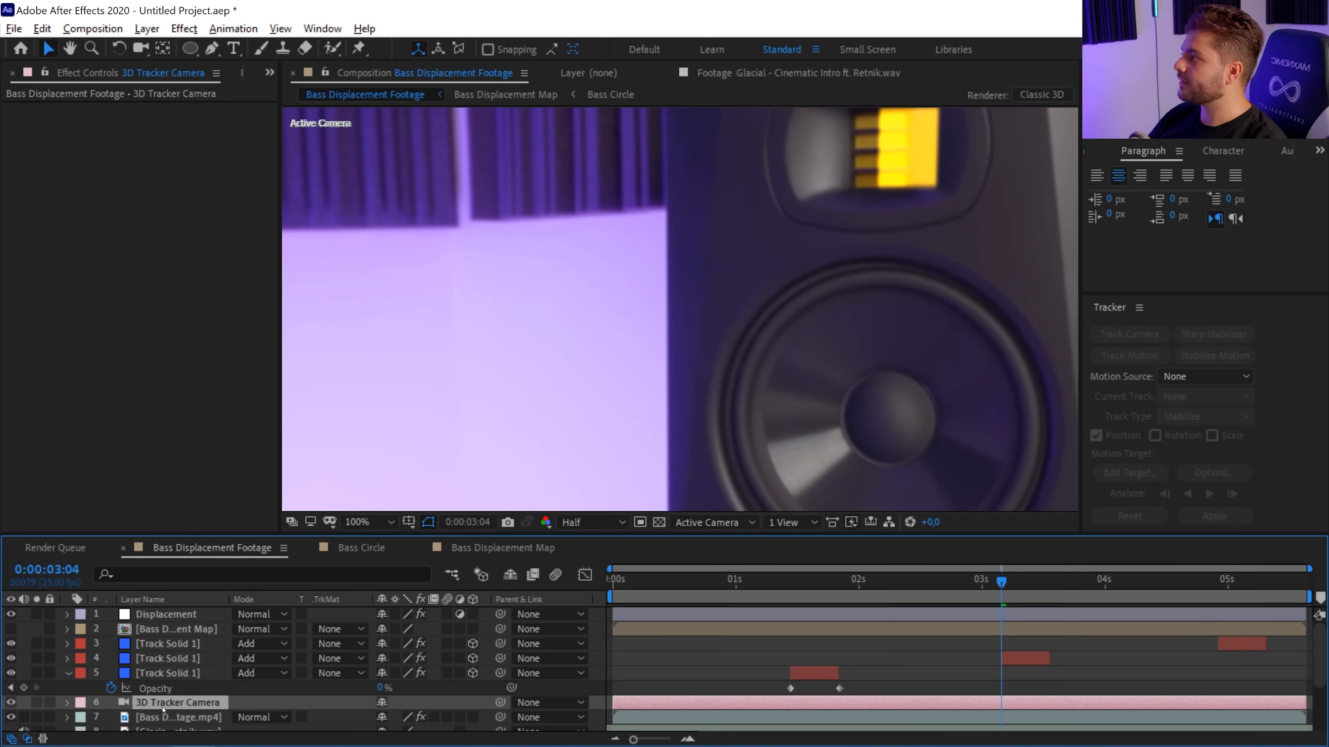
key(ctrl+d)
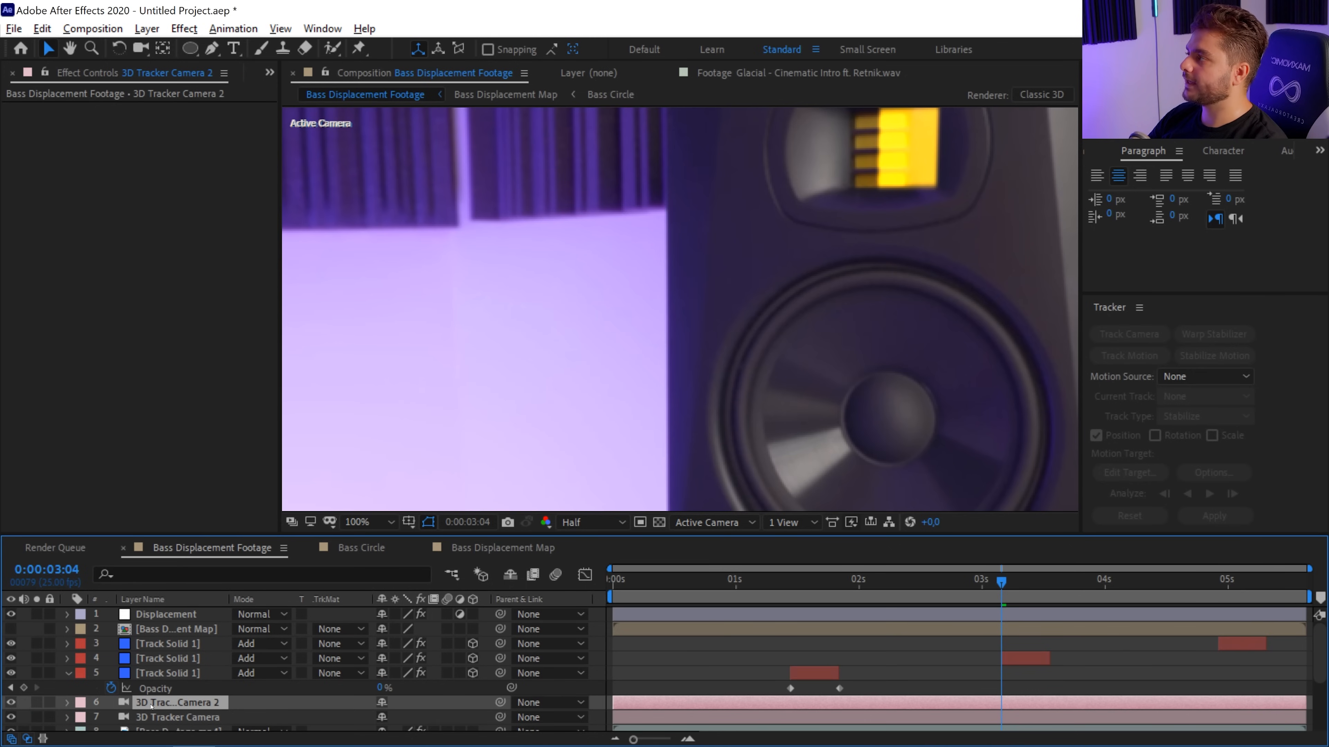
Step: Try to pre-compose the three Track Solid 1 layers and the duplicated camera as Kicks
shift+click(168, 644)
click(147, 28)
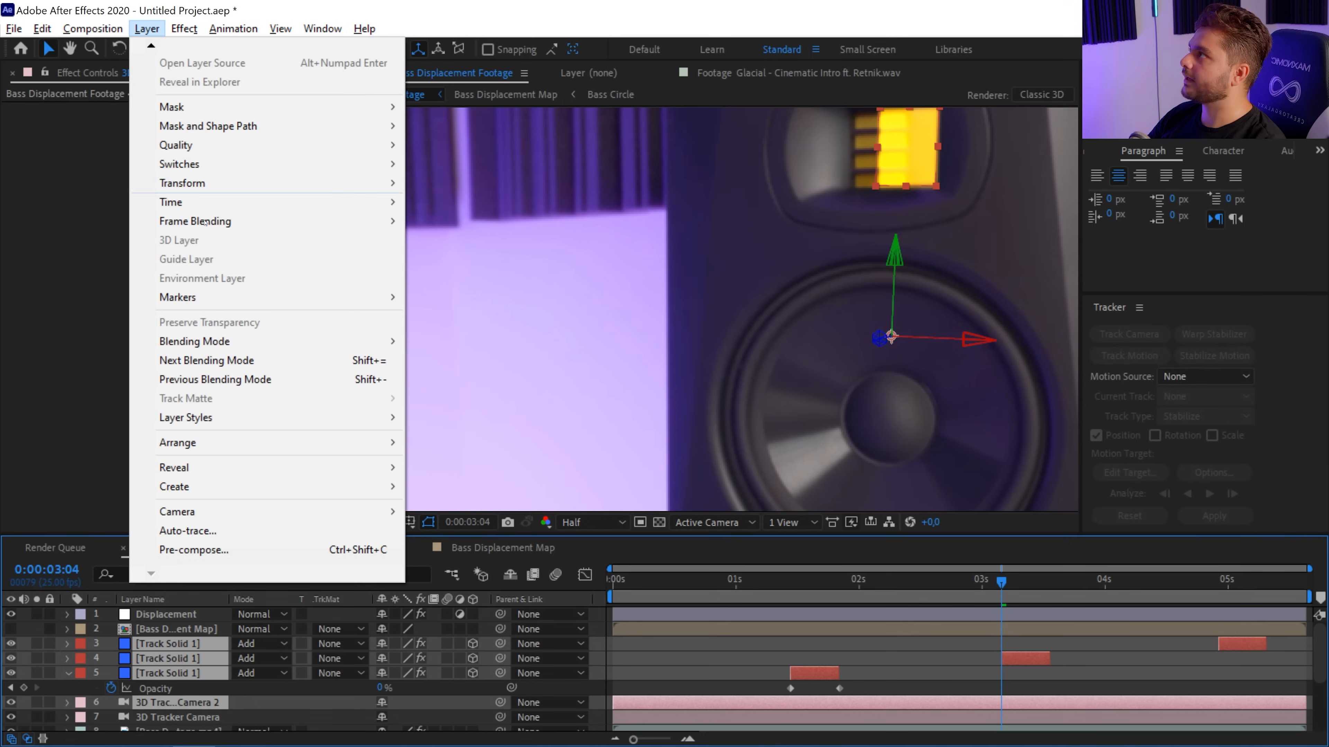
click(194, 550)
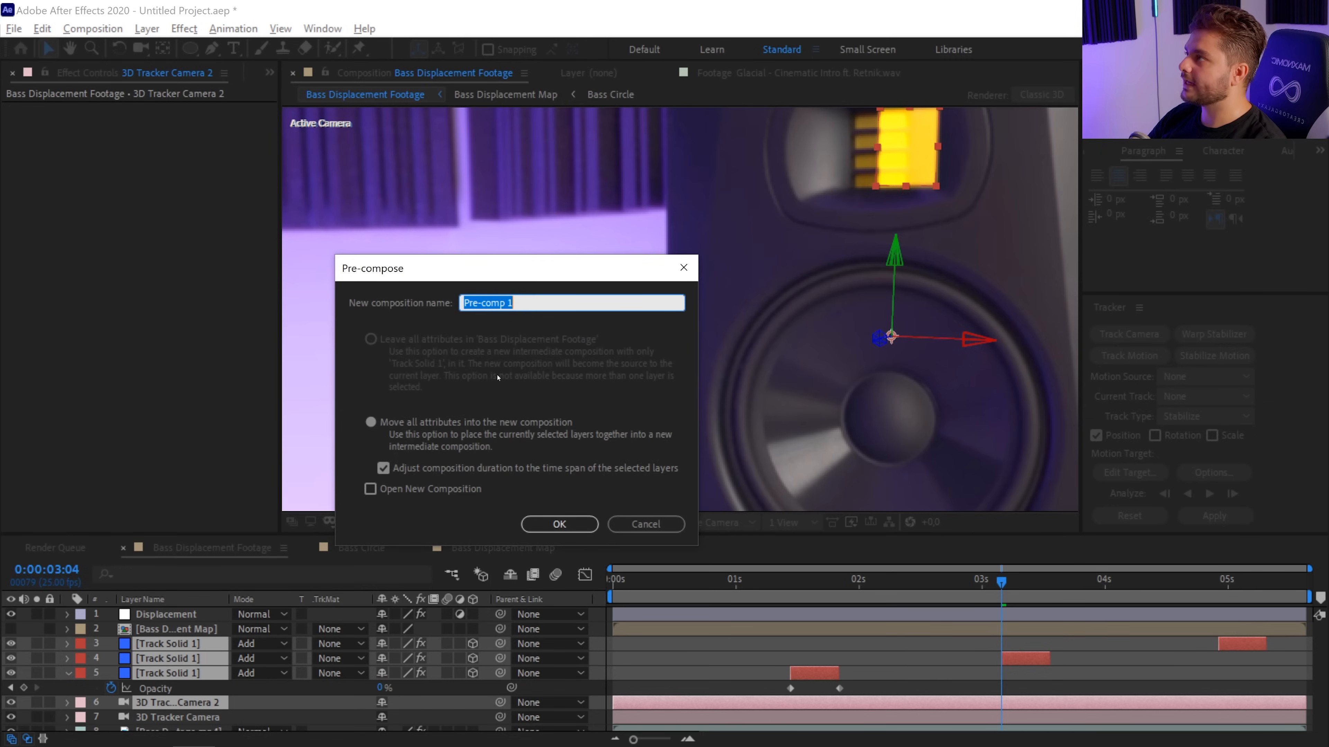
text(Kicks)
key(Return)
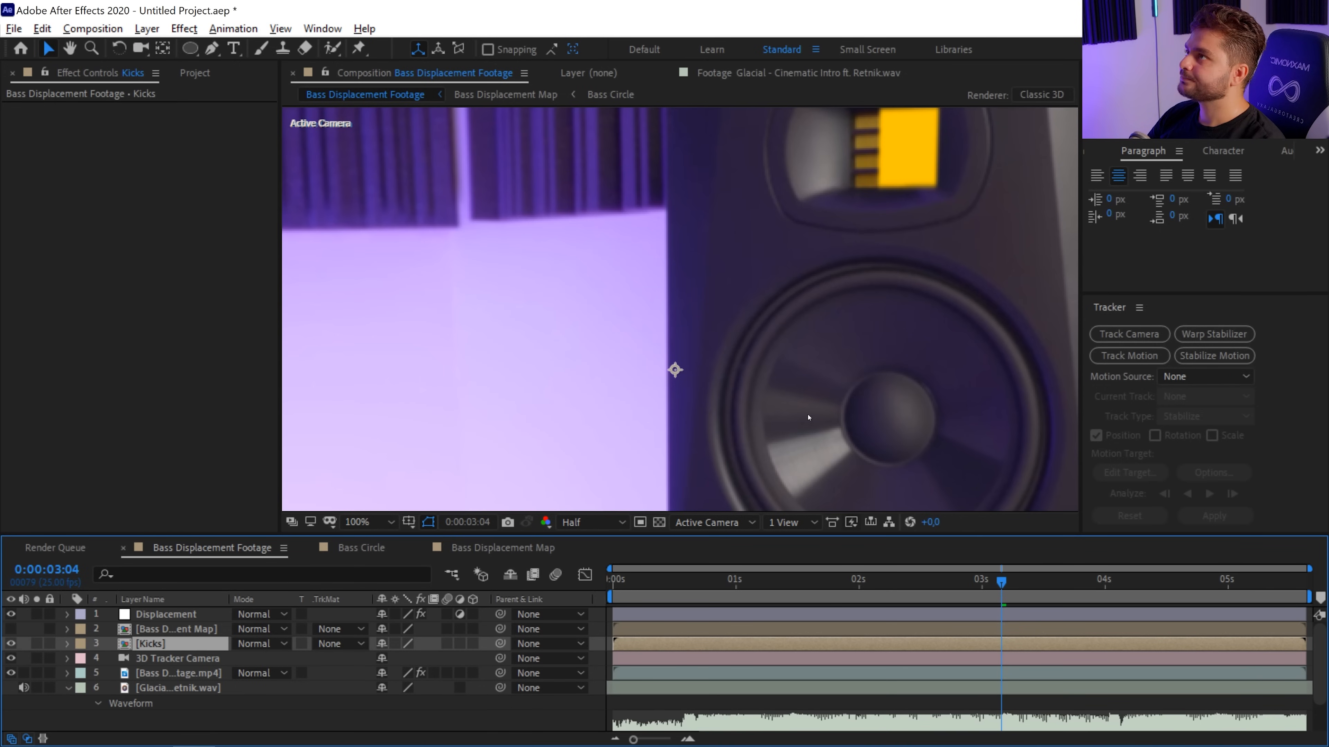
key(comma)
key(ctrl+z)
Step: Realign the mask of the Track Solid 1 copy at 0:00:03:04 with the tweeter ribbon and check the fit
click(1015, 660)
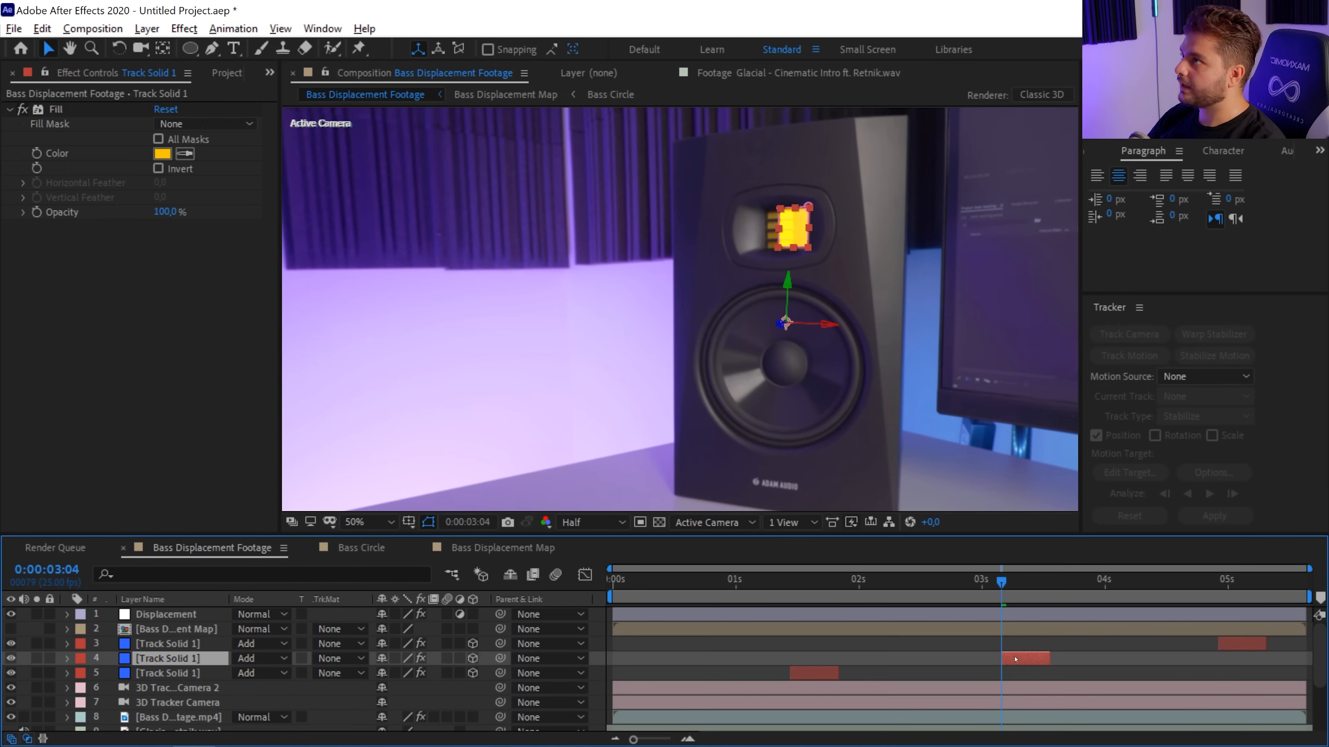
click(810, 201)
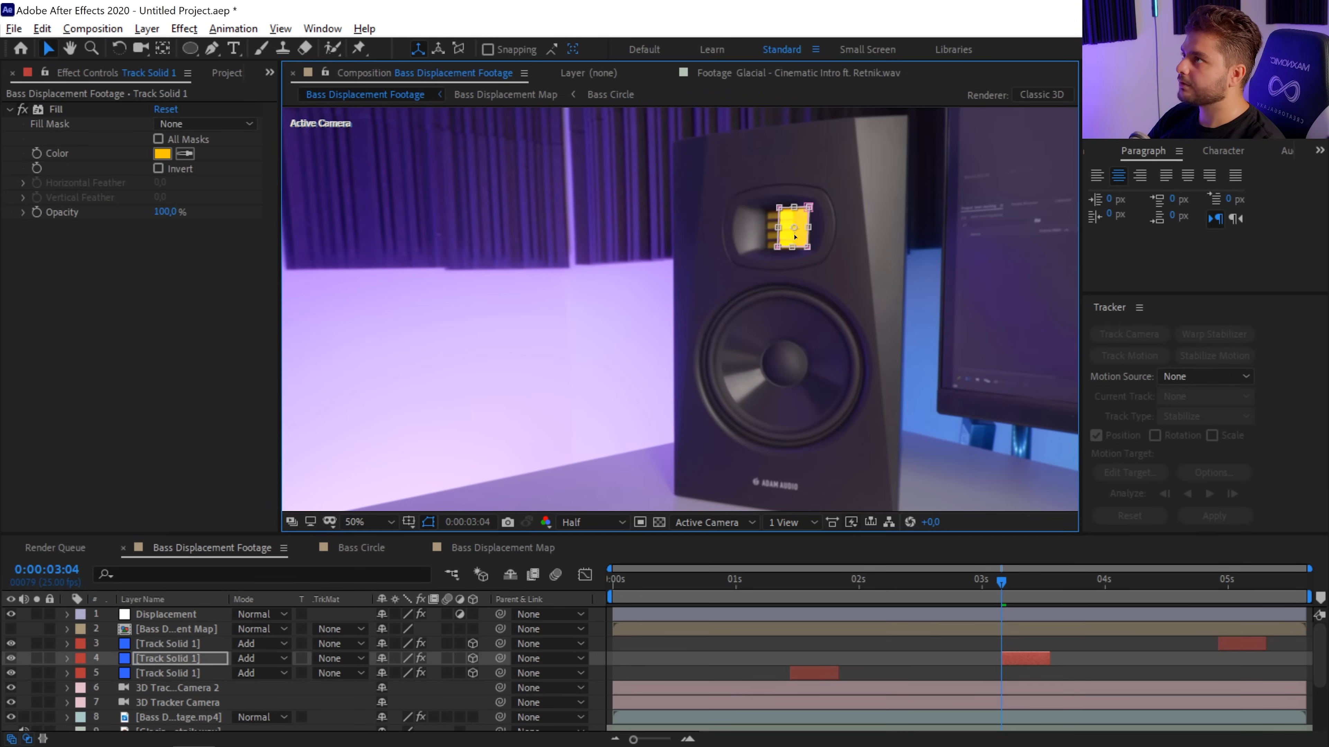
drag(795, 237, 785, 240)
key(u)
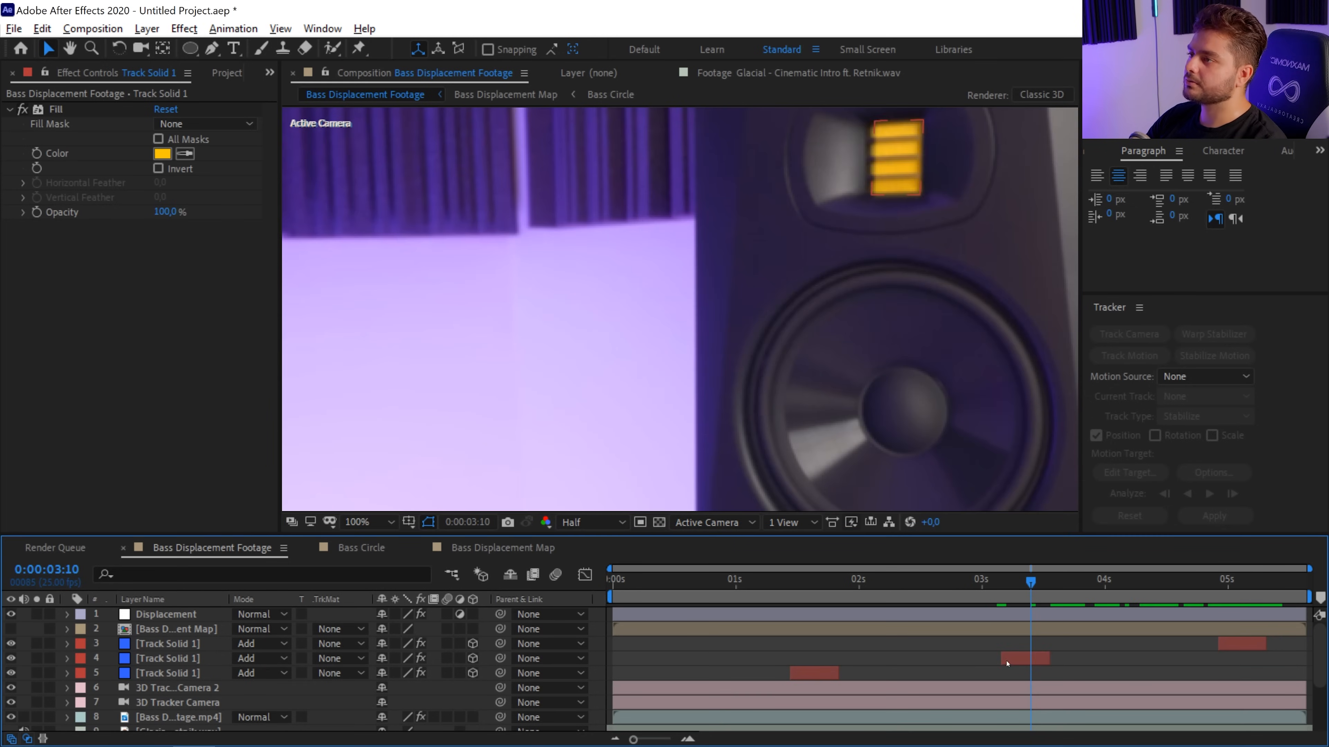
drag(1031, 582, 986, 591)
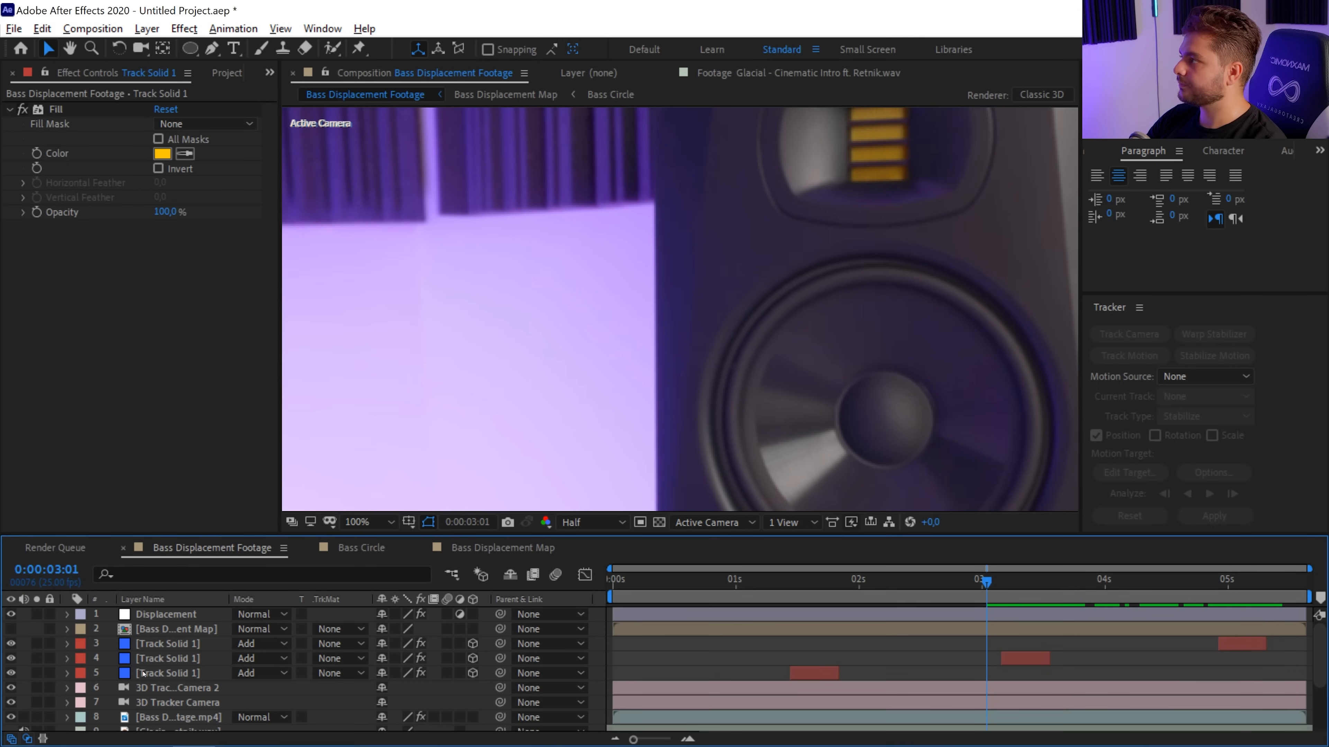
Step: Pre-compose the three Track Solid 1 layers together with the duplicated tracker camera into a composition named Kicks
click(143, 674)
shift+click(168, 644)
shift+click(158, 692)
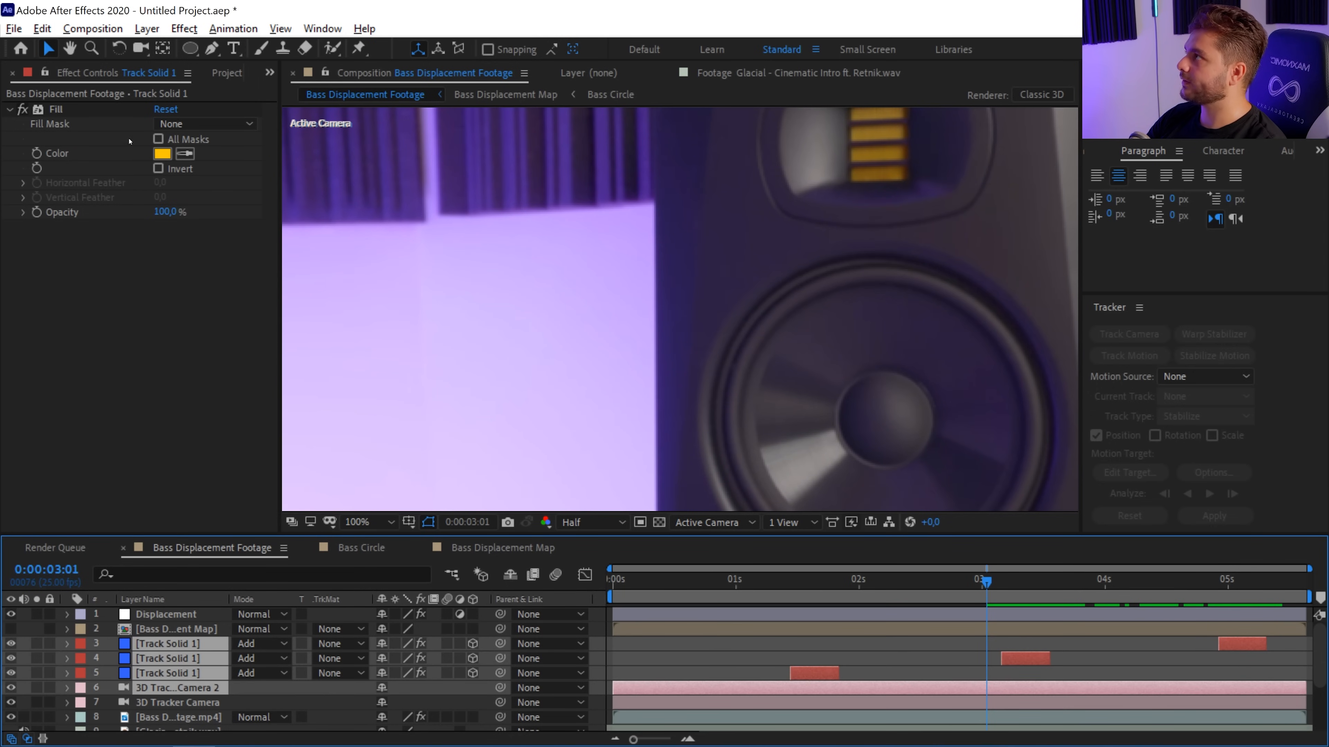
click(146, 28)
click(192, 550)
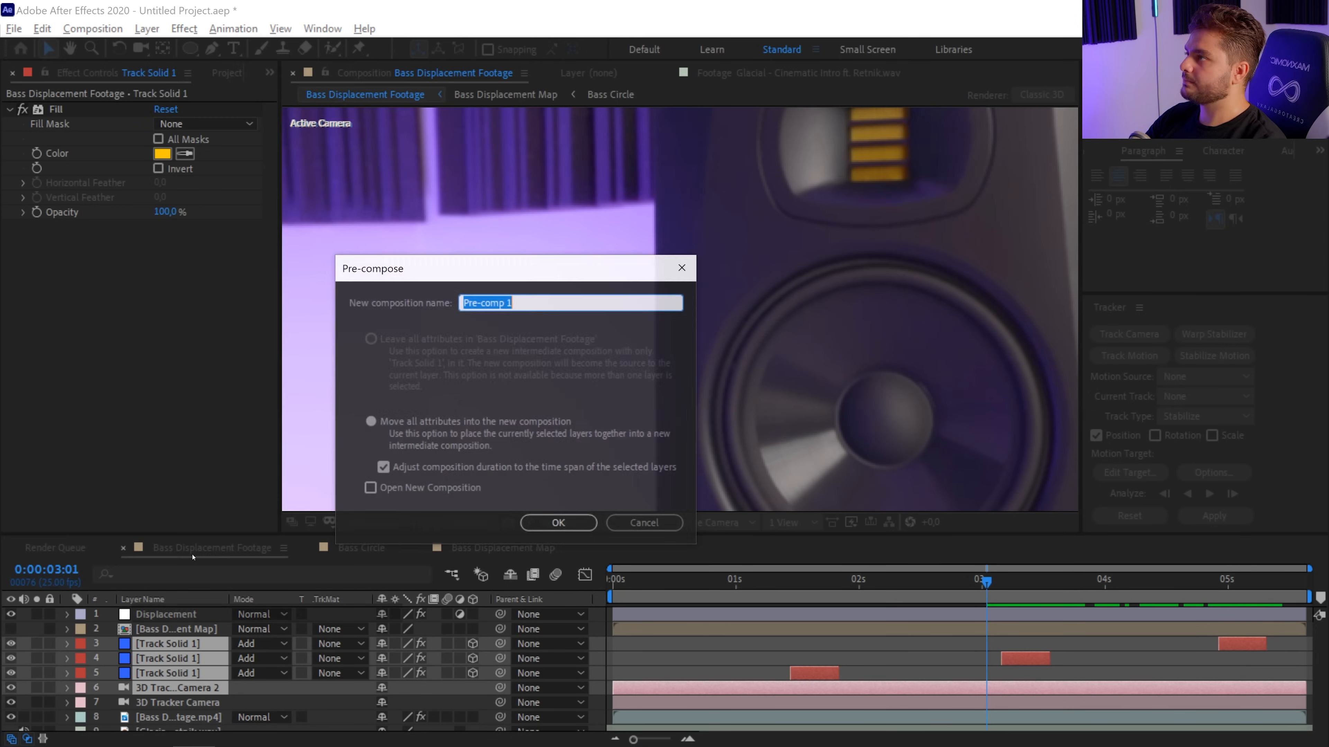
text(Kicks)
key(Return)
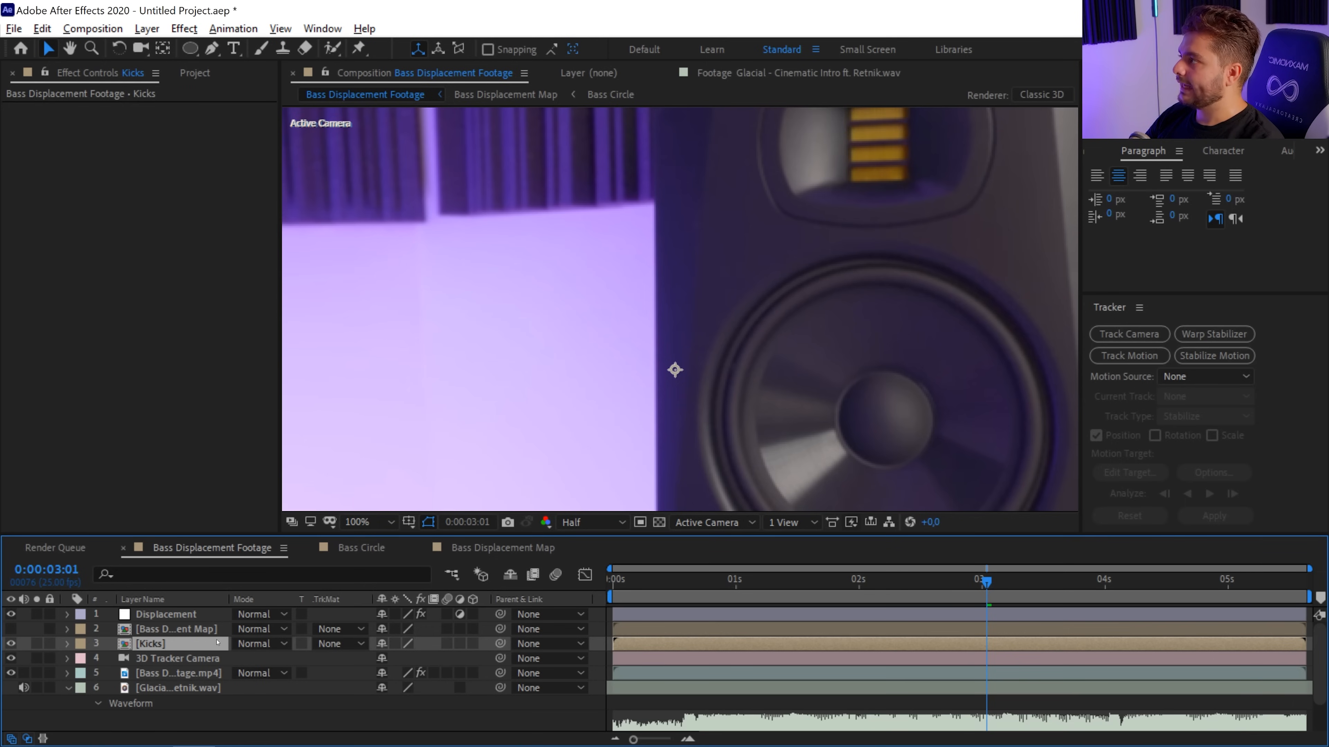
Step: Apply the Solid Composite effect to the Kicks layer and set its colour to black (000000)
key(ctrl+space)
text(solid)
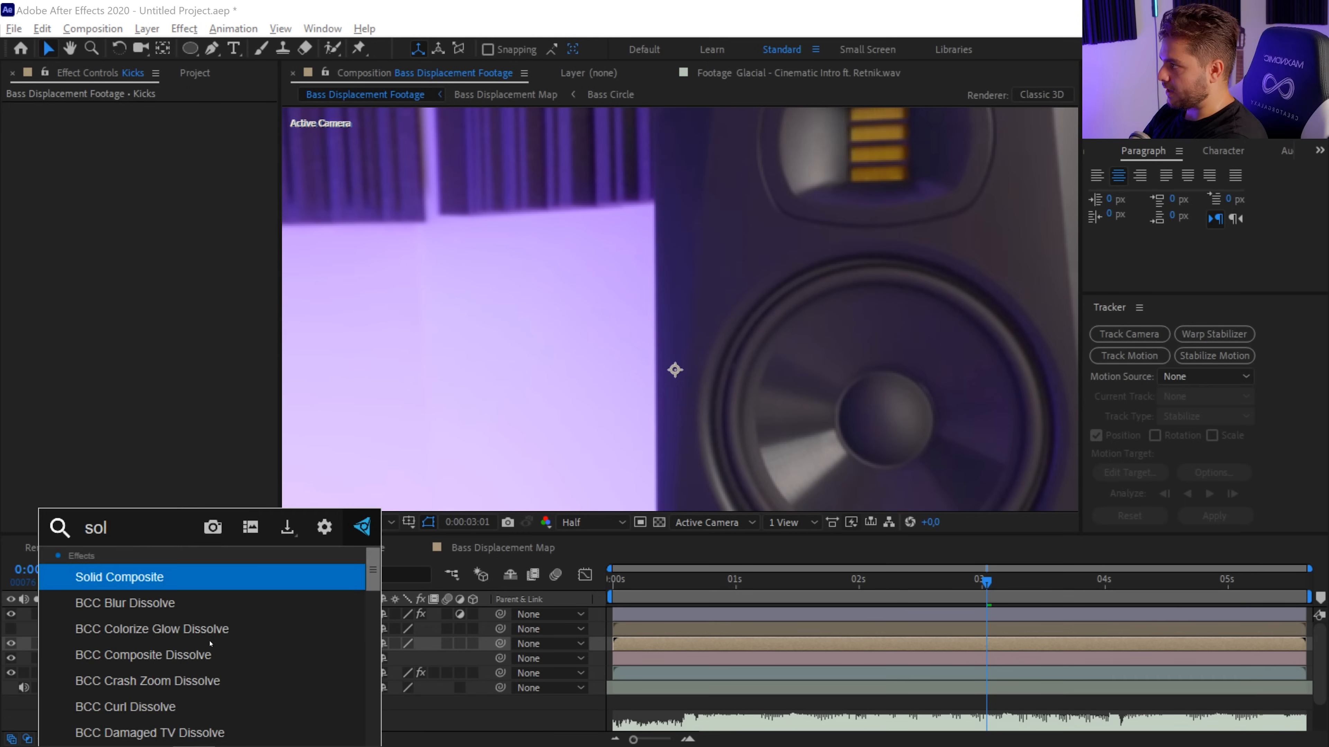
key(Return)
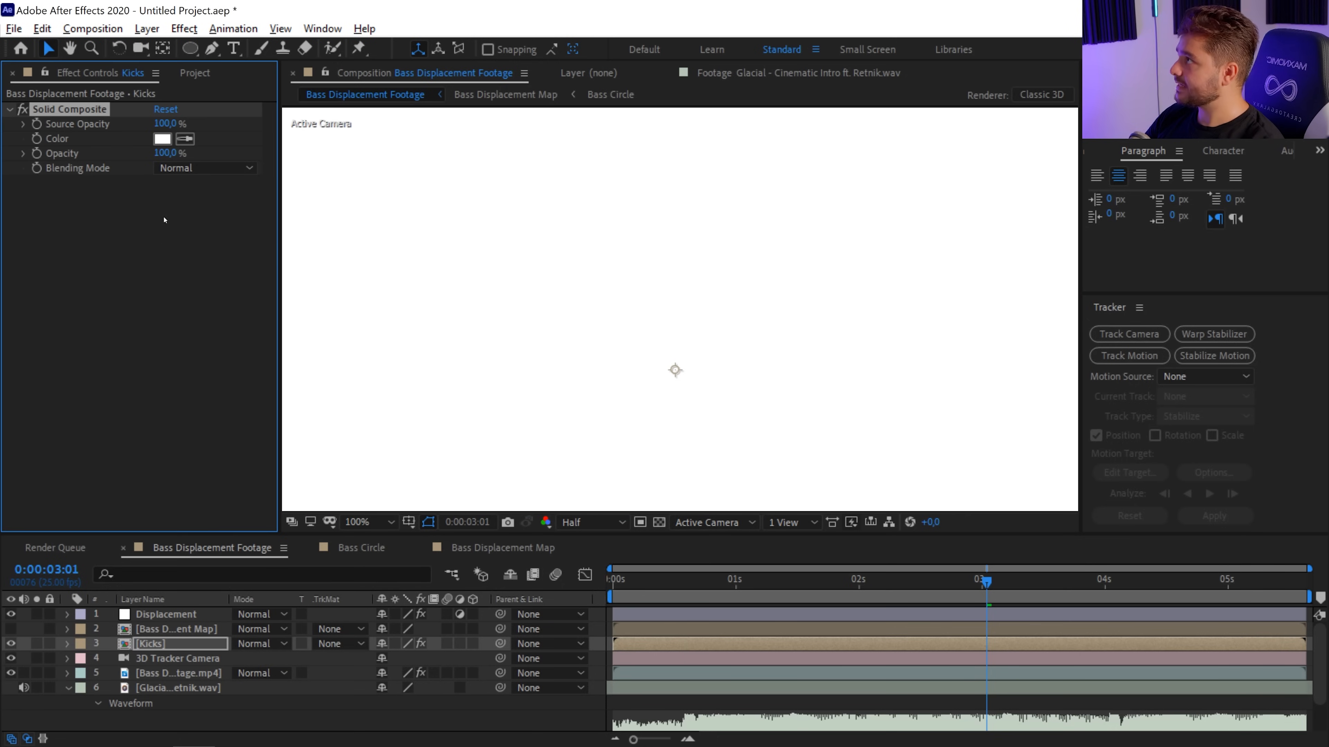
click(163, 138)
text(000000)
key(Return)
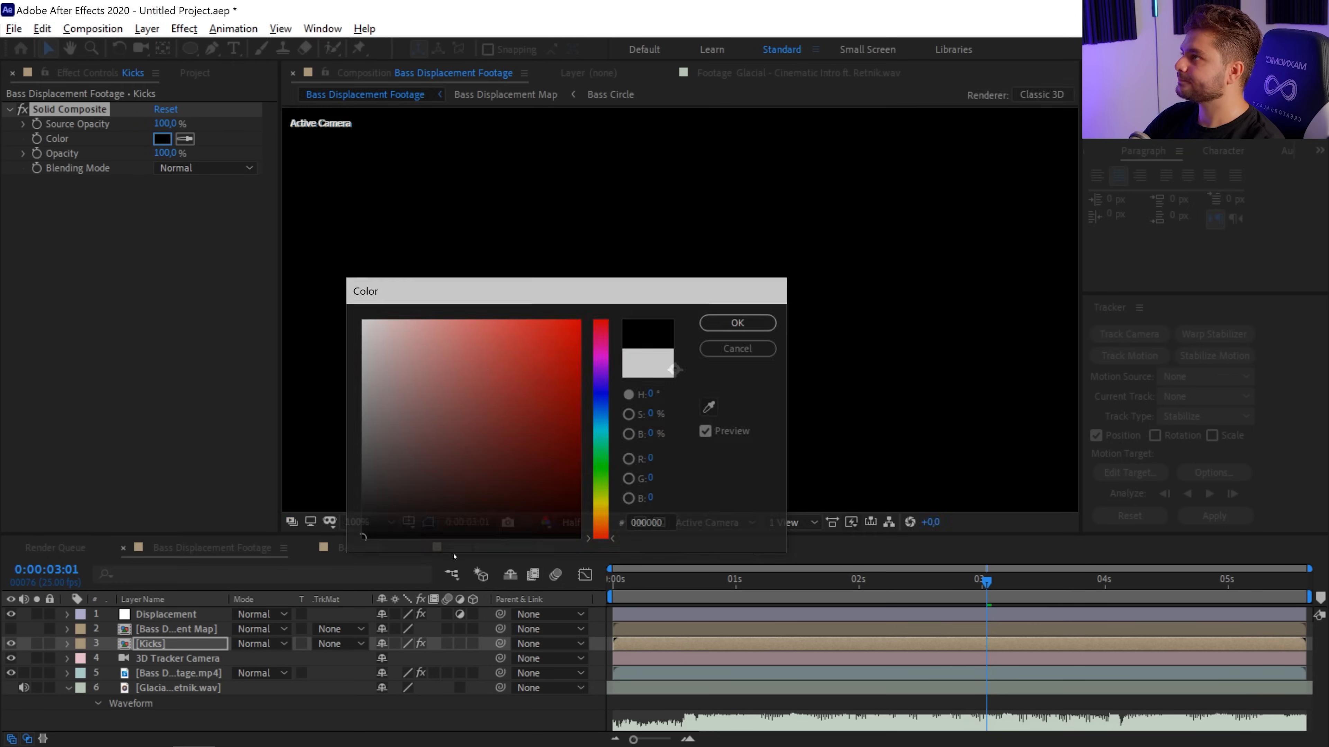
Step: Set the Kicks layer's blending mode to Add and check the tweeter flash around 0:00:01:11 with the whole frame fitted in the viewer
drag(905, 585, 790, 585)
click(378, 522)
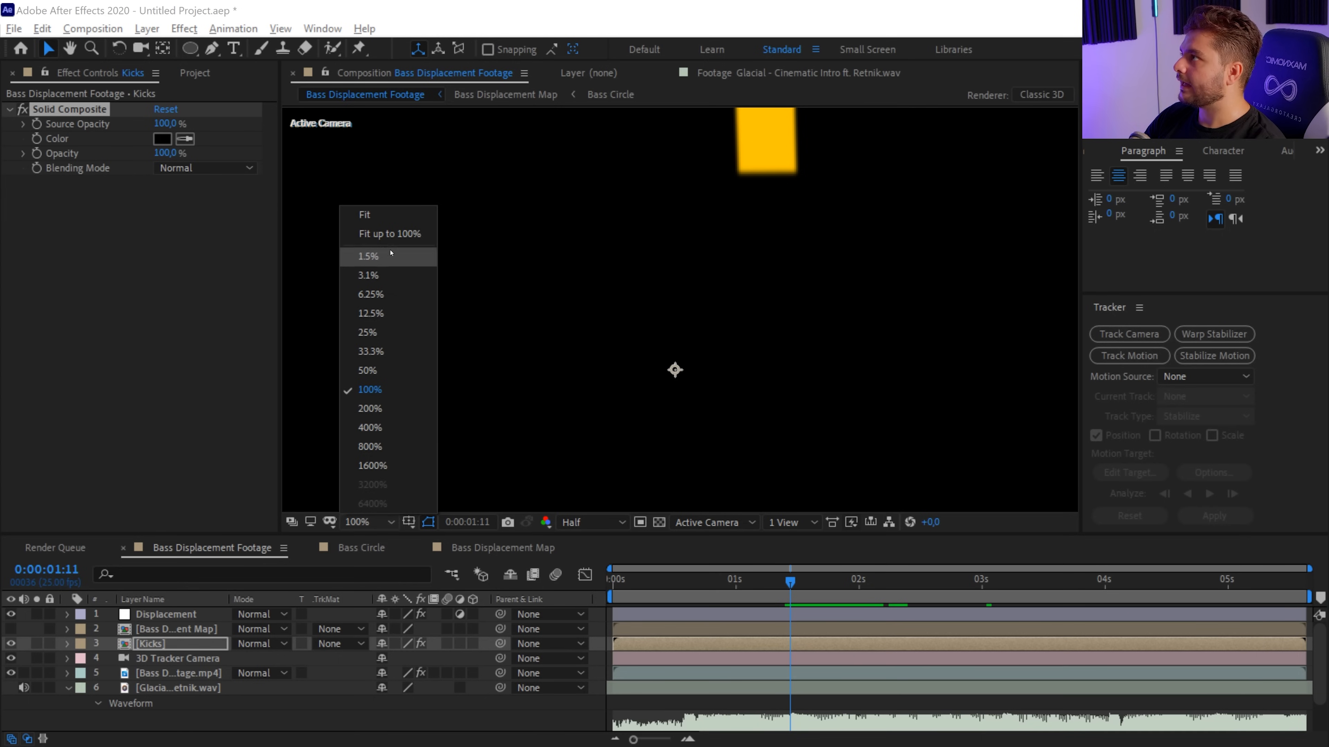
click(394, 232)
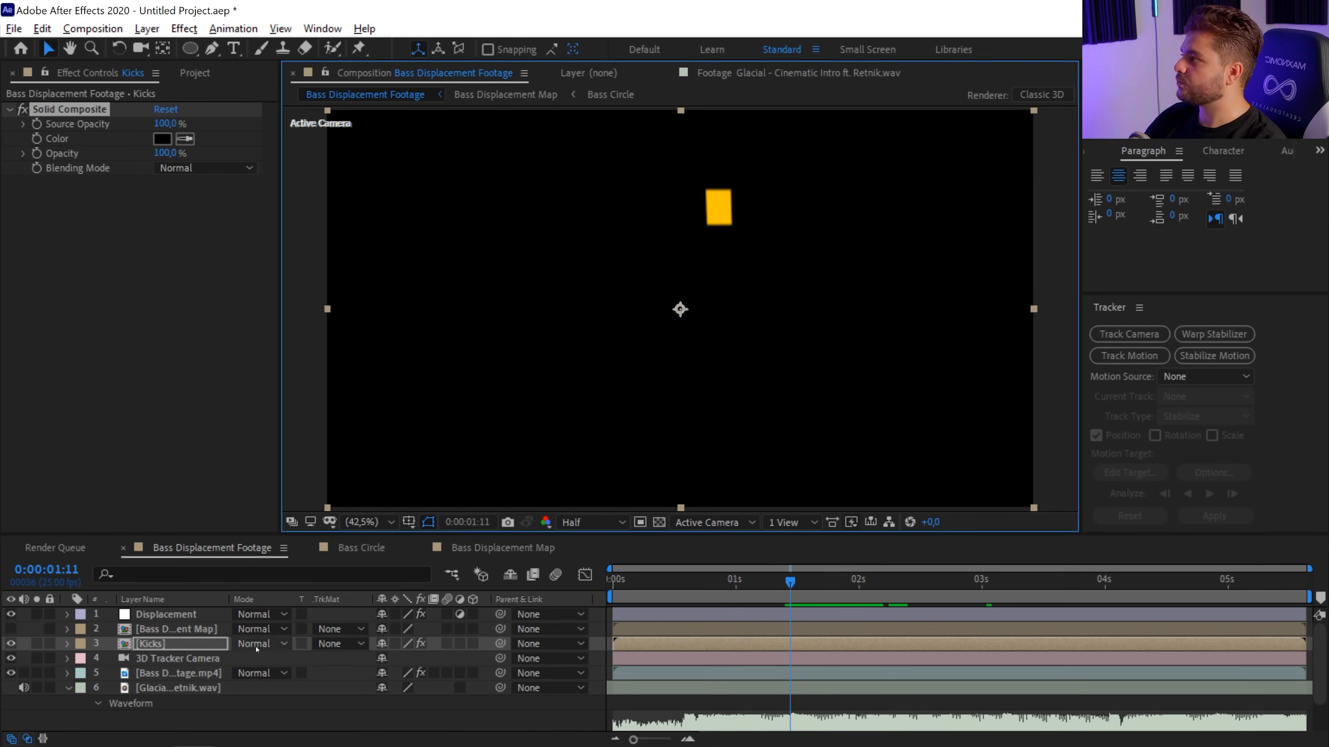
click(258, 644)
click(270, 294)
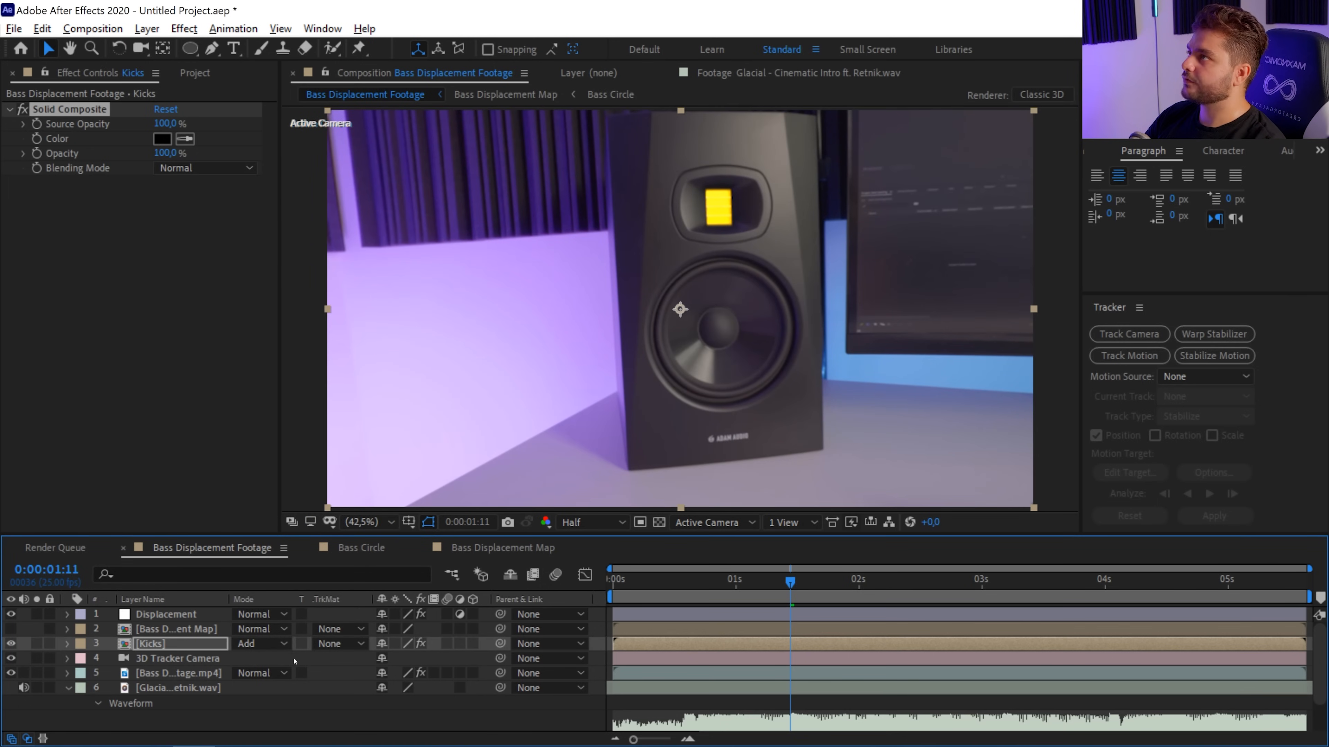
drag(779, 594, 790, 591)
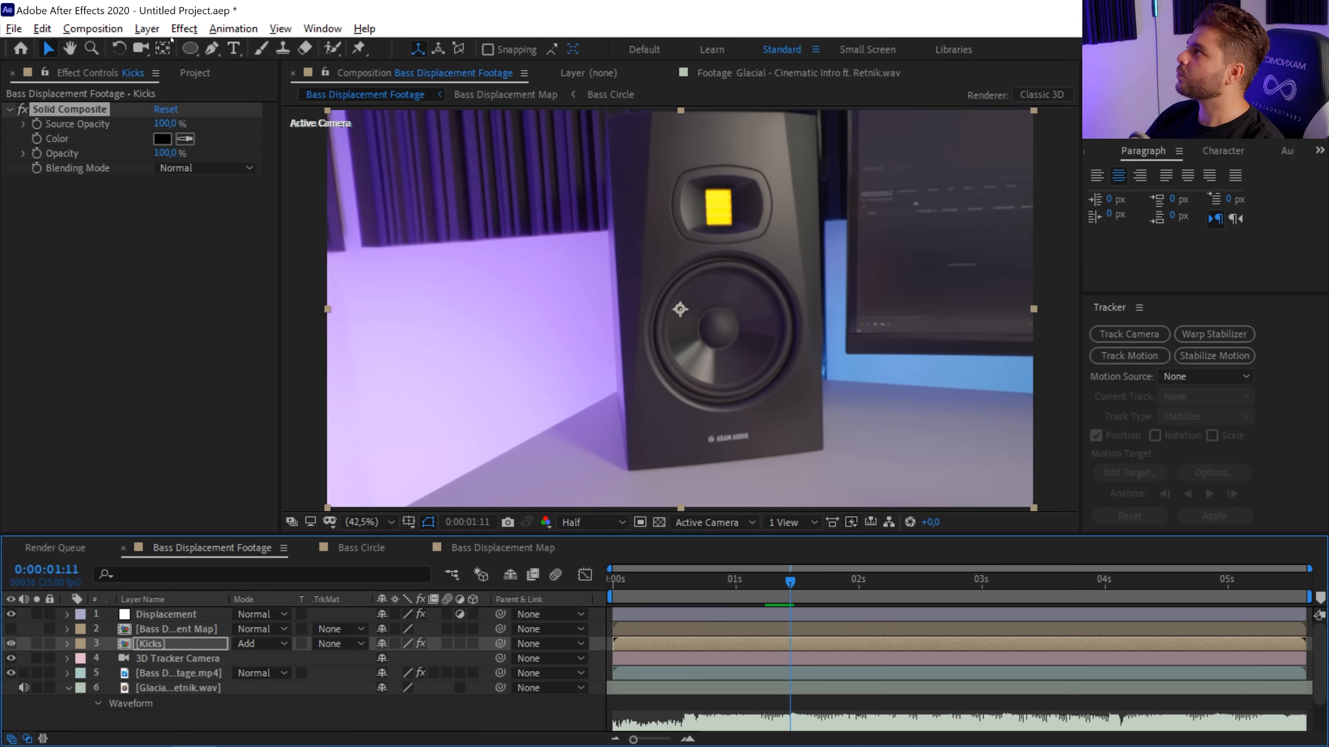
Step: Apply the CG Perfect Glow V03 preset to the Kicks layer
key(ctrl+space)
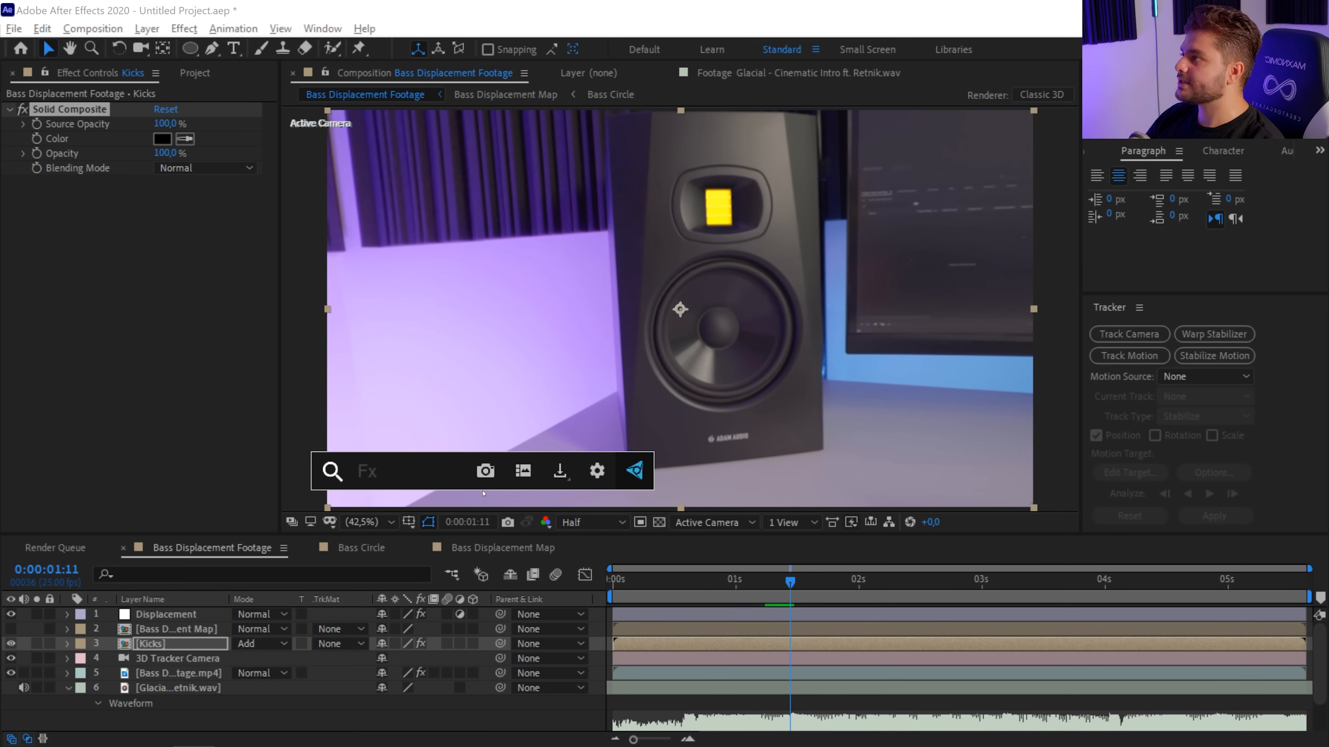
text(perfe)
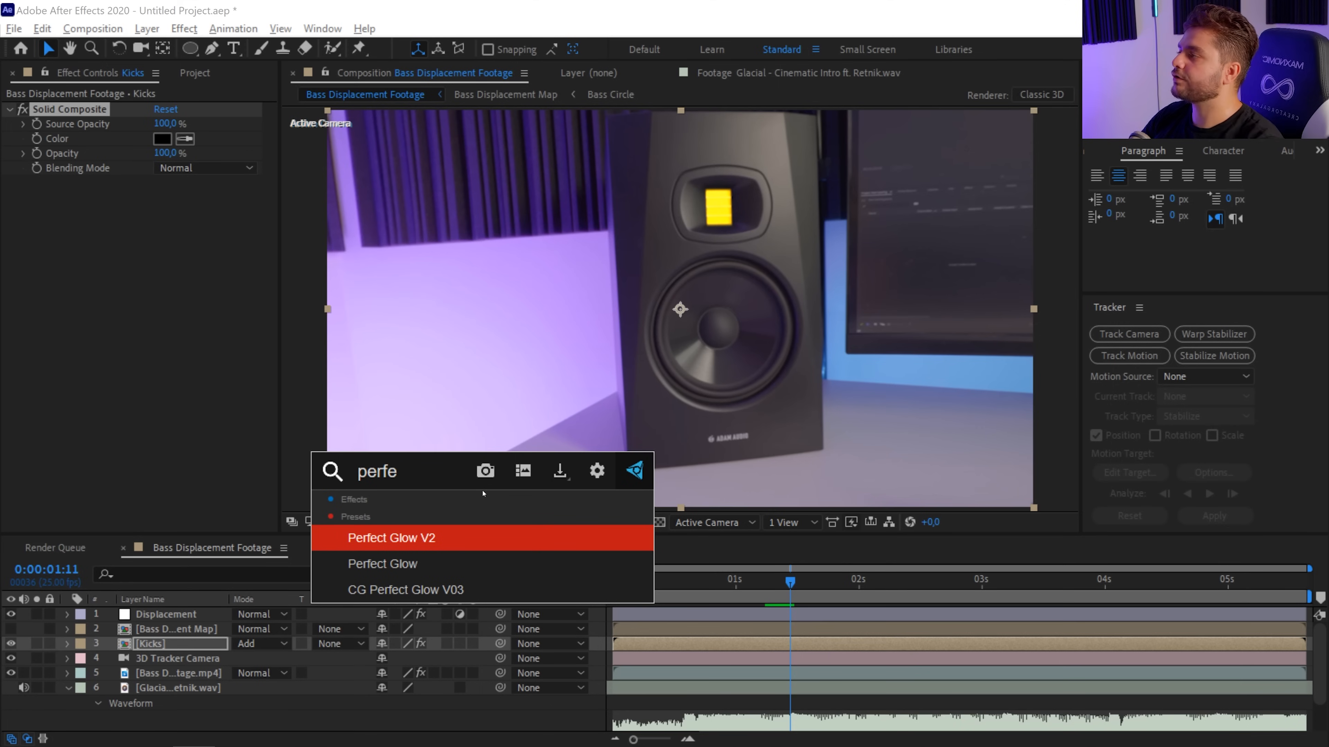
key(Down)
key(Down)
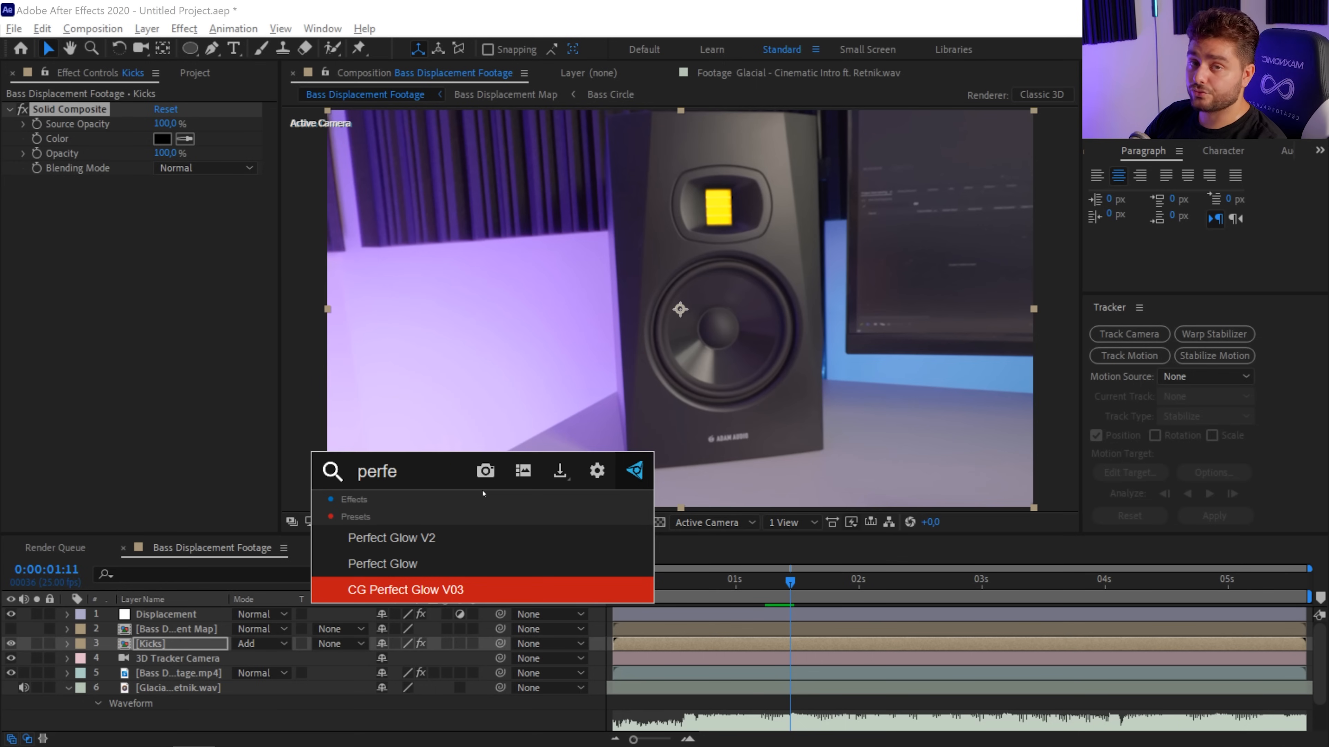
key(Return)
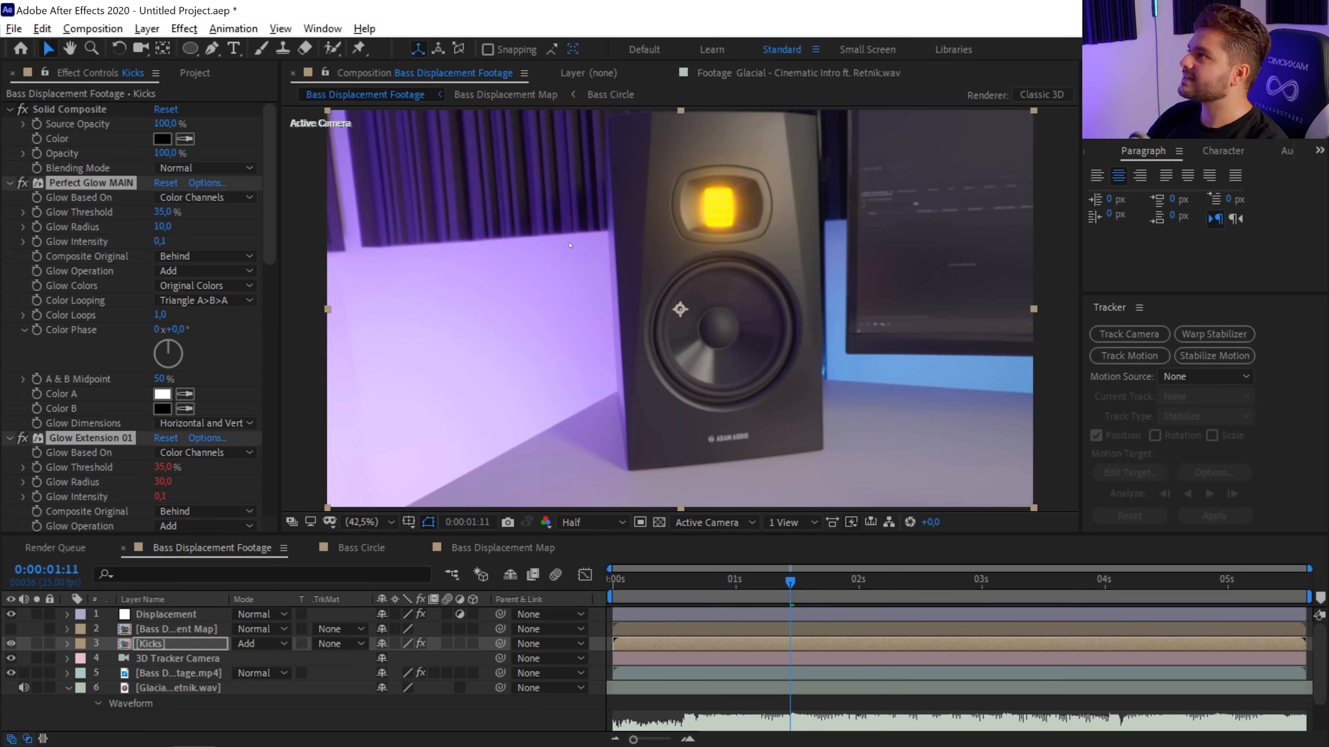
Step: Lower the Kicks layer's opacity to 44% and set Perfect Glow MAIN to radius 39 and intensity 0.3
click(189, 647)
key(t)
drag(364, 655, 241, 656)
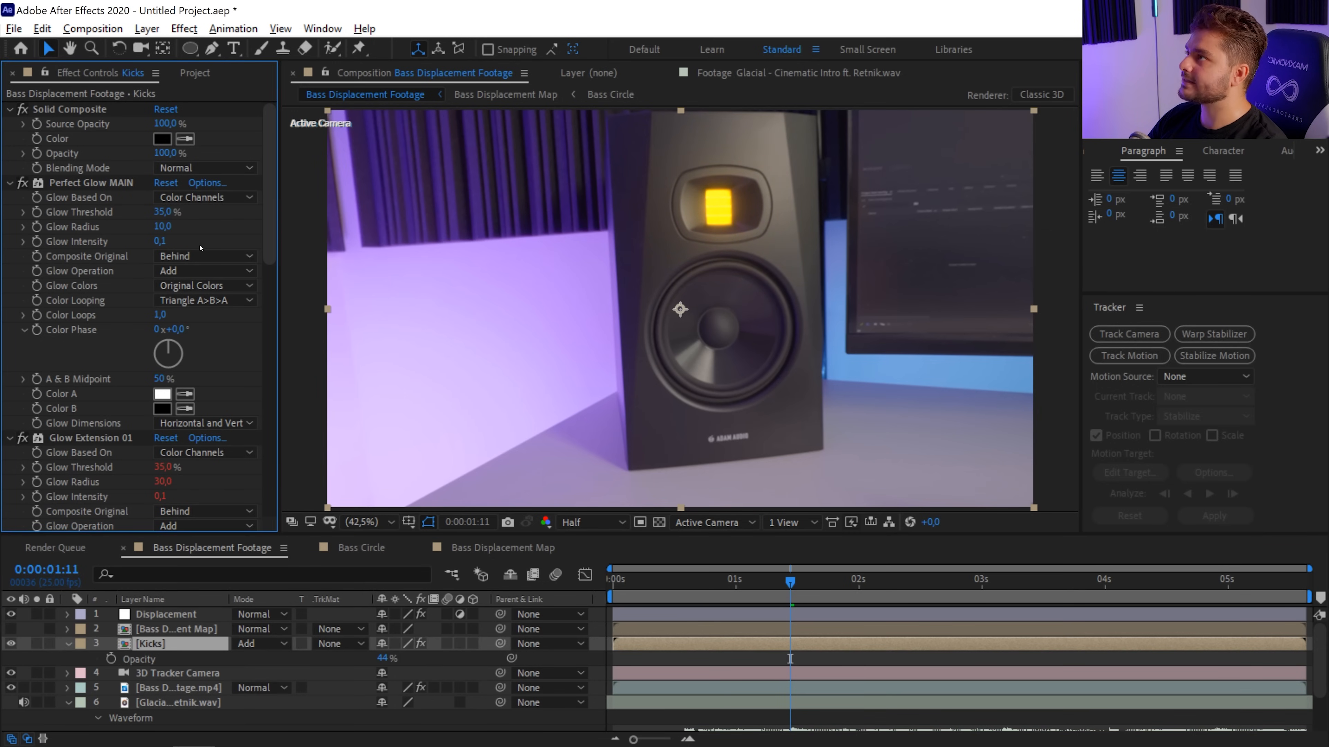
mouse_move(157, 242)
mouse_down()
mouse_move(199, 230)
mouse_move(170, 243)
mouse_up()
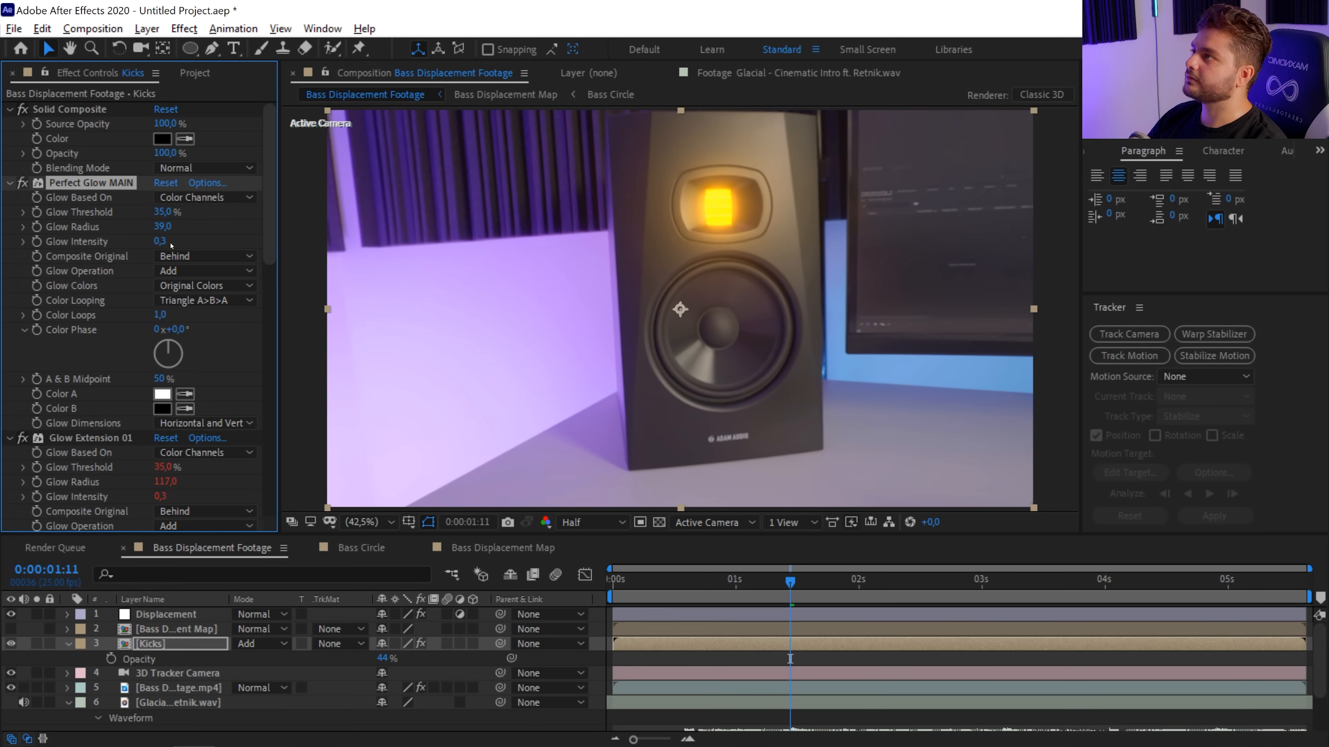
click(69, 644)
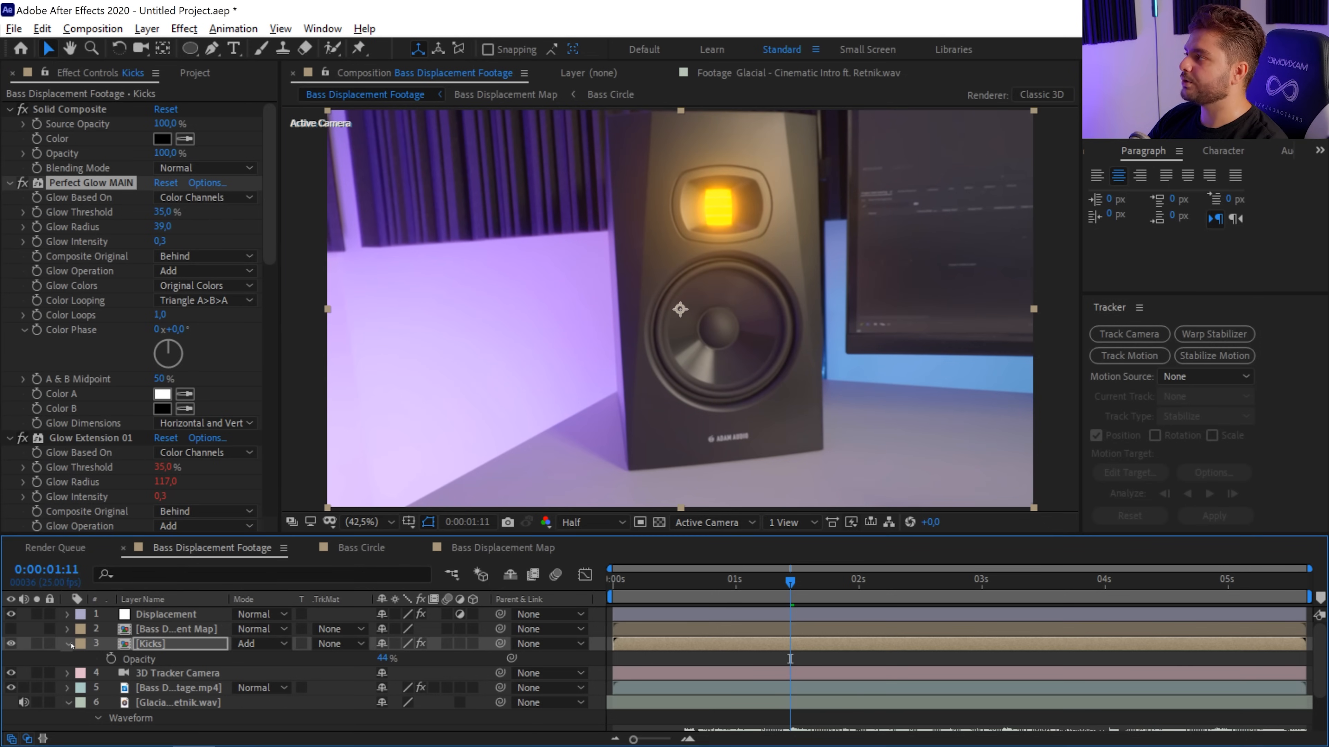
Step: Scrub and play the footage around 0:00:01:04 to review the tweeter's glow flashes
click(718, 590)
drag(718, 590, 756, 591)
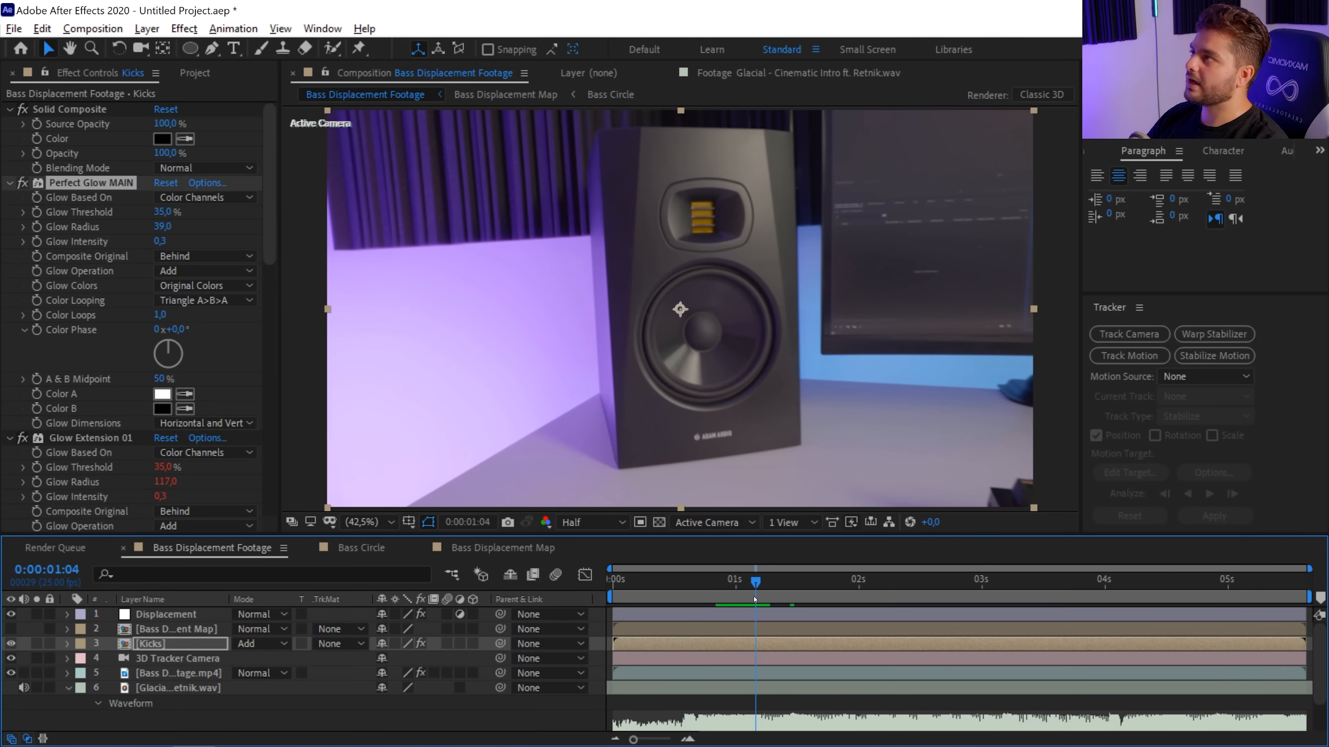
click(756, 614)
key(space)
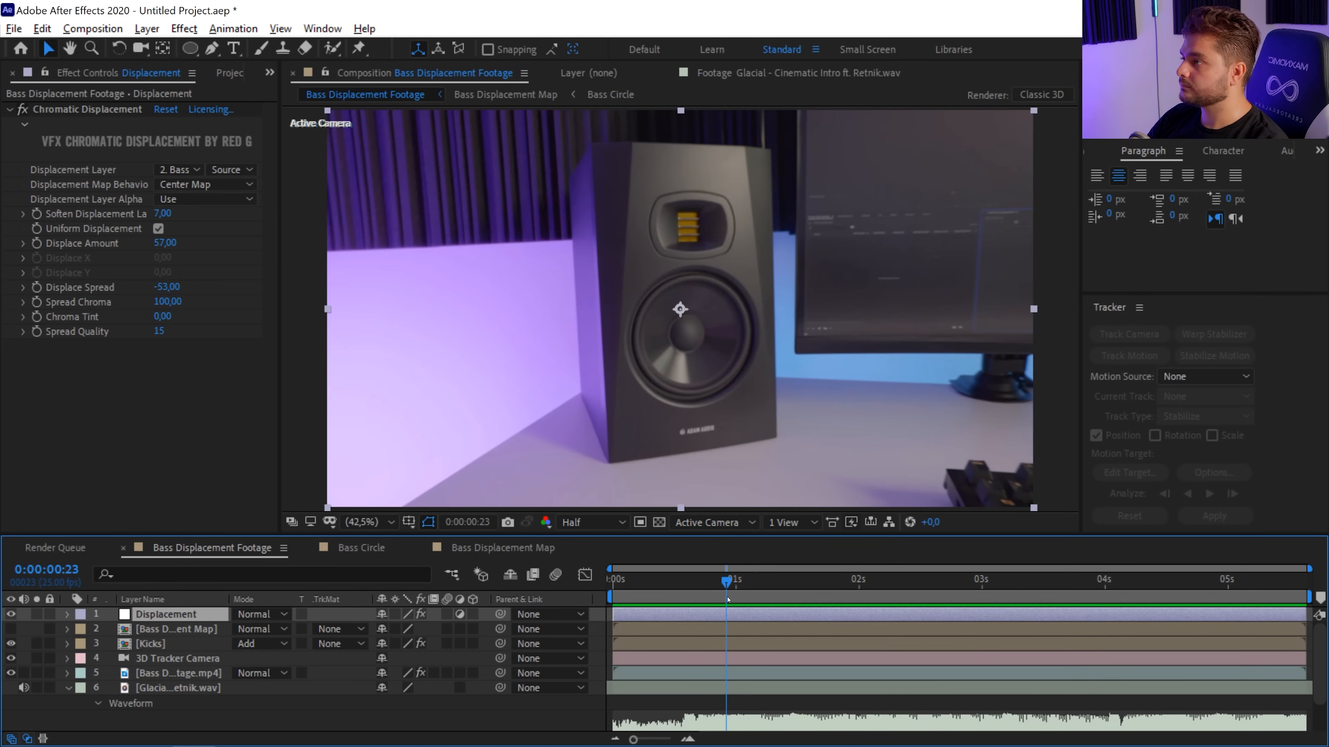
Step: Create an adjustment layer at the top of the Bass Displacement Footage stack and name it Shake
click(67, 688)
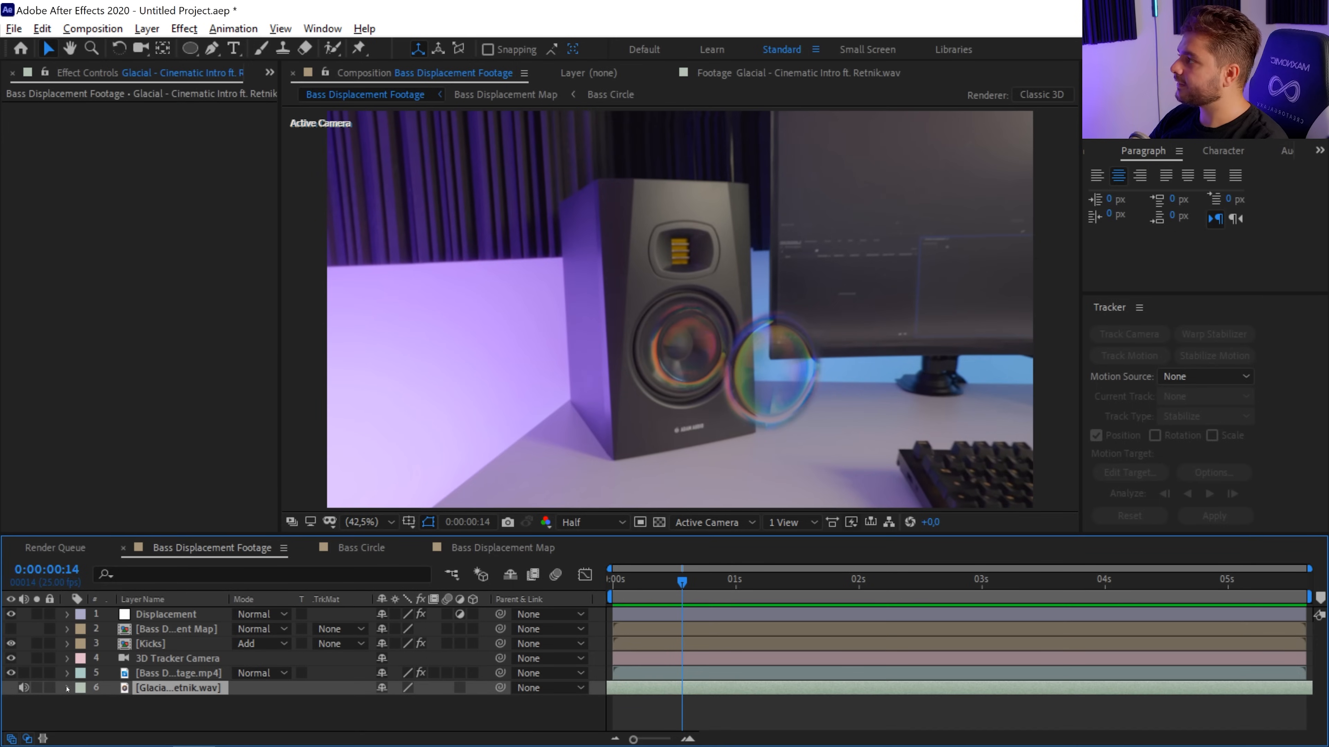
right_click(101, 709)
mouse_move(235, 518)
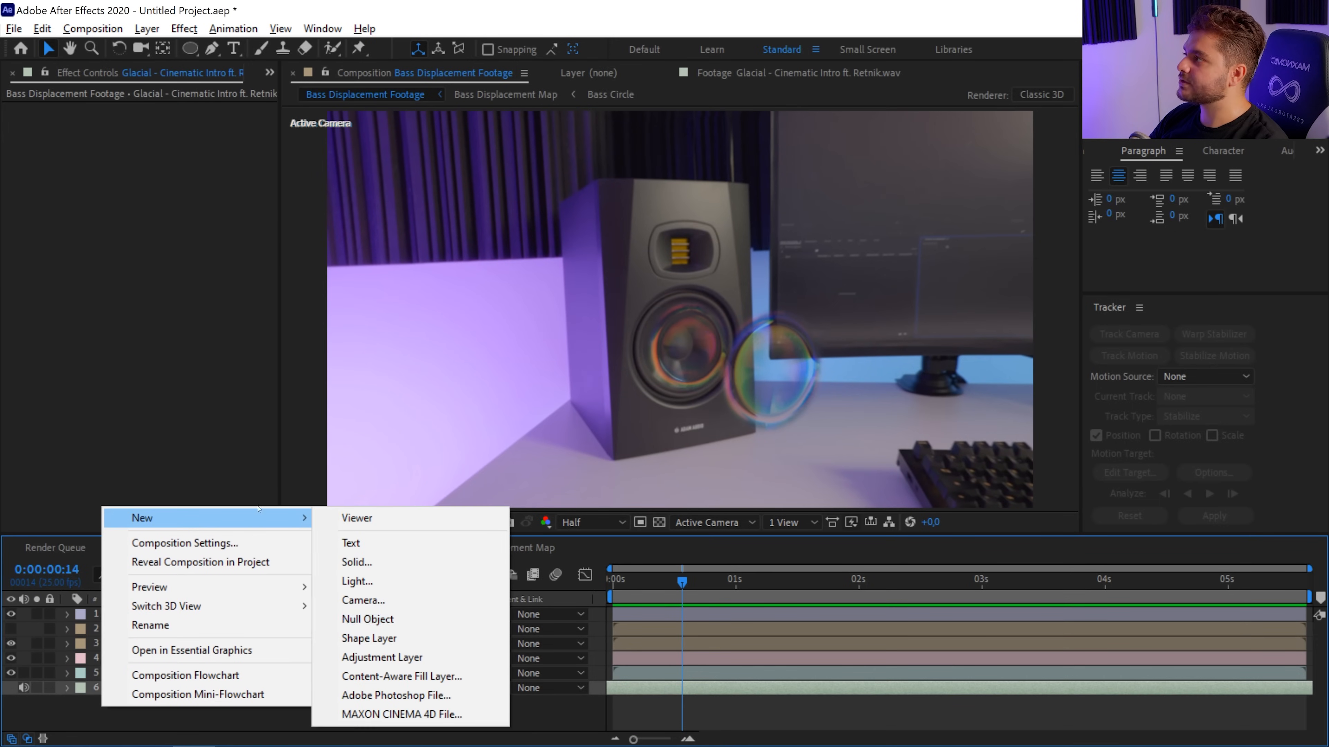
click(401, 658)
drag(208, 688, 176, 613)
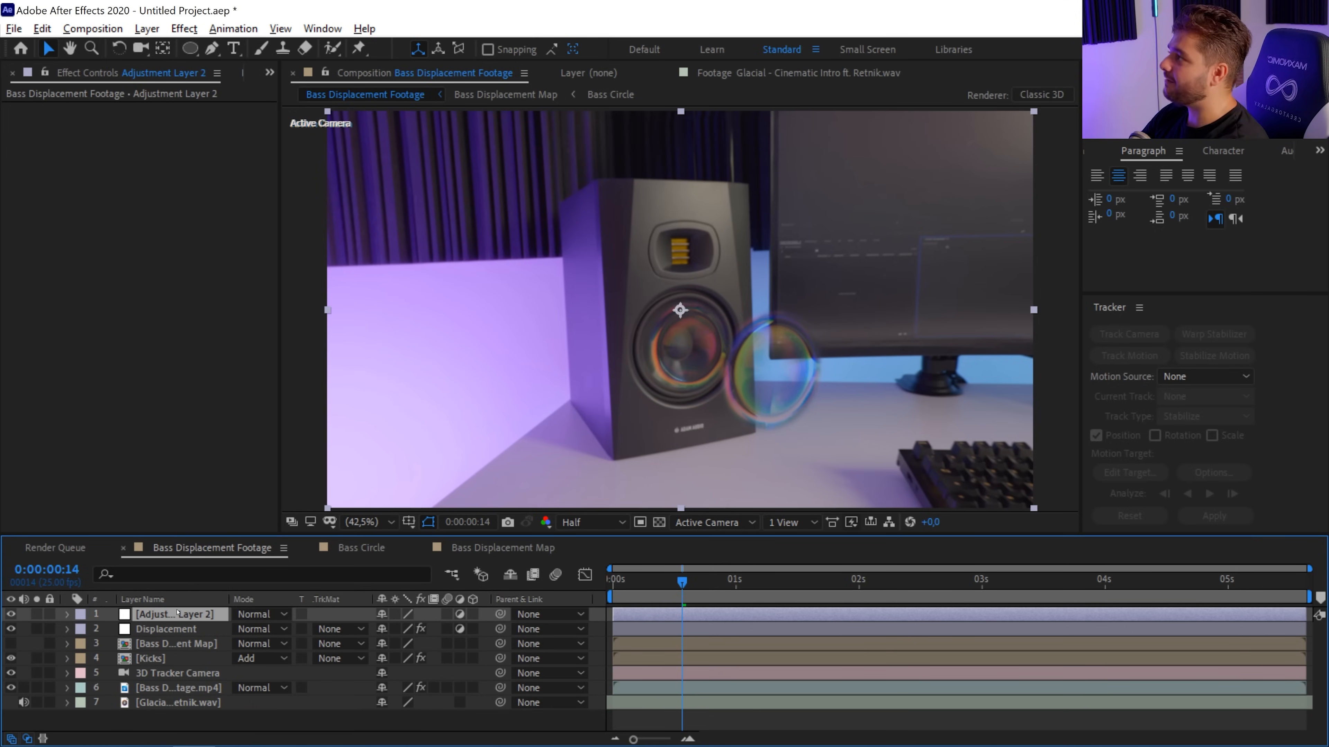
key(Return)
text(Shake)
key(Return)
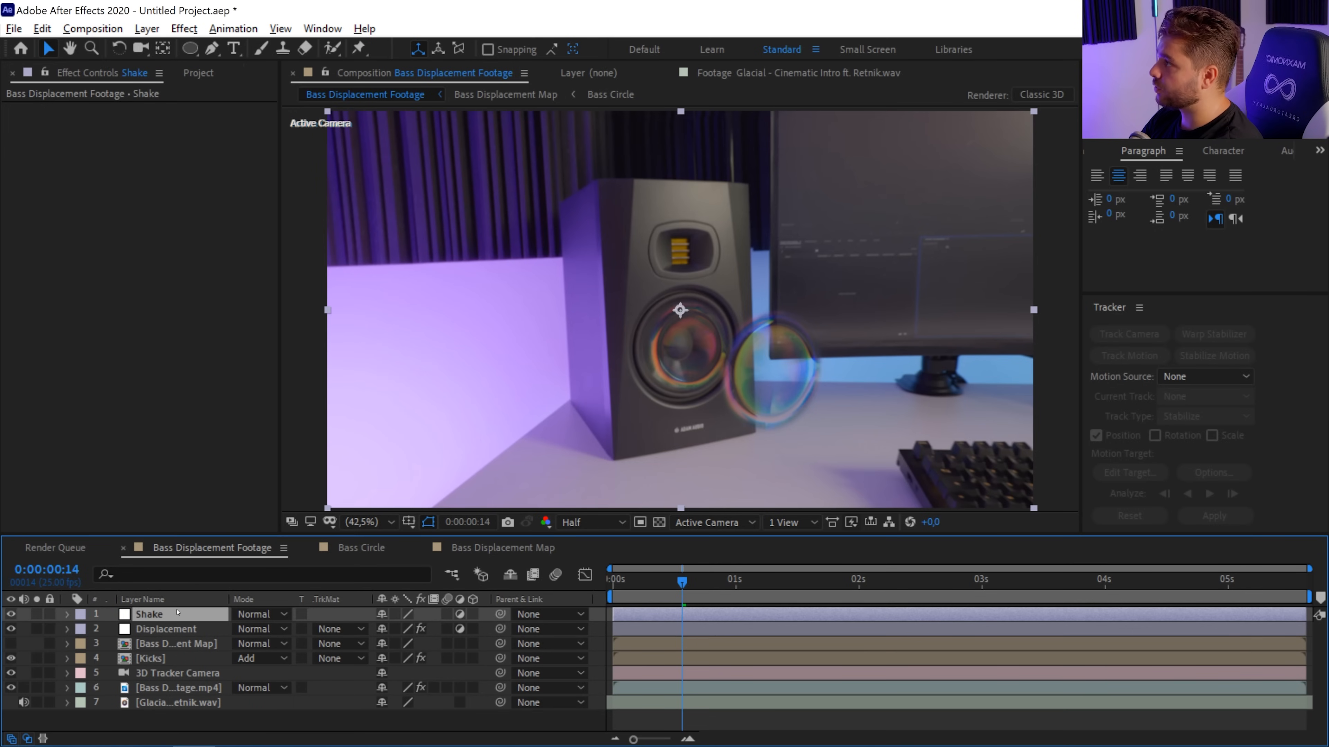
Step: Apply the Motion Tile and Transform effects to the Shake layer
key(ctrl+space)
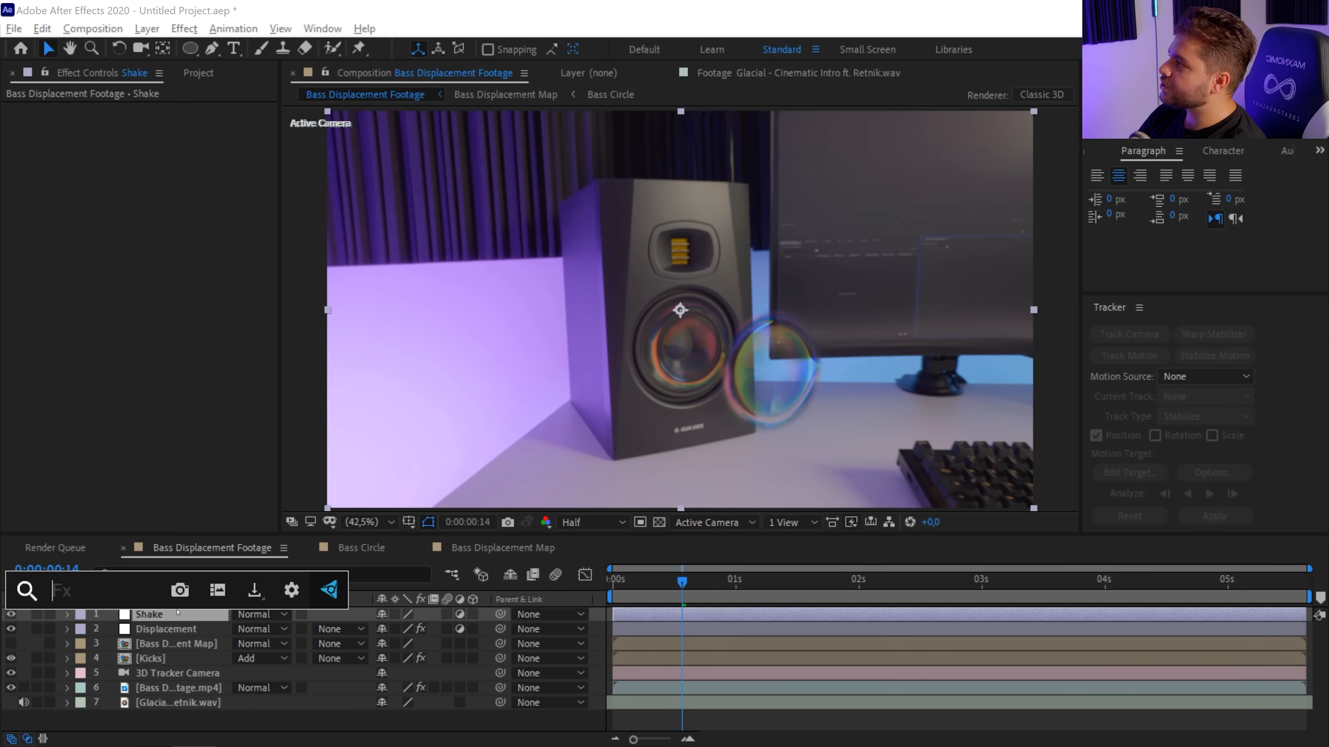
text(mot)
key(Return)
key(ctrl+space)
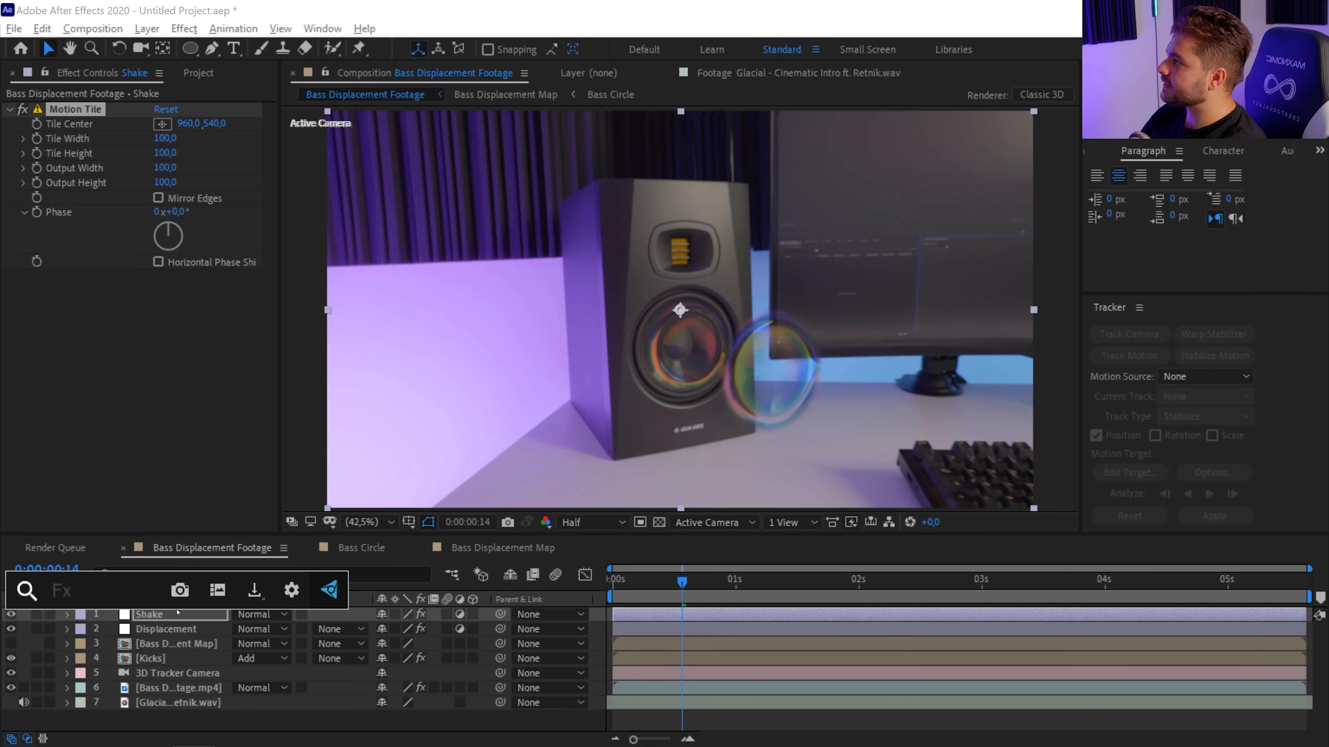
text(ra)
key(ctrl+a)
text(tra)
key(Return)
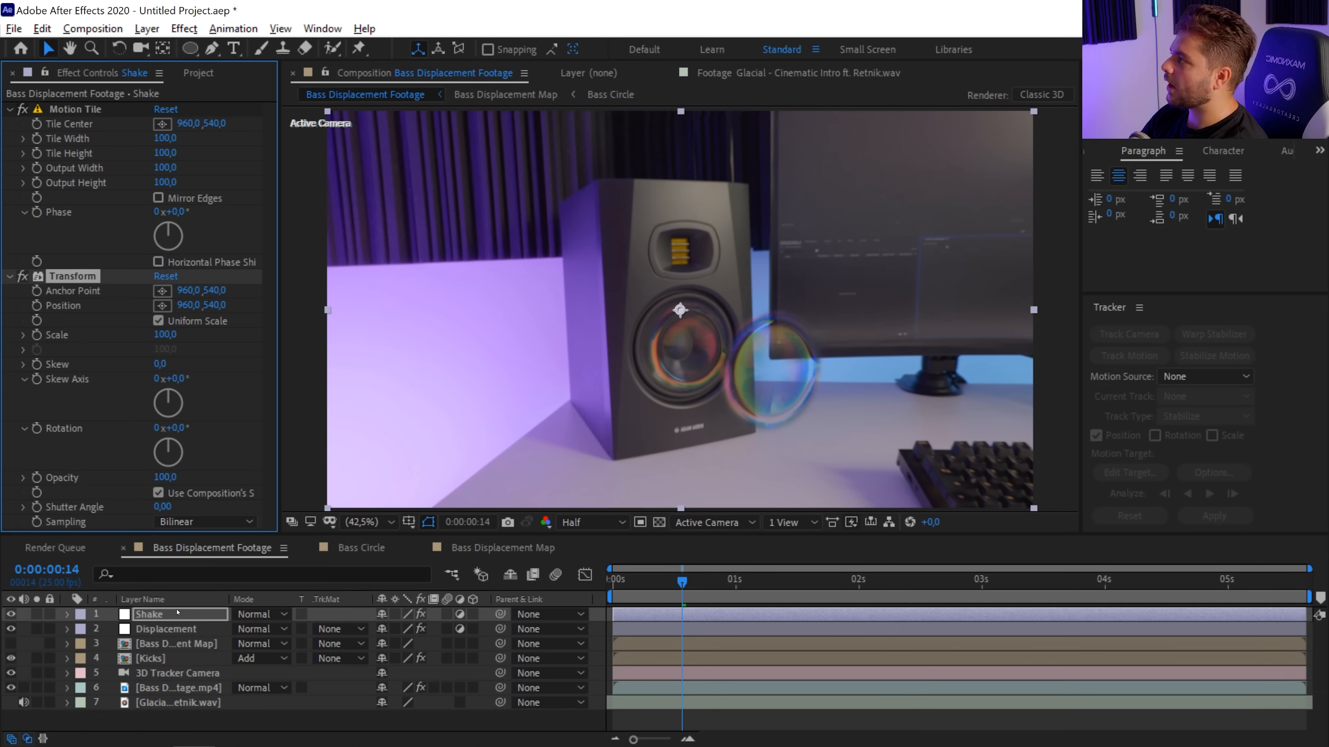
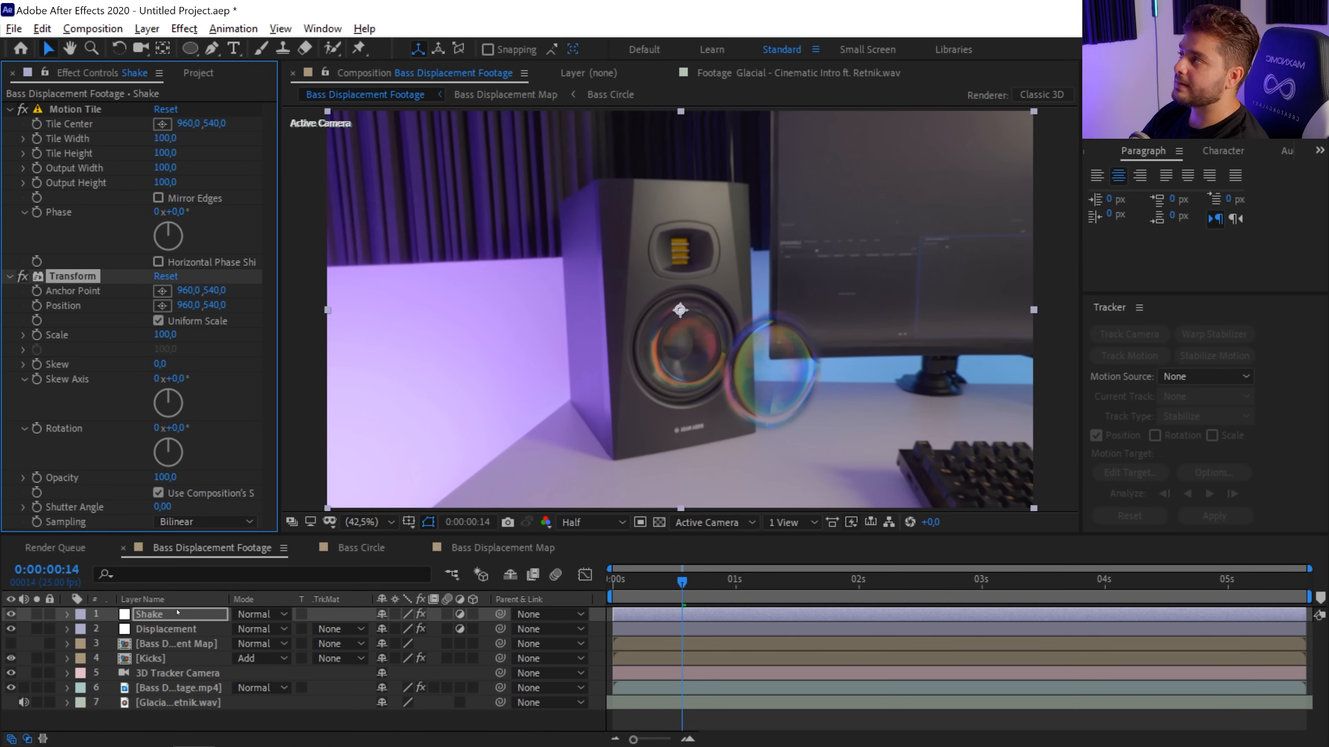
Step: Add a Slider Control effect to the Shake layer and duplicate it
key(ctrl+space)
text(s)
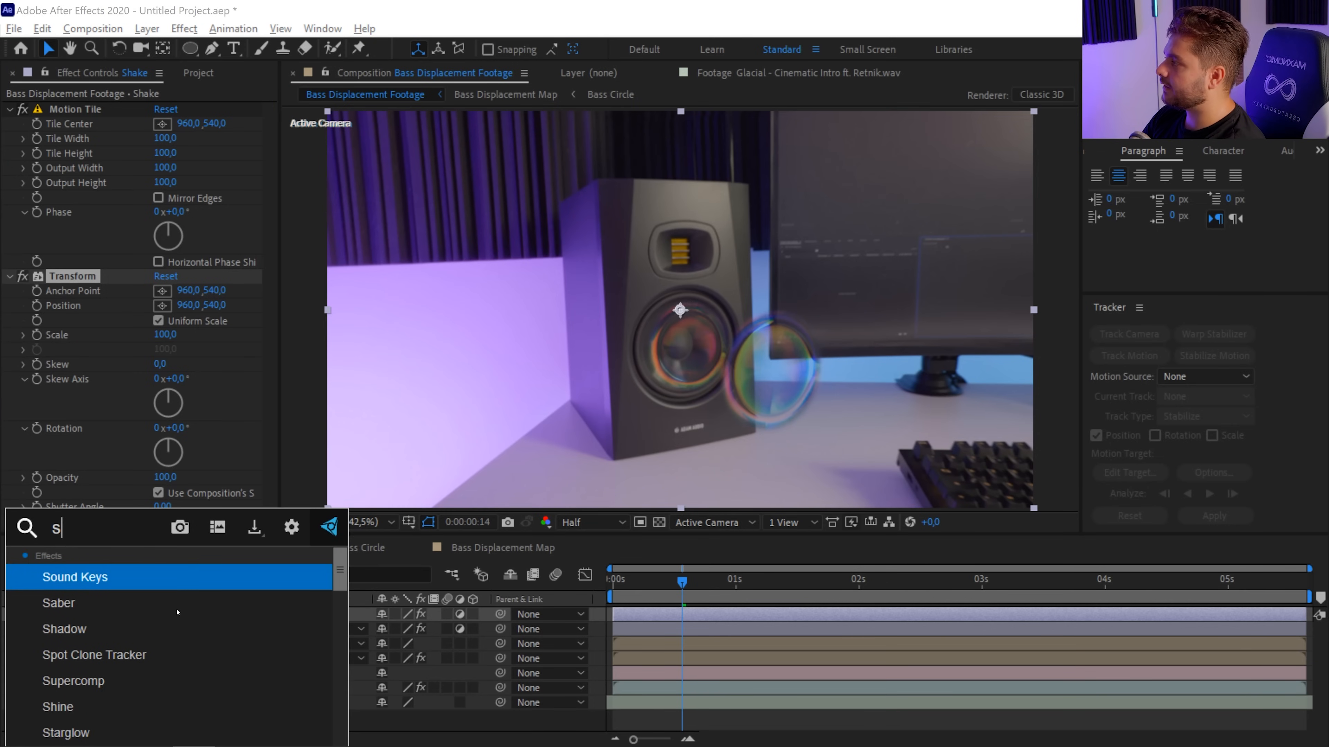
text(li)
key(Return)
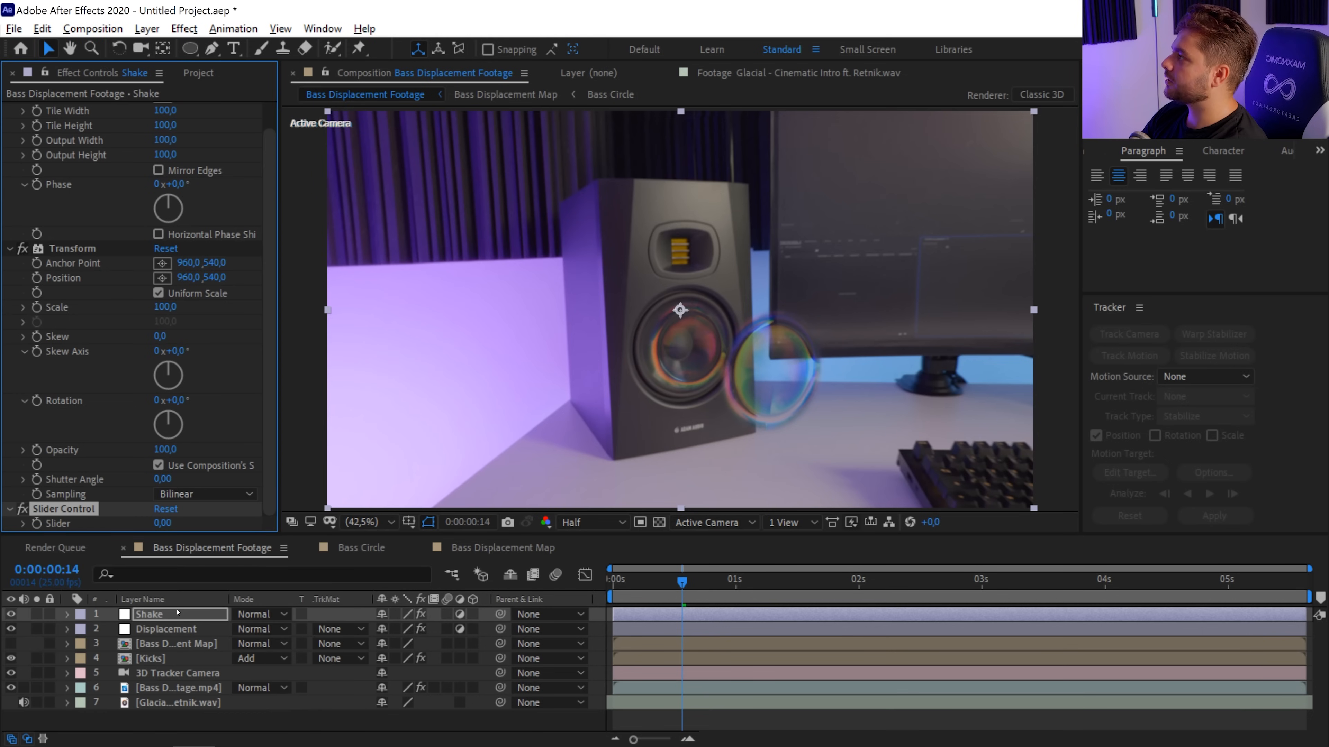
key(ctrl+d)
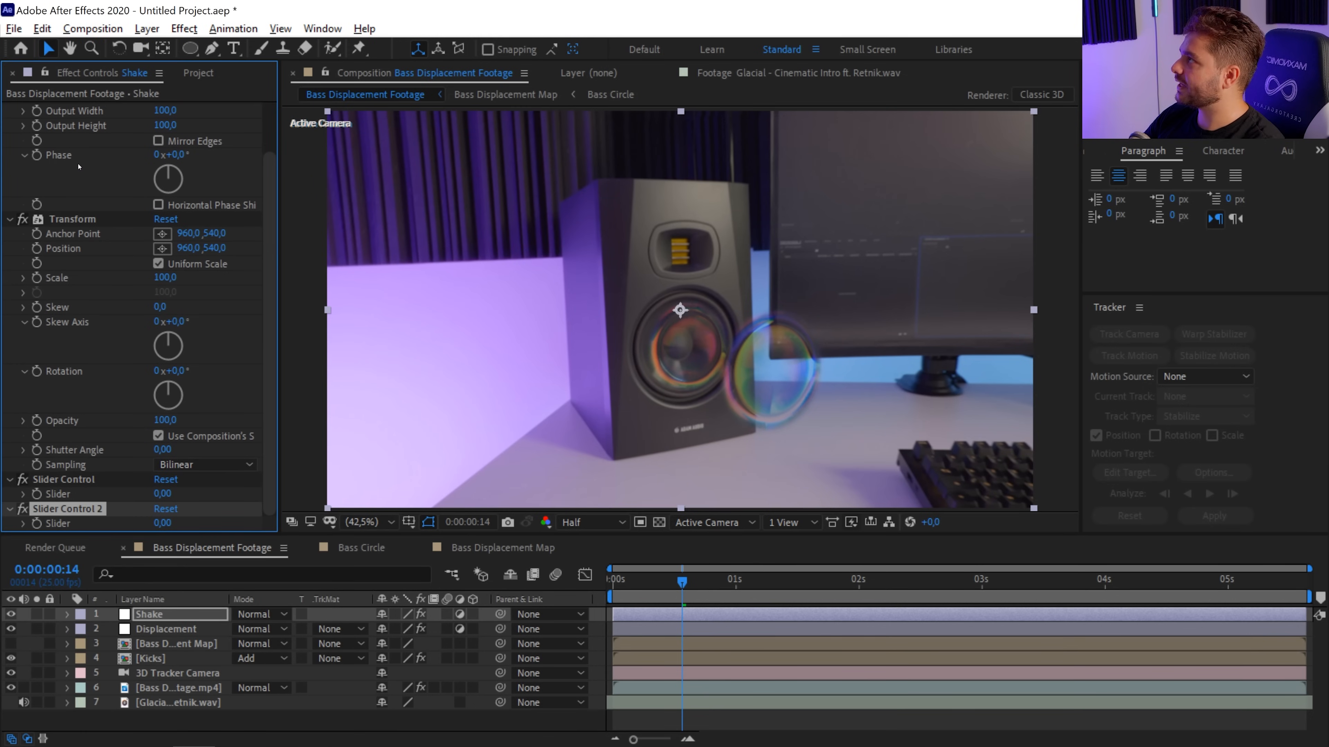
scroll(78, 167, up, 2)
scroll(70, 406, down, 2)
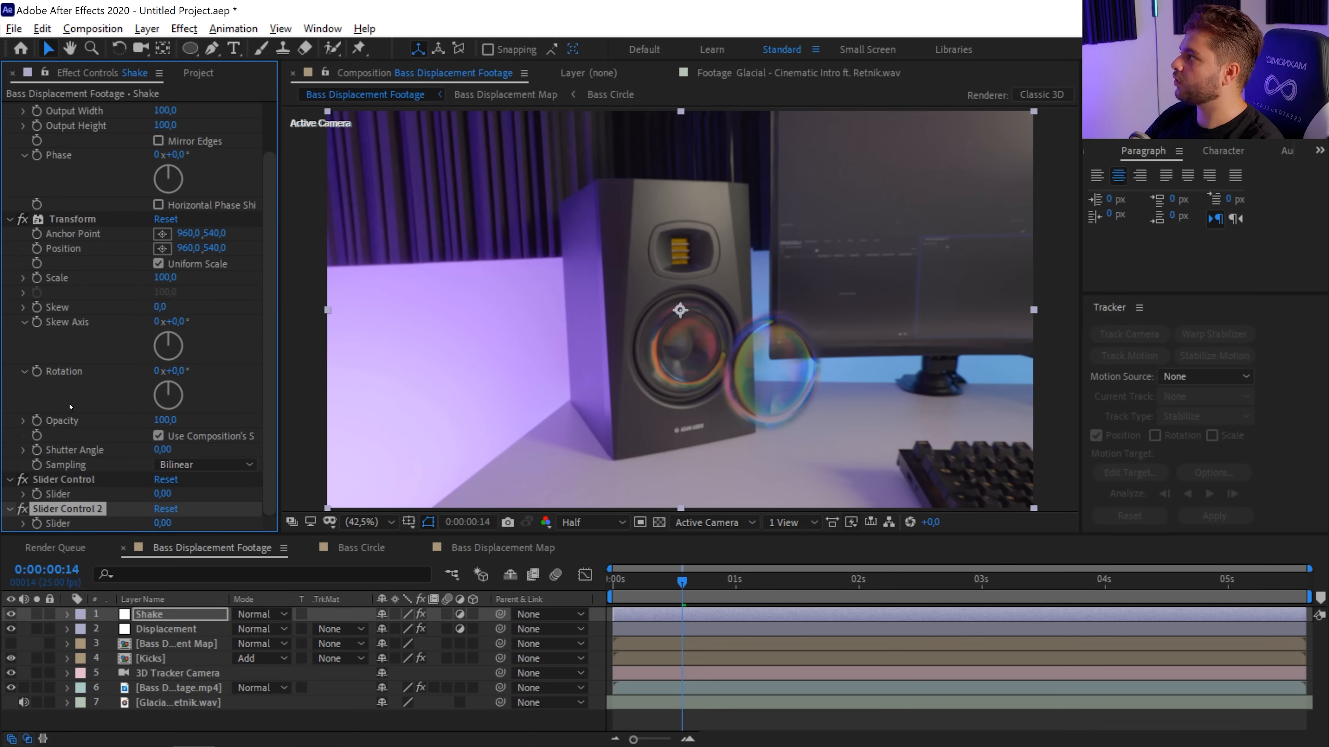
scroll(64, 456, up, 2)
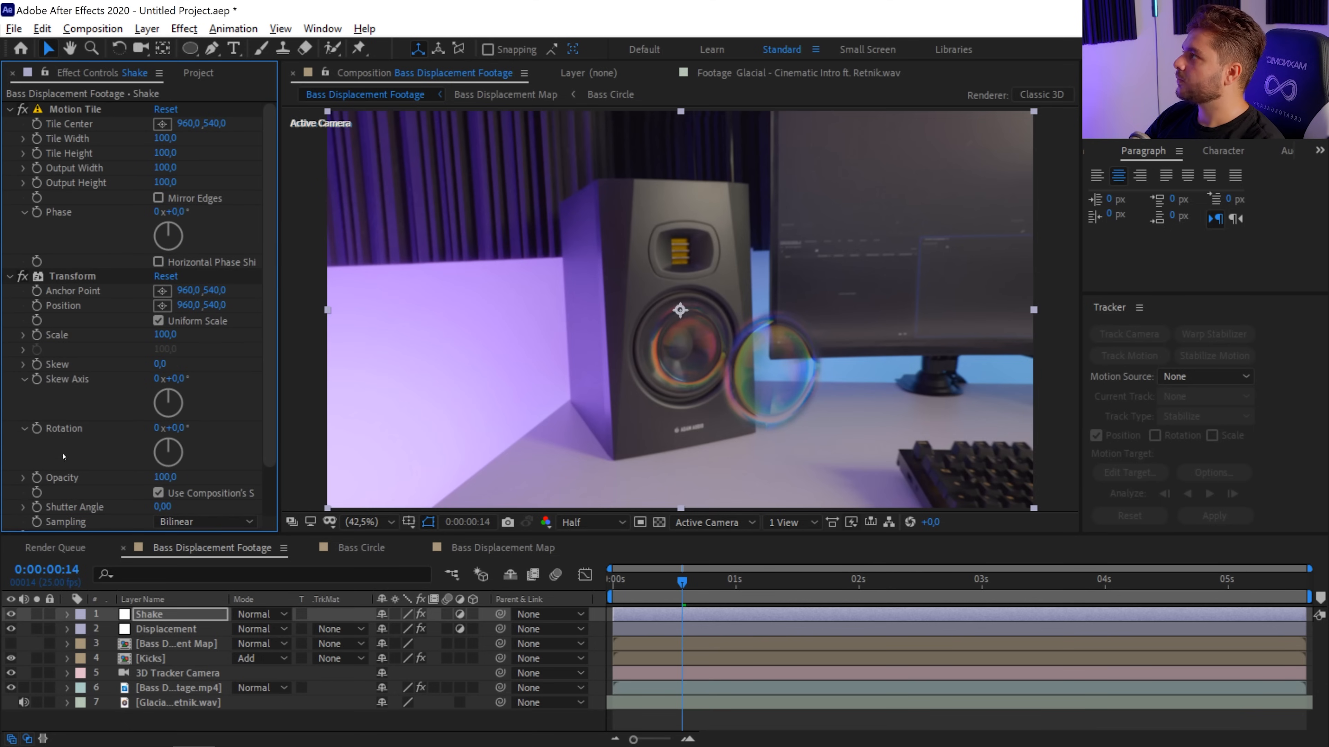
Step: Give the Transform effect's Position a wiggle expression with Slider Control as its frequency and Slider Control 2 as its amount
alt+click(36, 306)
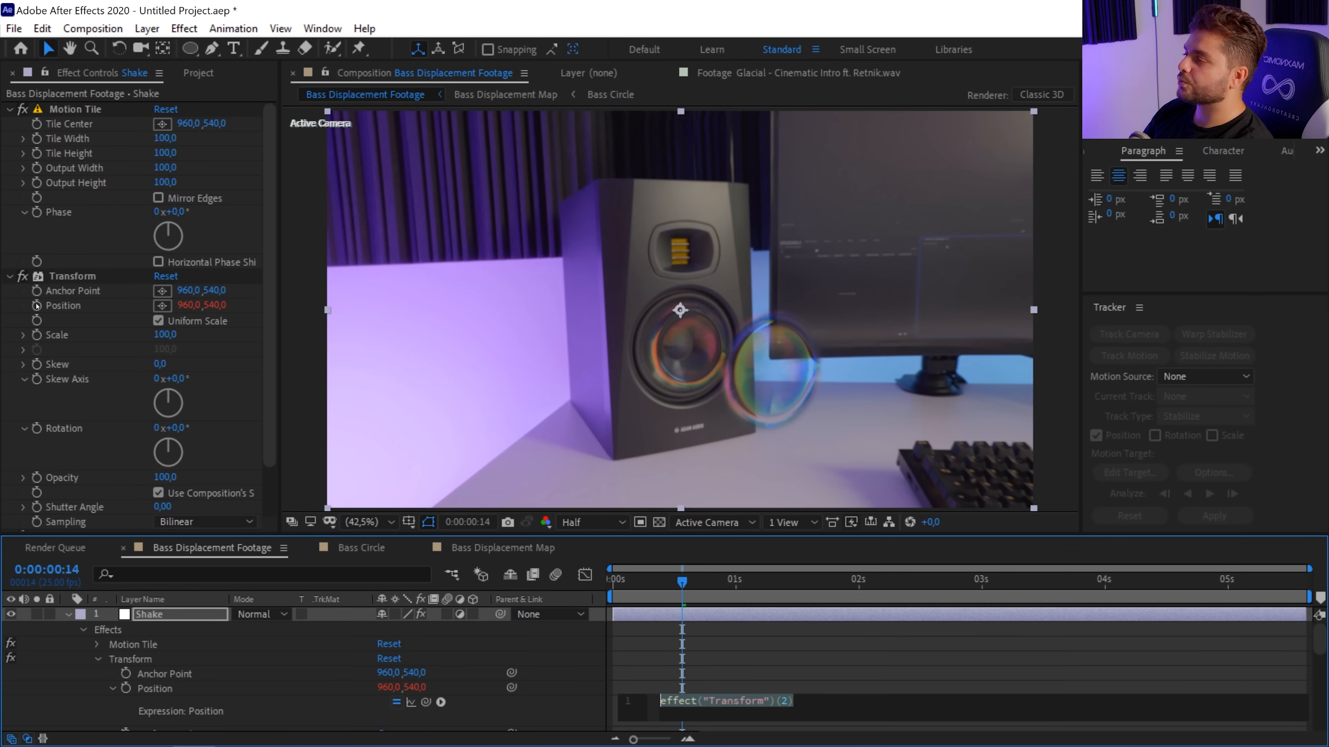
text(ggle()
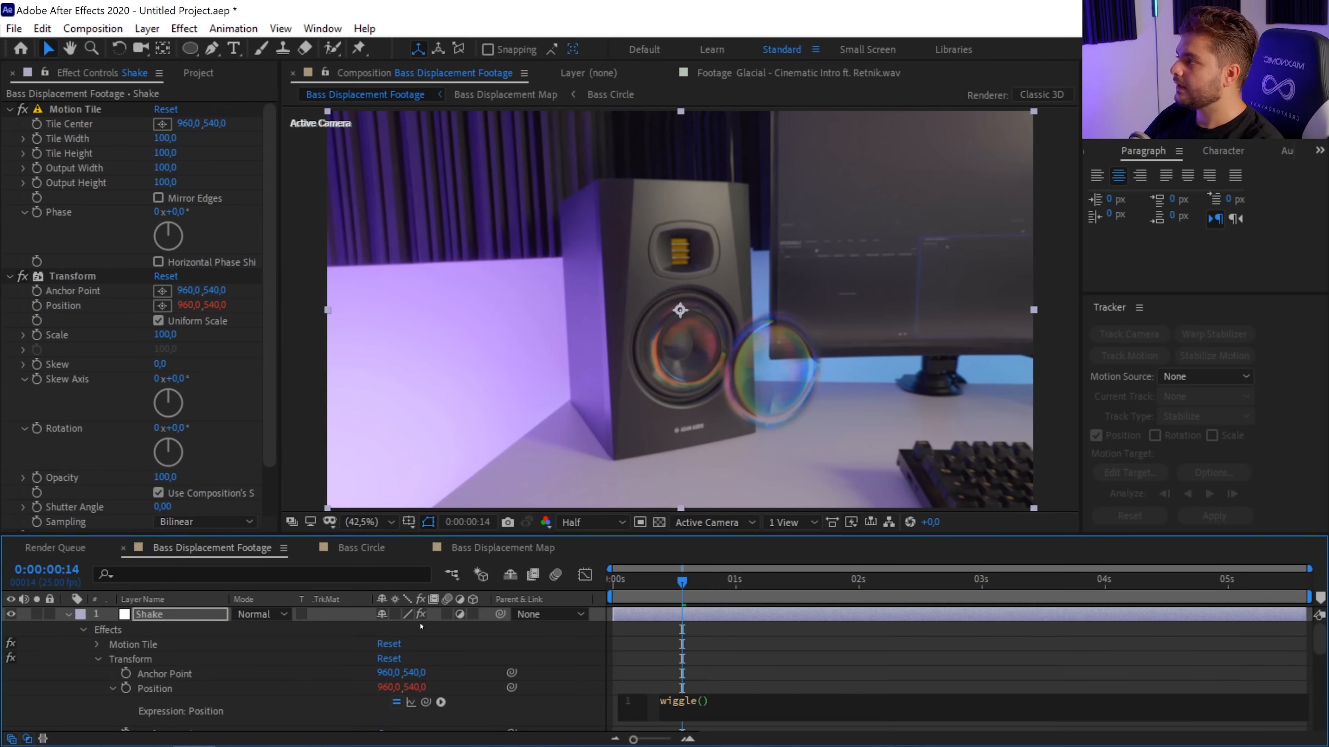
drag(424, 704, 71, 495)
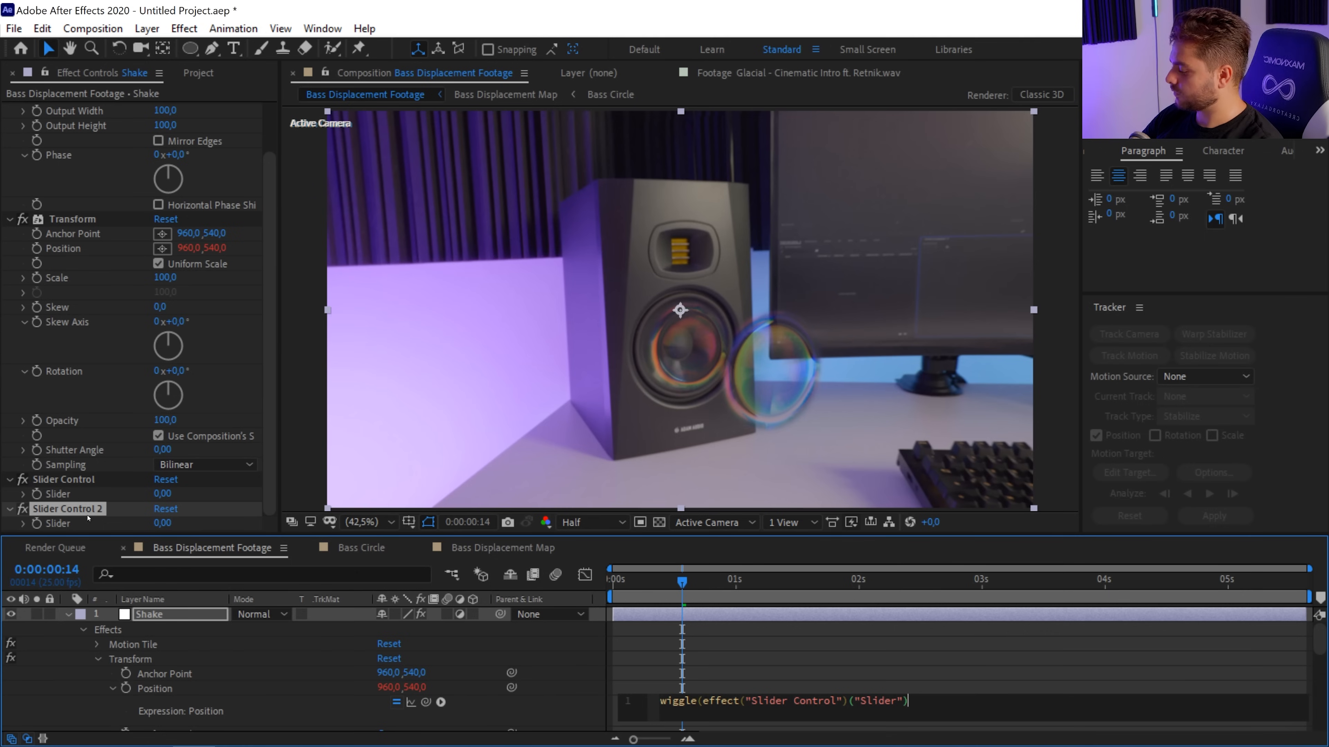
drag(424, 702, 82, 522)
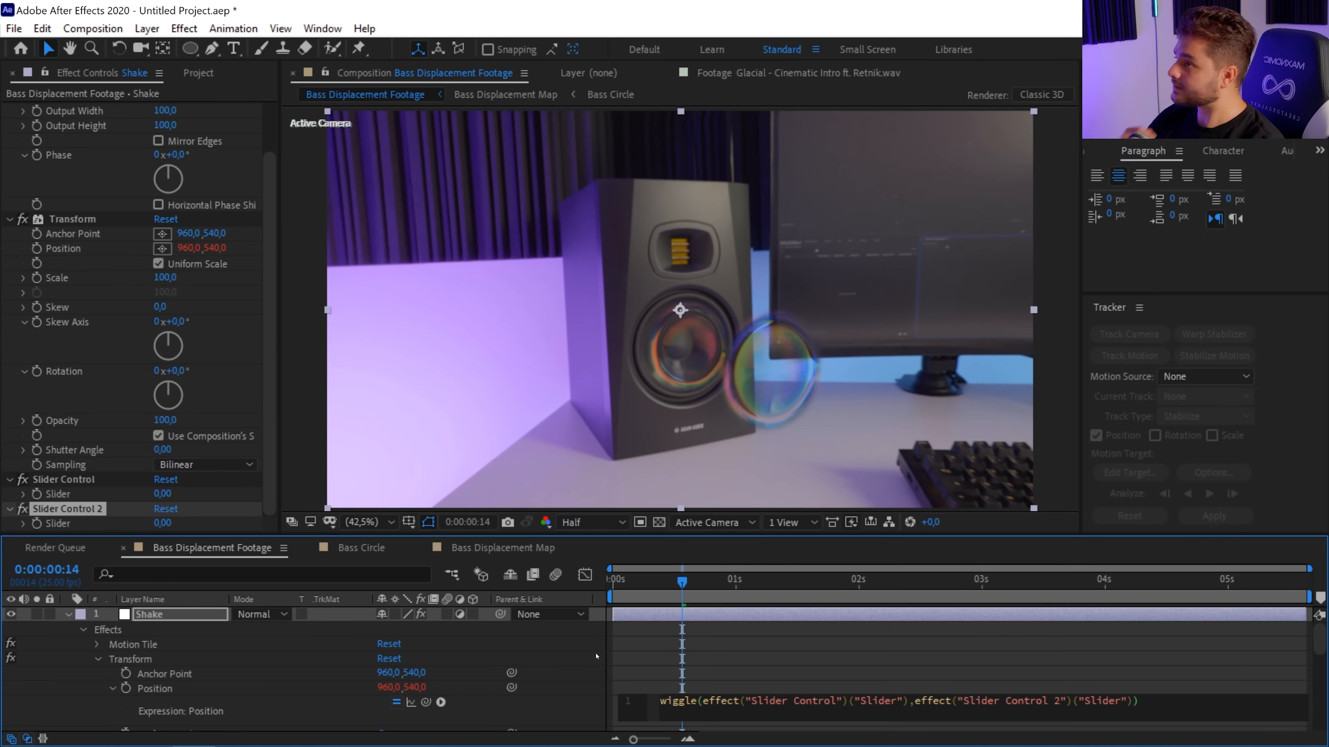
click(756, 683)
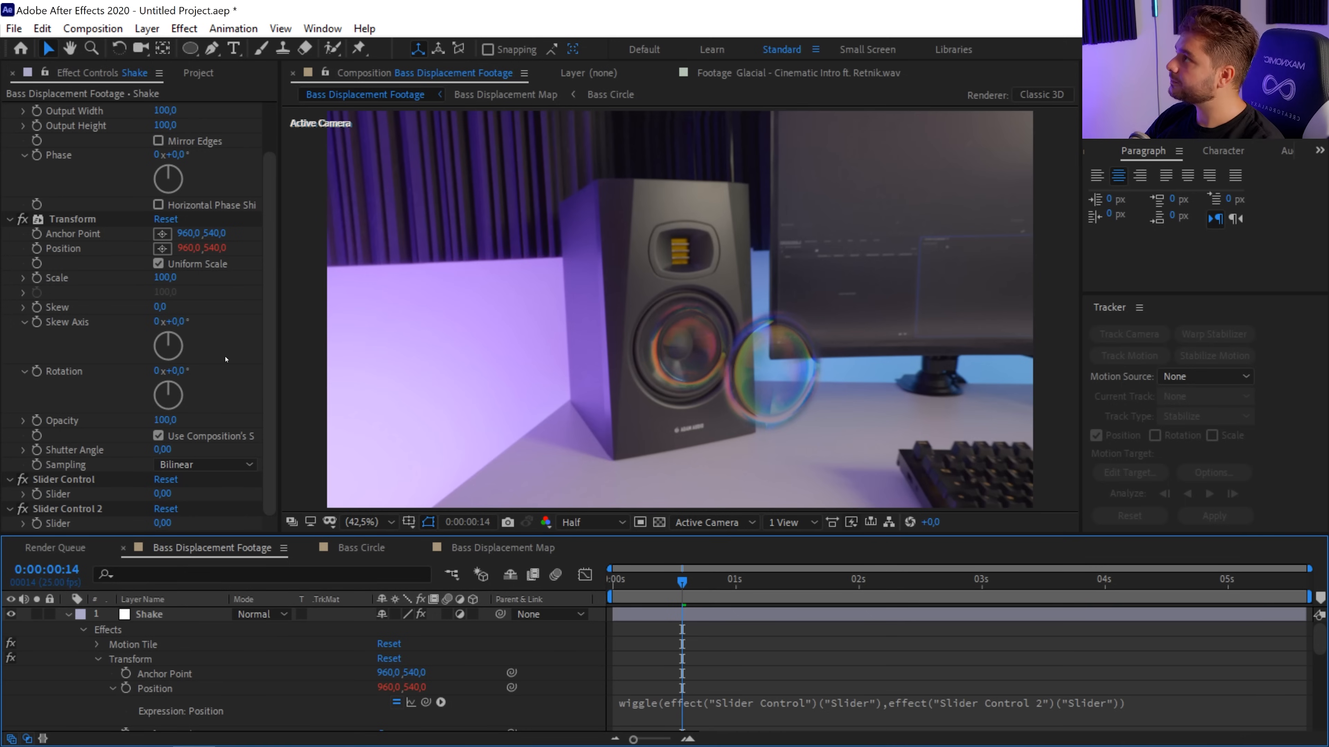
Step: Enable Mirror Edges in the Shake layer's Motion Tile and set its output width and output height to 125
click(159, 142)
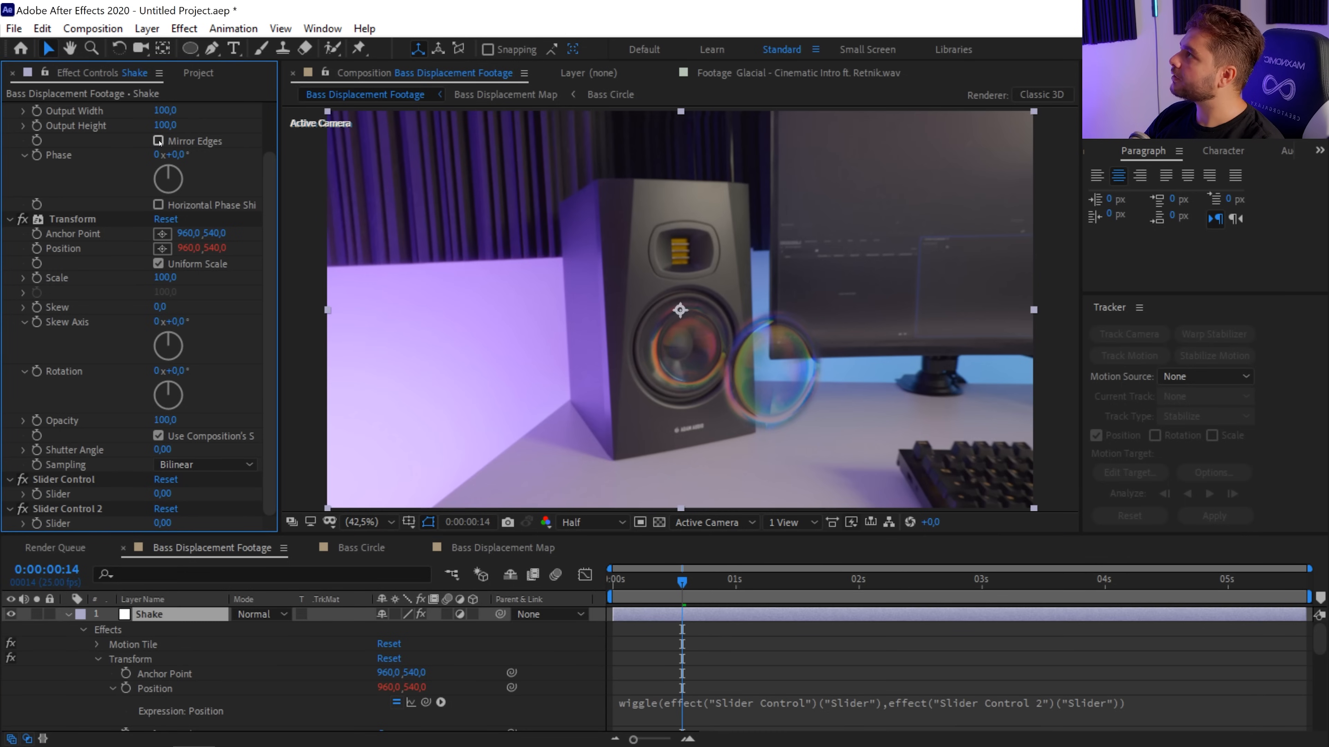
click(158, 141)
scroll(126, 151, up, 2)
click(163, 174)
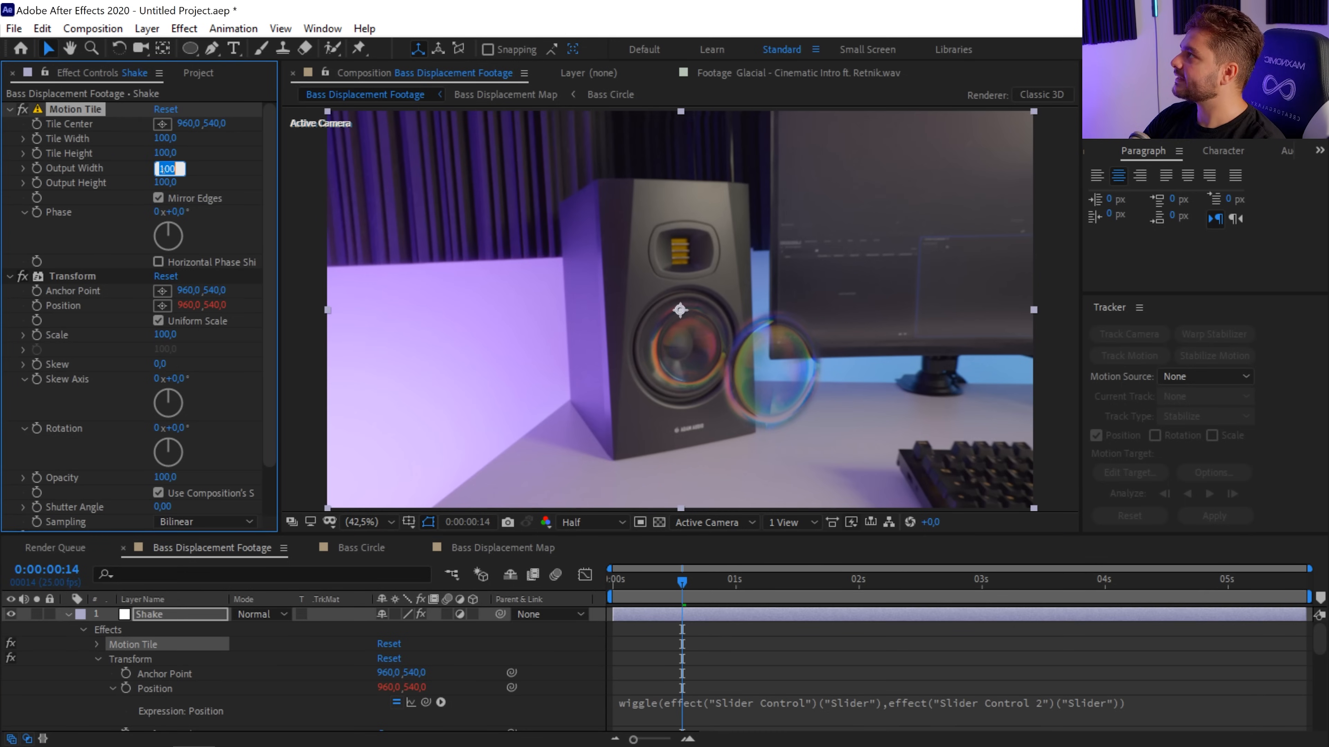
key(Tab)
text(1)
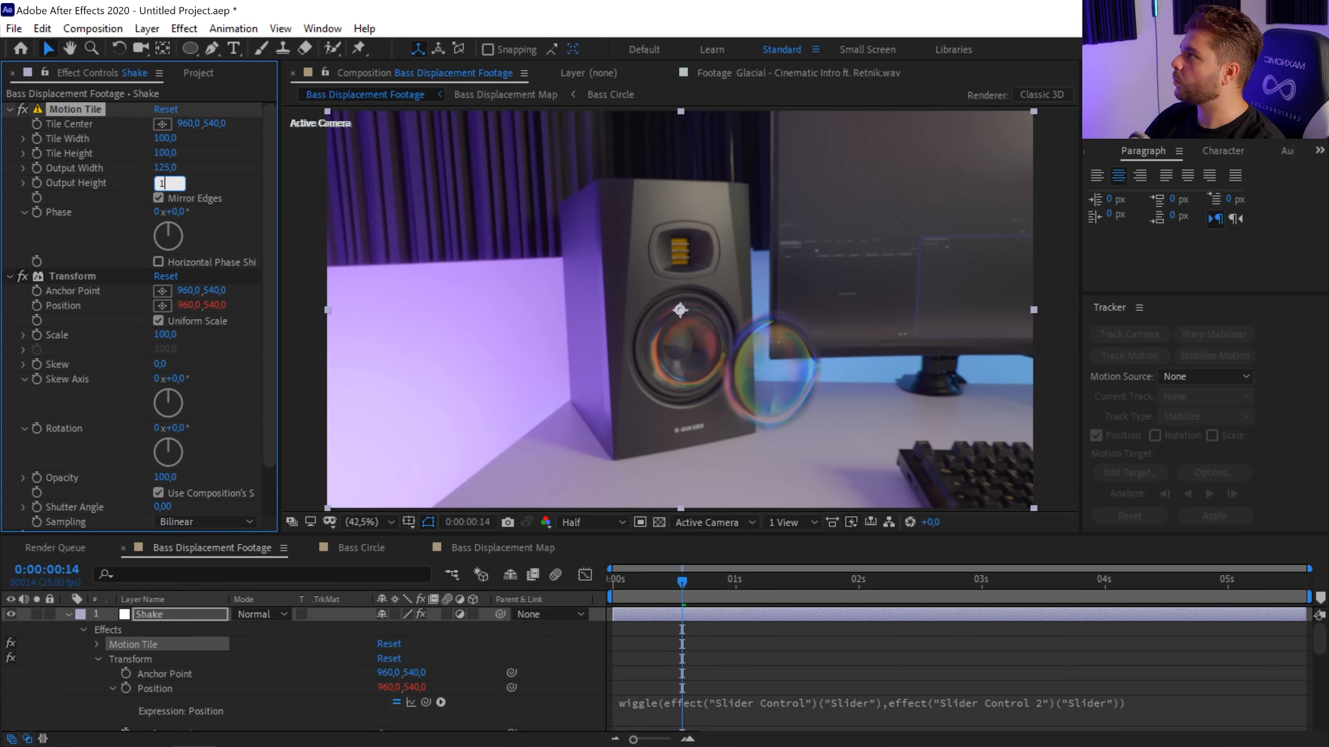
click(675, 591)
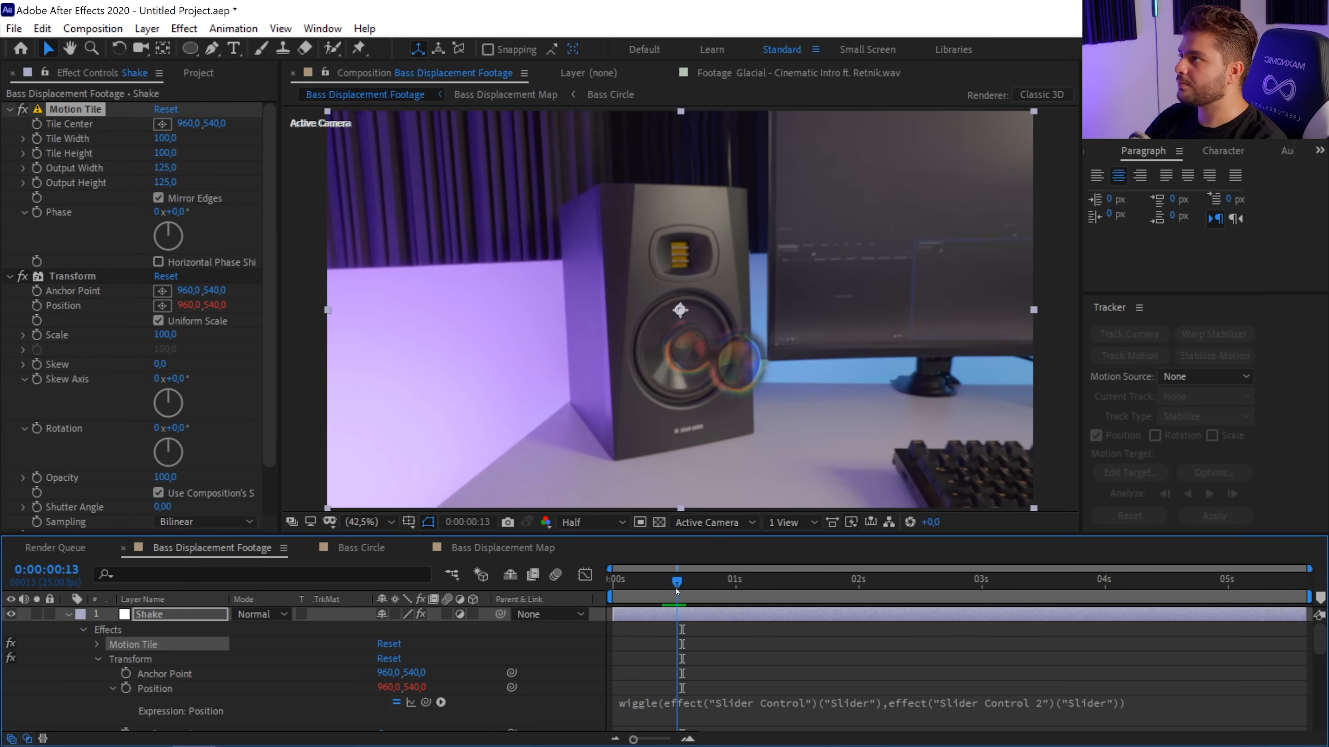
Step: At 0:00:00:14, keyframe the Shake layer's Slider Control at 15 and Slider Control 2 at 50
drag(677, 591, 681, 593)
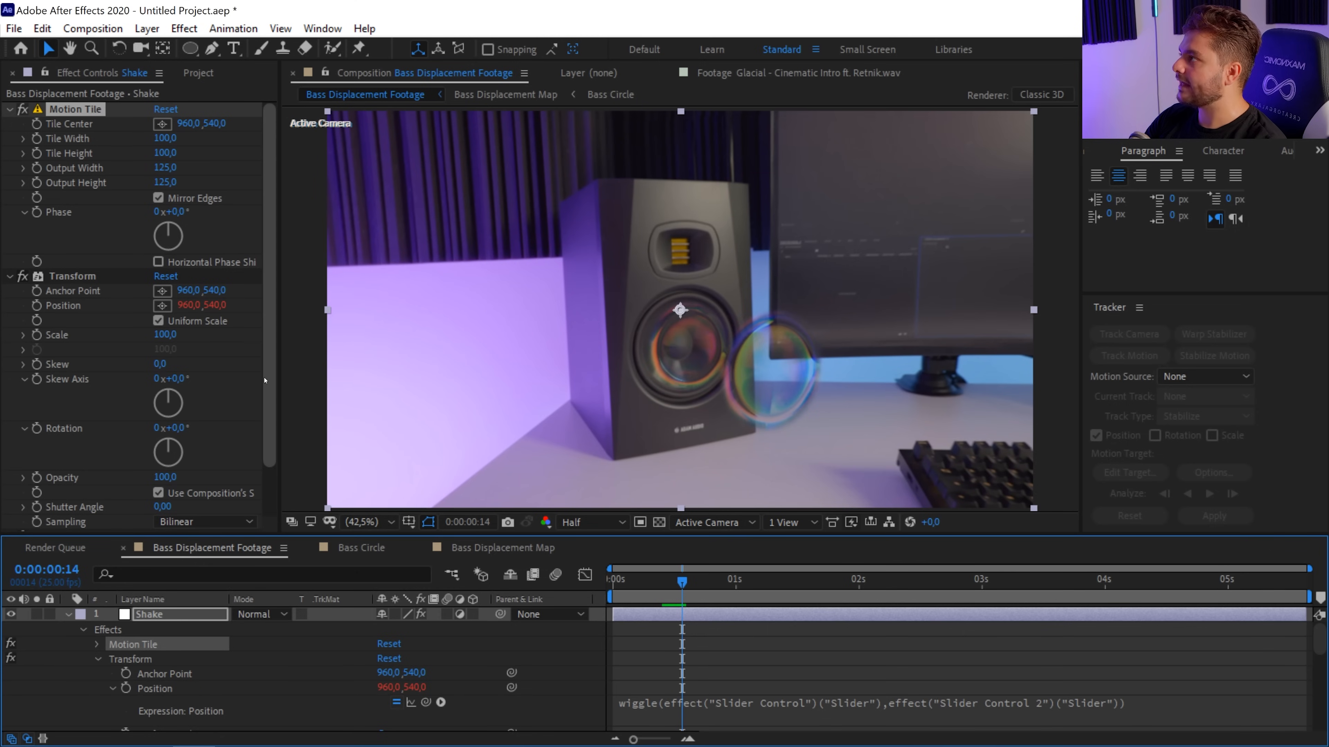
scroll(54, 501, down, 2)
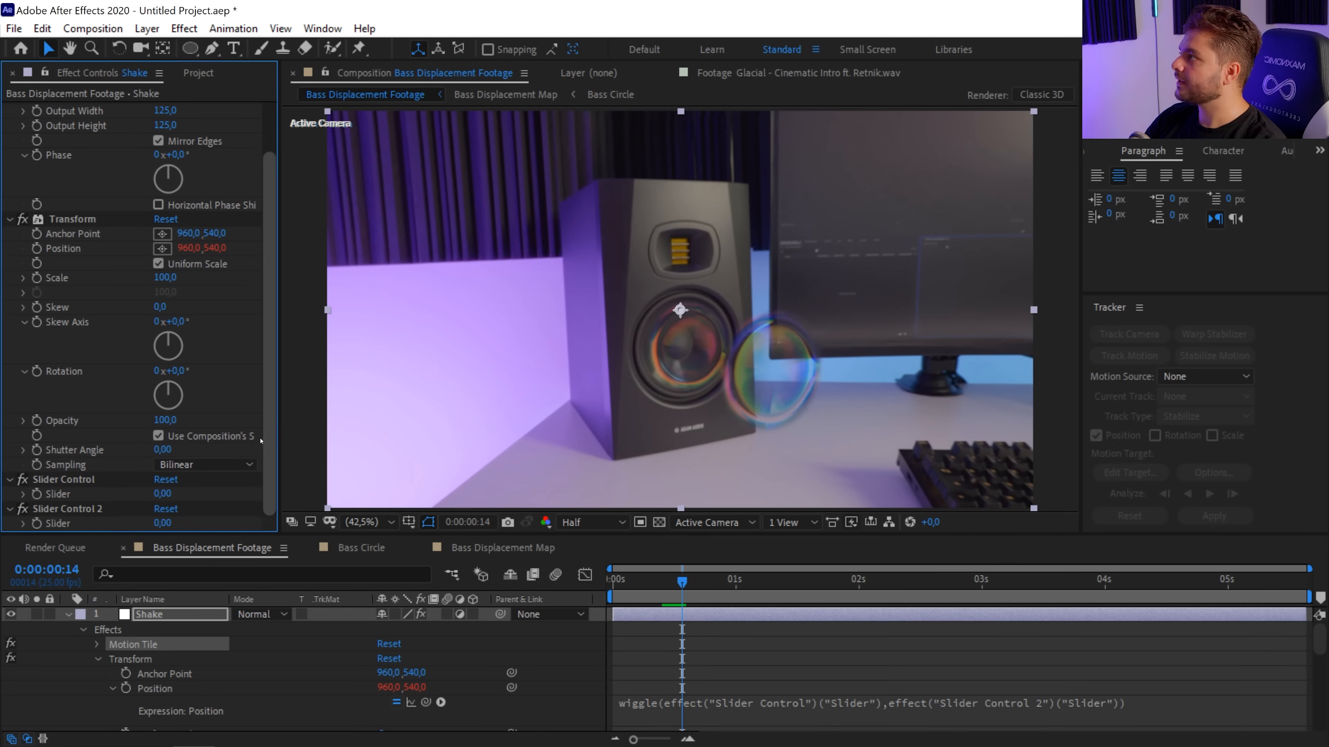
click(36, 495)
click(37, 523)
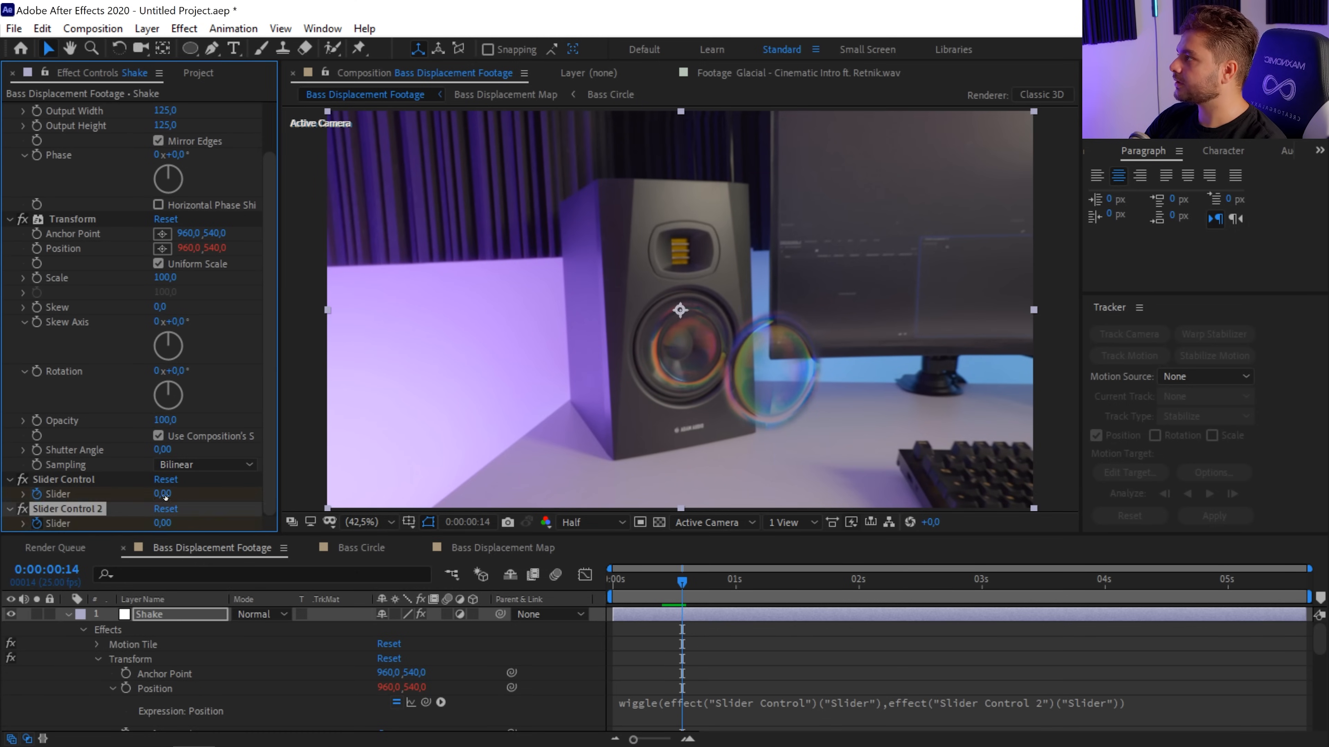
click(158, 495)
key(Return)
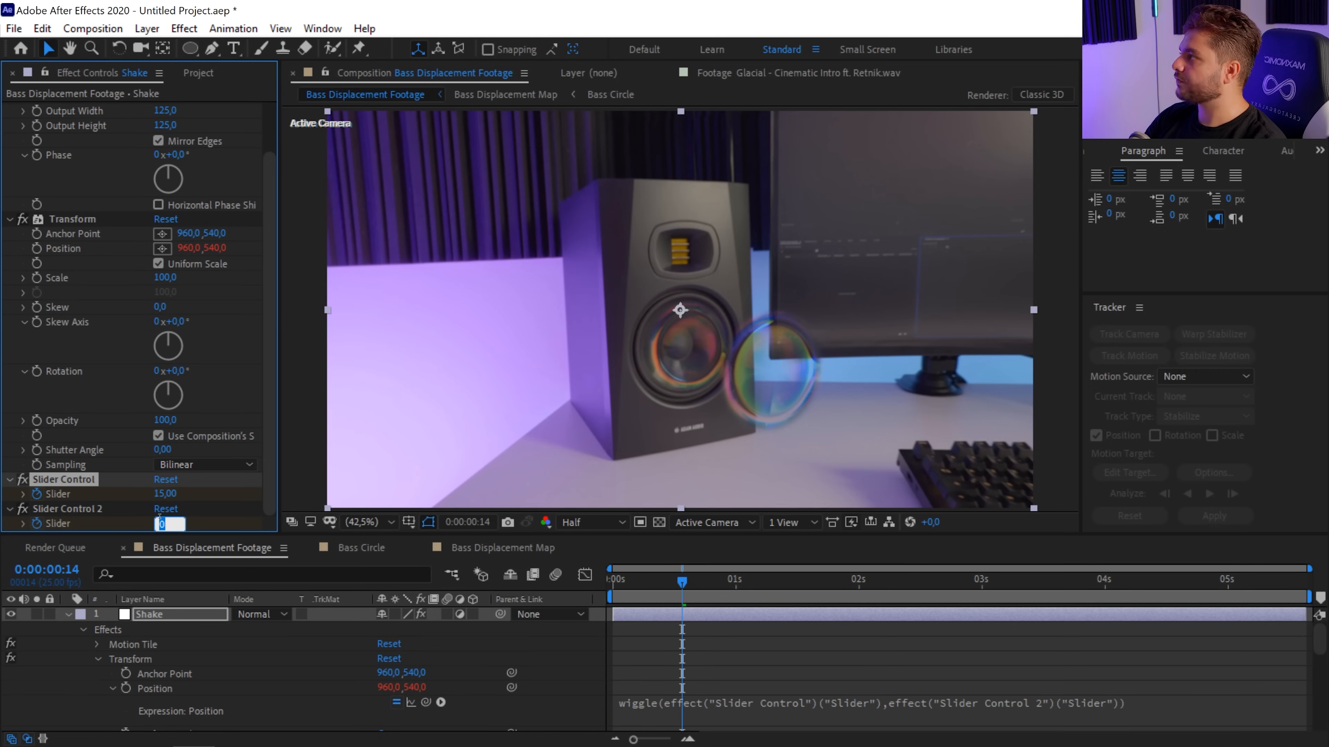
text(50)
key(Return)
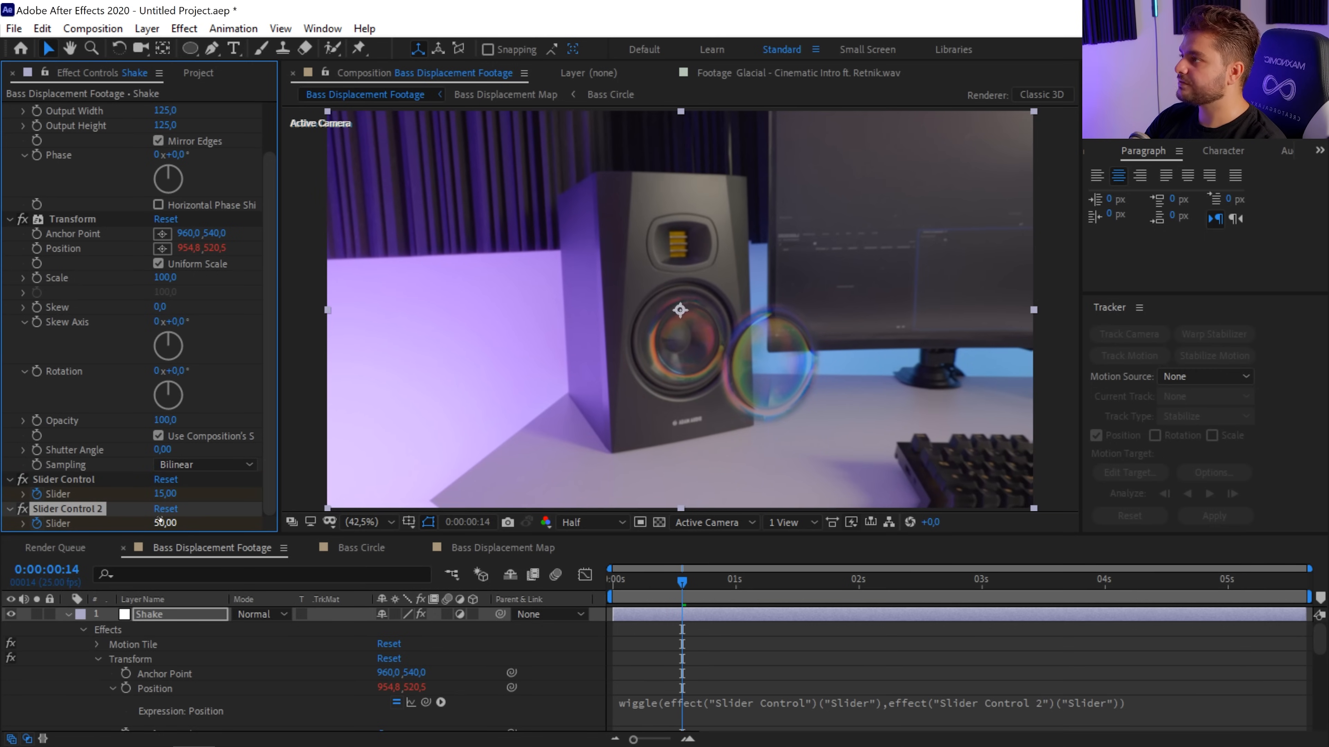
Step: Go two frames back to 0:00:00:12 and keyframe both Shake sliders at 0
key(Page_Up)
key(Page_Up)
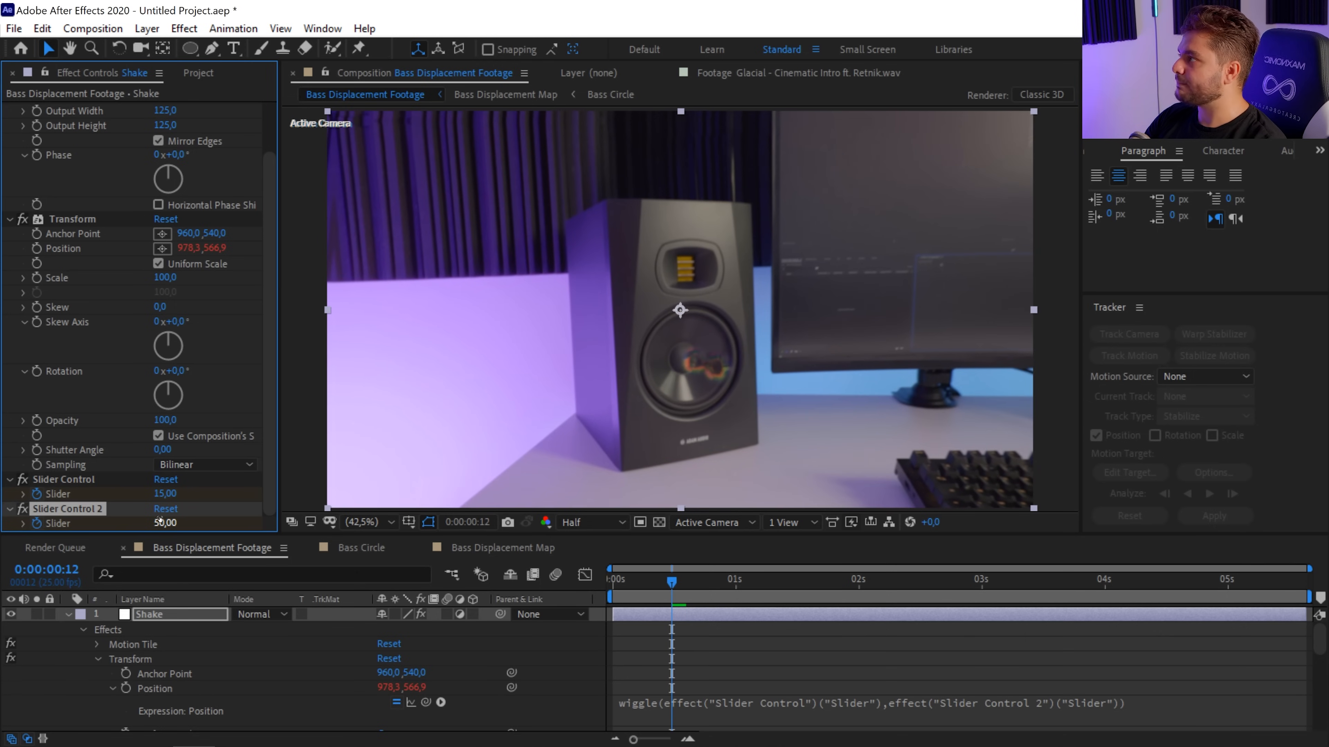
drag(167, 494, 155, 520)
click(167, 522)
text(0)
key(Return)
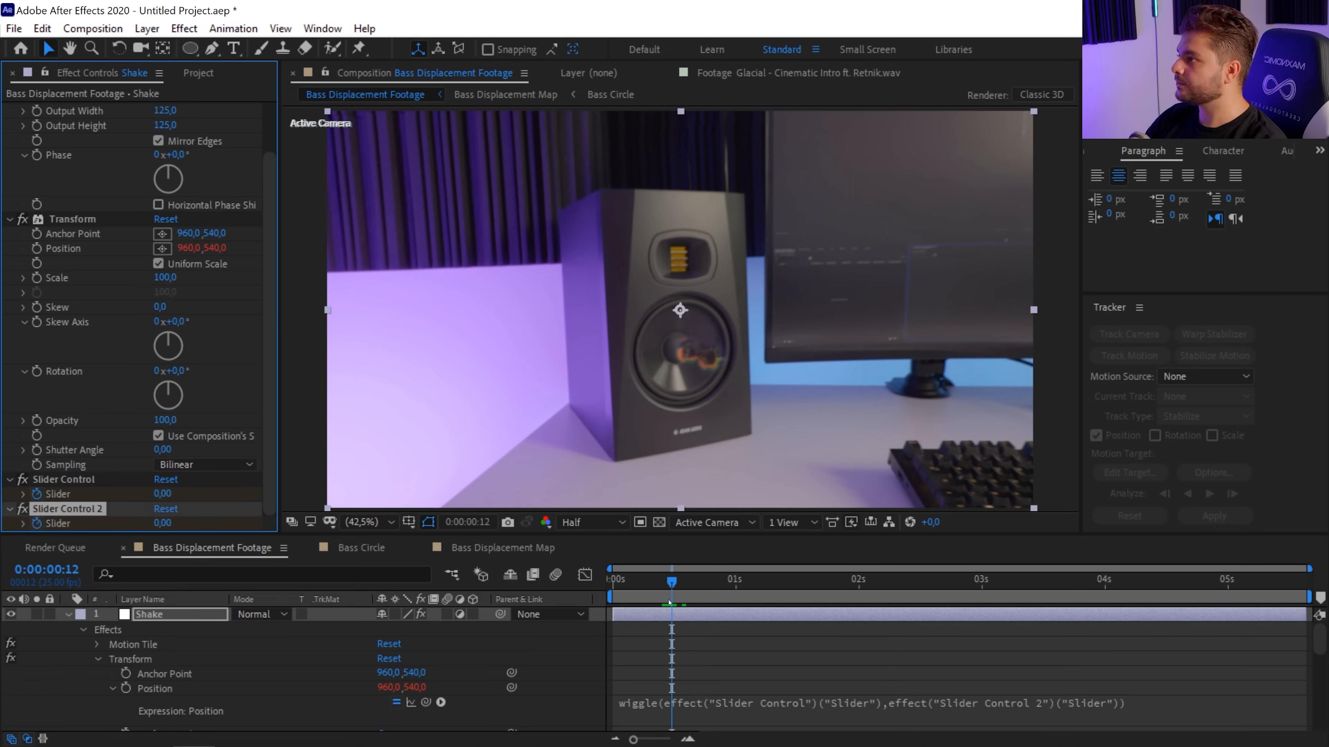
Step: Reveal the Shake layer's keyframes and set both sliders to 0 at 0:00:00:22
click(678, 616)
key(u)
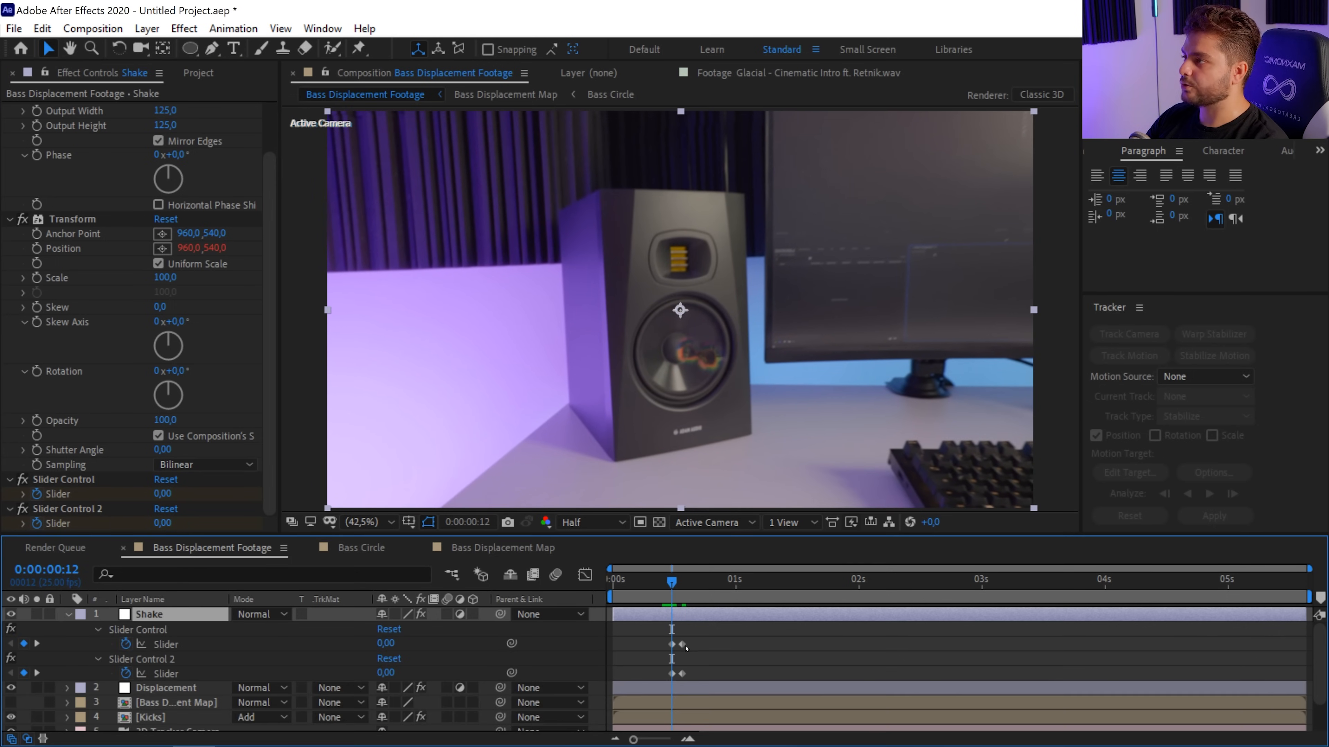
drag(678, 580, 673, 584)
key(space)
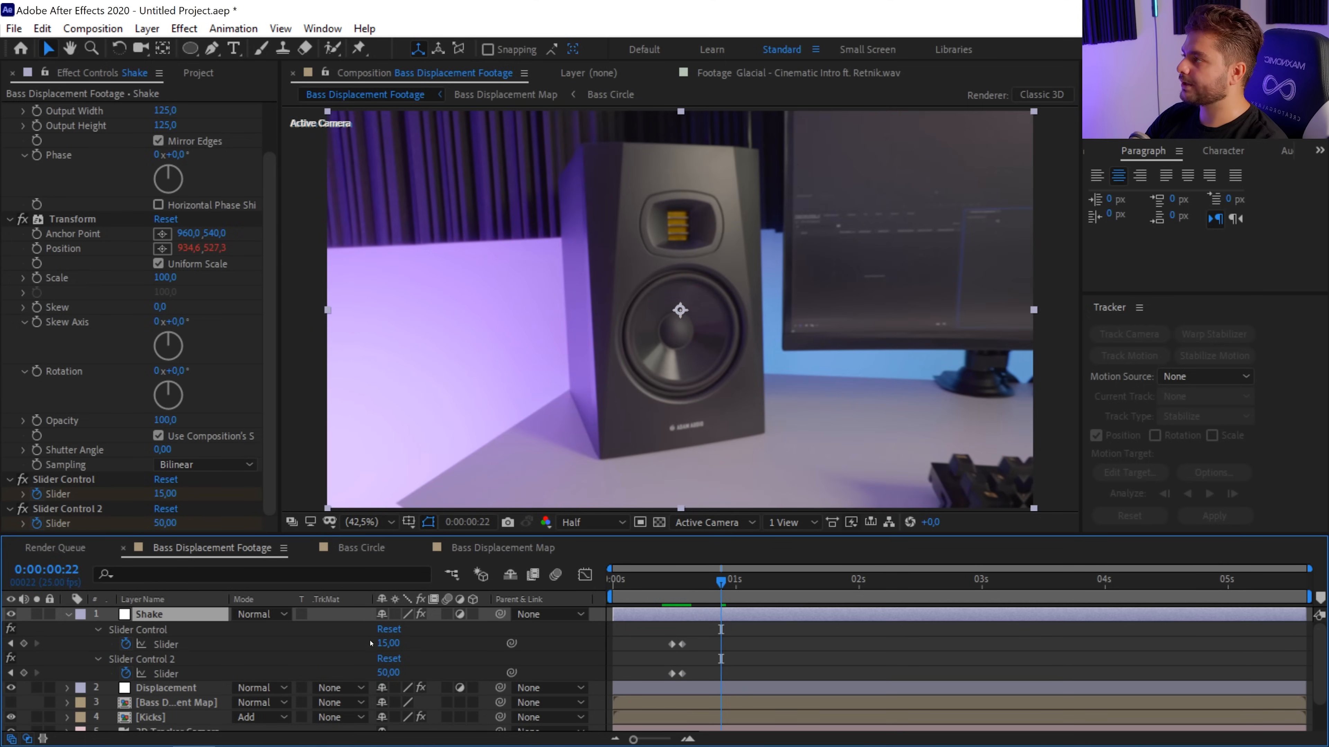
click(382, 643)
text(0)
key(Tab)
text(0)
key(Return)
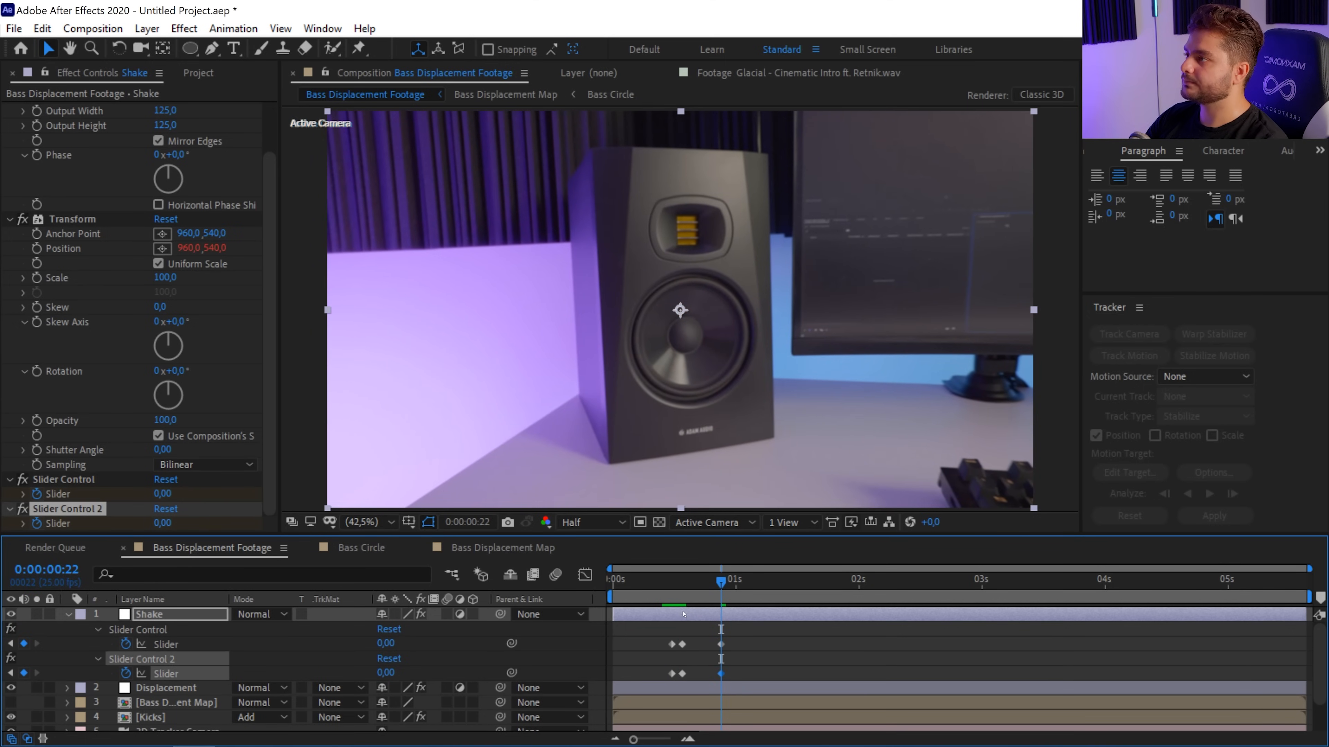
Step: Apply Easy Ease to both sliders' final keyframes at 0:00:00:22
drag(709, 636, 730, 681)
right_click(721, 672)
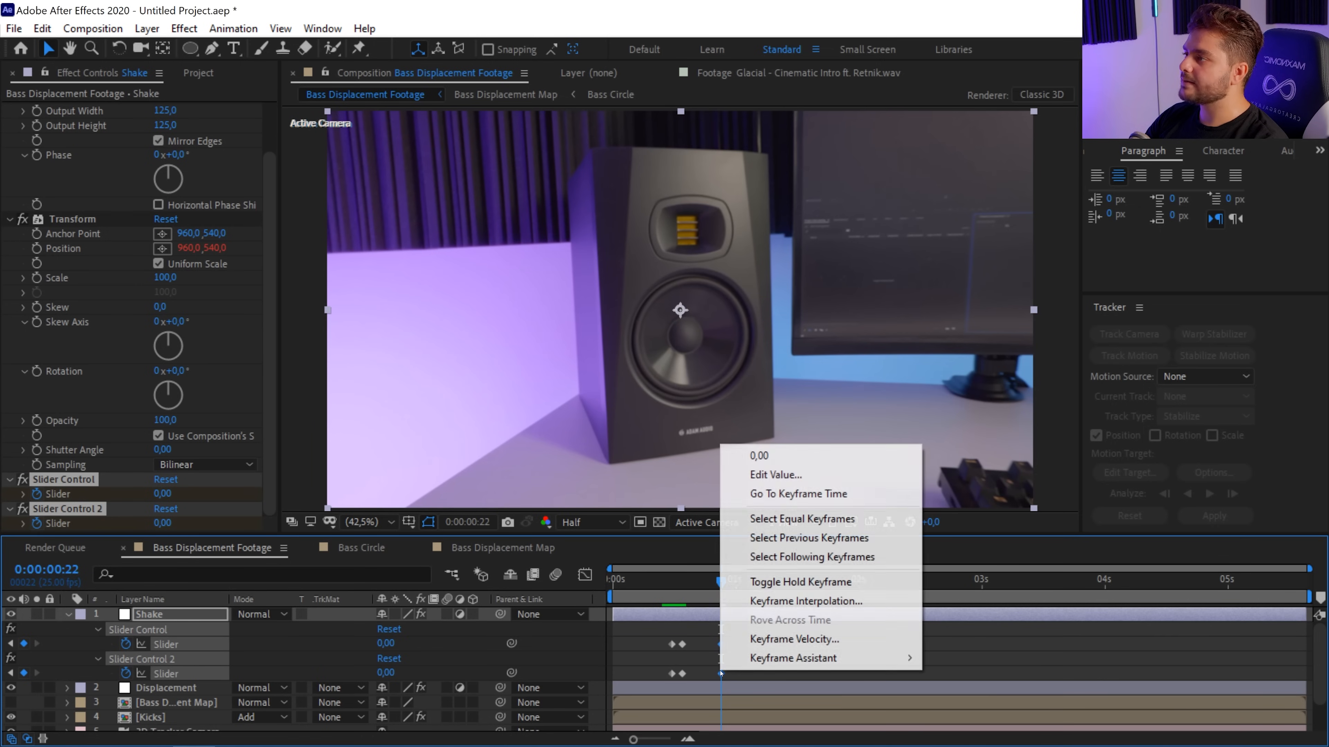
mouse_move(785, 659)
click(994, 544)
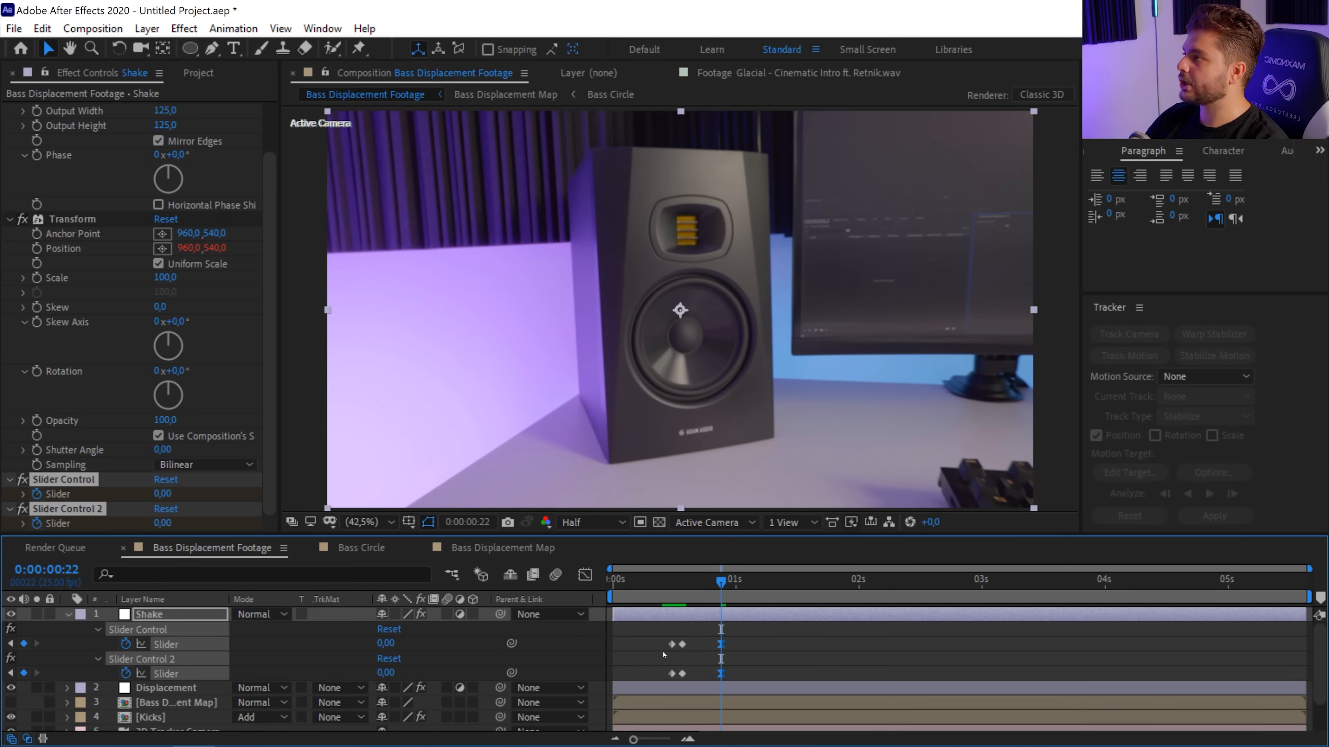
Step: Lengthen the incoming ease of both sliders' final keyframes in the speed graph so the shake fades out more gradually
click(585, 574)
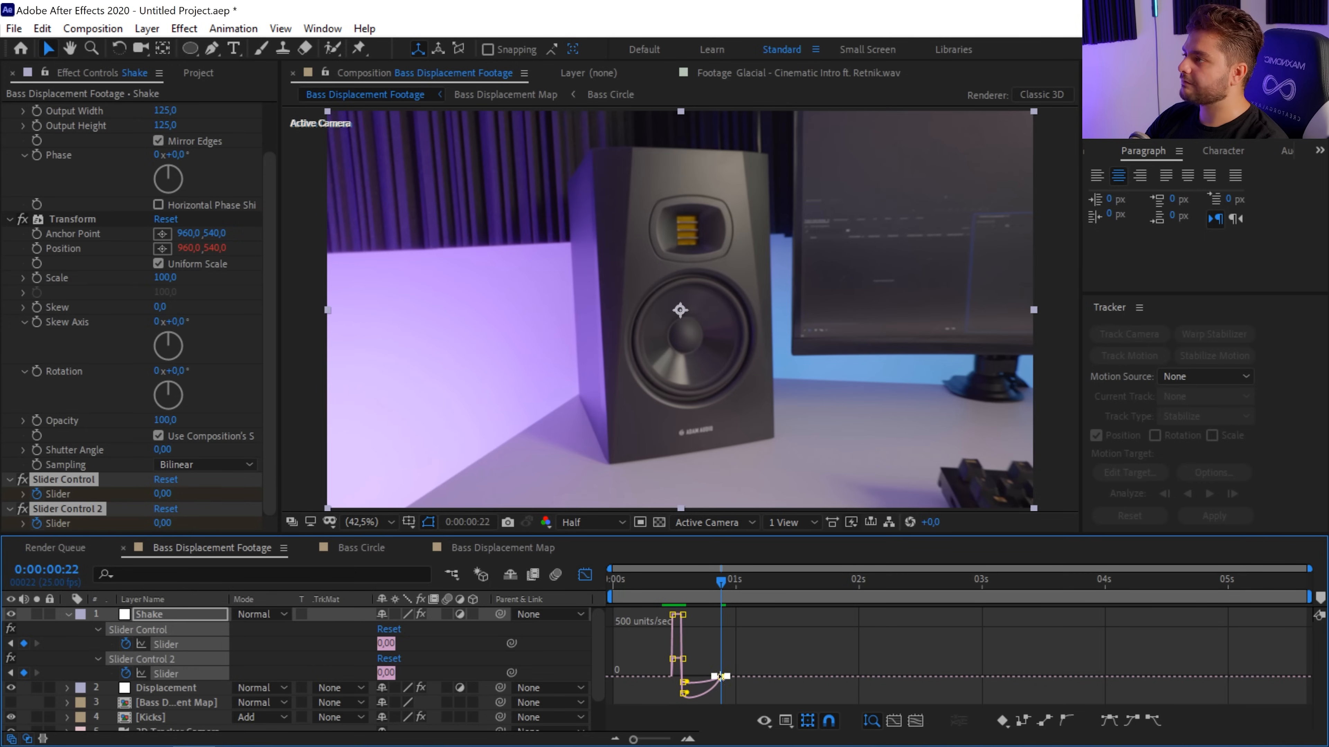
click(686, 739)
drag(669, 638, 634, 639)
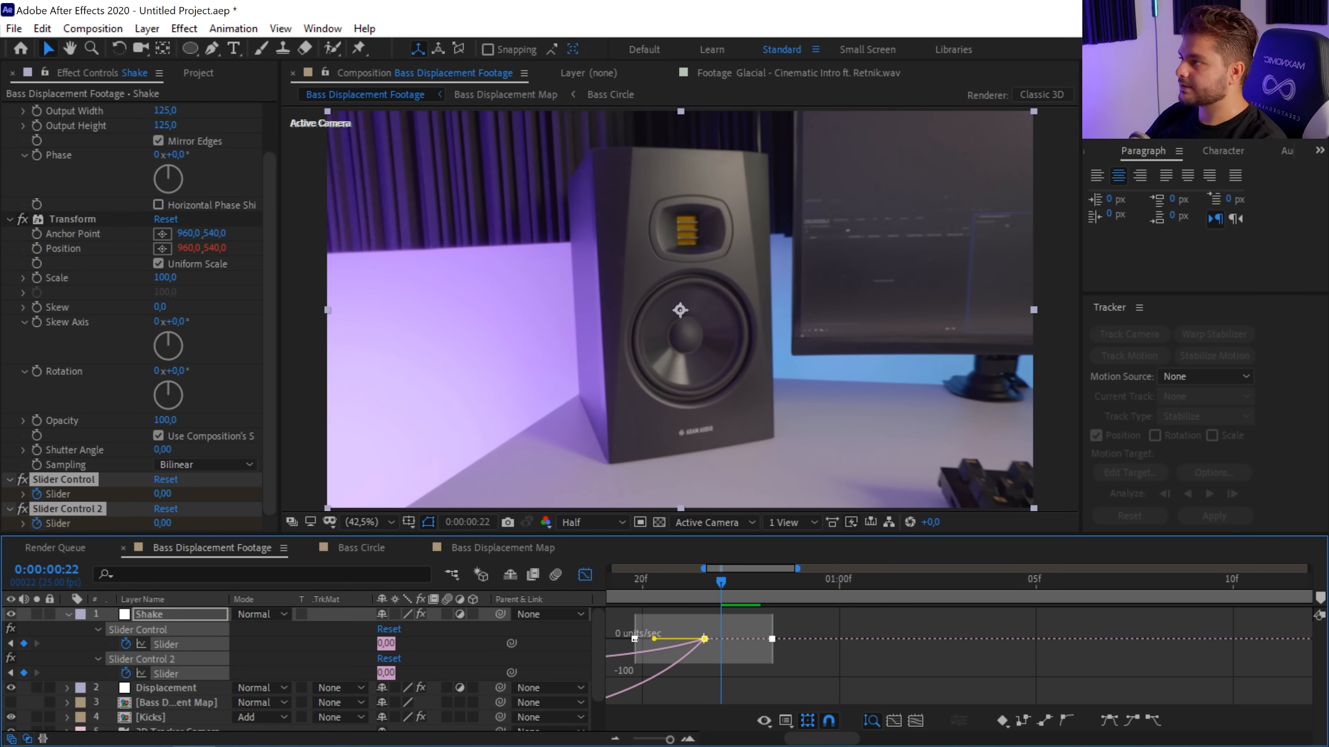
key(ctrl+z)
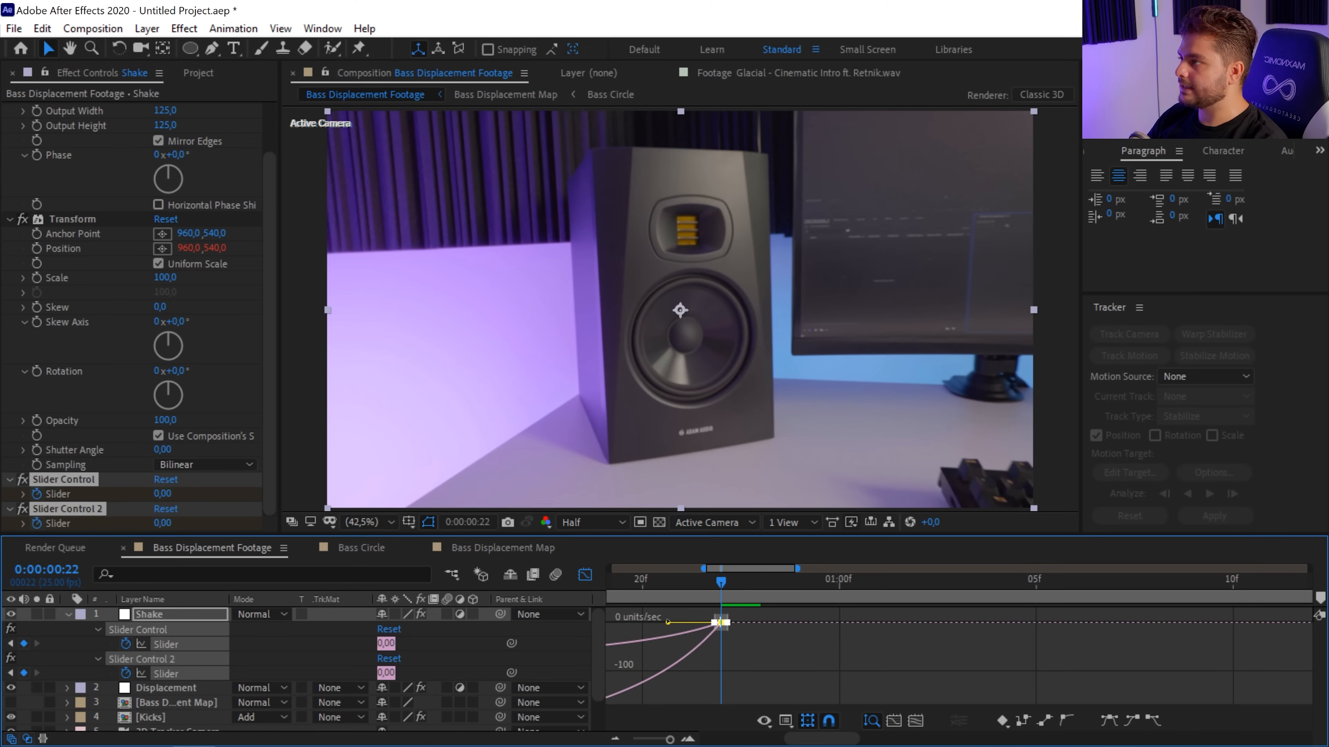
mouse_move(669, 623)
mouse_down()
mouse_move(585, 627)
mouse_move(681, 631)
mouse_move(650, 631)
mouse_up()
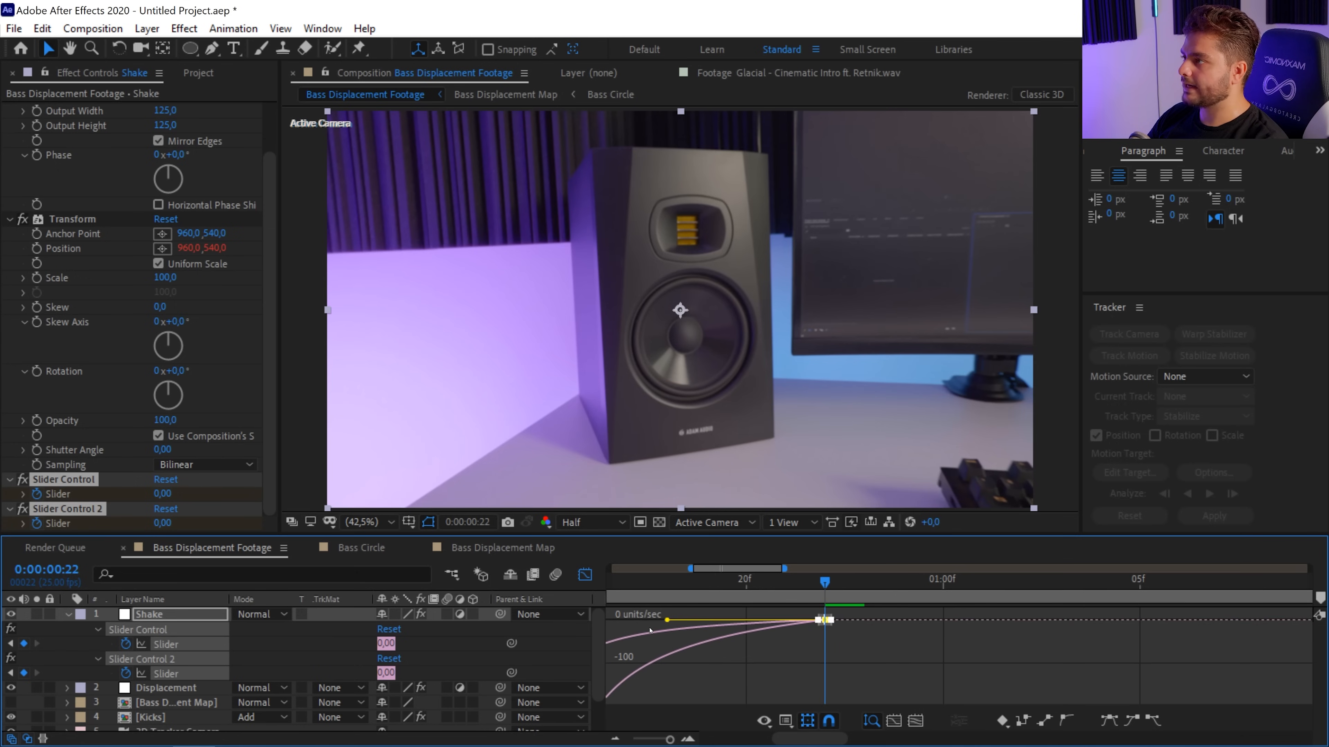
click(584, 575)
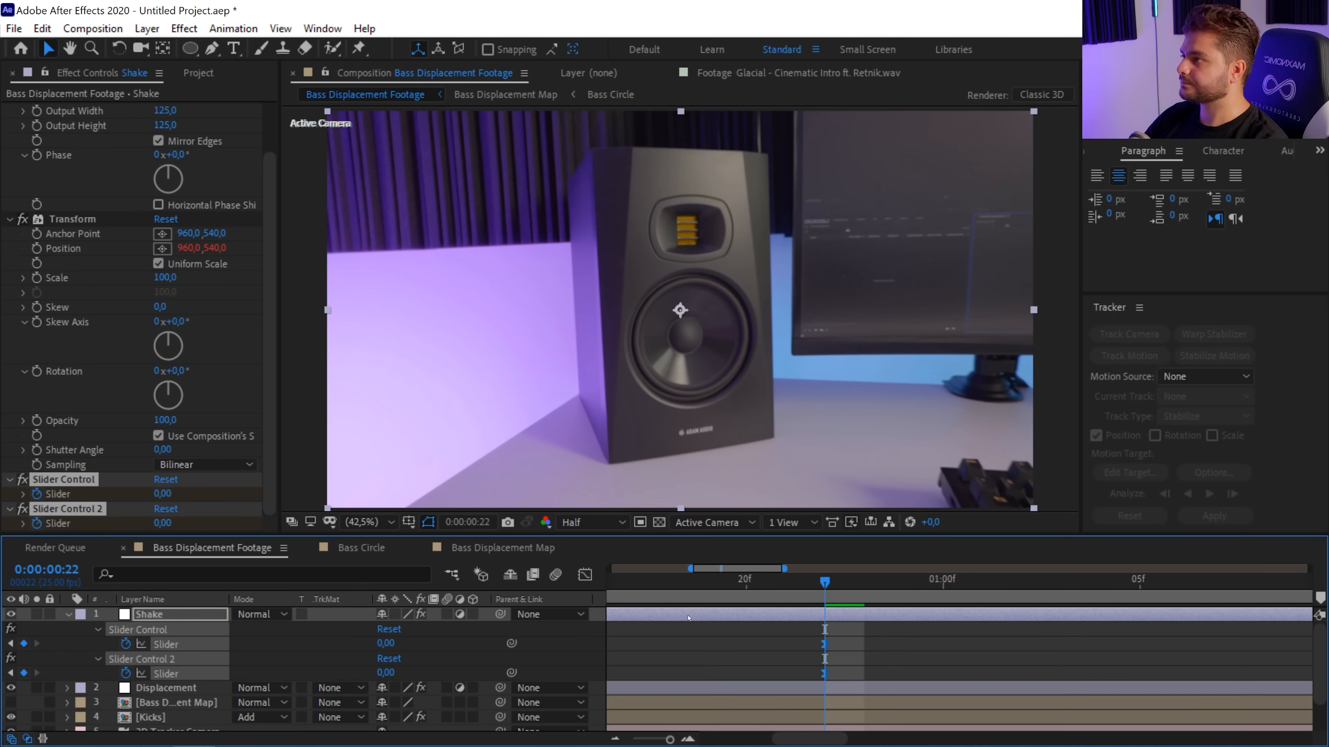
Step: Preview the shake and set the Slider Control 2 keyframe at 0:00:00:14 to 95
click(769, 590)
key(semicolon)
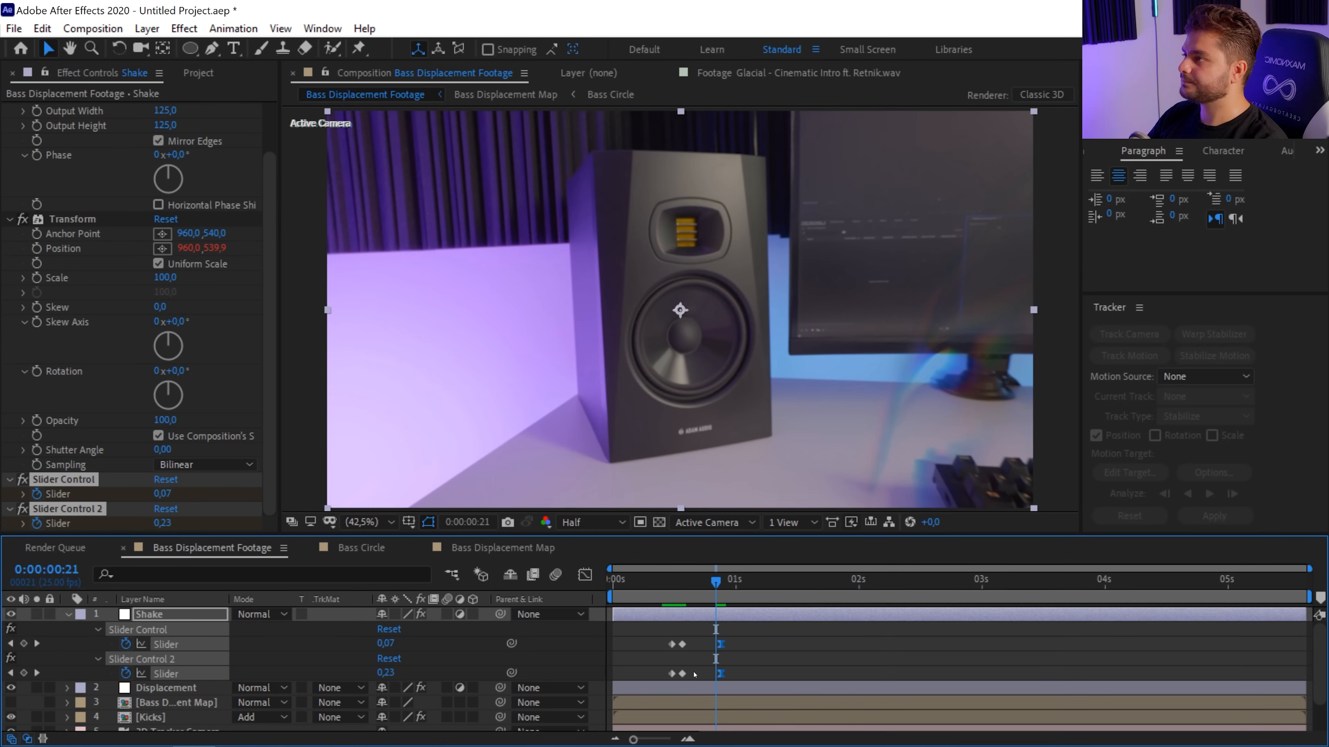
click(755, 637)
key(space)
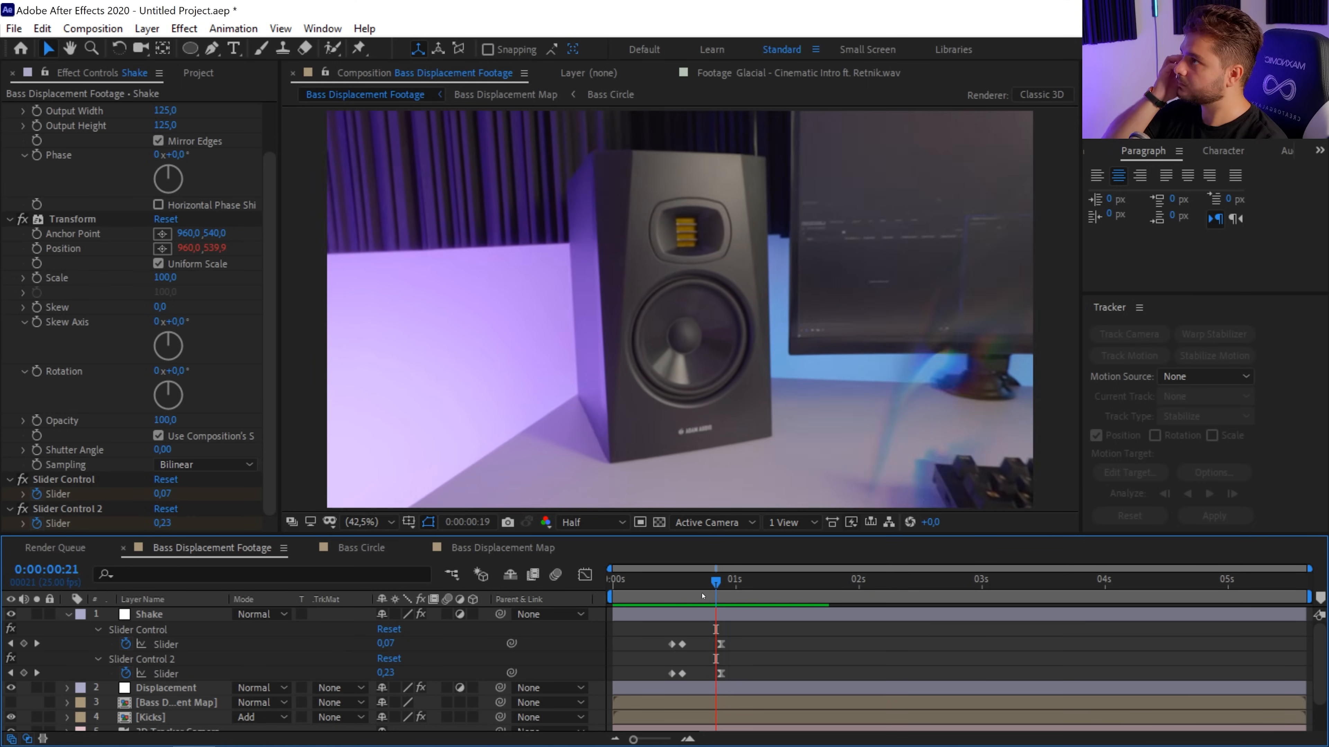
click(690, 587)
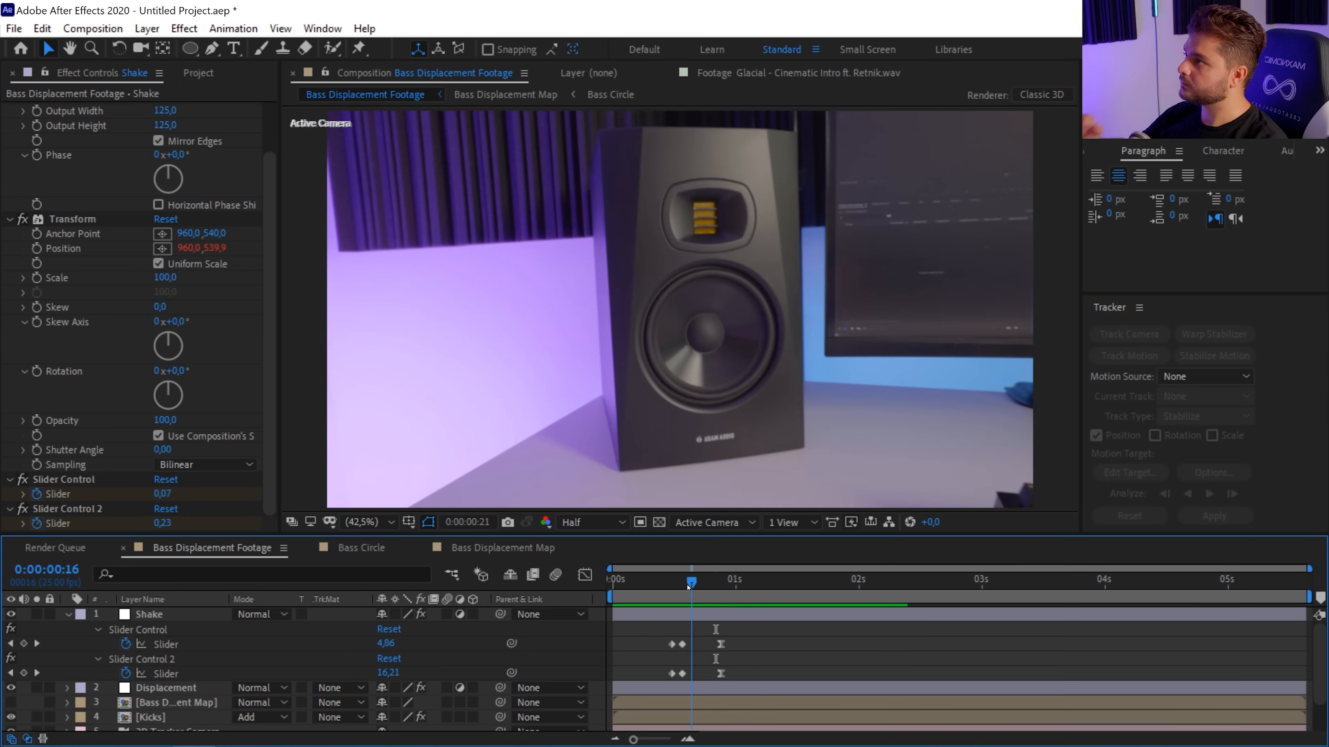
drag(689, 587, 682, 586)
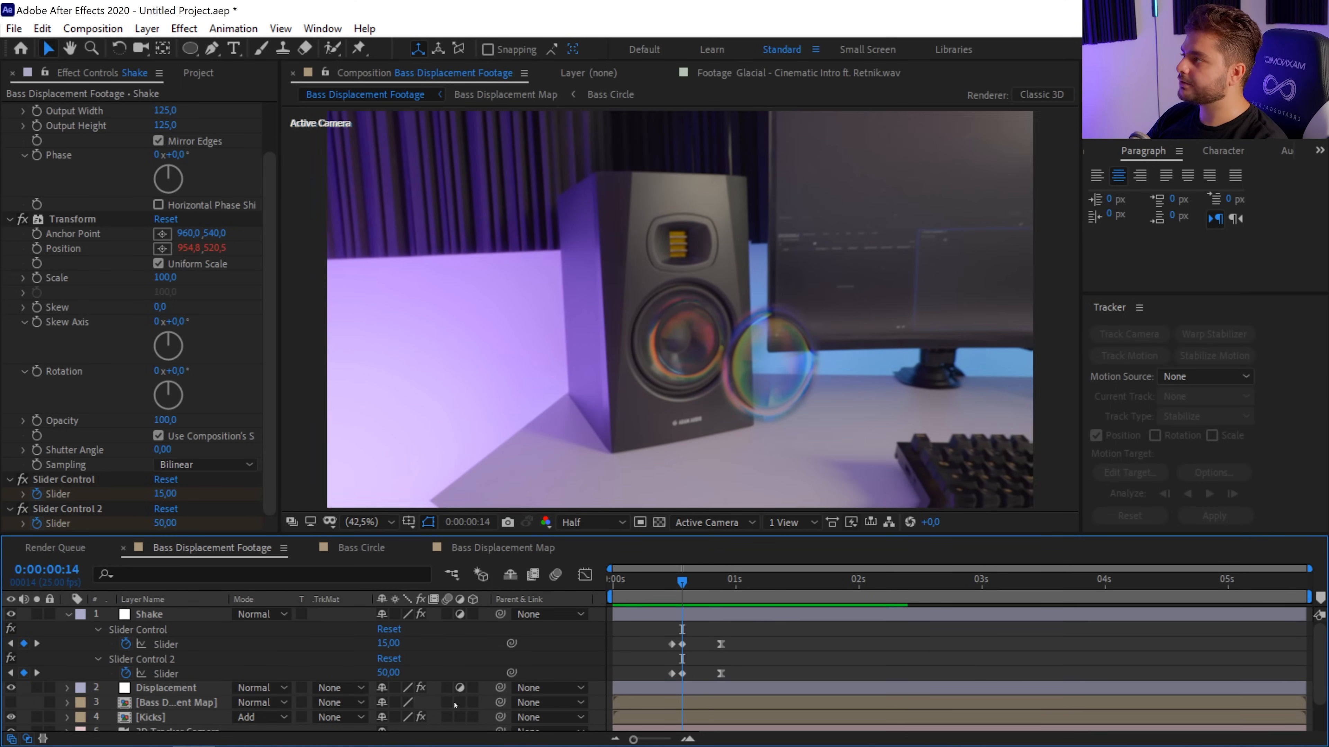
drag(388, 673, 356, 684)
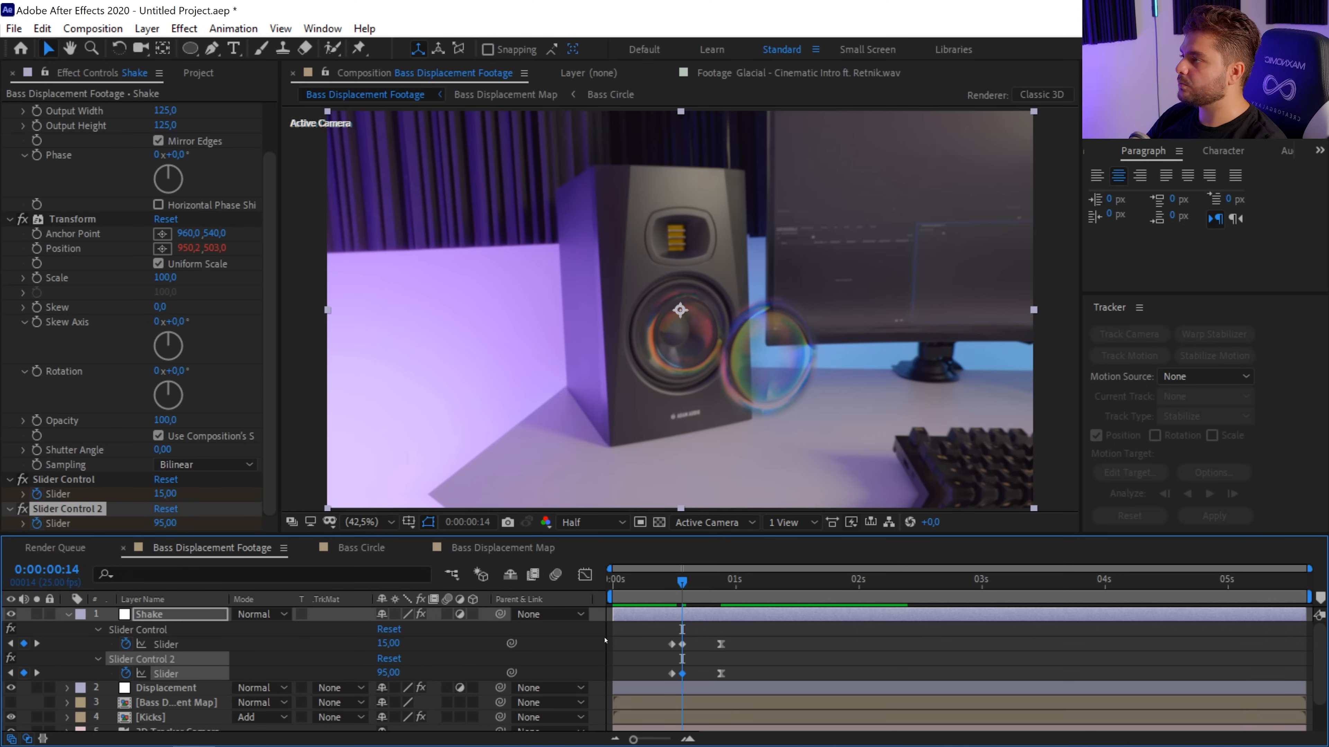
Step: Disable the composition's shutter angle in Shake's Transform effect, set its Shutter Angle to 90, and preview the motion blur
click(158, 435)
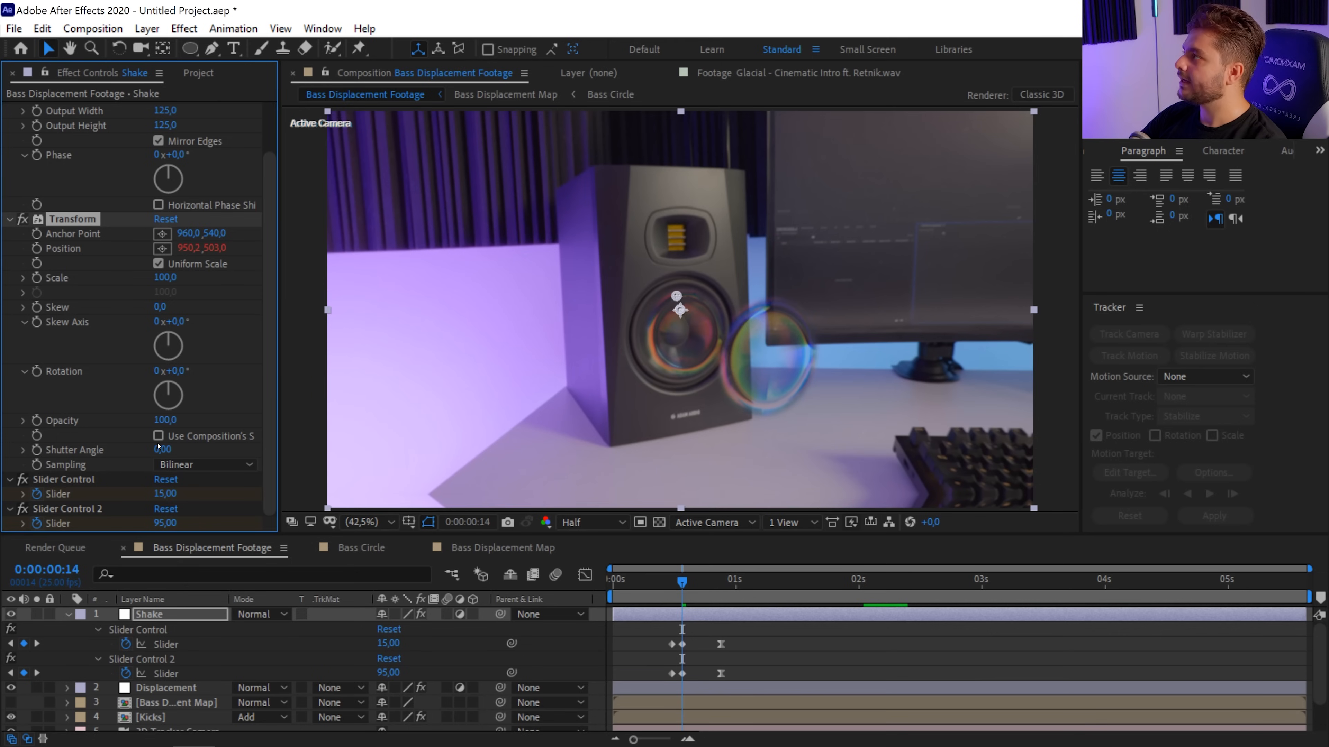
click(757, 663)
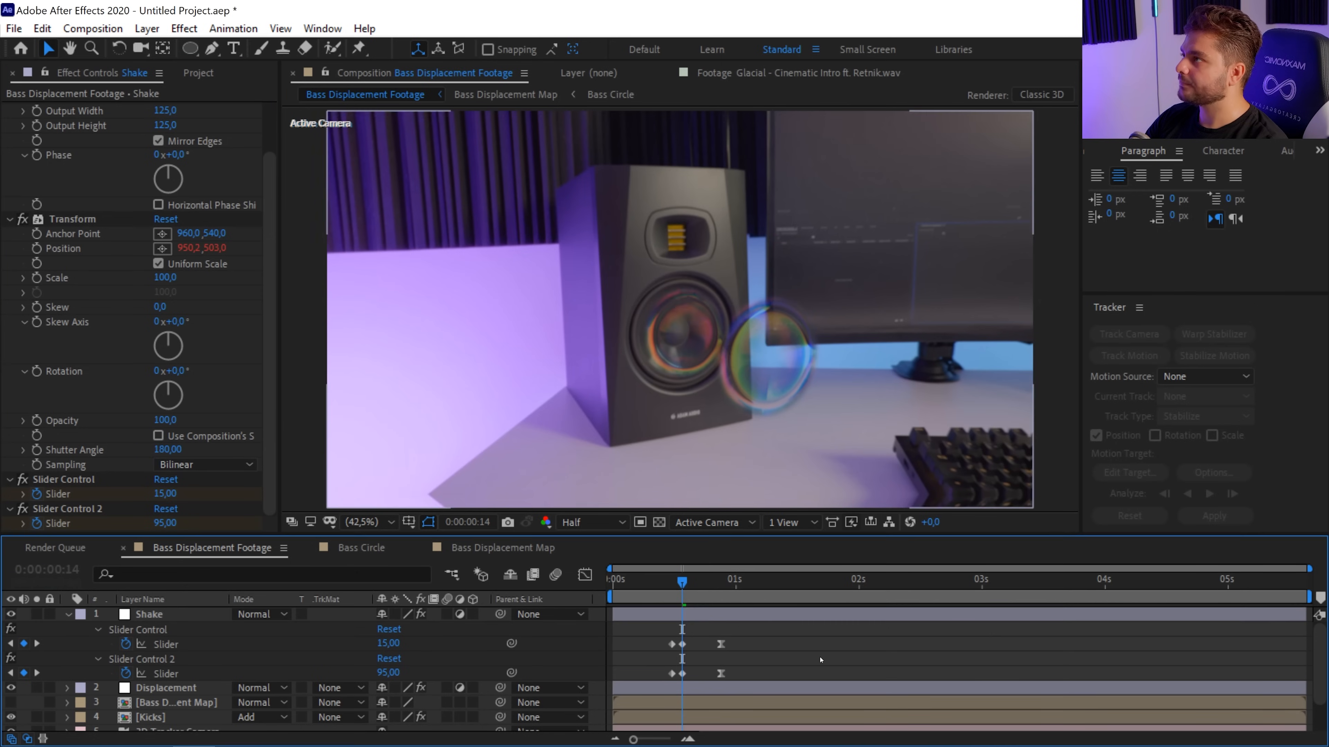
click(167, 451)
text(90)
click(818, 650)
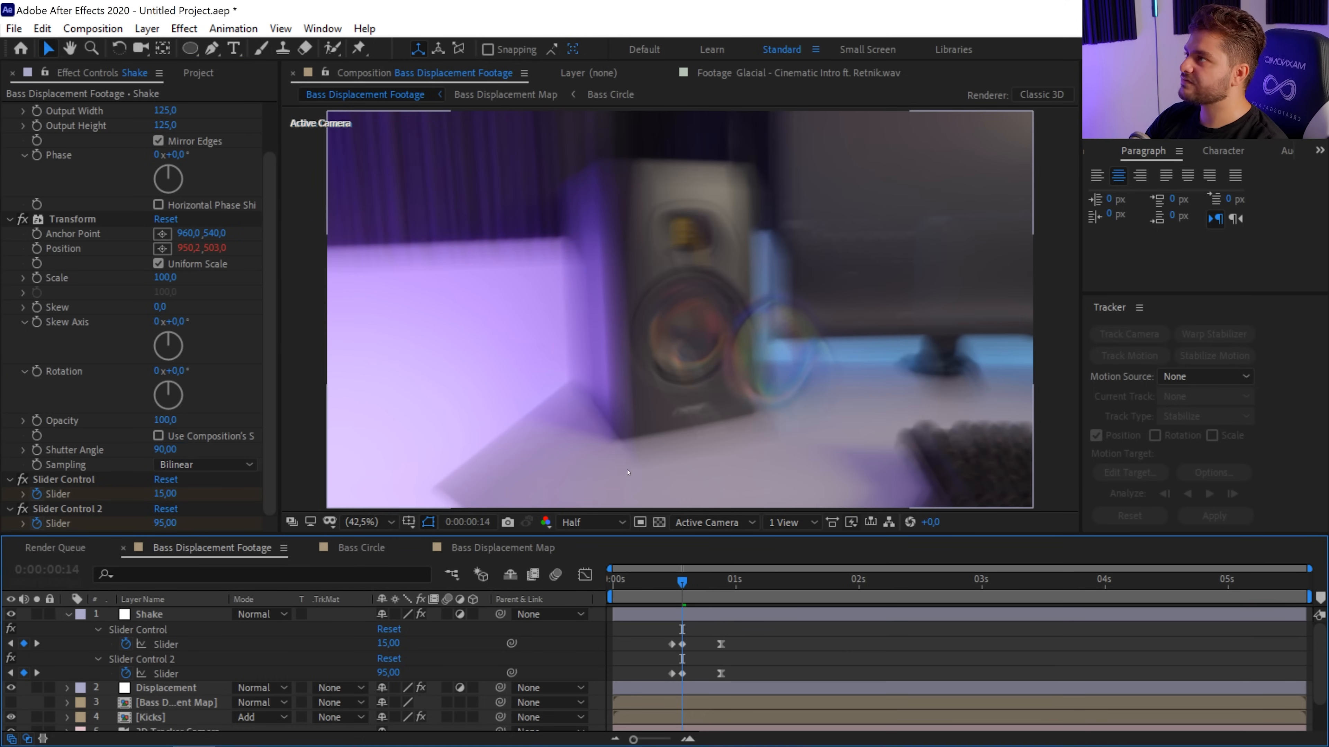
drag(664, 582, 726, 599)
key(space)
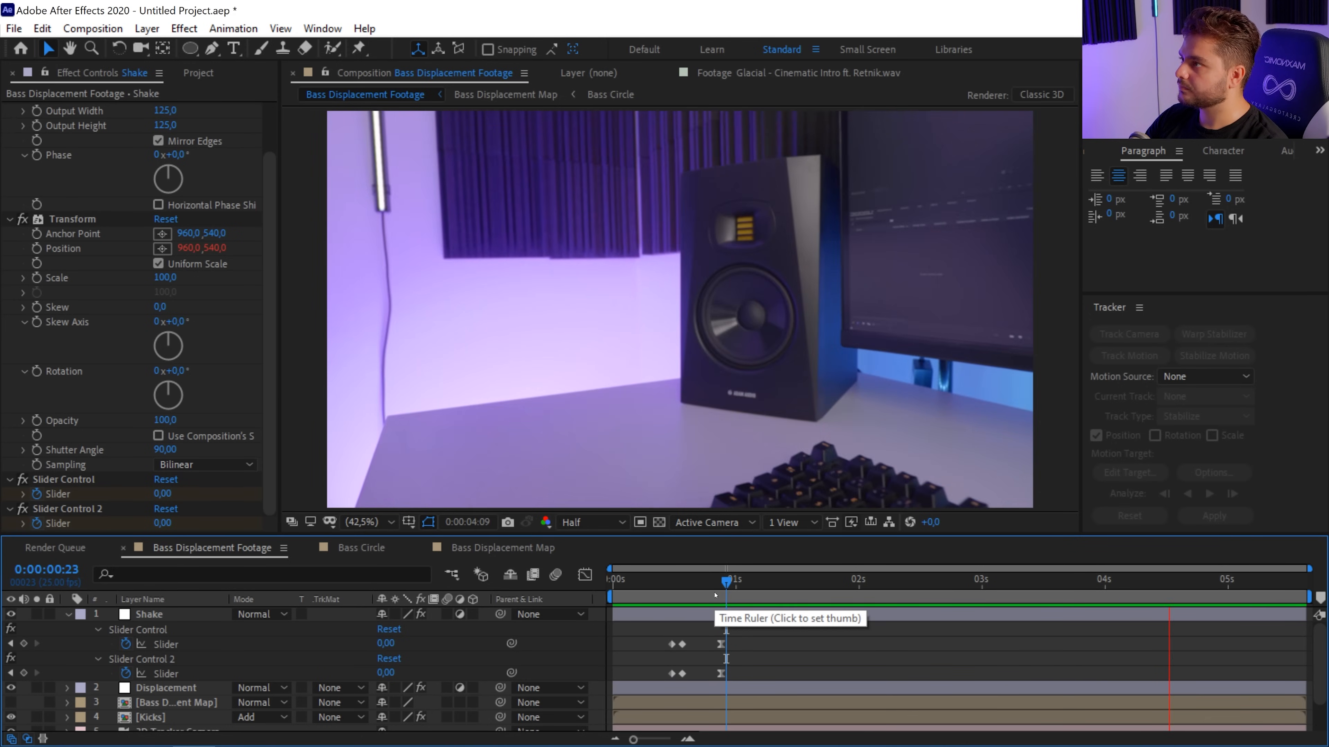
click(697, 596)
drag(697, 596, 682, 639)
Step: Collapse the Shake layer and create a new adjustment layer named Exposure
click(67, 615)
key(alt+l)
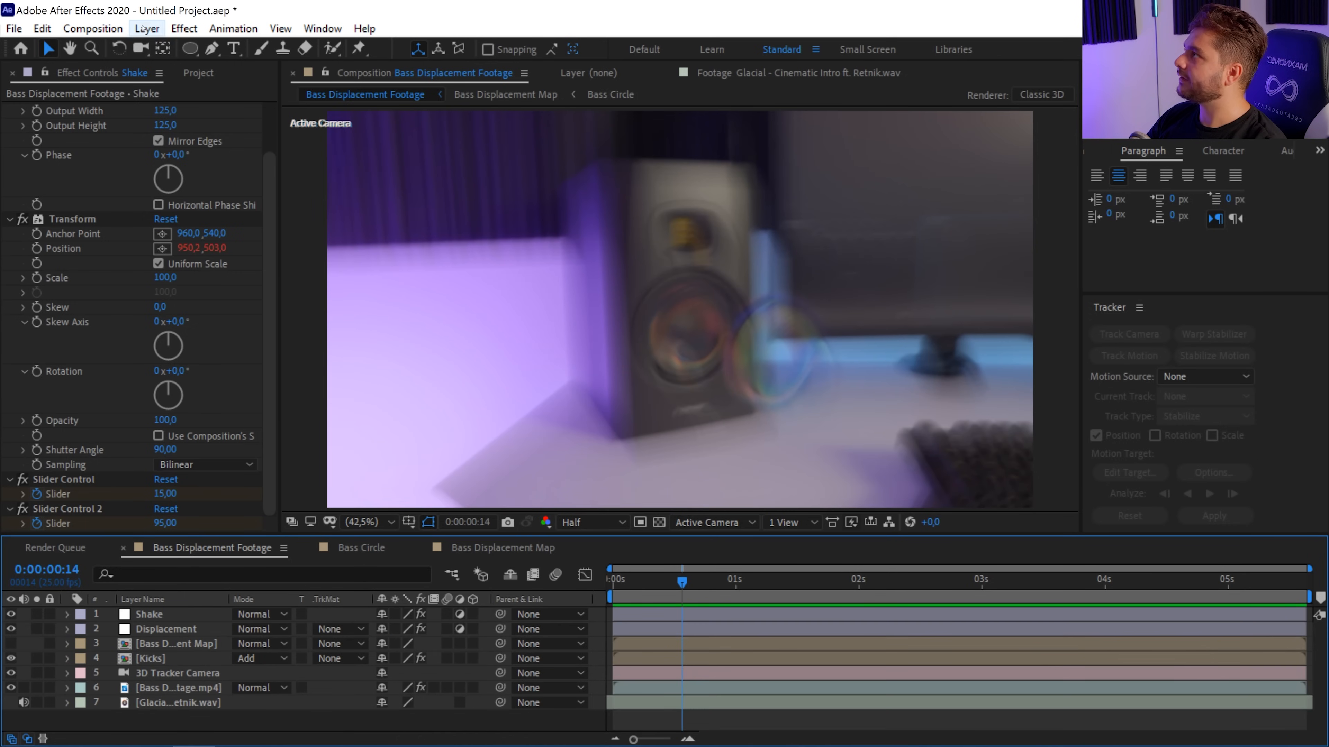
key(Escape)
right_click(375, 516)
mouse_move(418, 526)
click(686, 675)
key(Return)
text(Exposure)
key(Return)
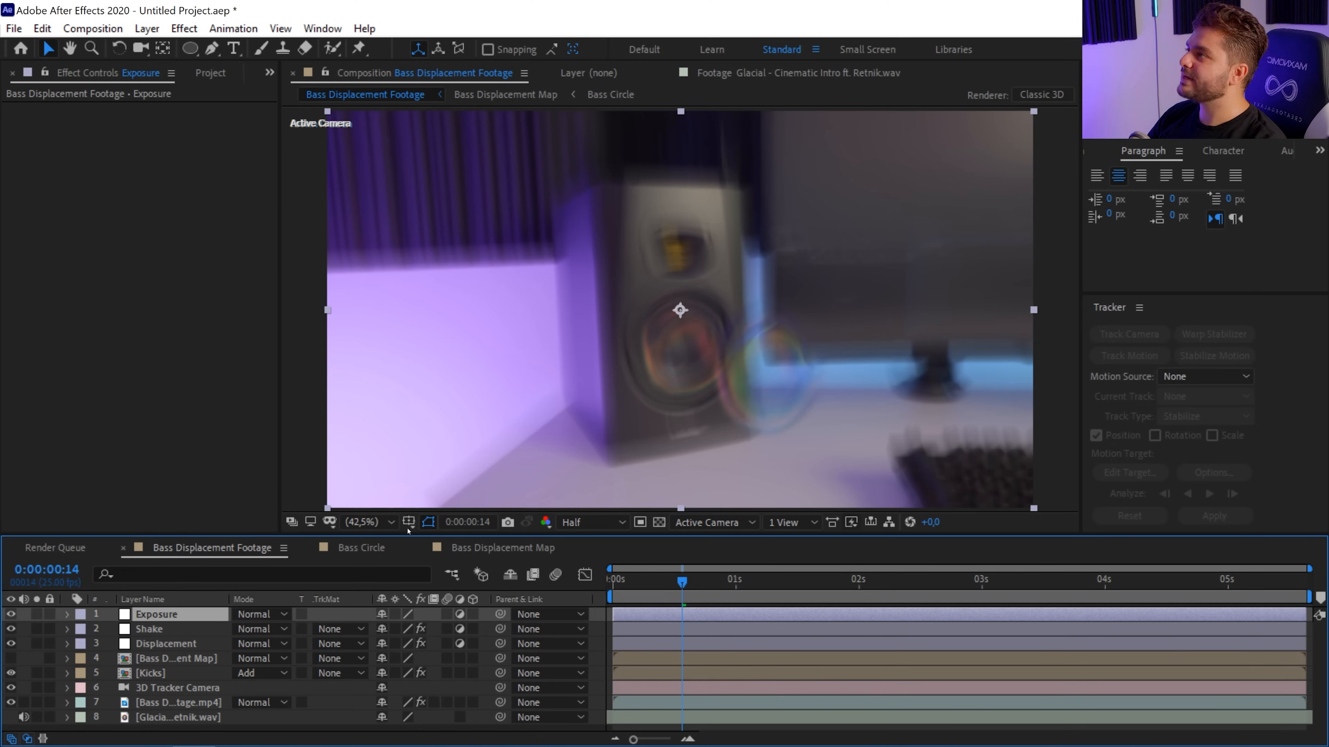
Step: Apply the Exposure color correction effect to the Exposure layer
click(183, 28)
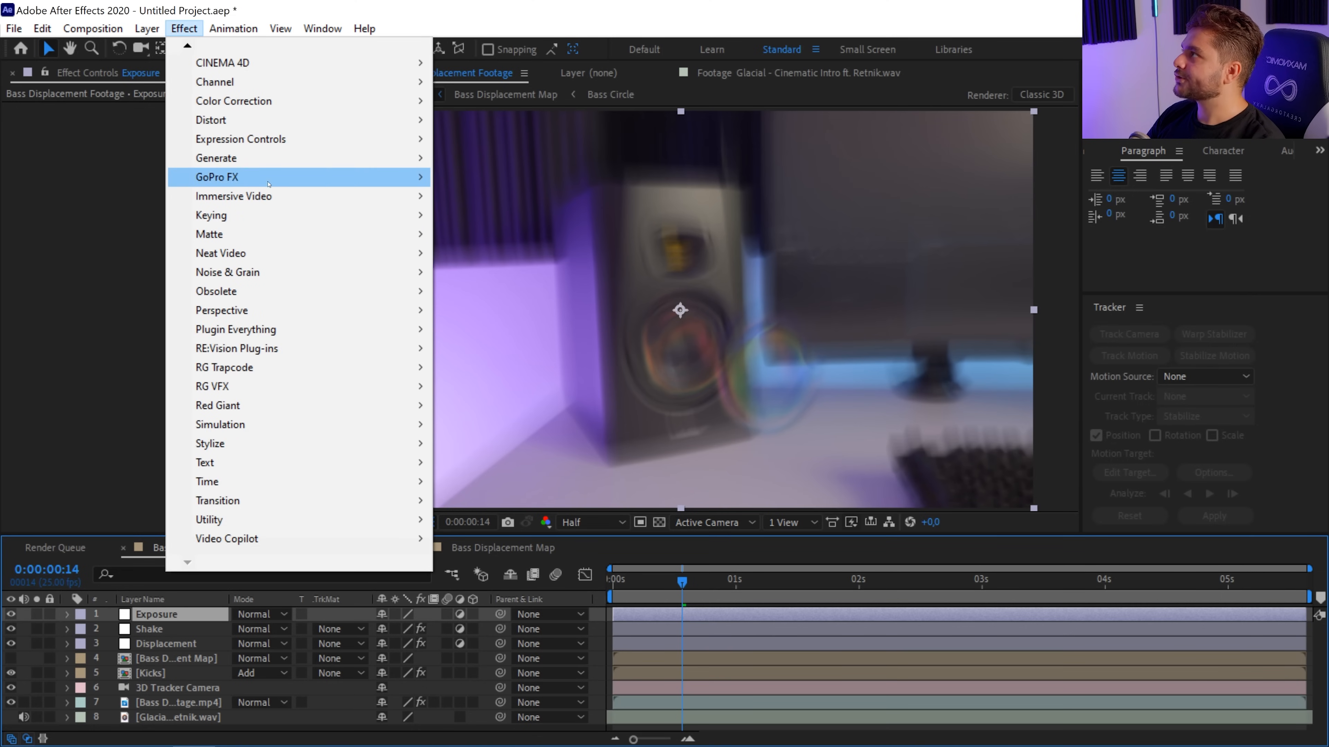
mouse_move(301, 105)
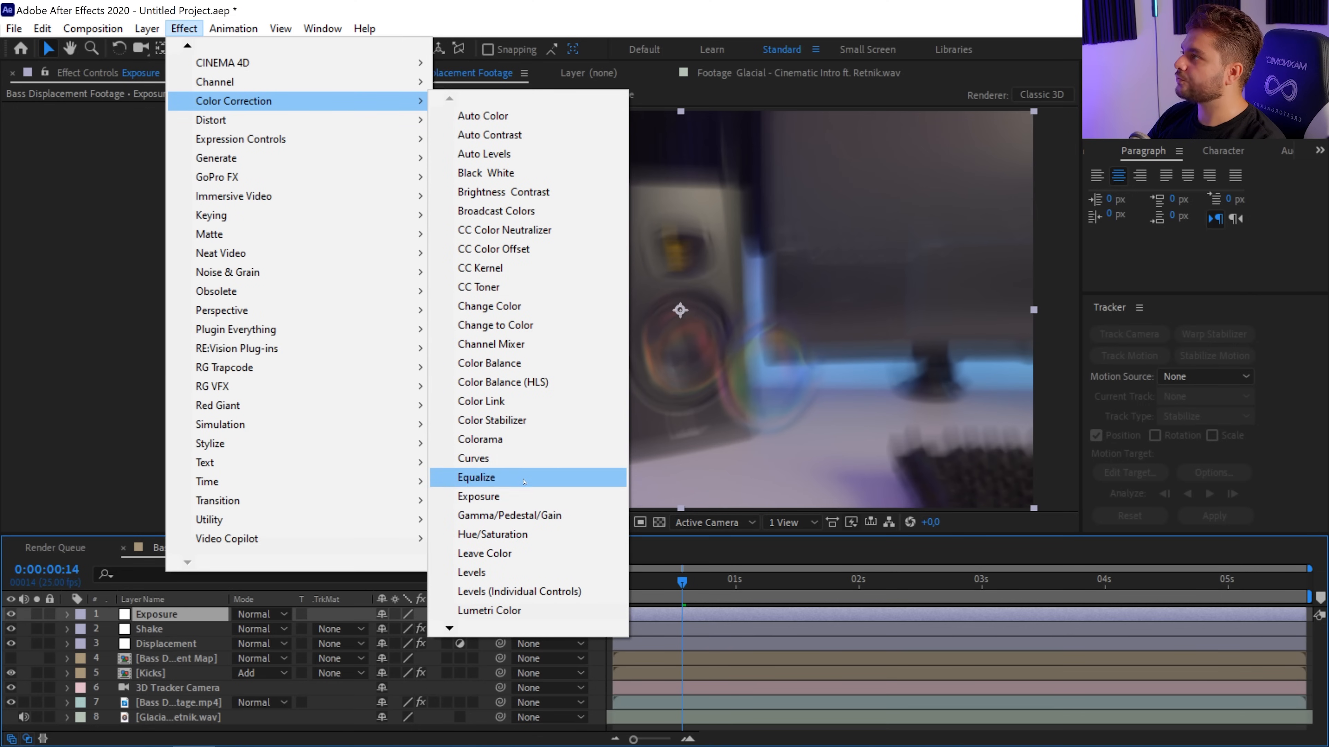
click(501, 501)
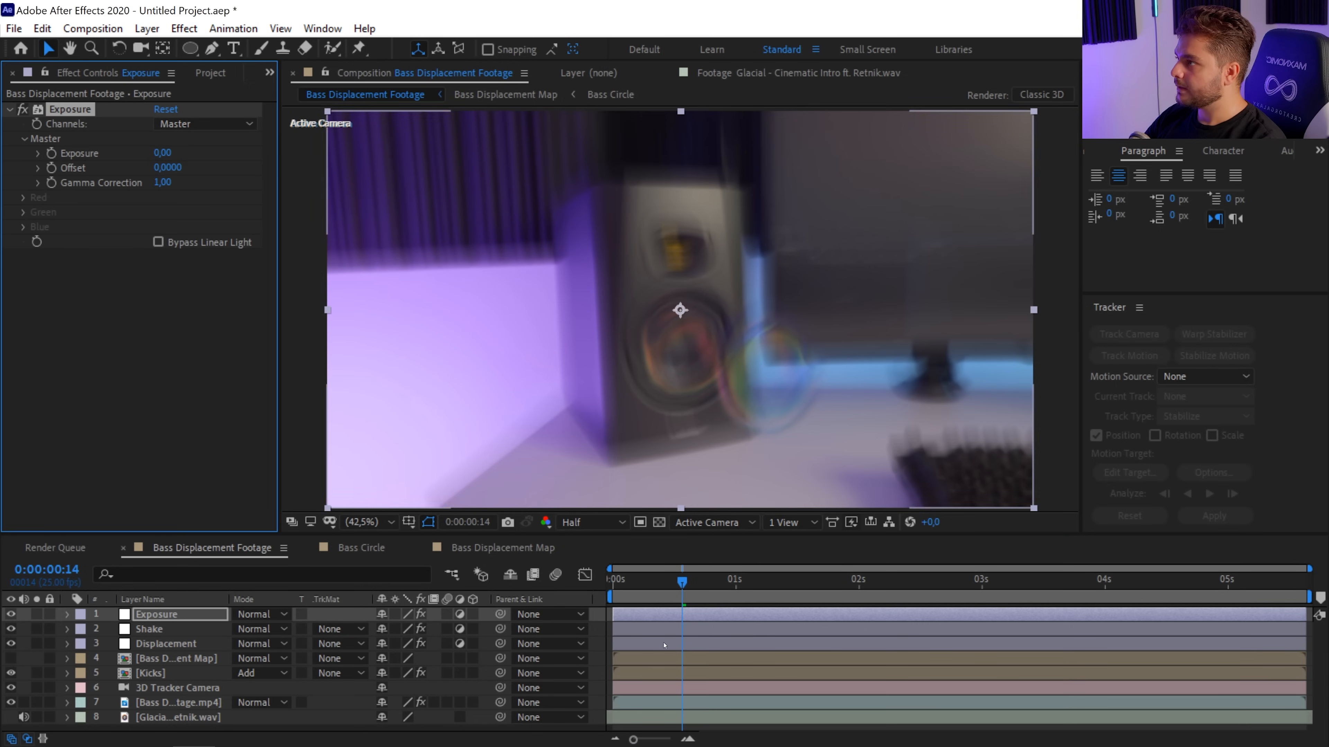
Step: Reveal the Shake keyframes for timing and keyframe the Exposure layer's master exposure at 2 at 0:00:00:14
click(689, 627)
key(u)
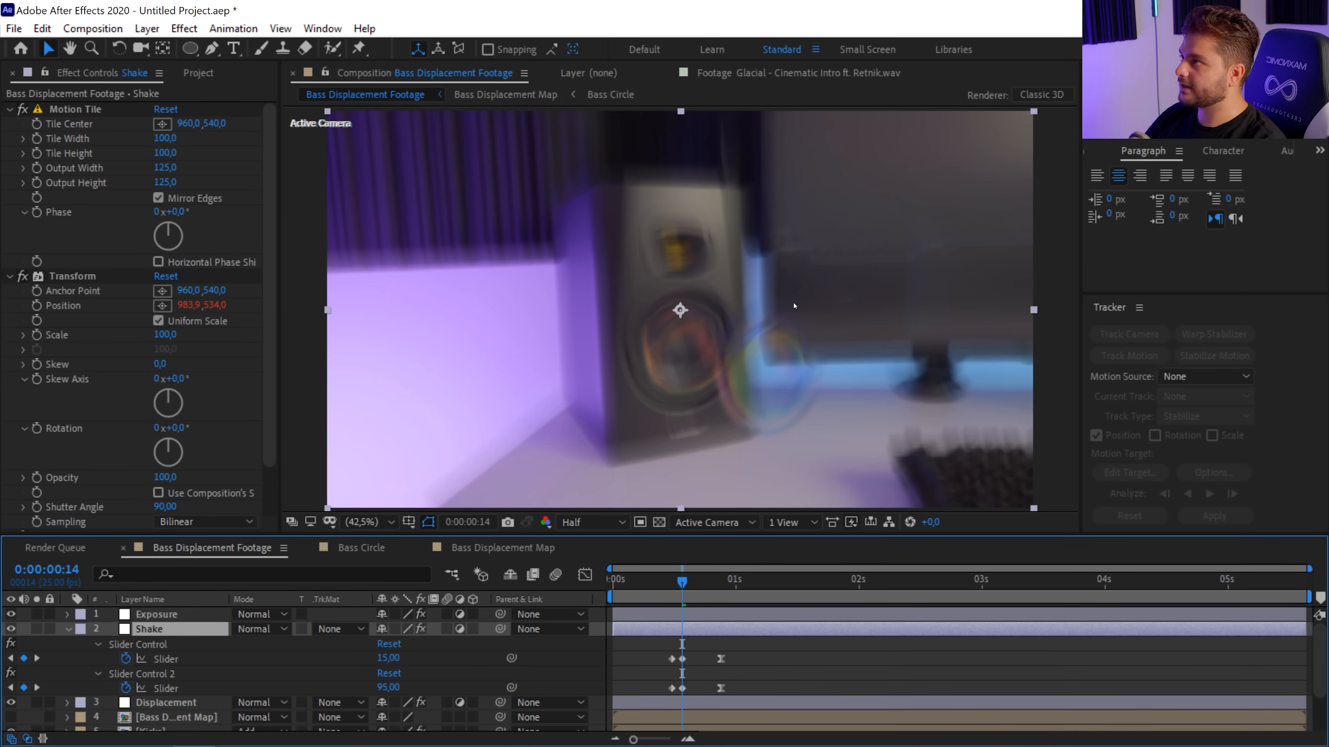
scroll(174, 225, down, 2)
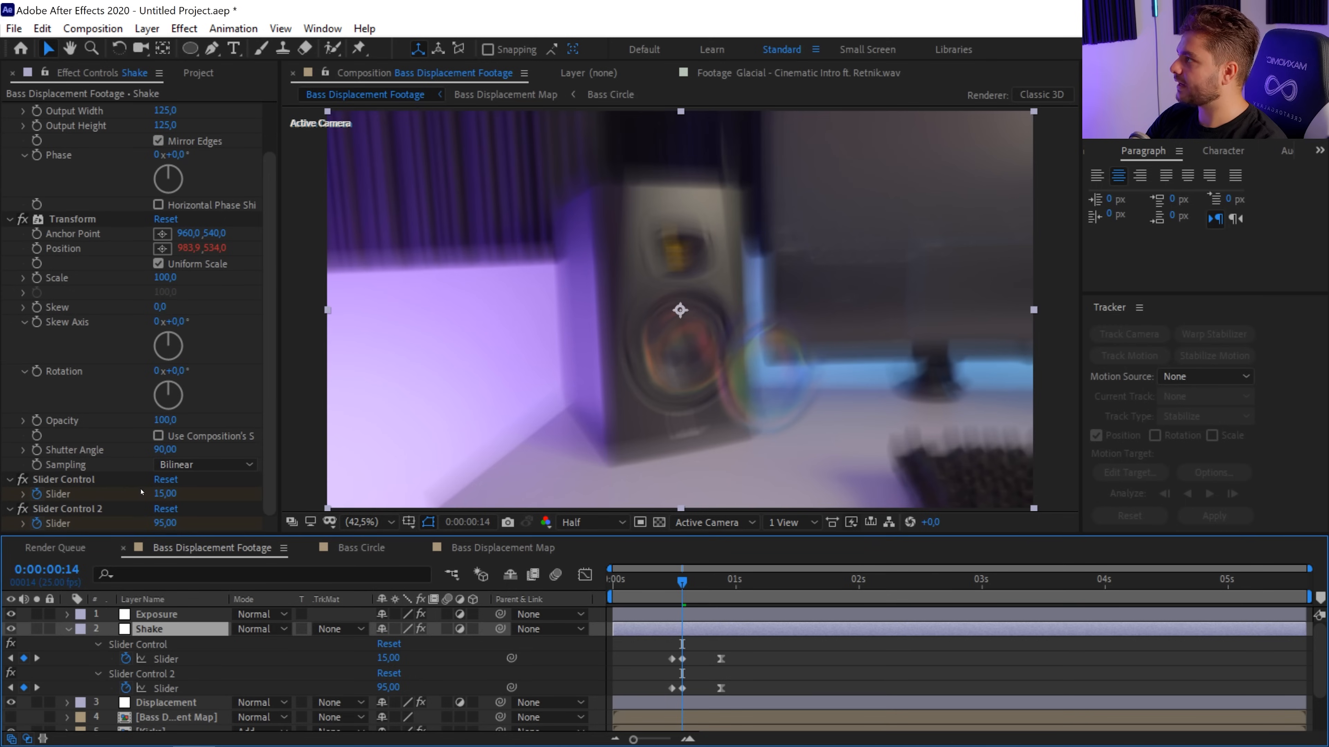
click(156, 616)
click(161, 148)
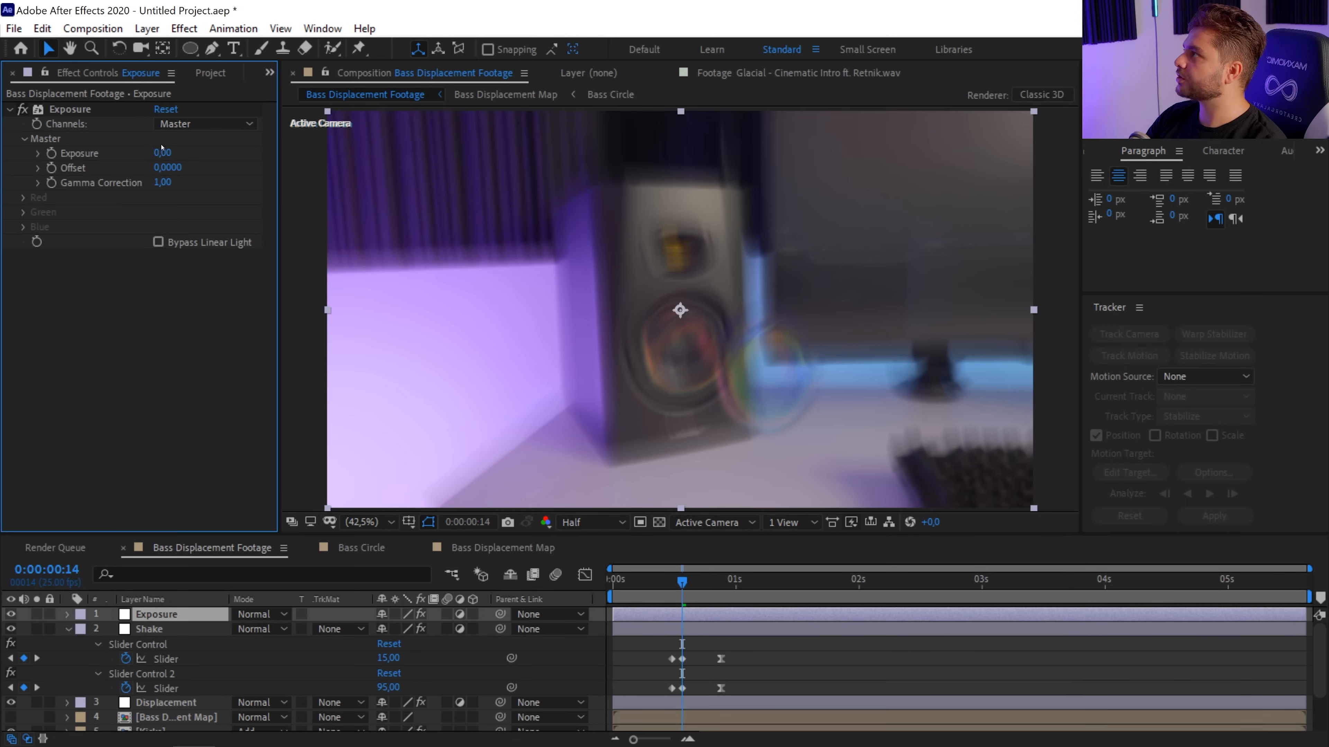
drag(160, 155, 161, 157)
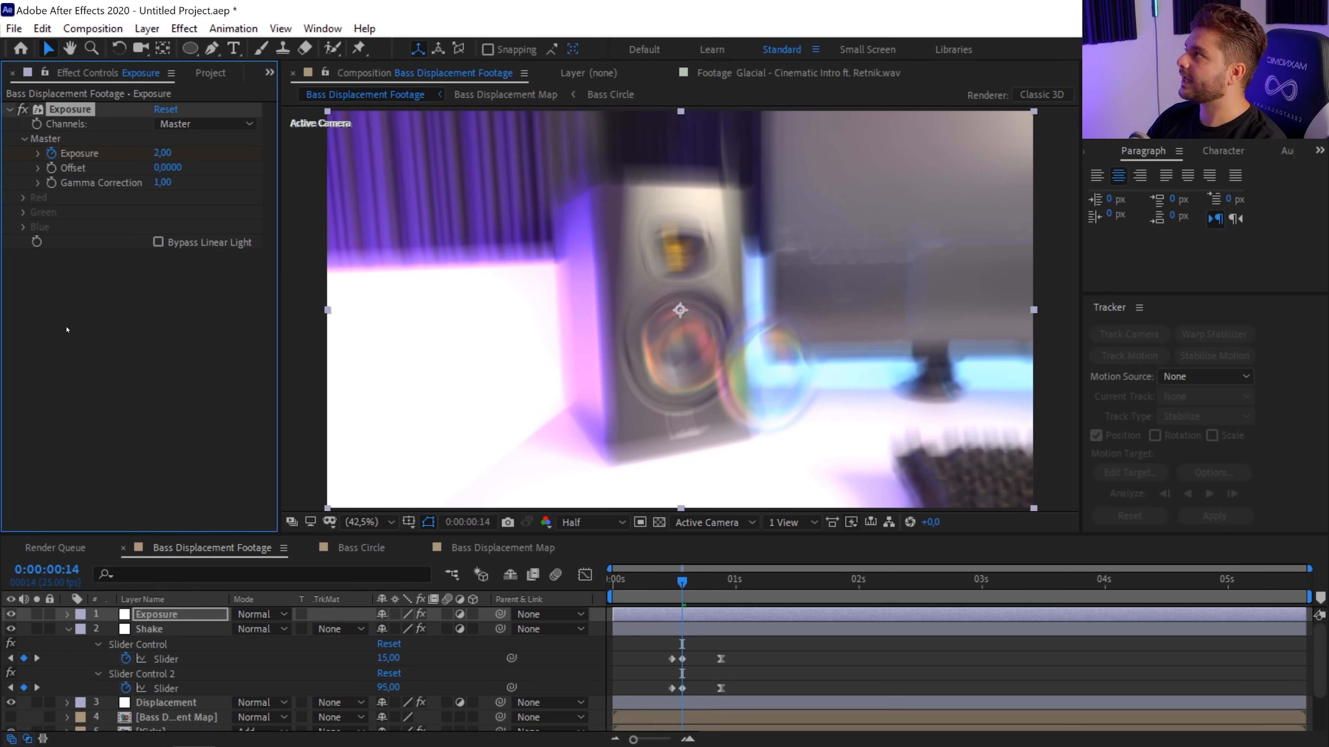
Step: Keyframe the Exposure layer's master exposure at 0 at 0:00:00:12 and again at 0:00:00:22
key(Page_Up)
key(Page_Up)
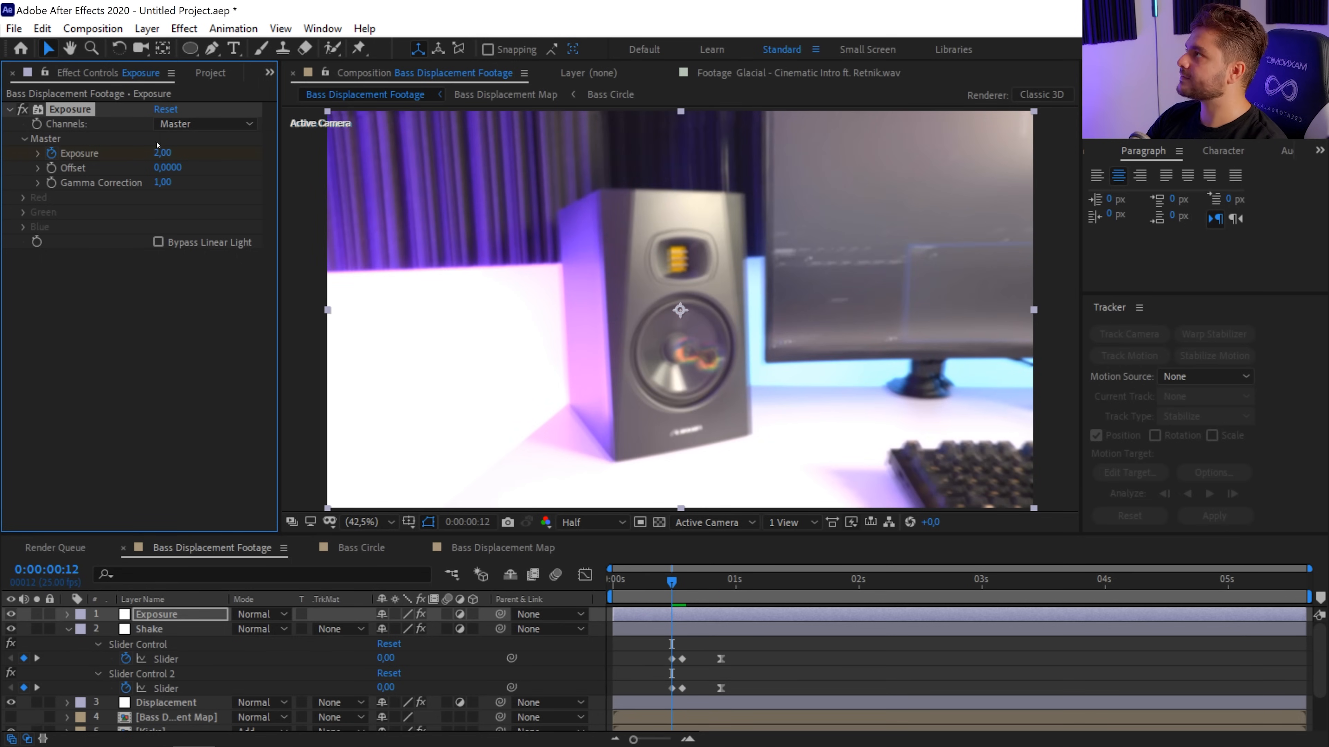
key(Return)
key(space)
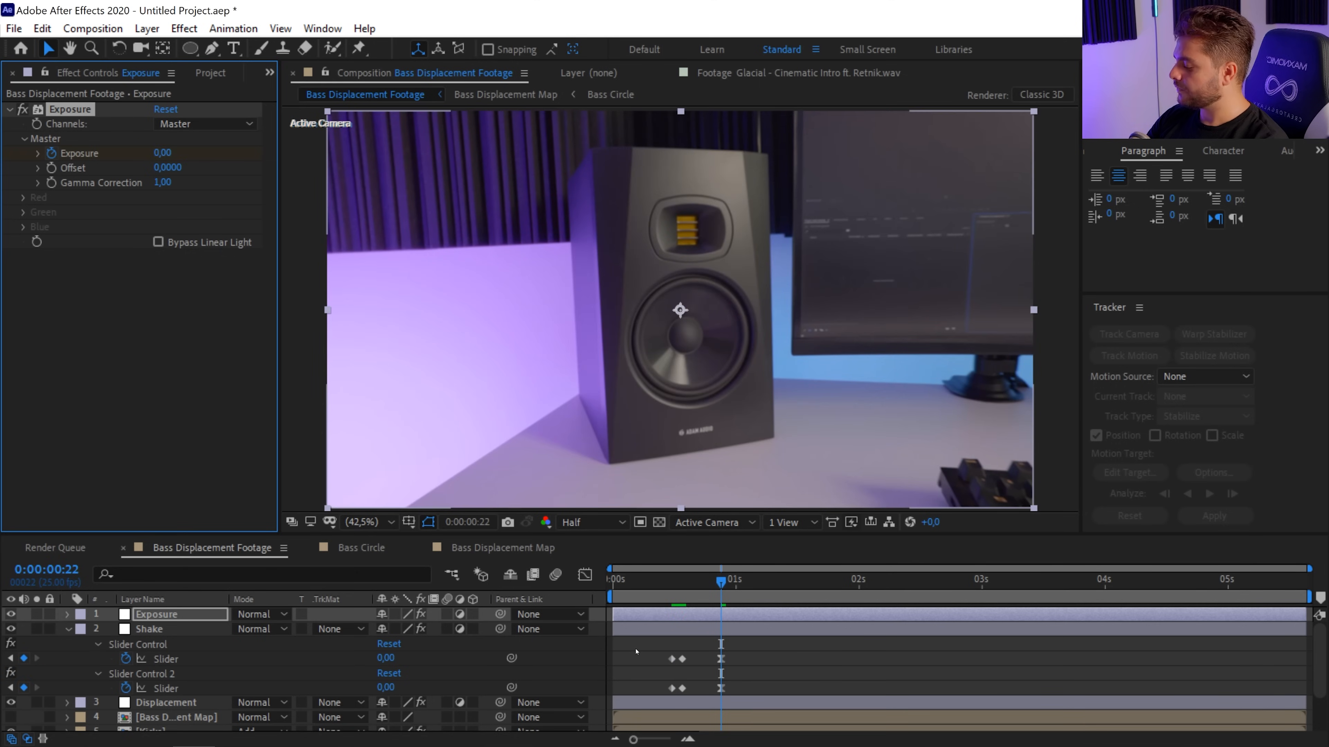
Step: Reveal the Exposure keyframes, apply Easy Ease to the one at 0:00:00:22 and shape its speed curve in the graph editor
key(u)
right_click(723, 644)
mouse_move(838, 634)
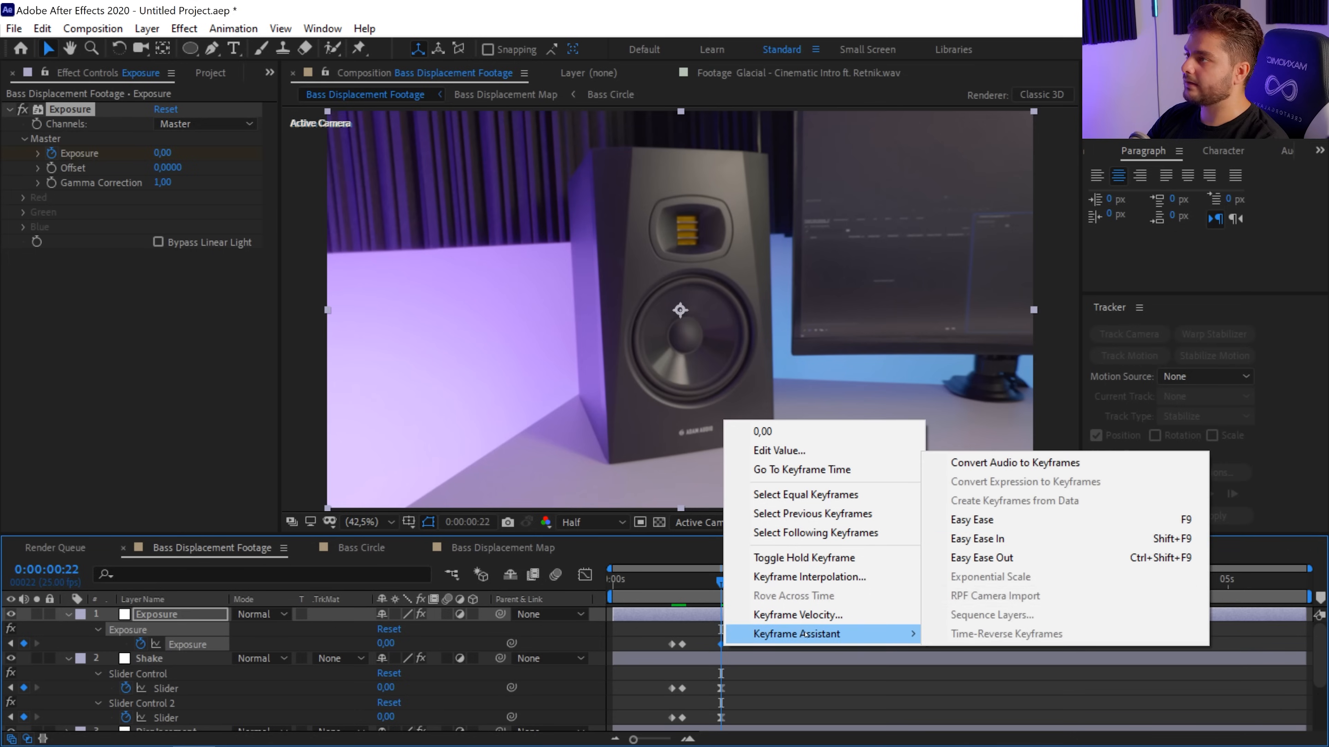
click(1007, 528)
click(584, 573)
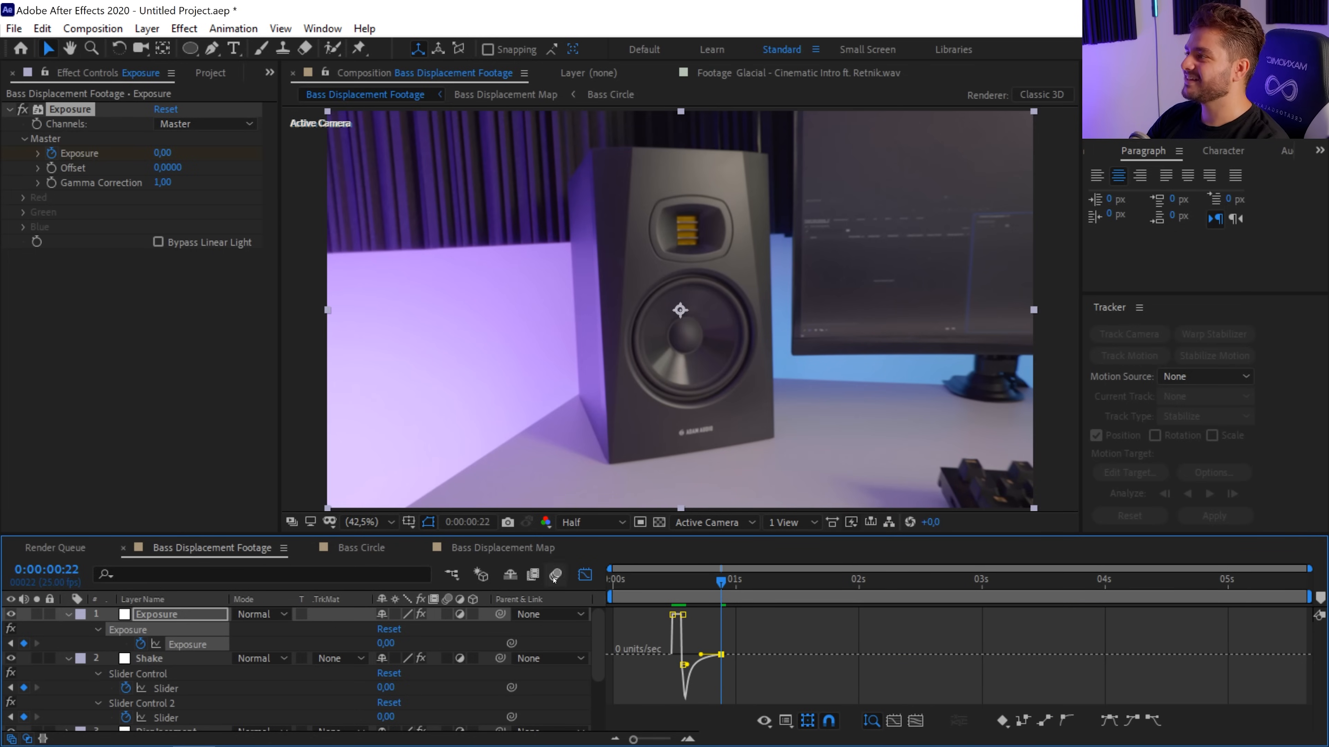
click(588, 576)
Step: Play back the composition to check the exposure flash and locate the following kicks
click(755, 640)
key(space)
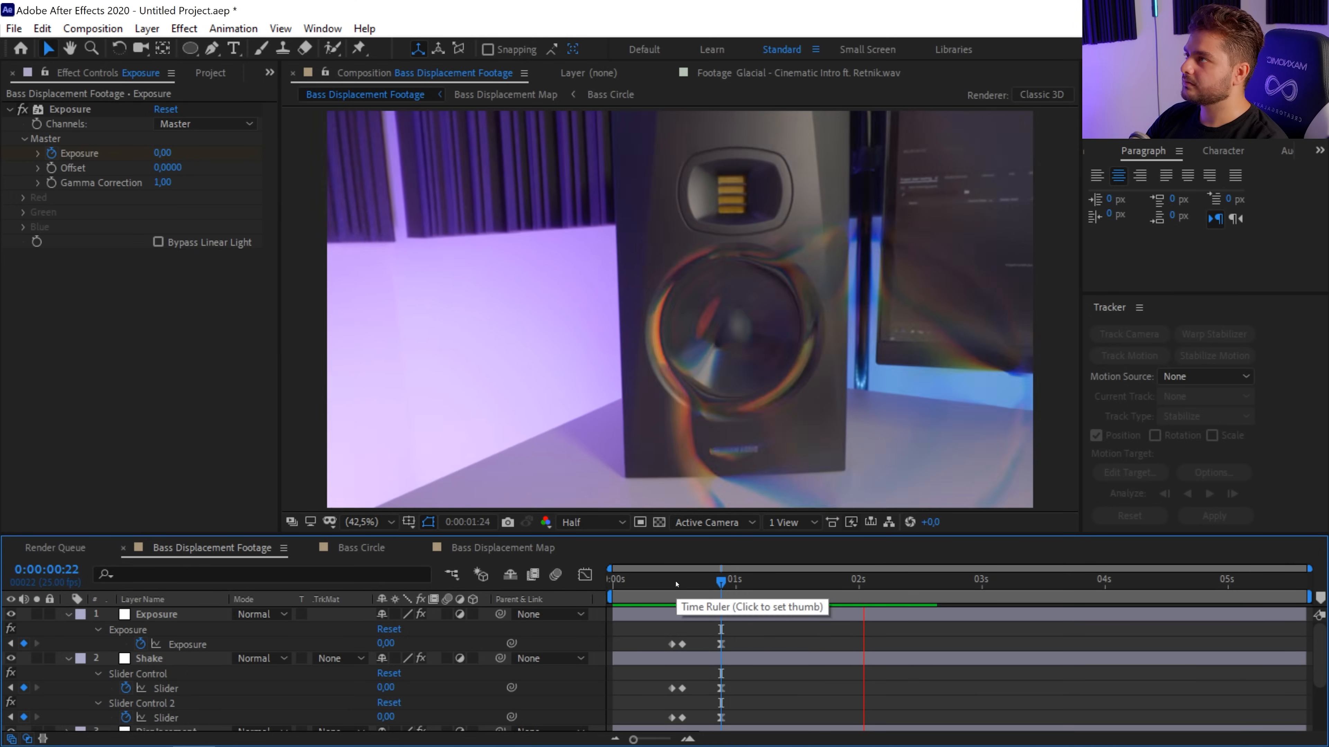
drag(676, 584, 721, 584)
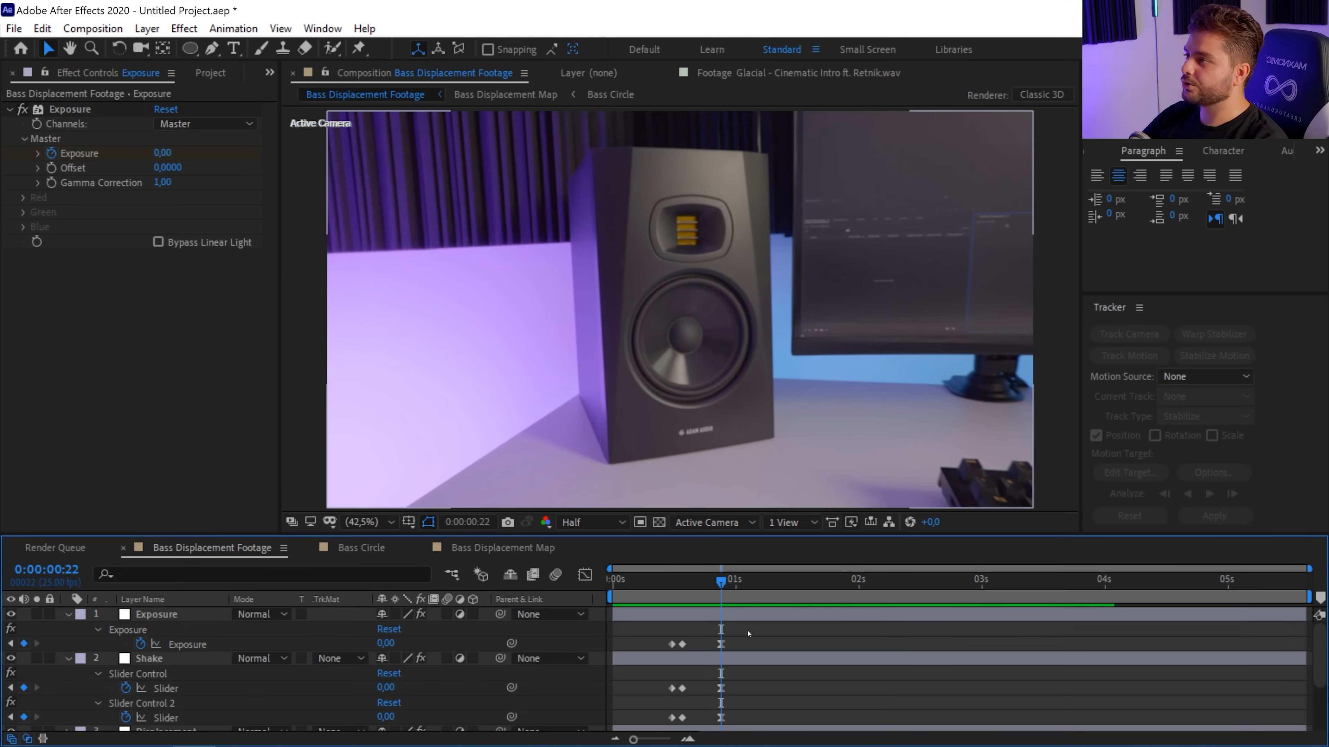
Step: Copy the three Exposure keyframes and paste them at the next two kicks, with the flashes peaking at 0:00:01:11 and 0:00:01:24
drag(749, 632, 652, 653)
drag(711, 589, 790, 593)
drag(786, 646, 791, 651)
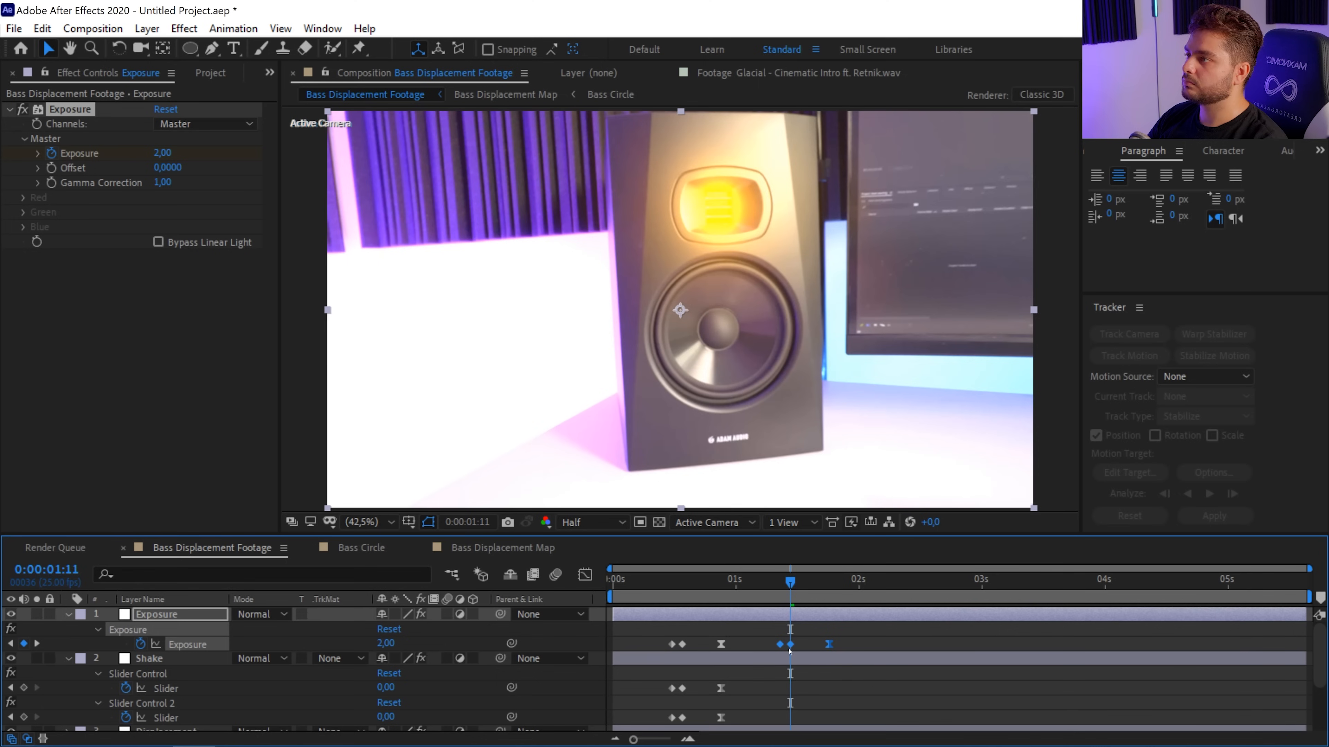
drag(790, 582, 894, 597)
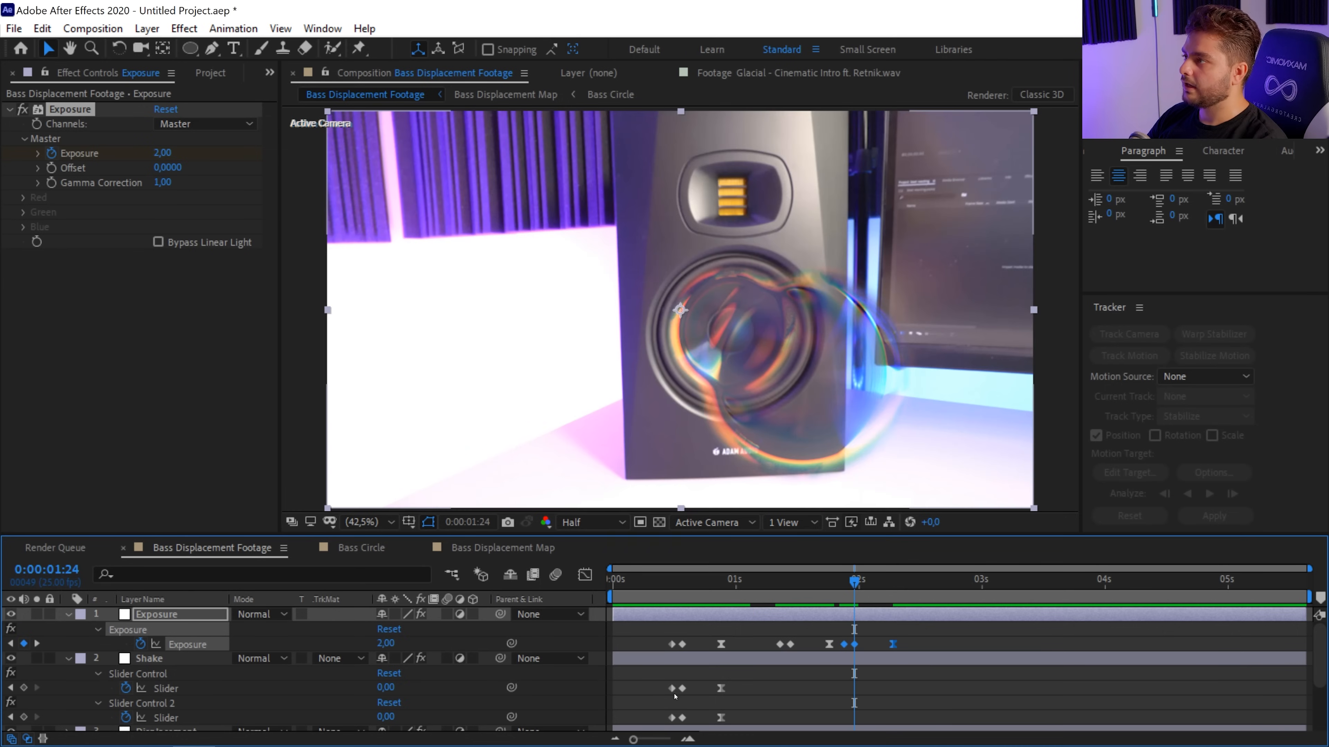
Step: Copy both Shake sliders' keyframes, paste them in line with the third exposure flash, and preview the result
drag(624, 684, 743, 729)
click(777, 590)
drag(777, 595, 845, 600)
key(ctrl+v)
key(space)
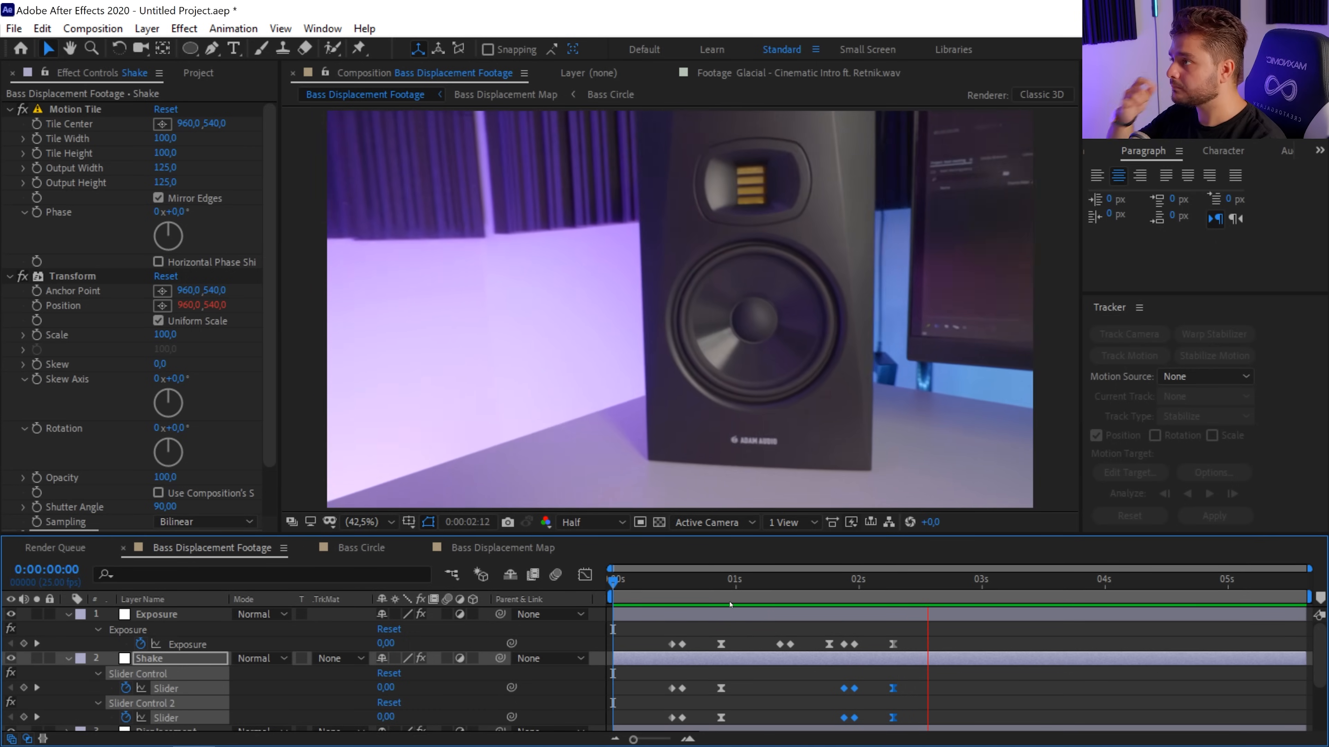
key(space)
Step: Collapse the revealed keyframe properties of all layers and clear the selection
key(ctrl+a)
key(u)
click(108, 728)
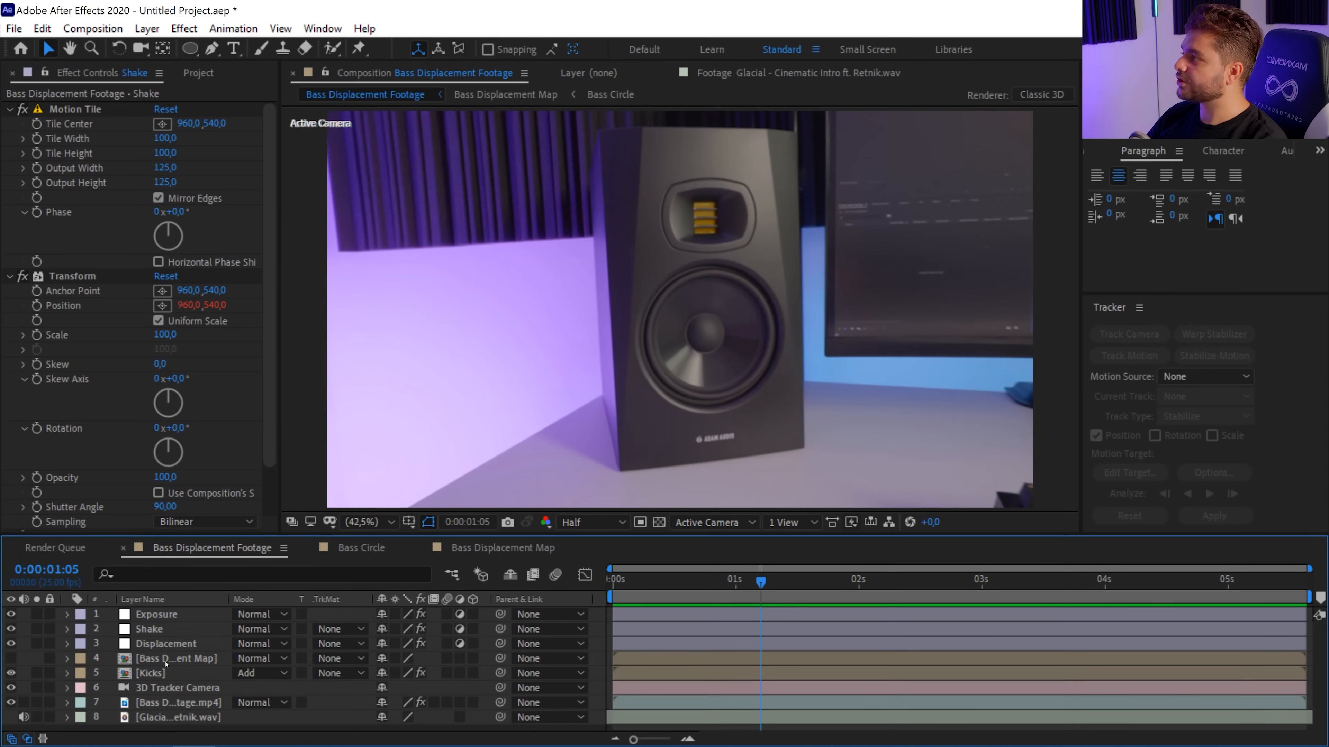
Step: Copy one of the first kick's Bass Circle layers from Bass Displacement Map and paste it above the map layer in Bass Displacement Footage
double_click(166, 659)
click(681, 583)
drag(682, 585, 676, 585)
click(688, 708)
click(689, 692)
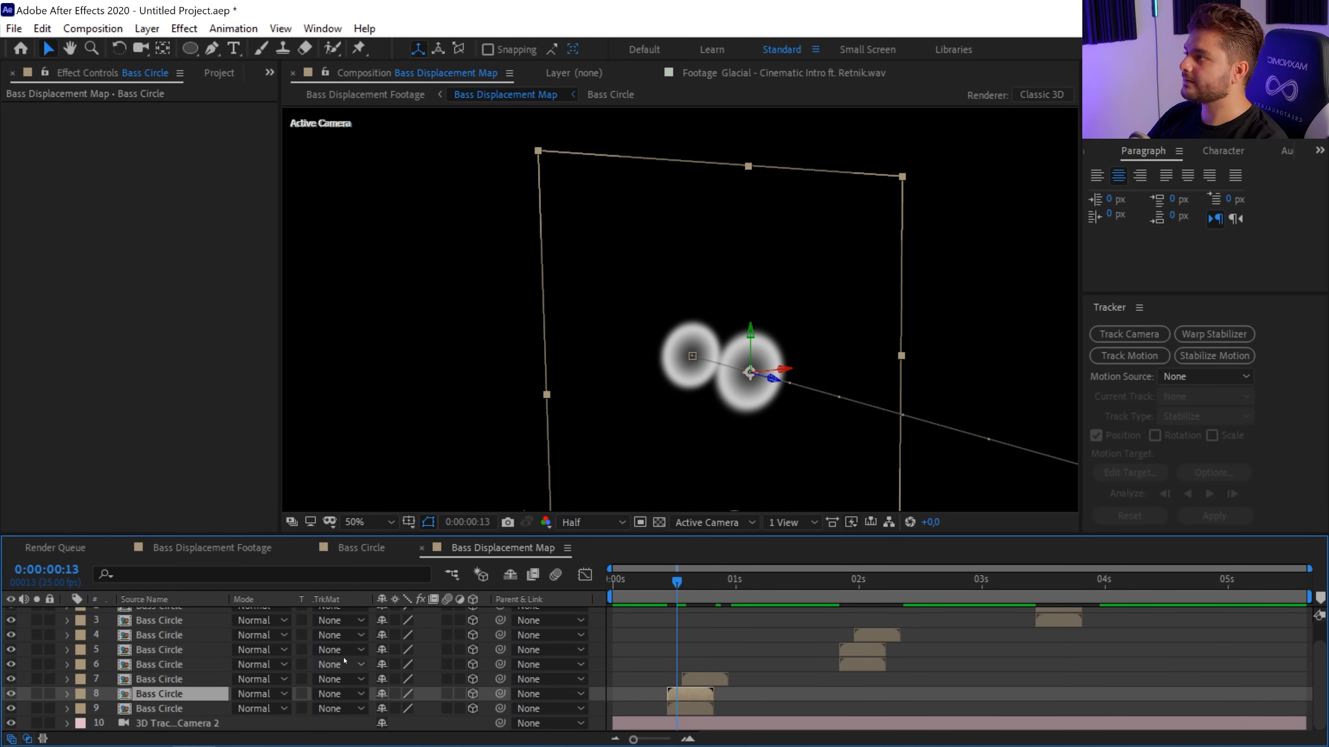
click(241, 548)
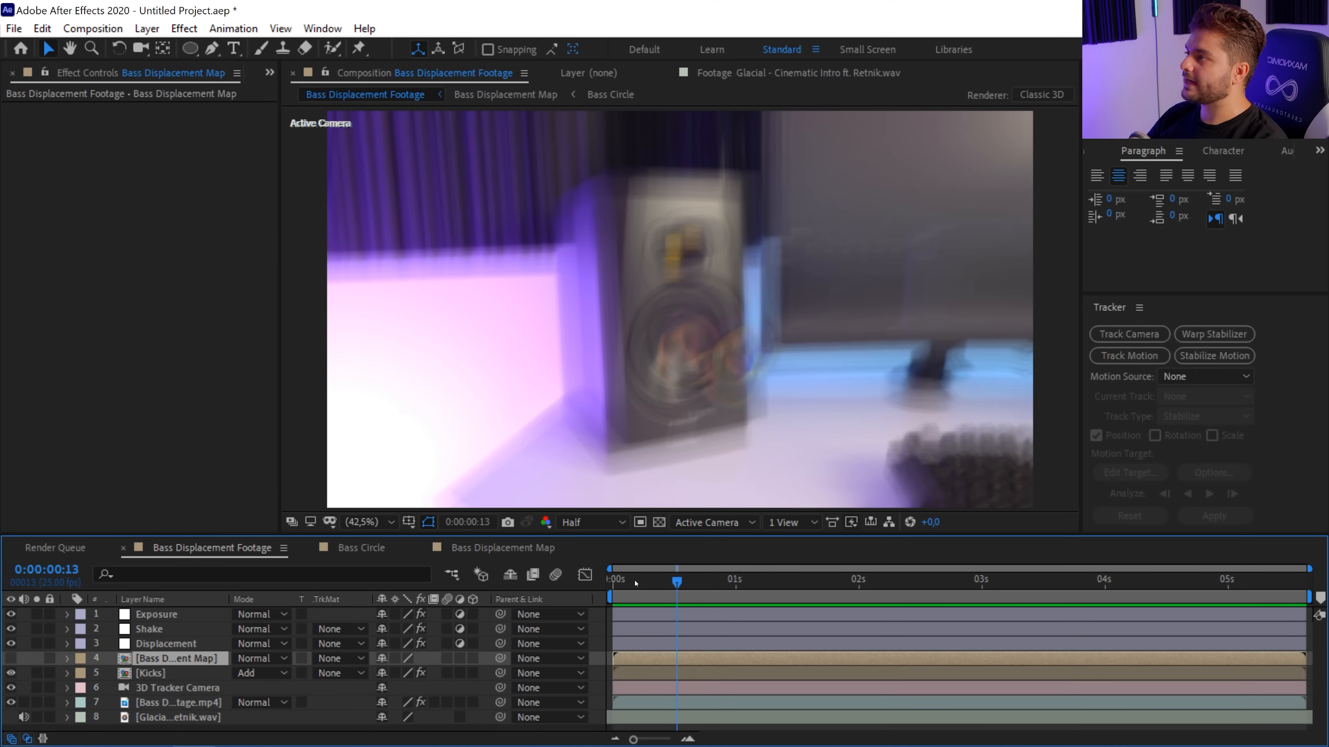
scroll(643, 628, down, 1)
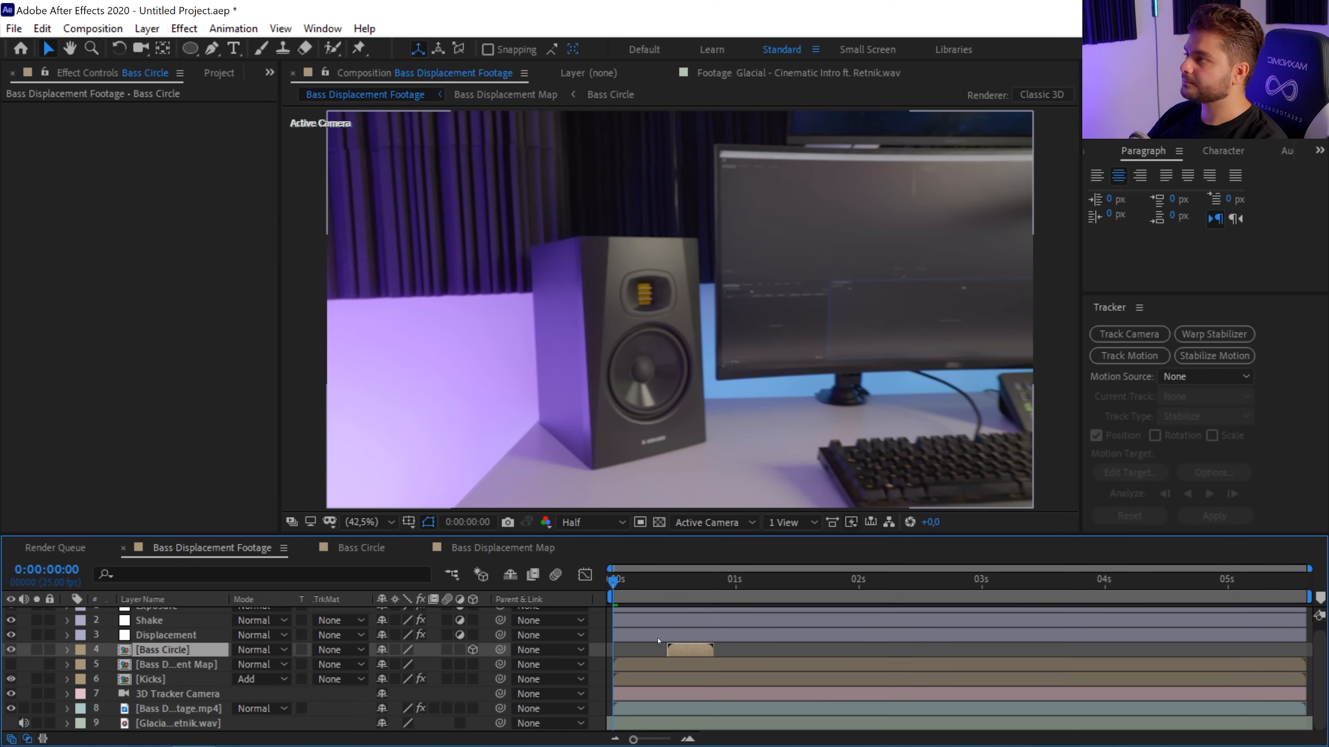
Step: Compare the pasted Bass Circle with the displacement by toggling its visibility, and shift the layer to start at about 0:00:00:12
click(677, 585)
drag(680, 583, 686, 582)
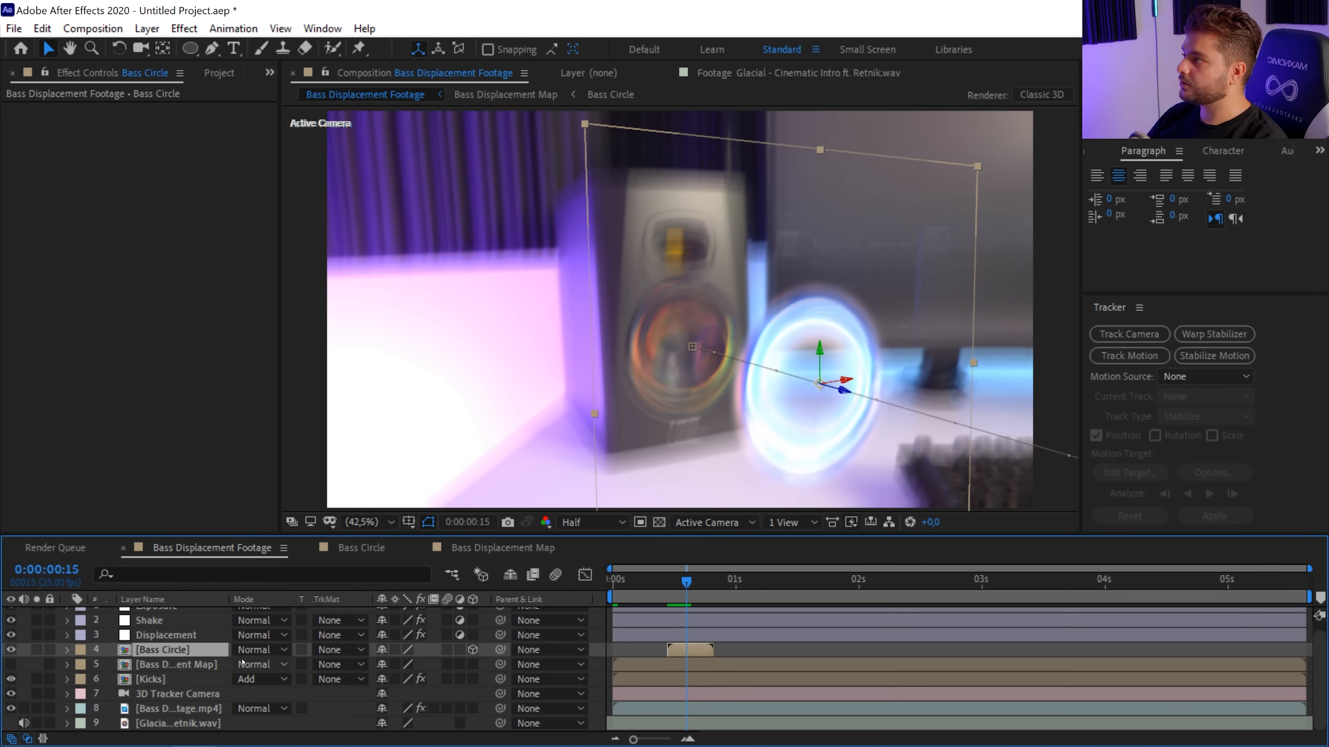
click(11, 650)
click(11, 649)
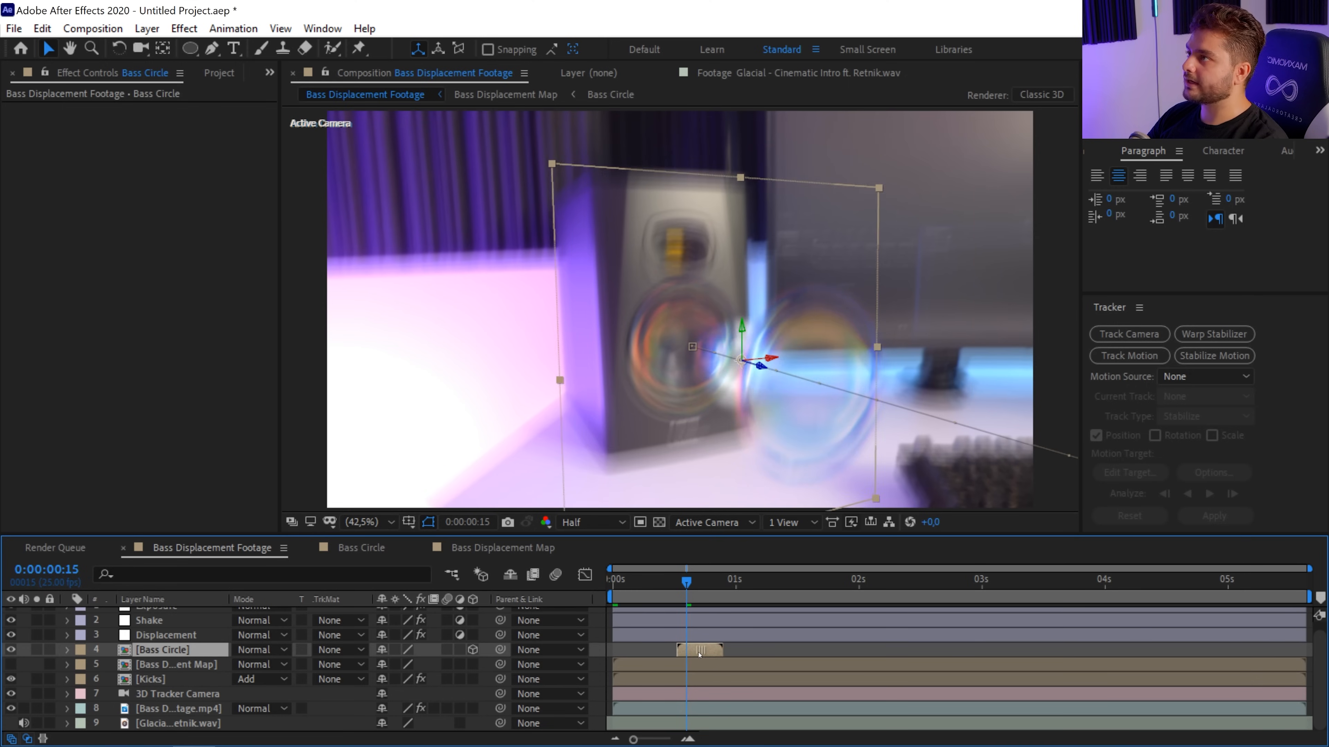
click(654, 580)
drag(655, 579, 687, 601)
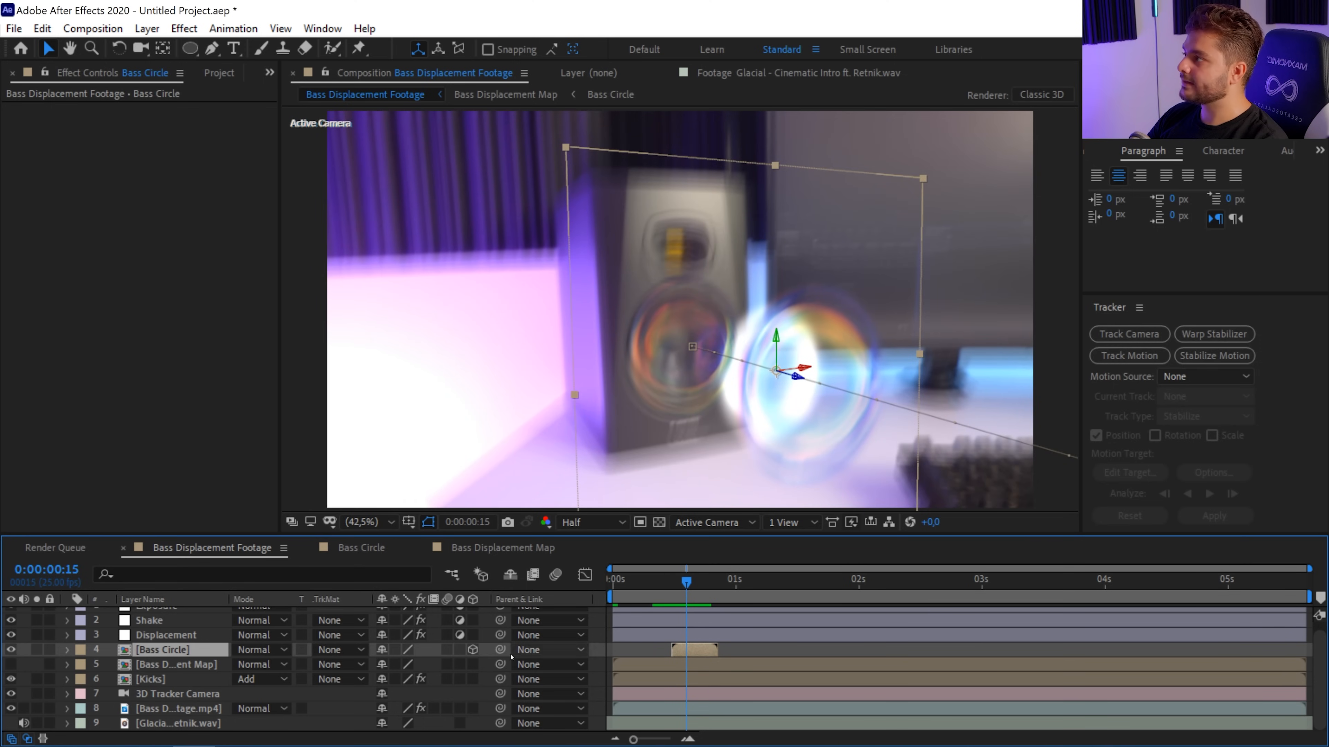
Step: Set the Bass Circle layer's blending mode to Add and apply the Fill effect to it
click(260, 649)
click(264, 297)
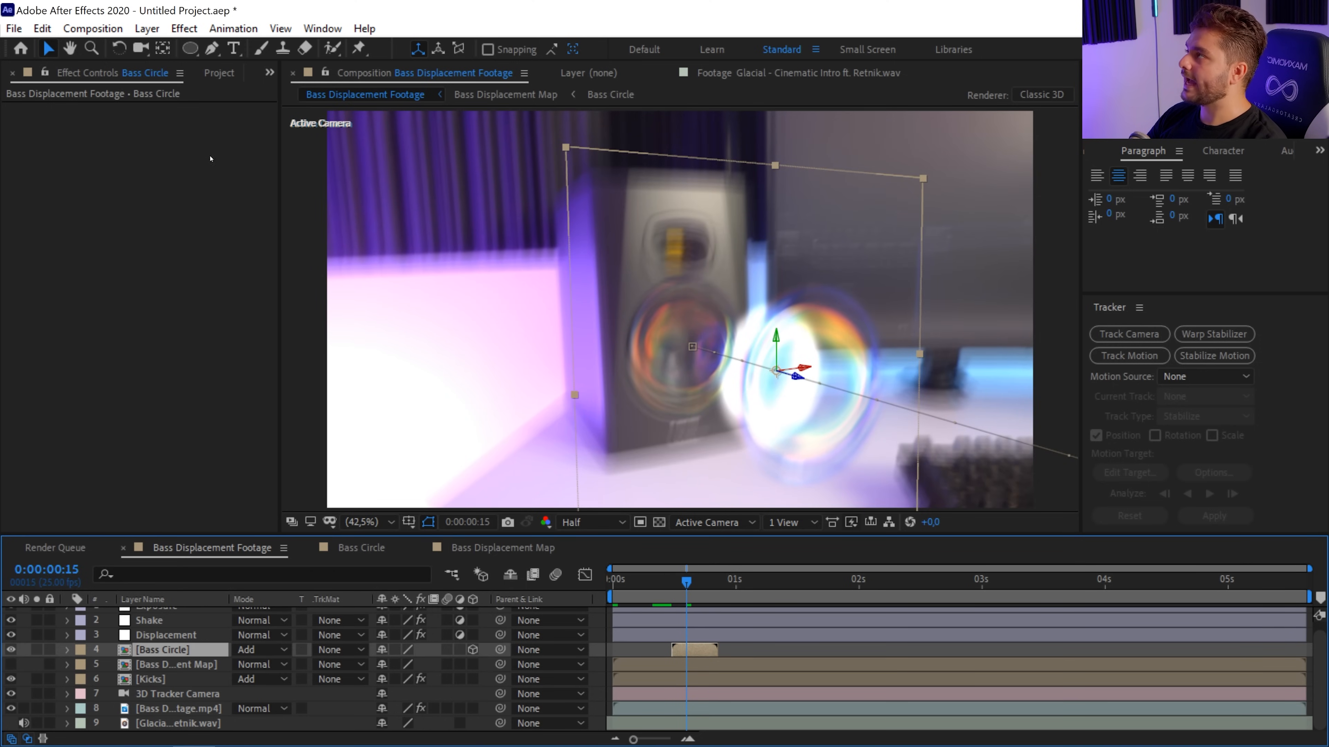
click(179, 29)
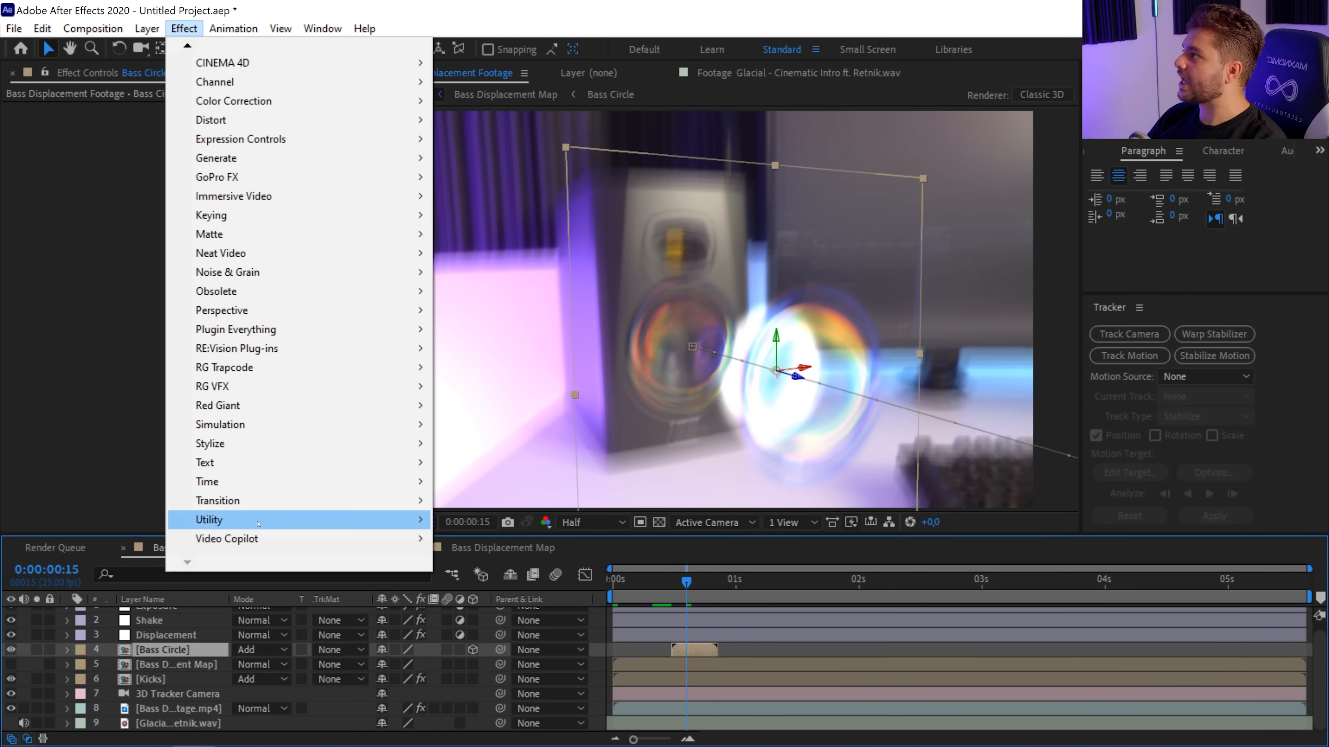
mouse_move(314, 407)
click(461, 544)
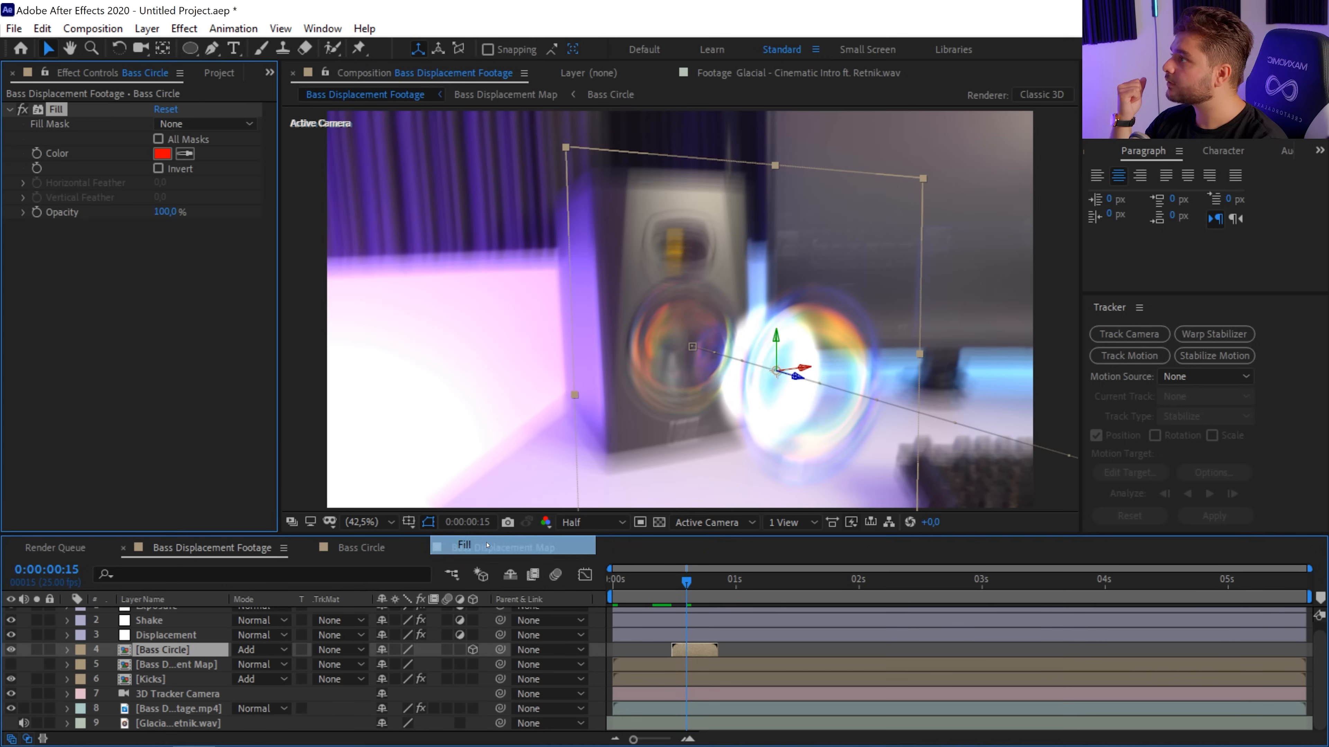
Step: Set the Bass Circle's Fill color to blue, desaturate it to a lighter blue, and preview the glow
click(165, 154)
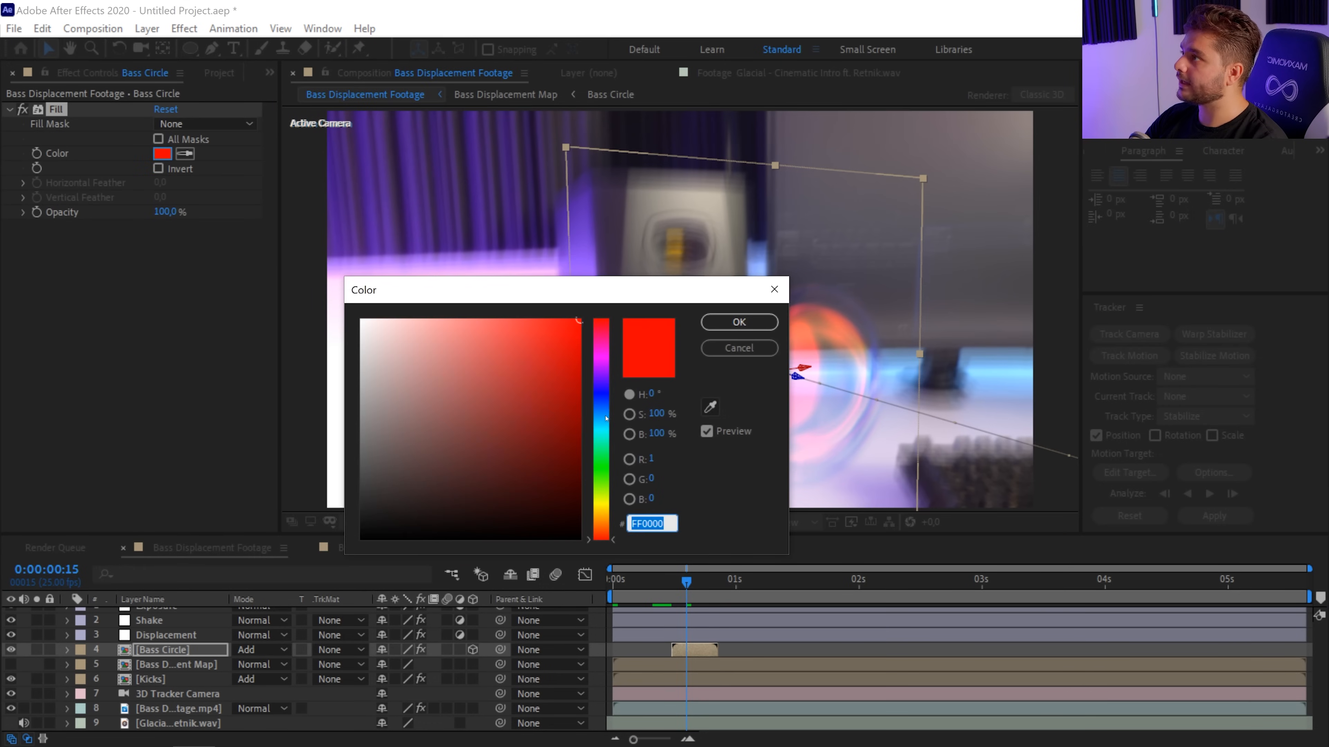
click(601, 407)
key(Return)
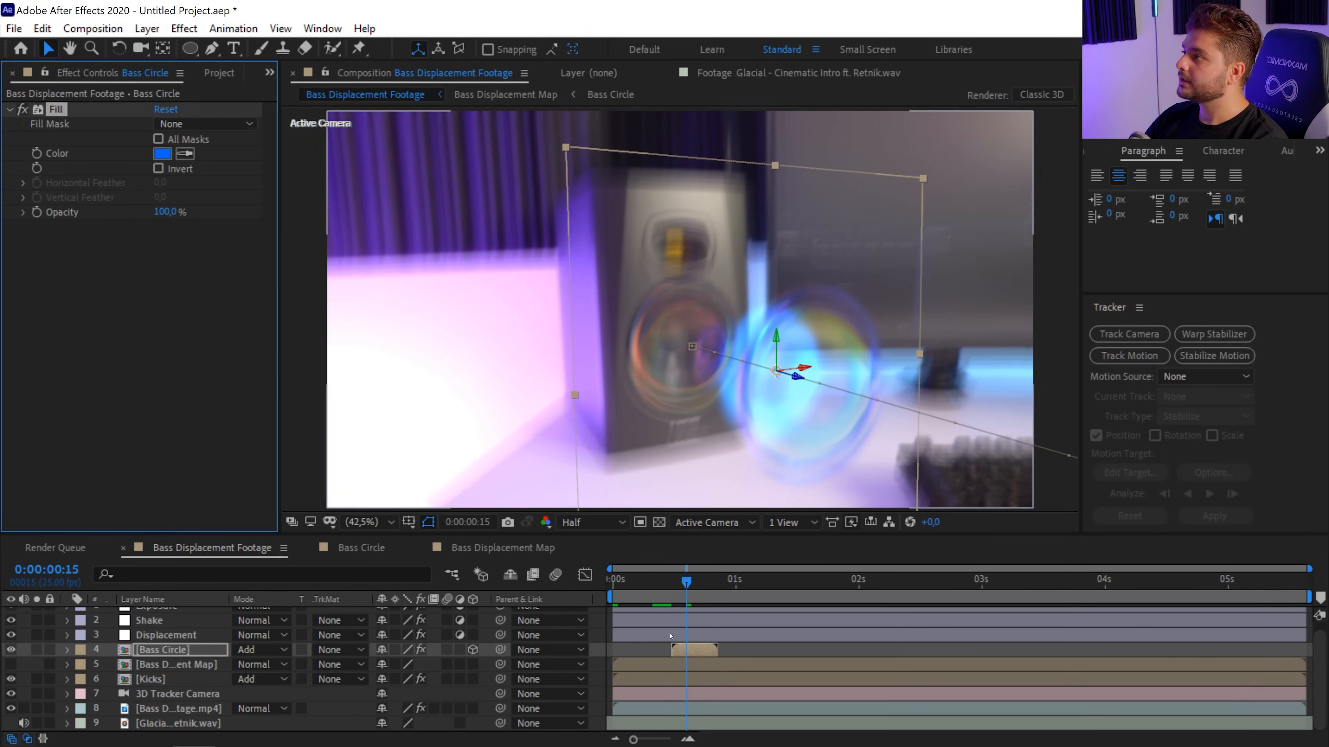
drag(681, 583, 693, 587)
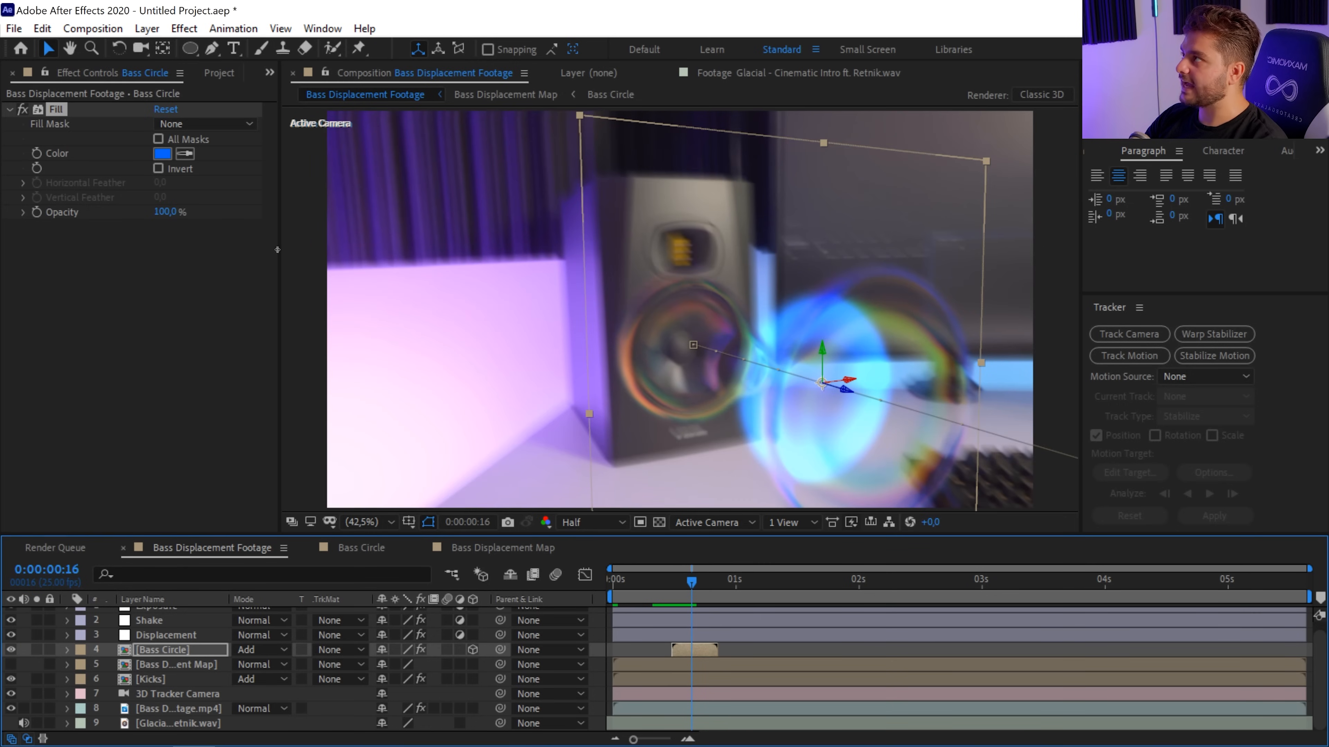
click(169, 155)
drag(575, 320, 491, 304)
key(Return)
click(745, 648)
key(space)
key(space)
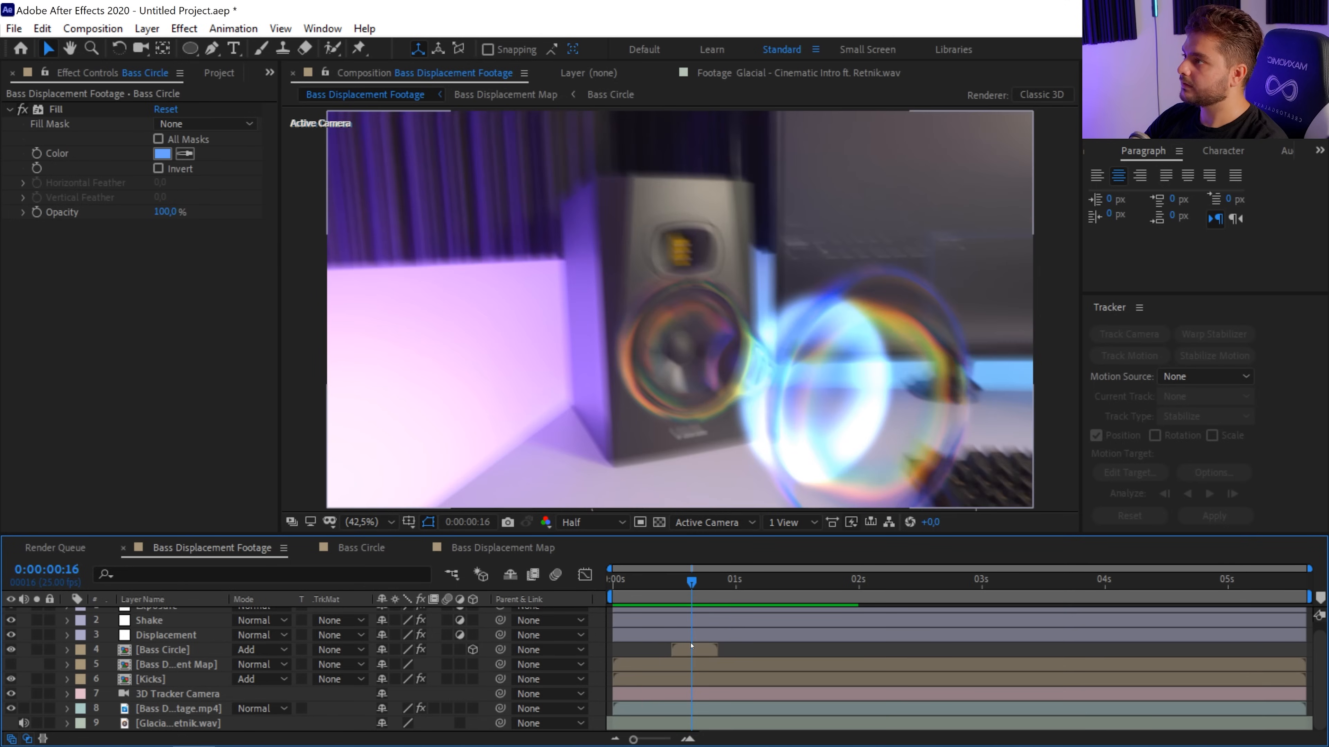
Step: Duplicate the Bass Circle layer twice, stagger the copies to start at about 0:00:00:14 and 0:00:00:16, and preview
click(690, 654)
key(ctrl+d)
drag(690, 655, 719, 652)
key(ctrl+d)
key(space)
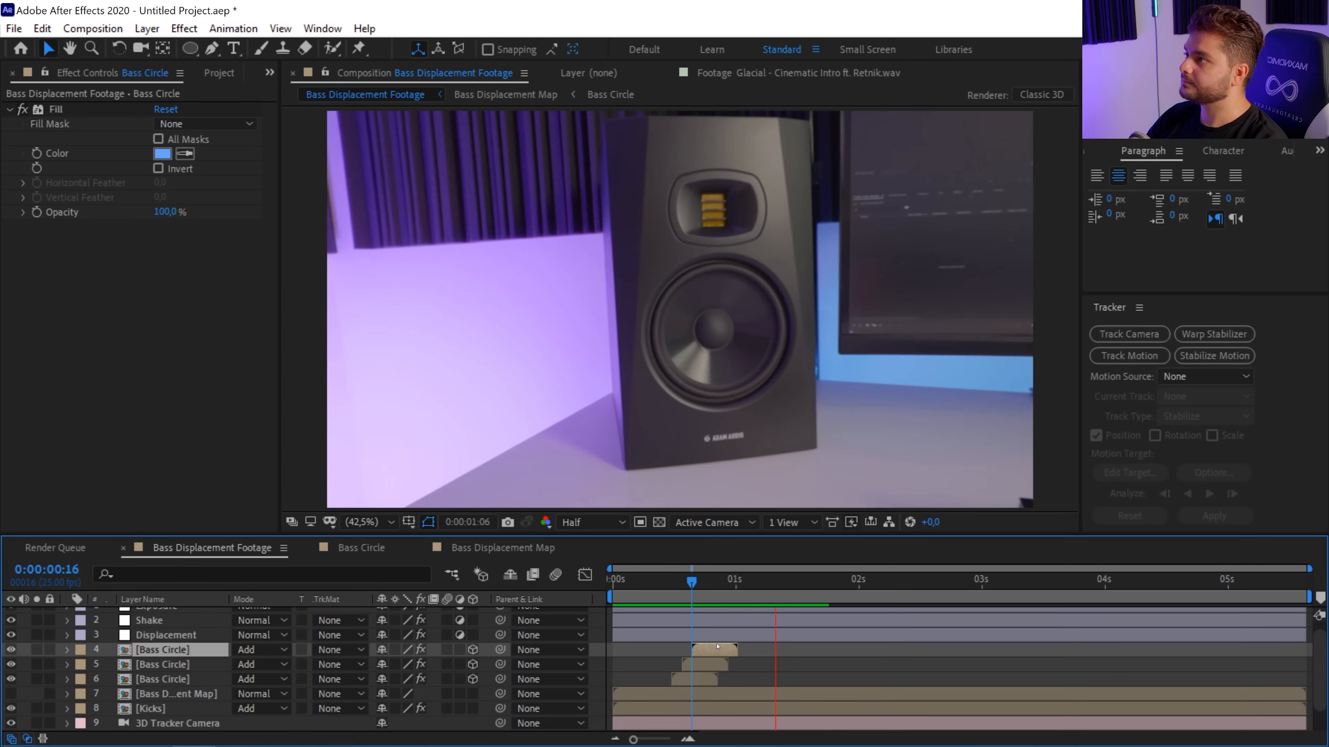
Step: Shift the topmost Bass Circle copy to start at about 0:00:00:20 and play back the new timing
click(715, 594)
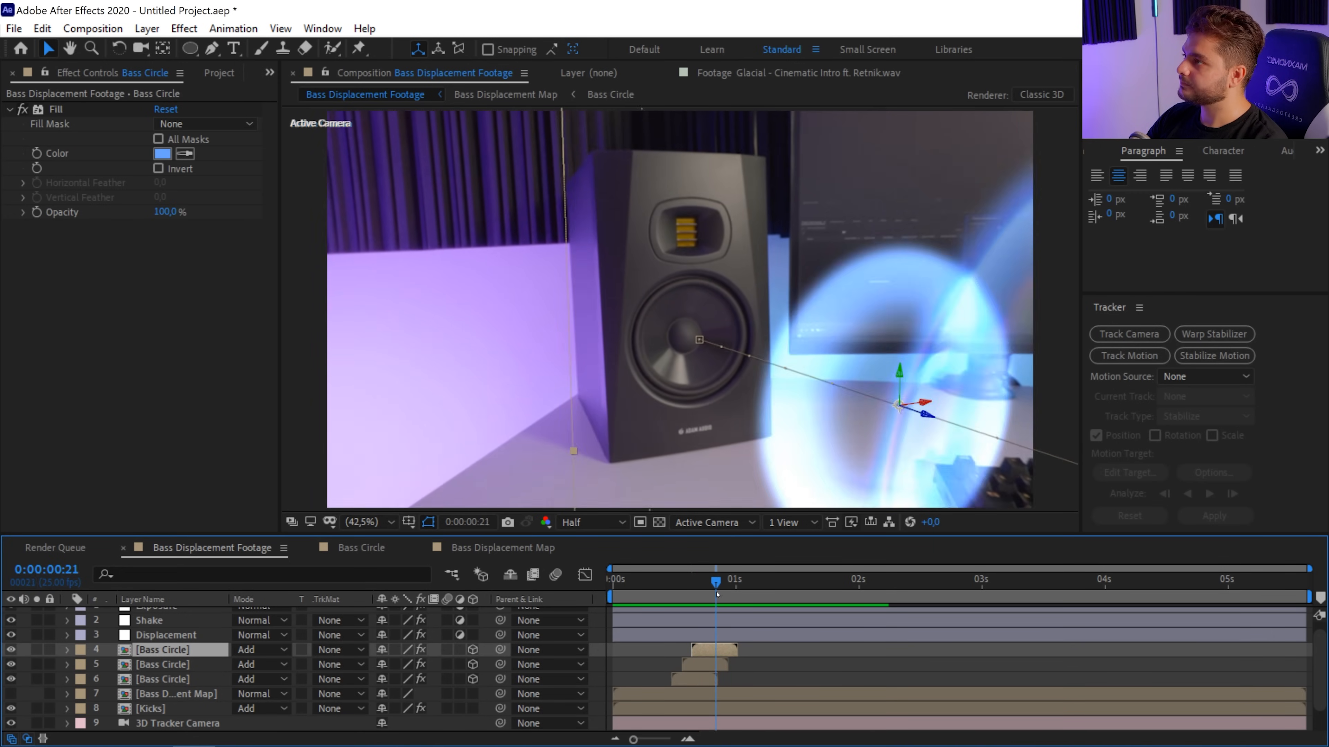
drag(717, 594, 707, 595)
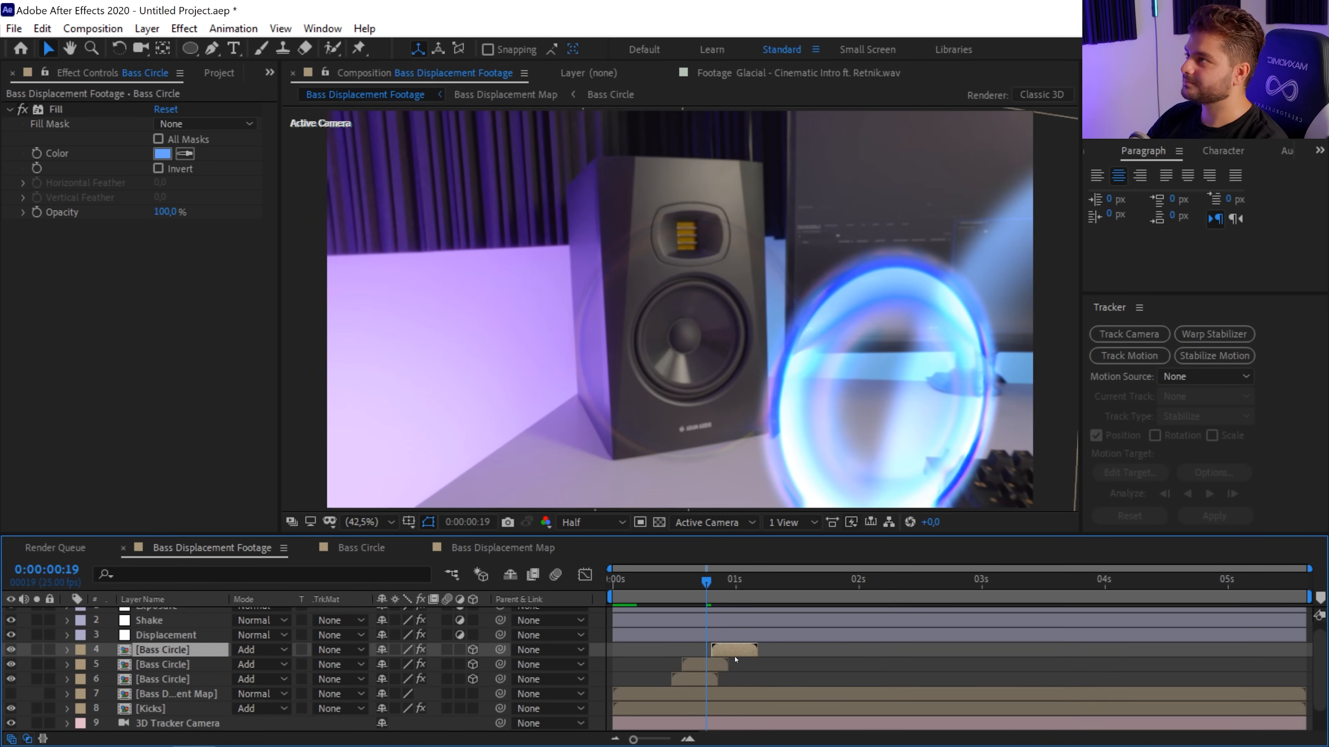
key(space)
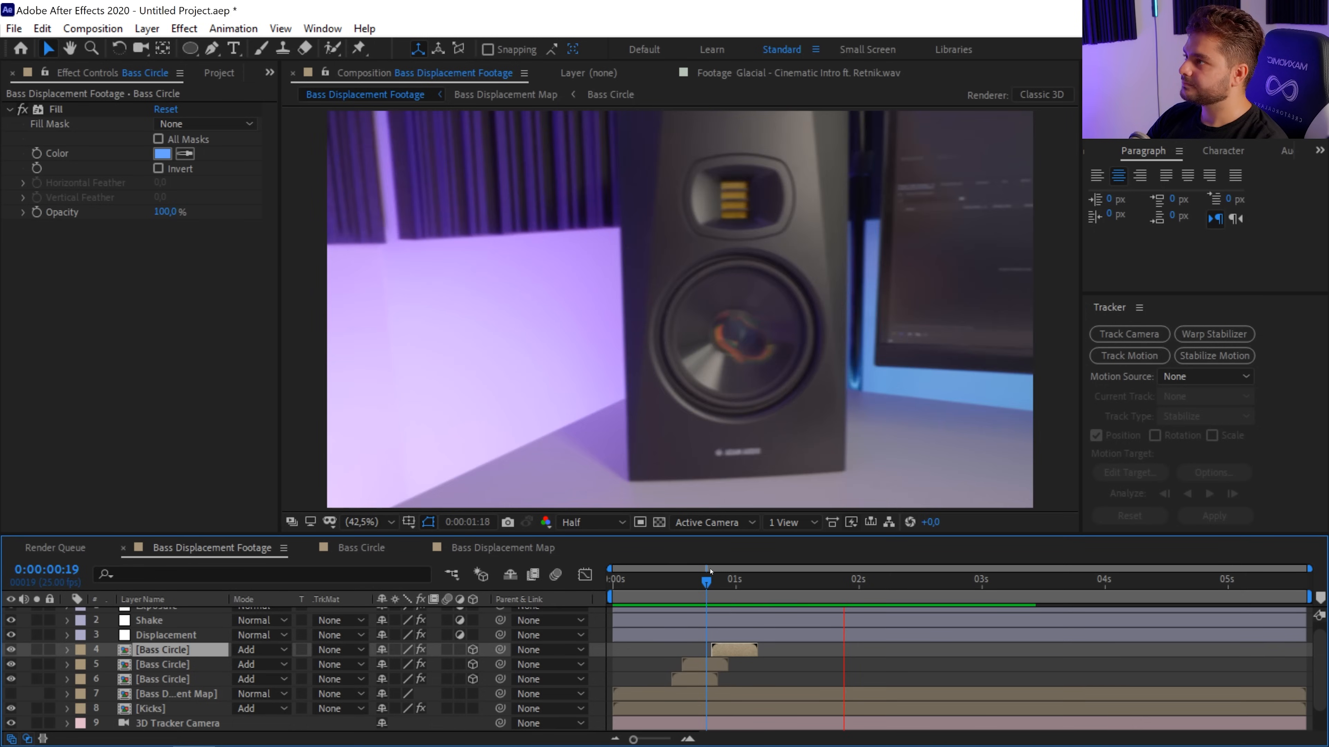
Step: Play and scrub through the first kick to examine how the blue circles line up with the displacement waves
click(713, 582)
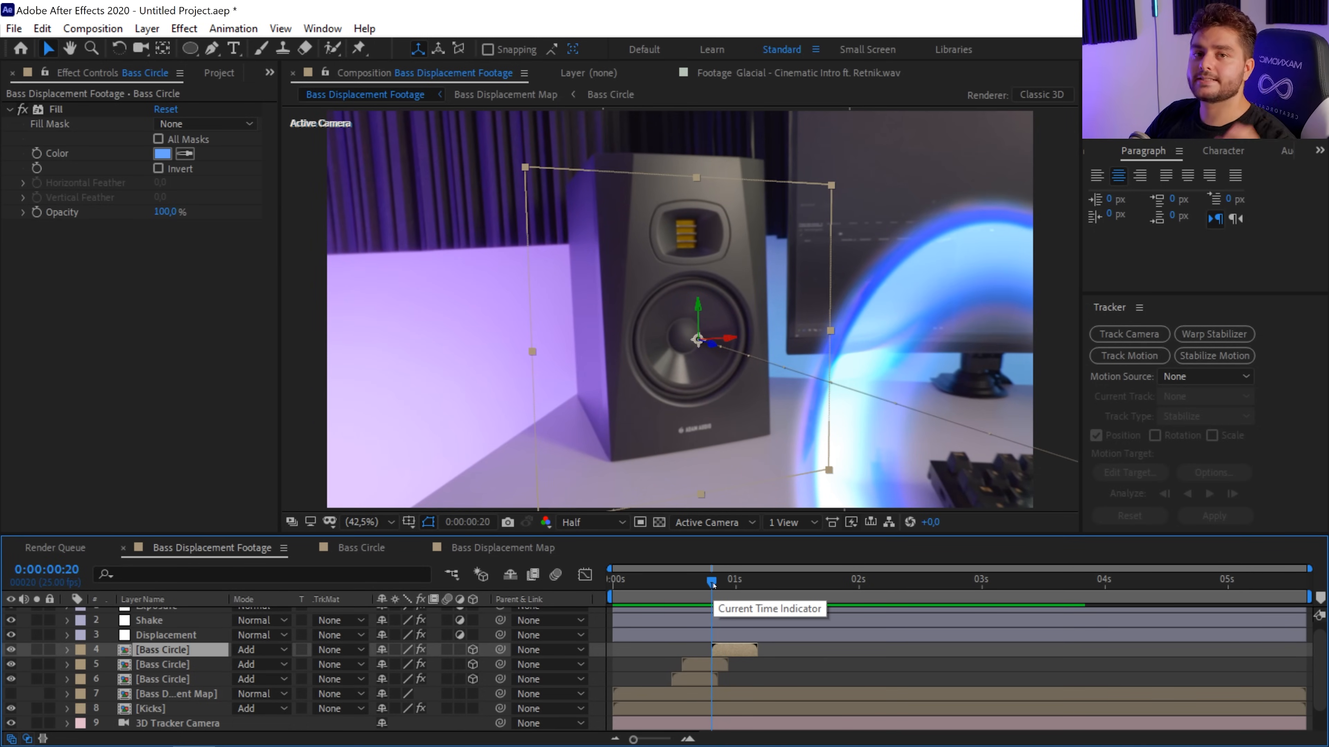
drag(713, 585, 689, 584)
key(space)
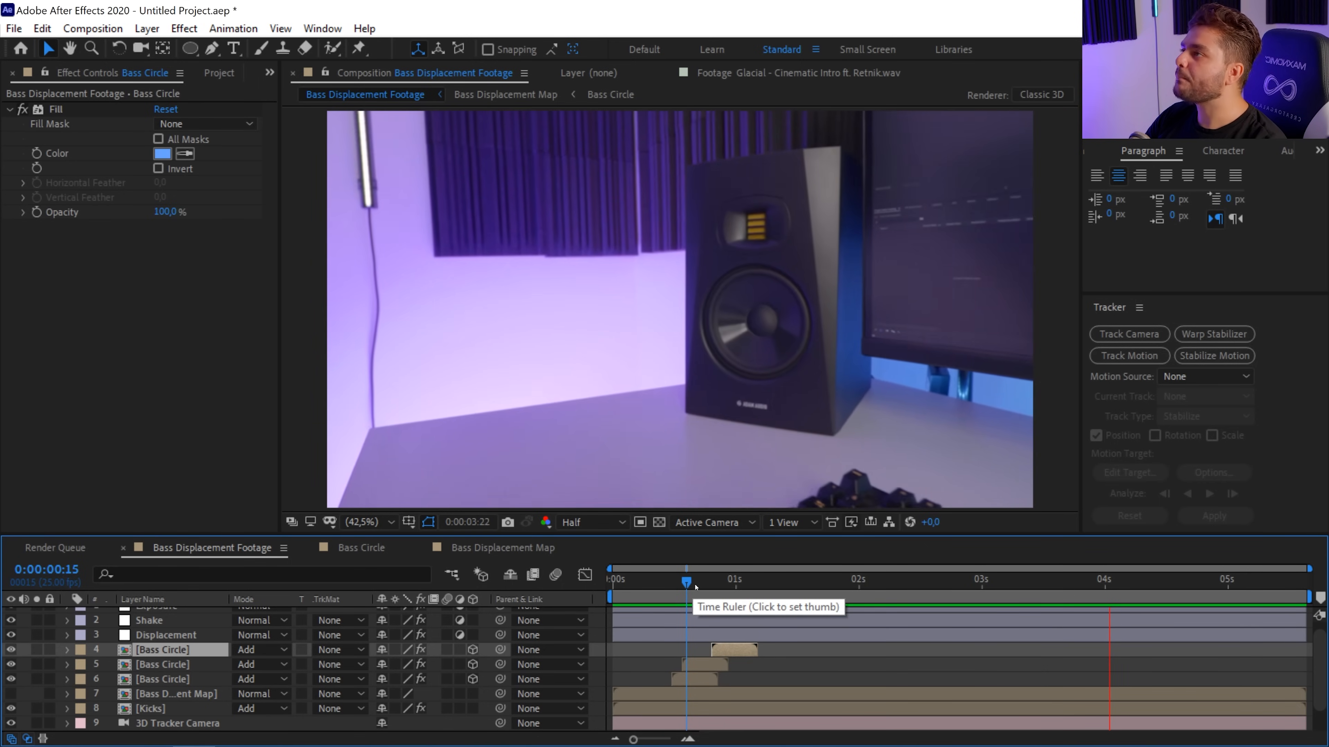
click(701, 584)
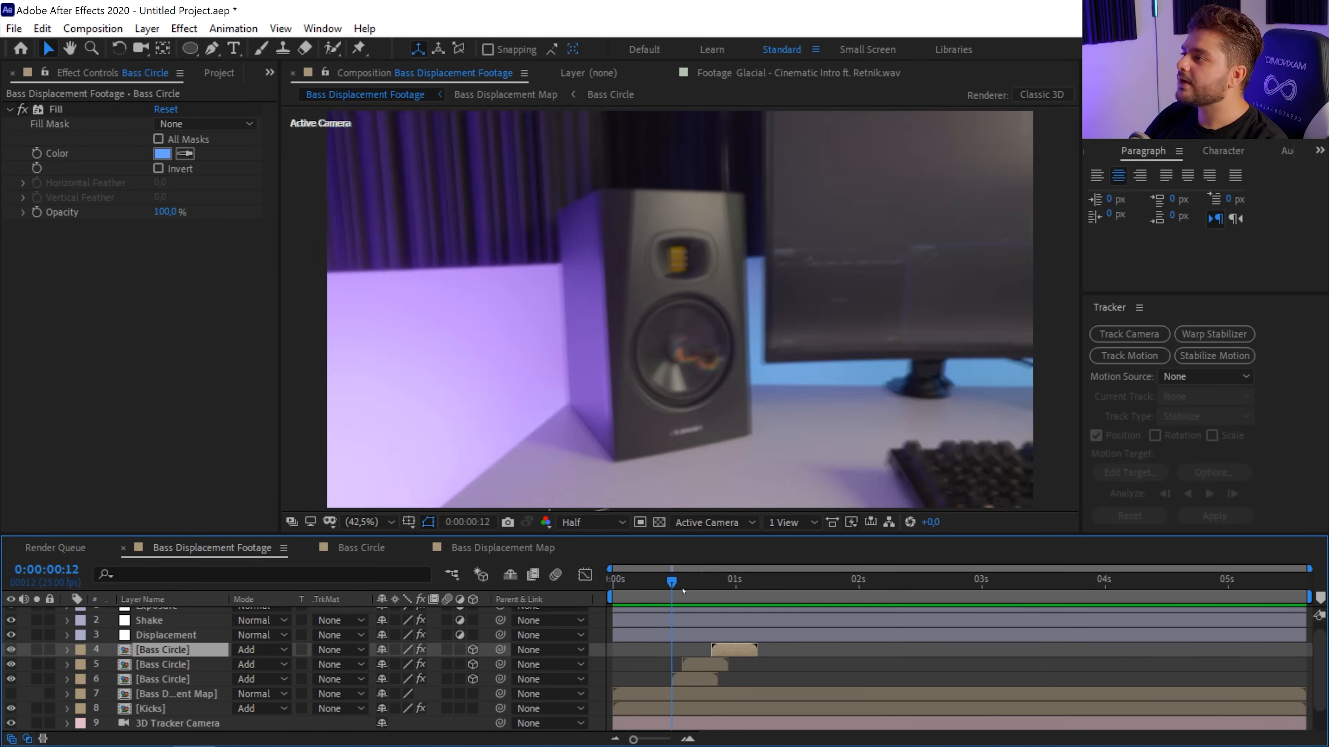
click(683, 585)
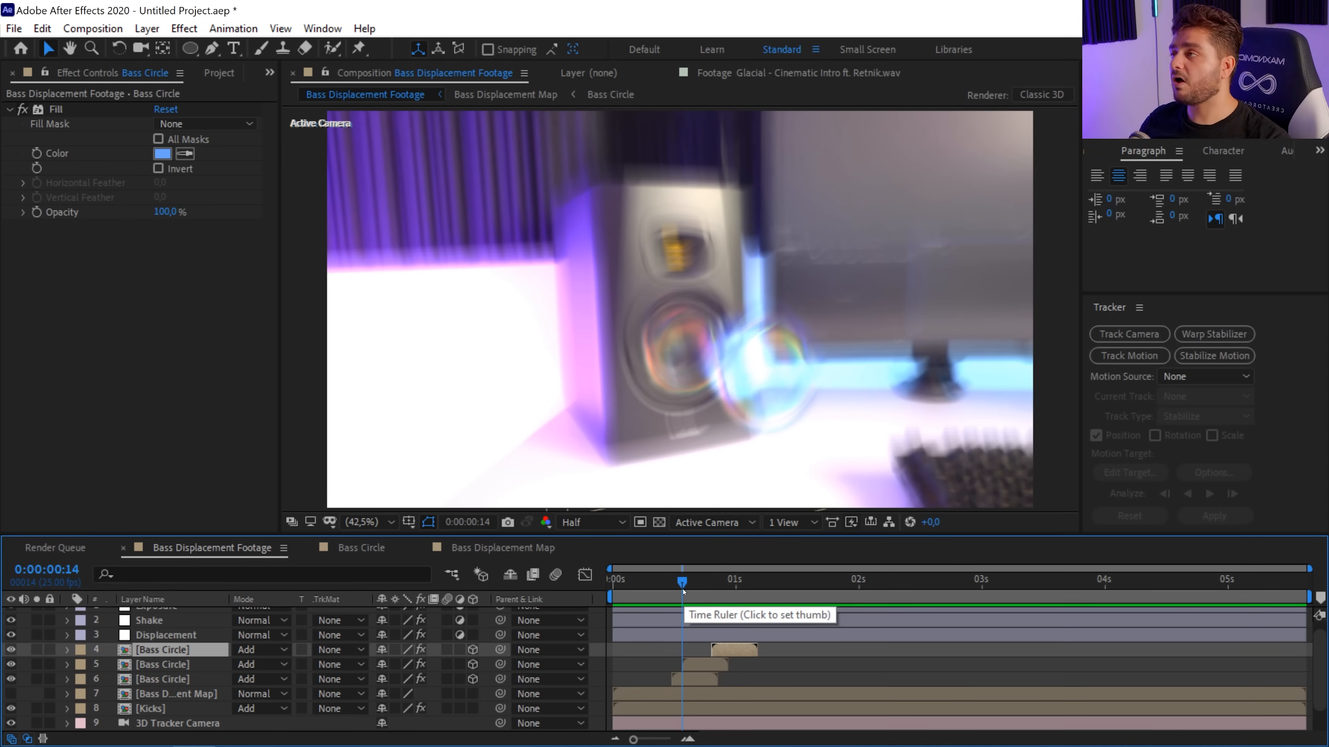
click(715, 594)
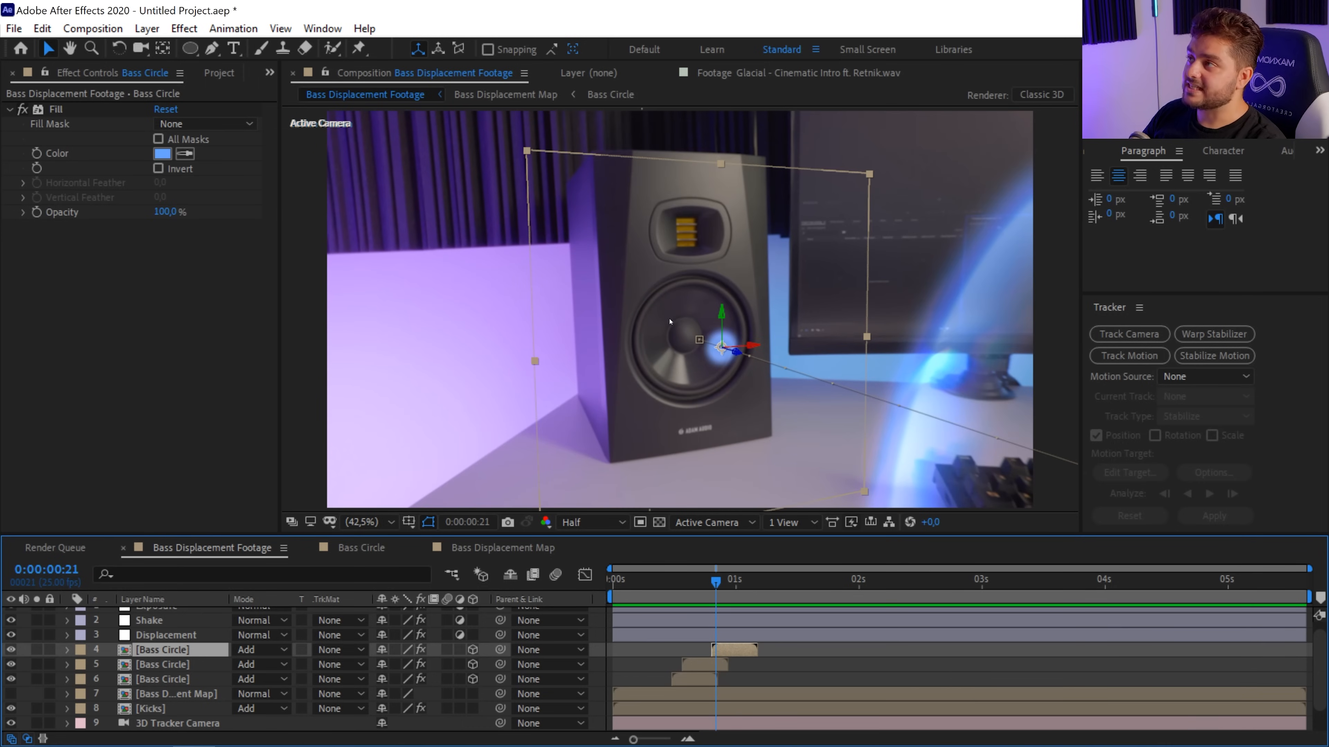
Step: Duplicate the topmost Bass Circle layer, preview its timing, and place the copy to start at about 0:00:00:23
key(ctrl+d)
drag(732, 652, 759, 656)
key(space)
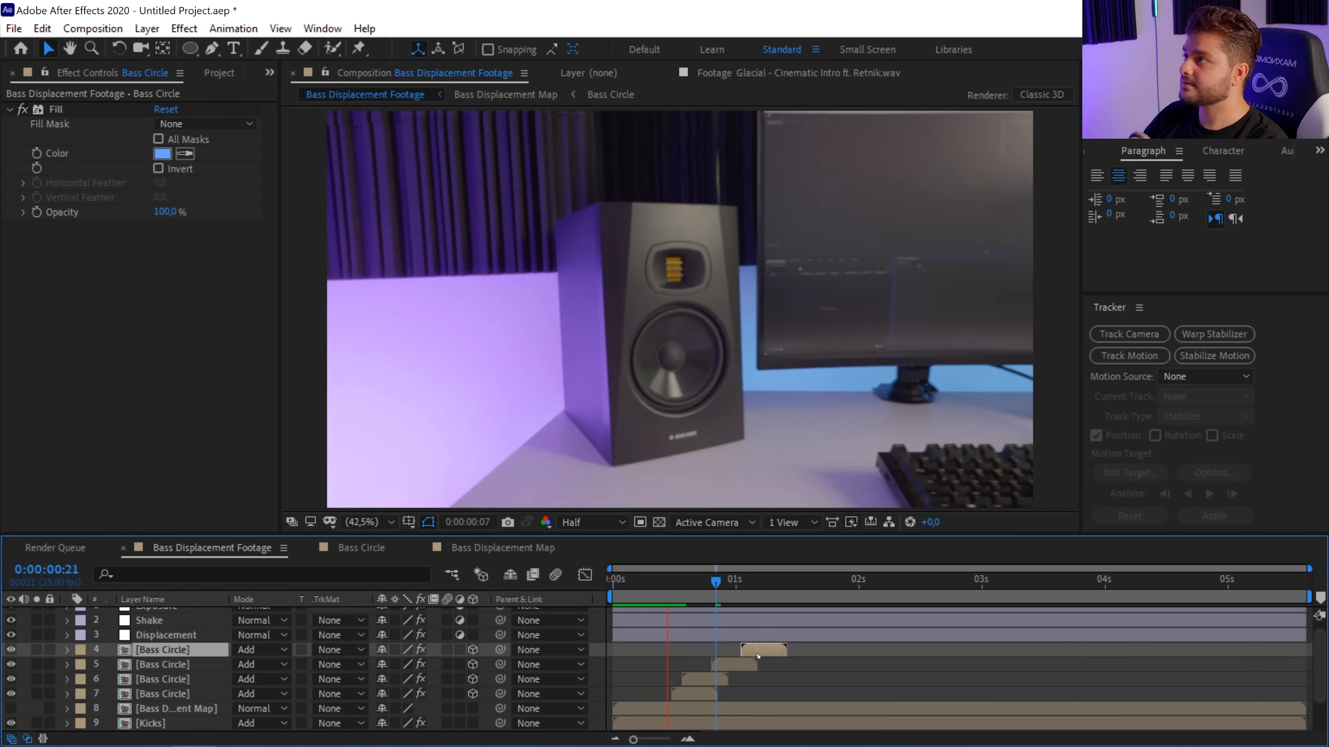
click(729, 606)
drag(762, 650, 756, 690)
Step: Duplicate the two latest Bass Circle layers, stack the copies together above the originals, and move them later in the timeline
ctrl+click(735, 666)
key(ctrl+d)
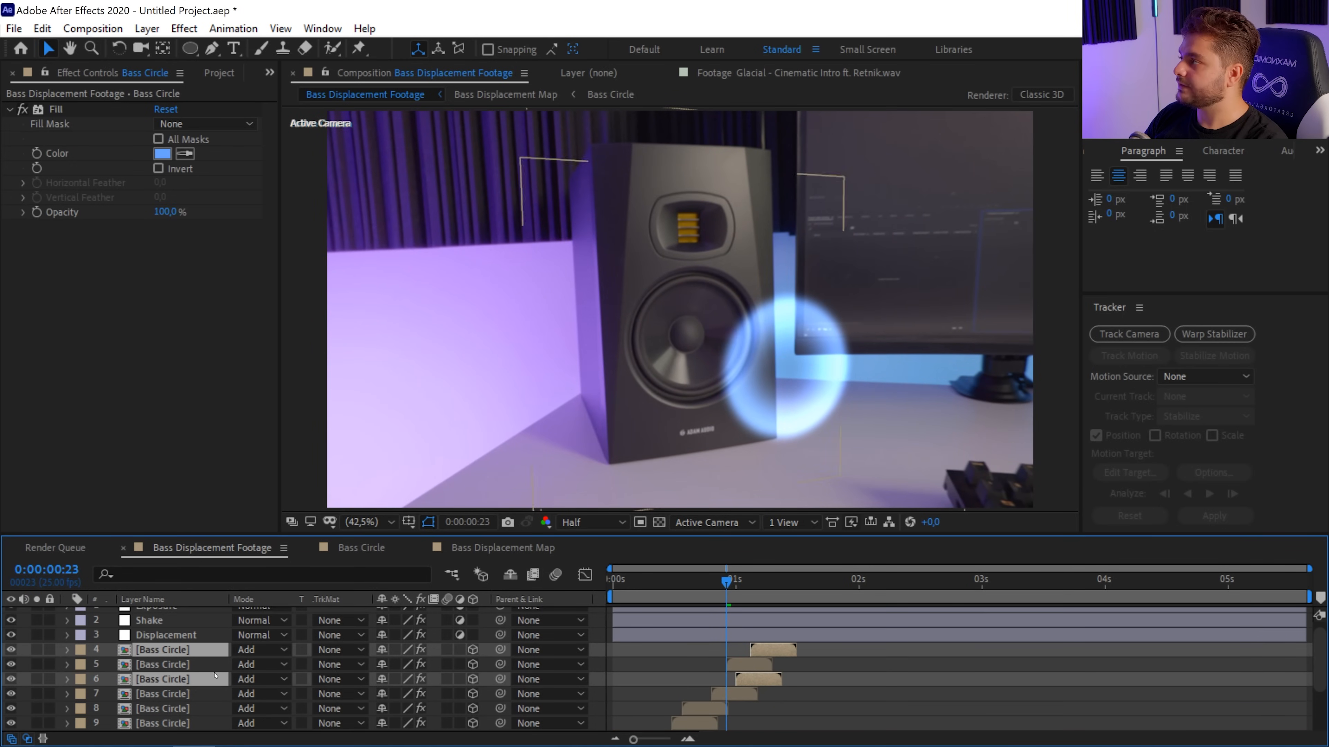
drag(169, 679, 168, 658)
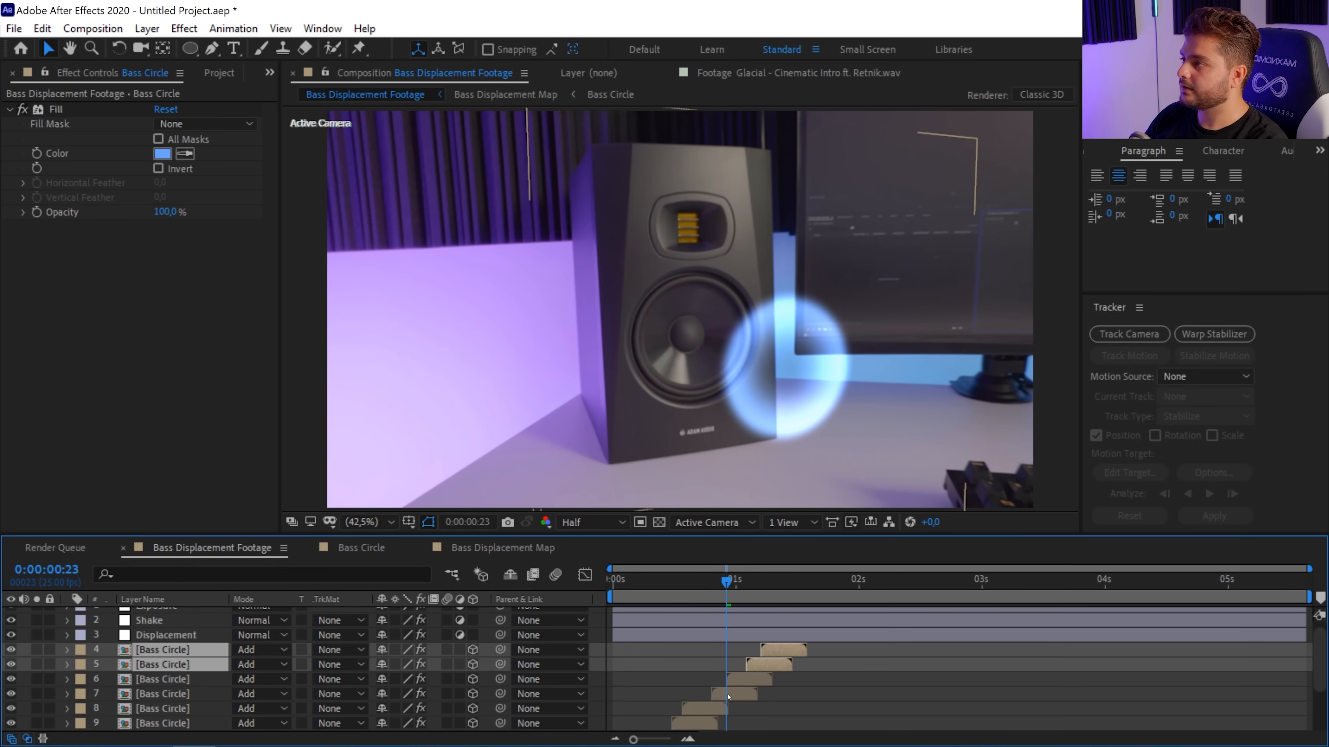
Step: Duplicate the four latest Bass Circle layers, stack the copies on top, shift them to begin at about 0:00:01:09, and play back the result
click(728, 697)
shift+click(778, 650)
key(ctrl+d)
drag(181, 678, 172, 644)
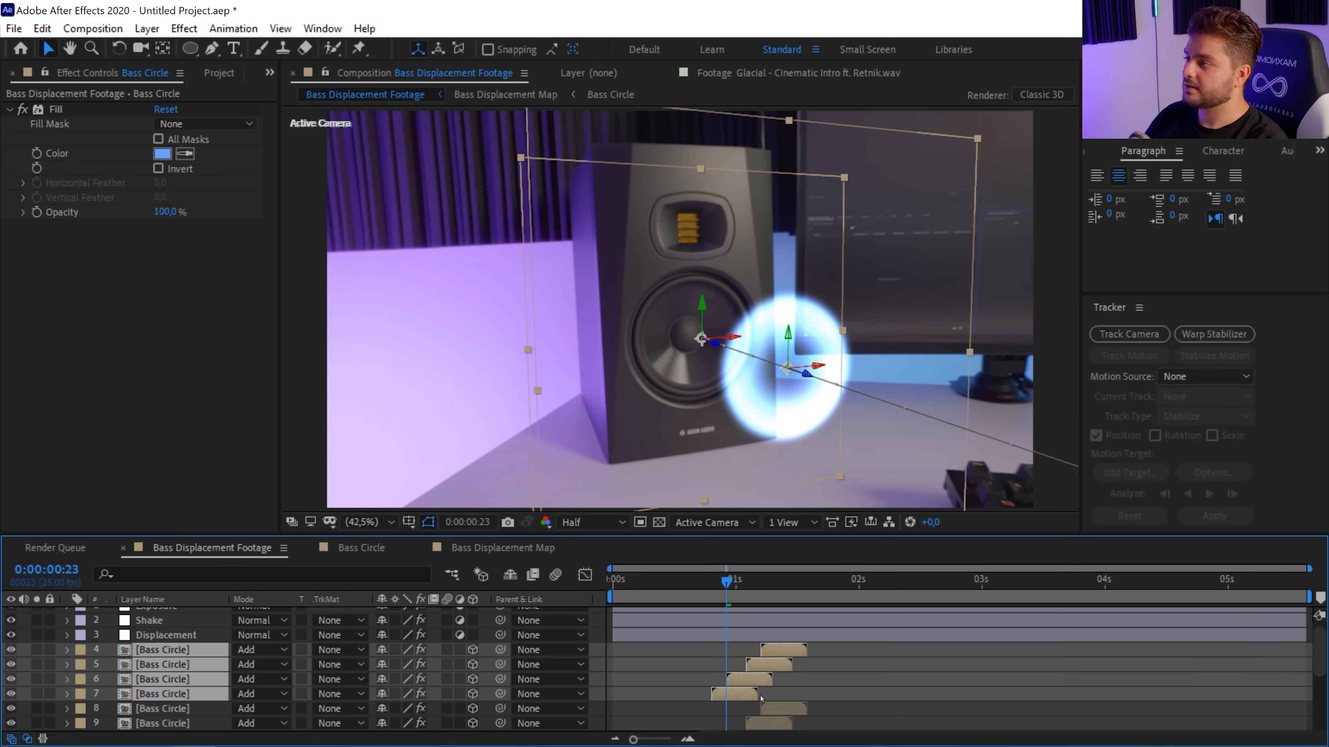
drag(762, 698, 800, 705)
scroll(805, 707, down, 3)
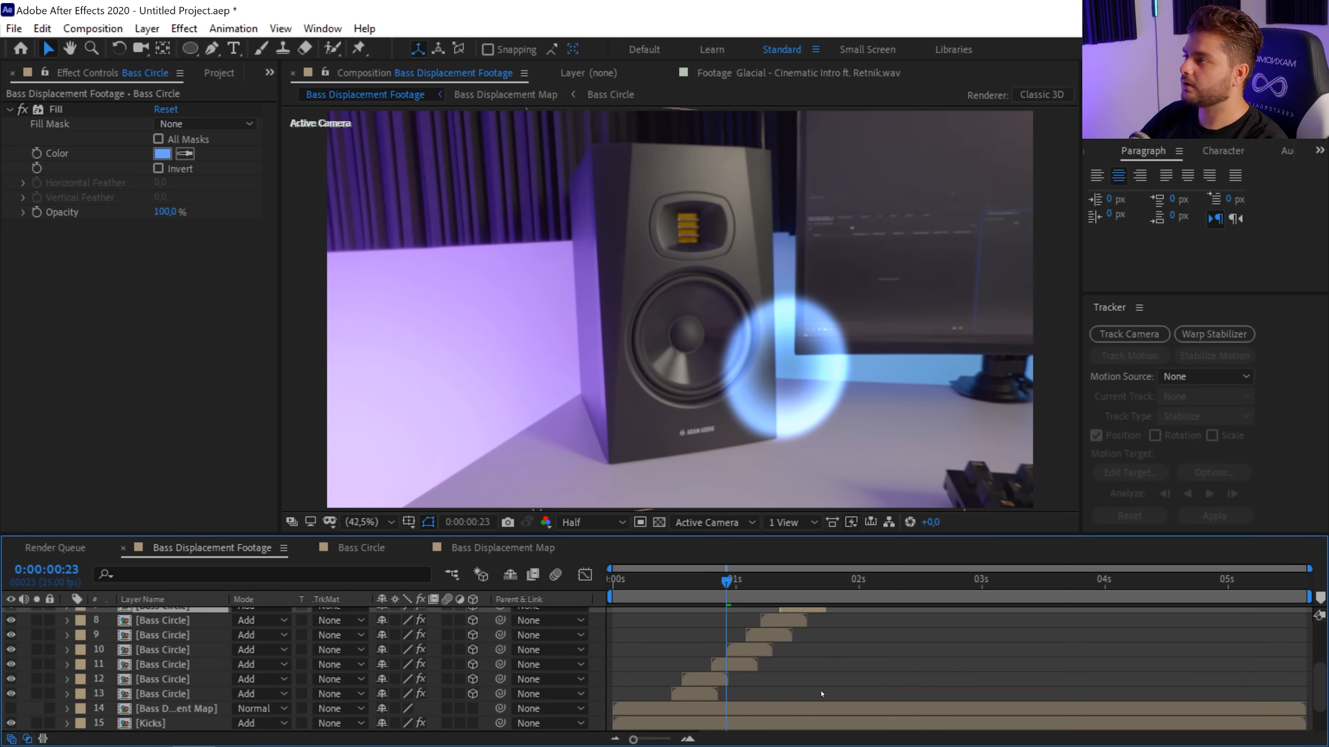
key(space)
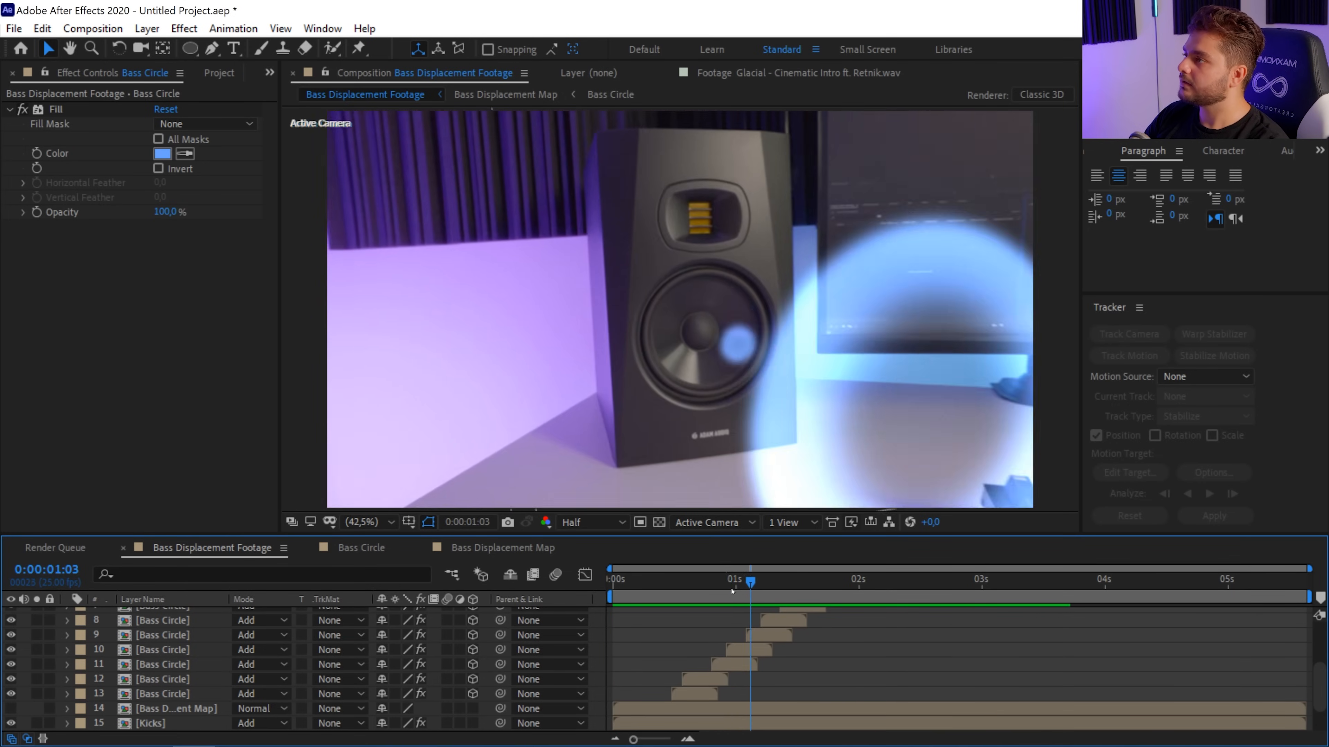
Step: Delete all the Bass Circle copies, keeping only the lowest, earliest one, and play back the composition
click(692, 680)
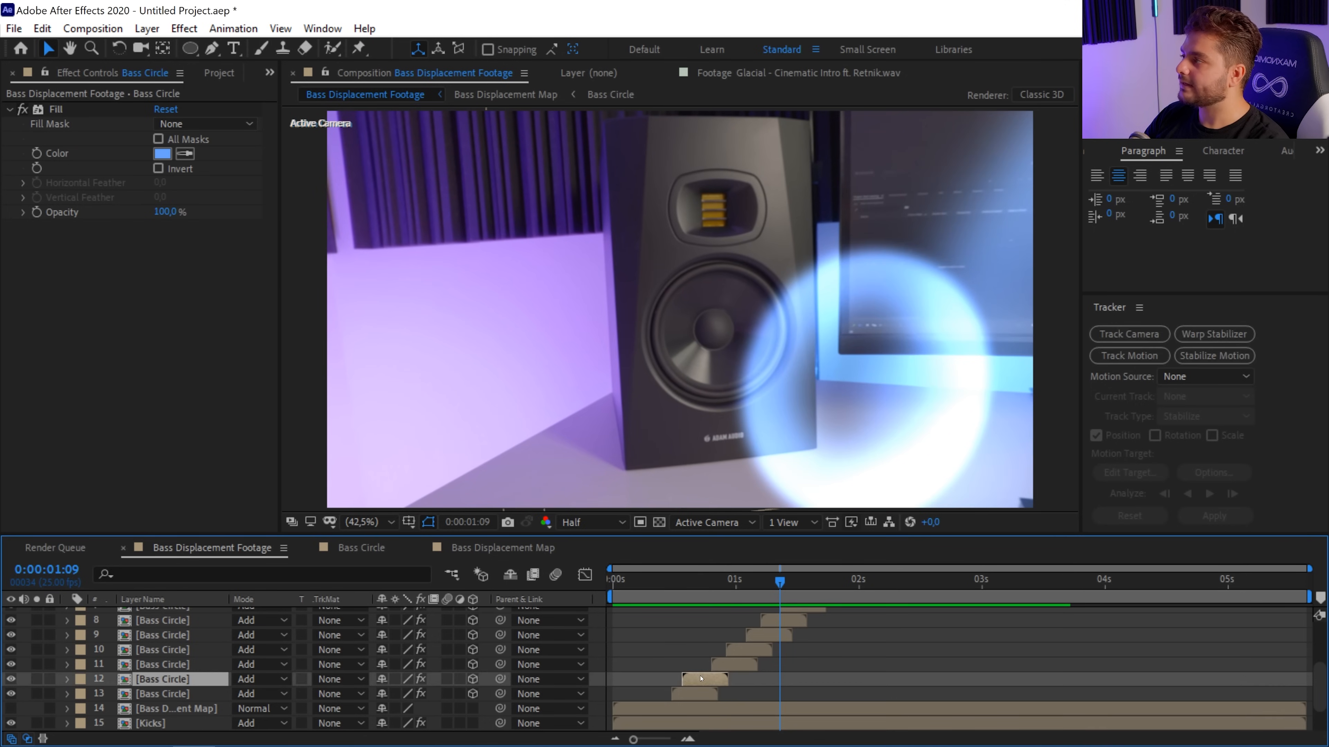
scroll(732, 675, up, 3)
shift+click(861, 657)
scroll(861, 658, down, 3)
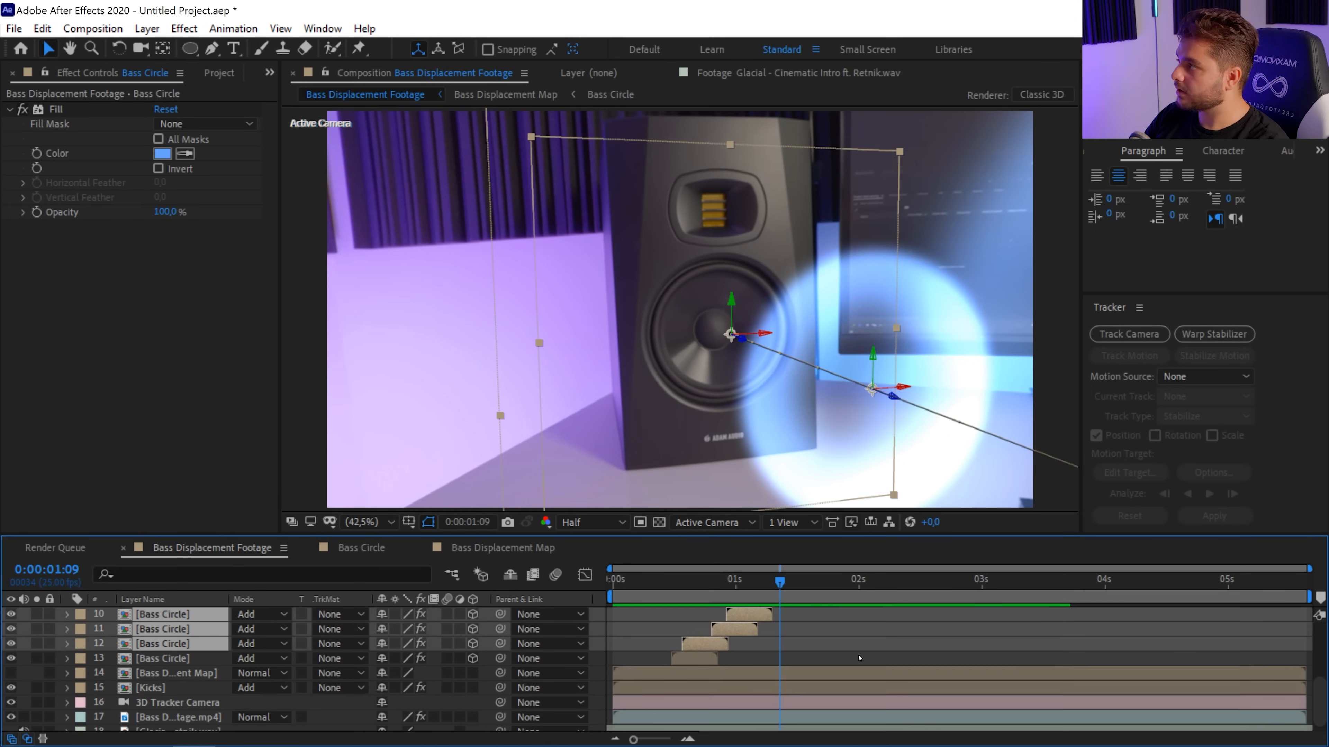
key(Delete)
scroll(858, 658, up, 1)
key(space)
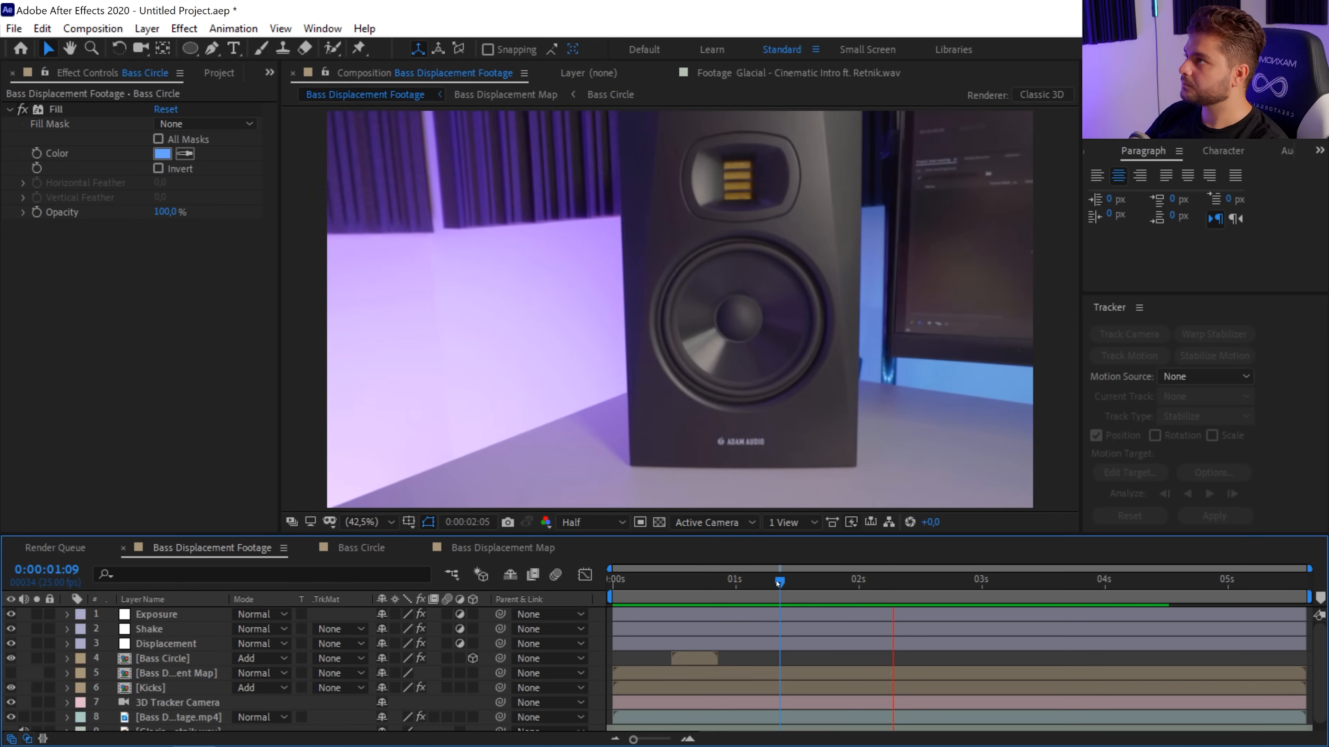
Step: Duplicate the remaining Bass Circle layer, place the copy at the second kick to start at about 0:00:01:23, and preview its timing
click(687, 658)
key(ctrl+d)
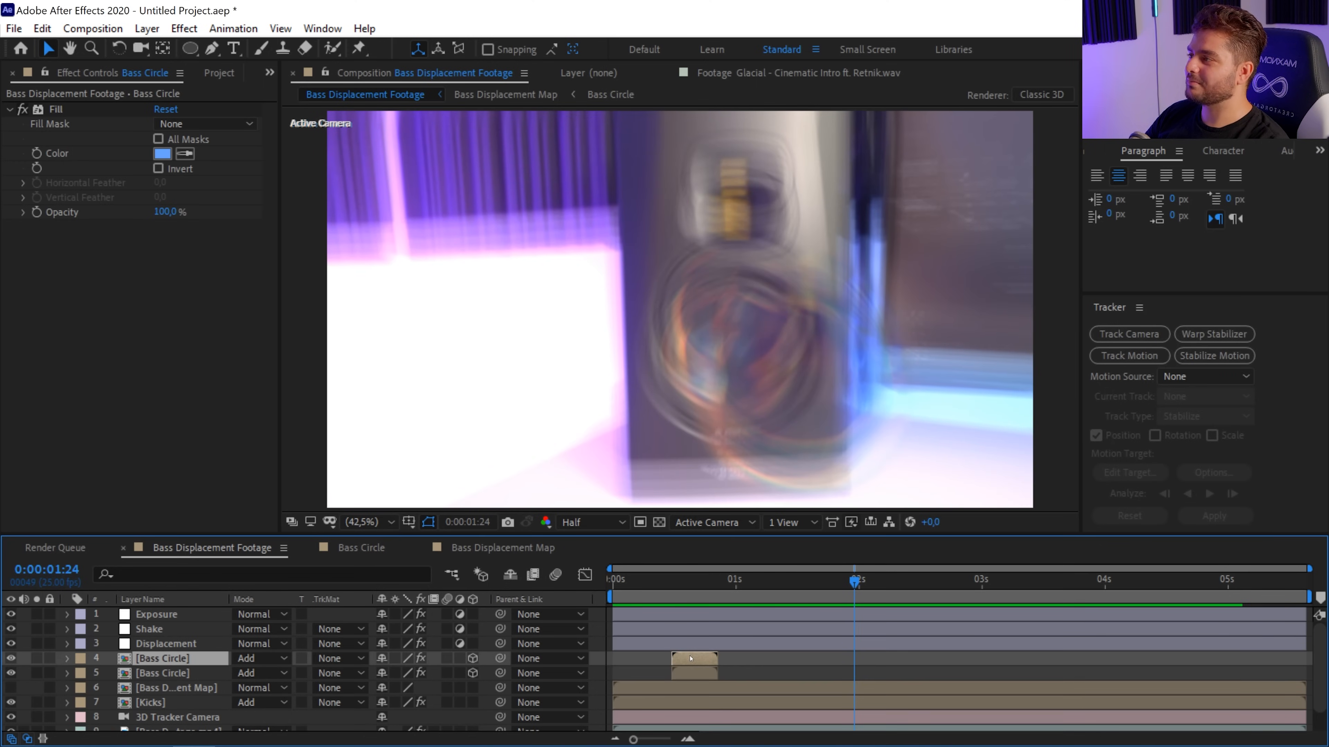
drag(683, 654, 861, 660)
drag(857, 577, 859, 586)
drag(866, 667, 879, 662)
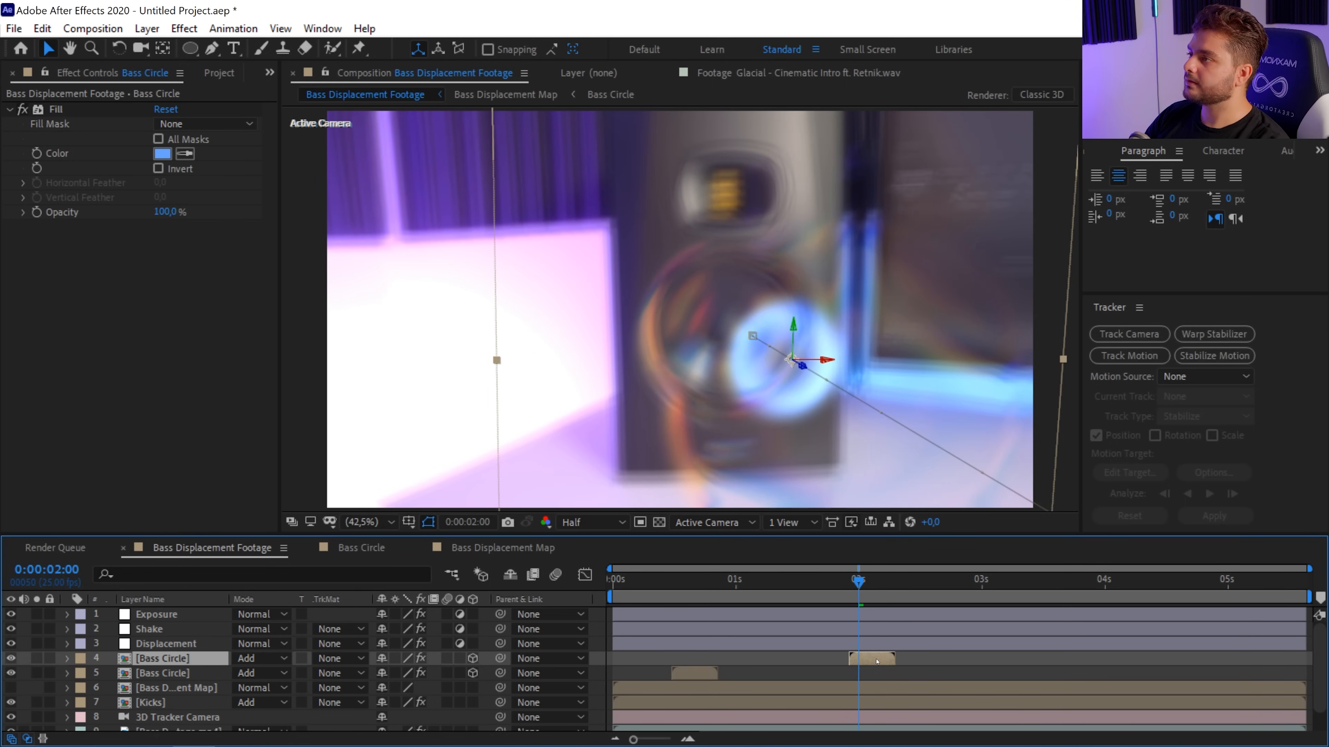
drag(858, 580, 825, 581)
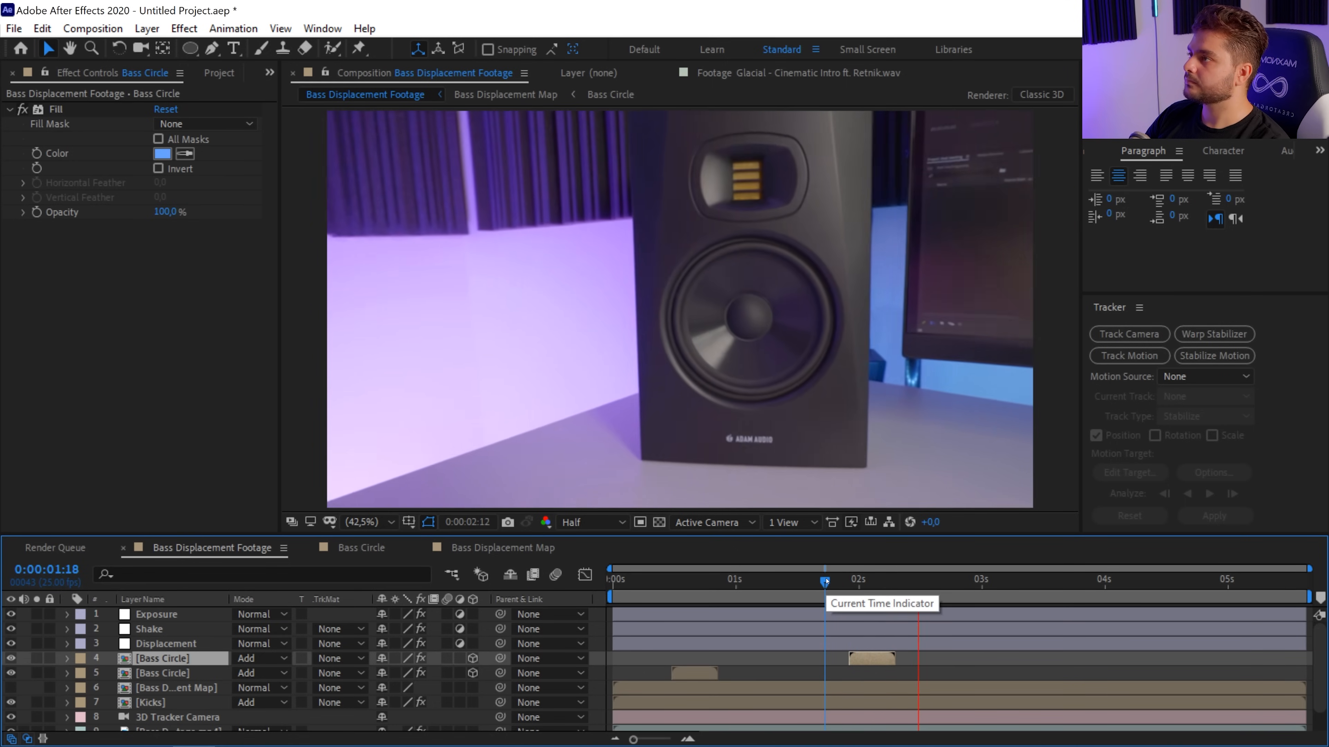
key(space)
drag(826, 581, 853, 586)
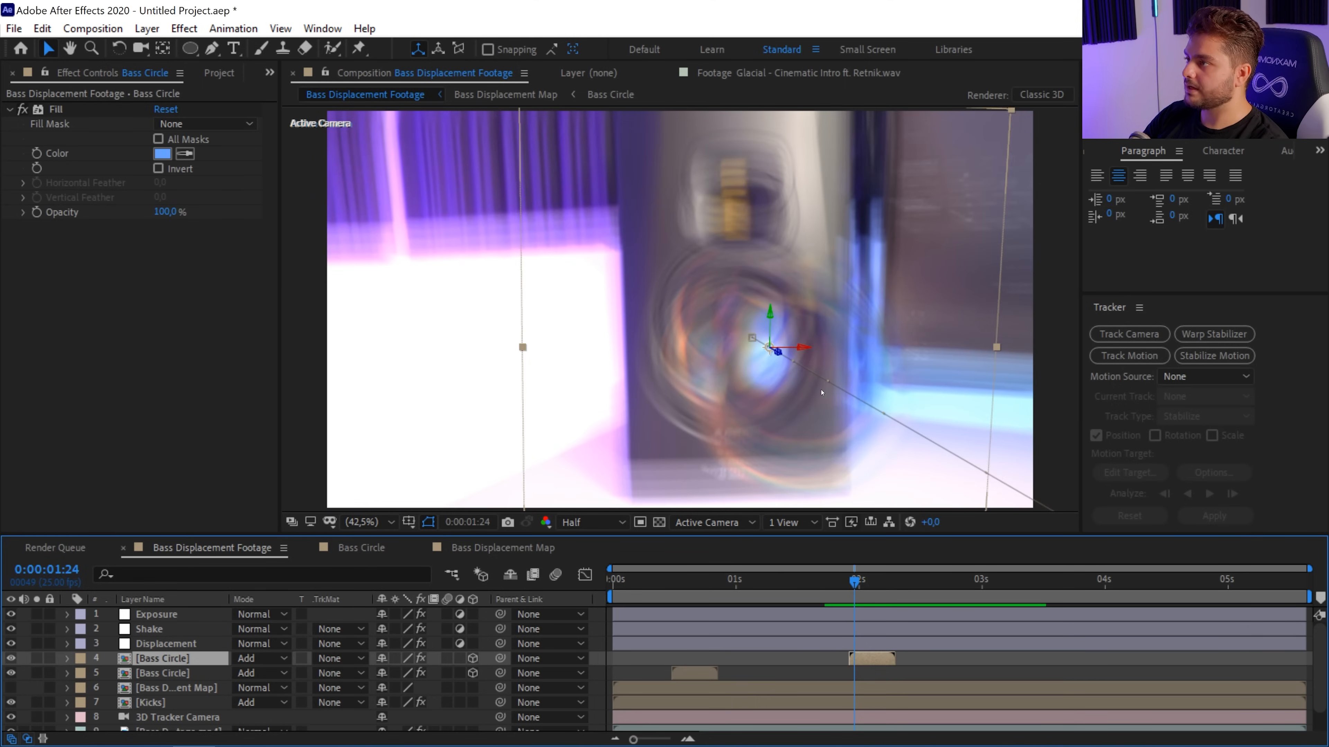
Step: Adjust the Bass Circle copy's ending Position keyframe at 0:00:02:07, setting X to 1399,9 and raising the end of its motion path
key(Page_Up)
drag(786, 344, 776, 367)
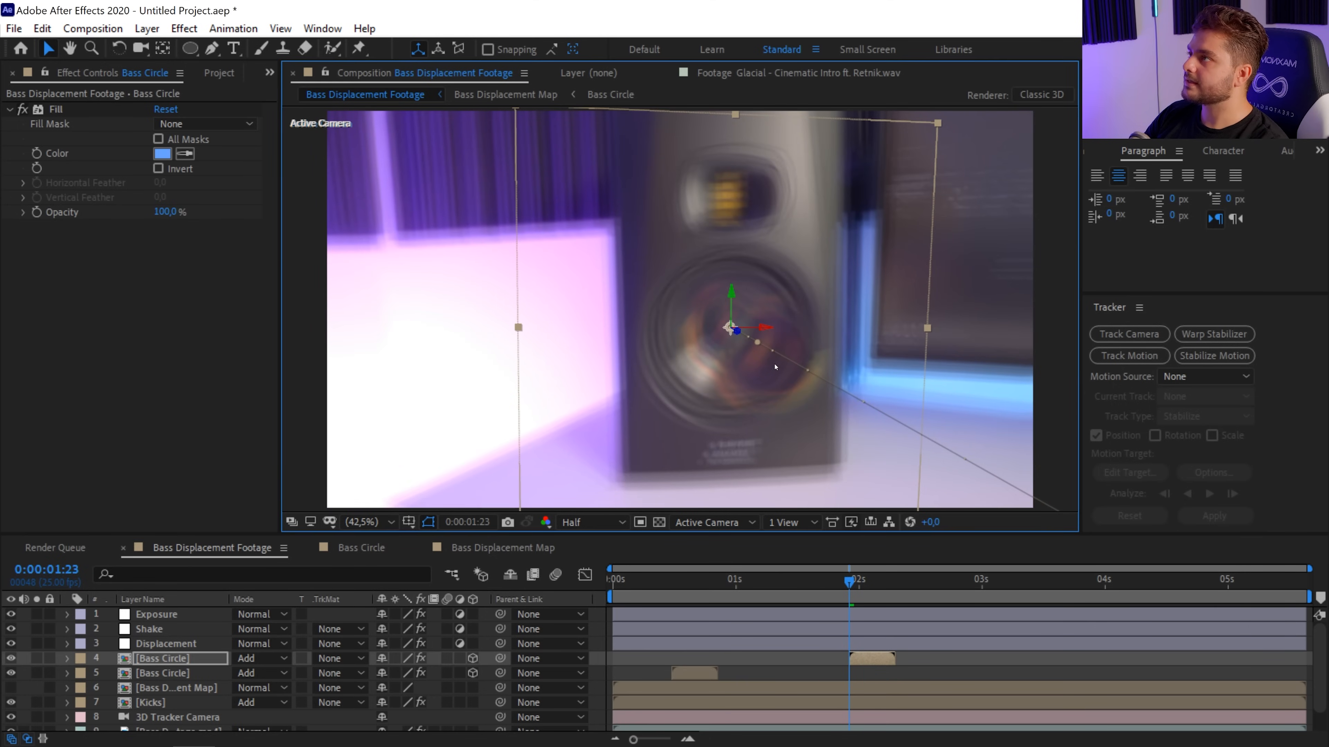
drag(862, 596, 874, 590)
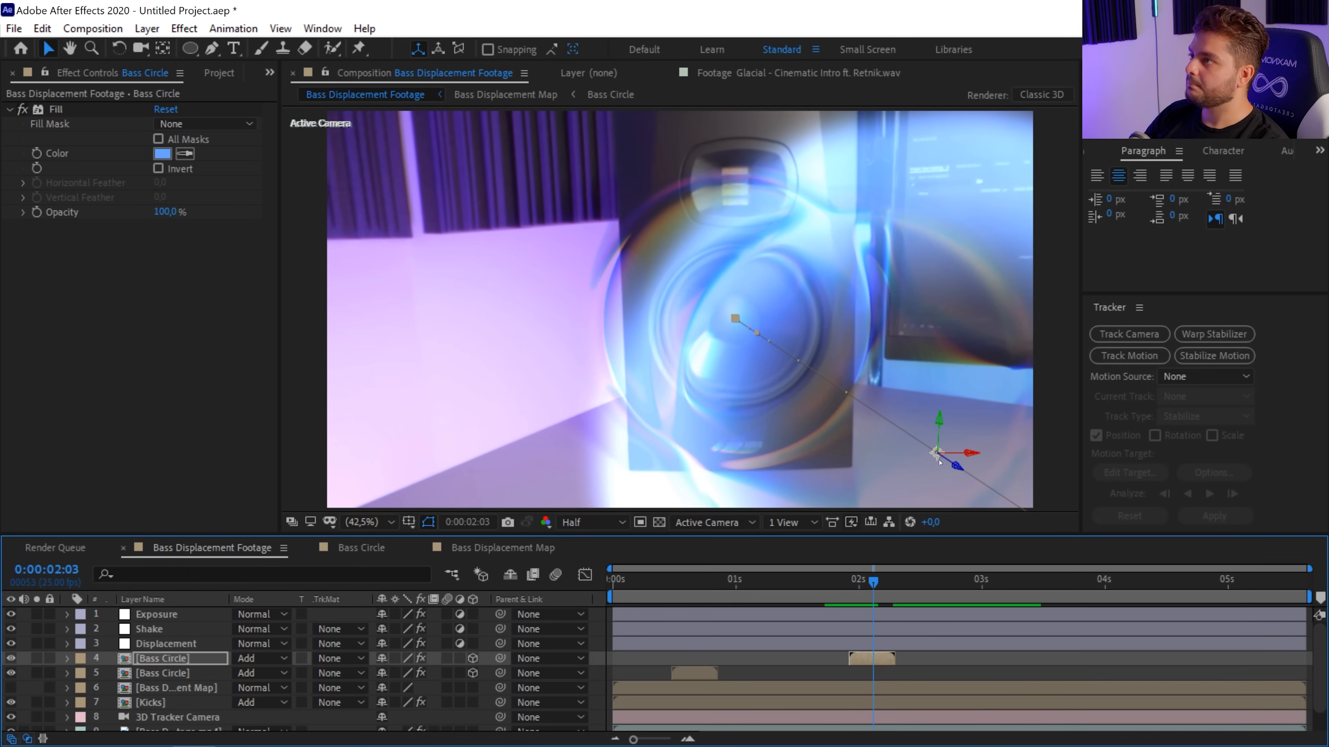
key(p)
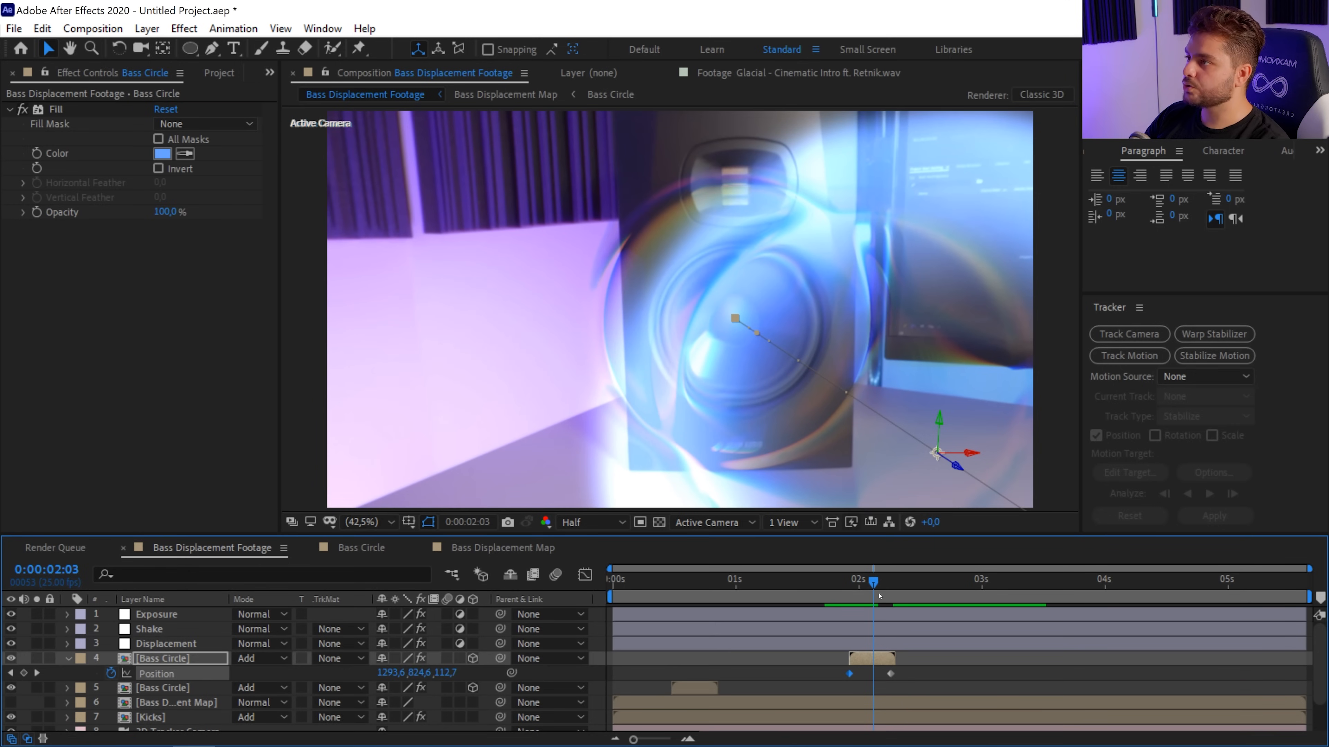
drag(888, 584, 894, 586)
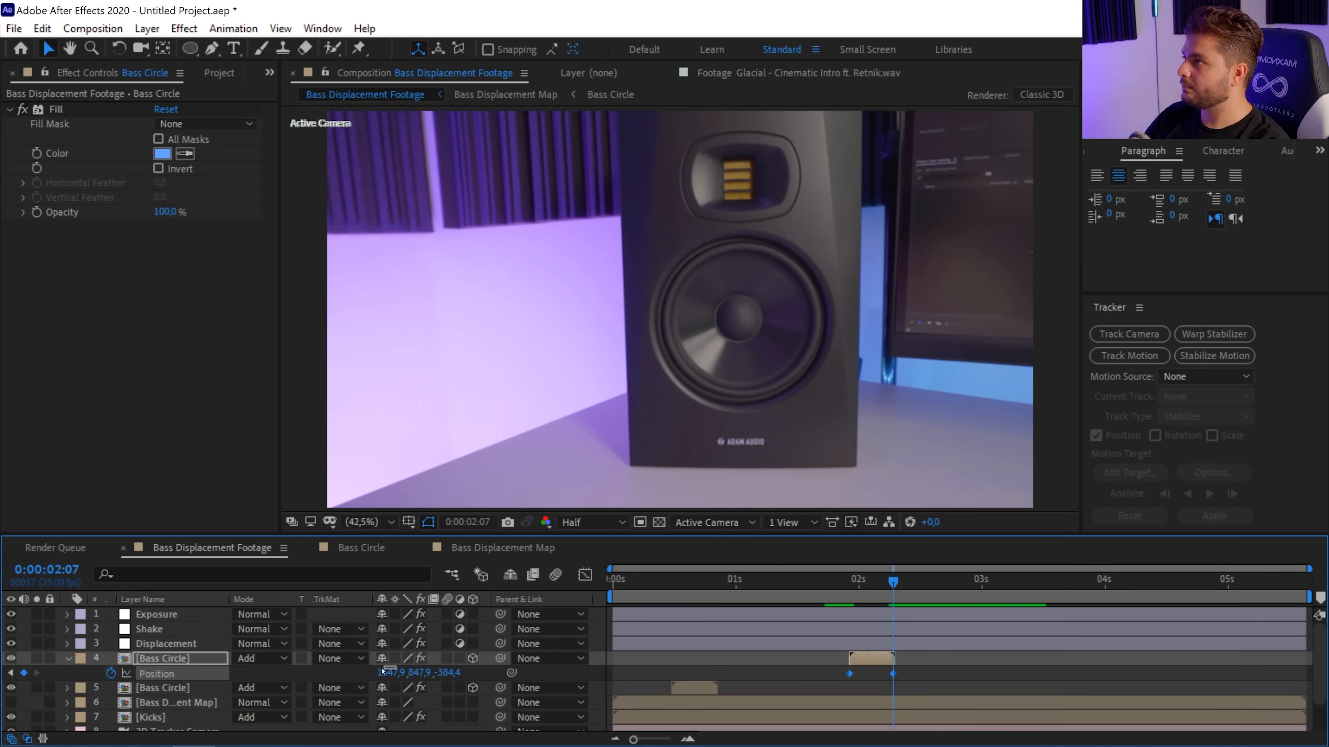
click(802, 680)
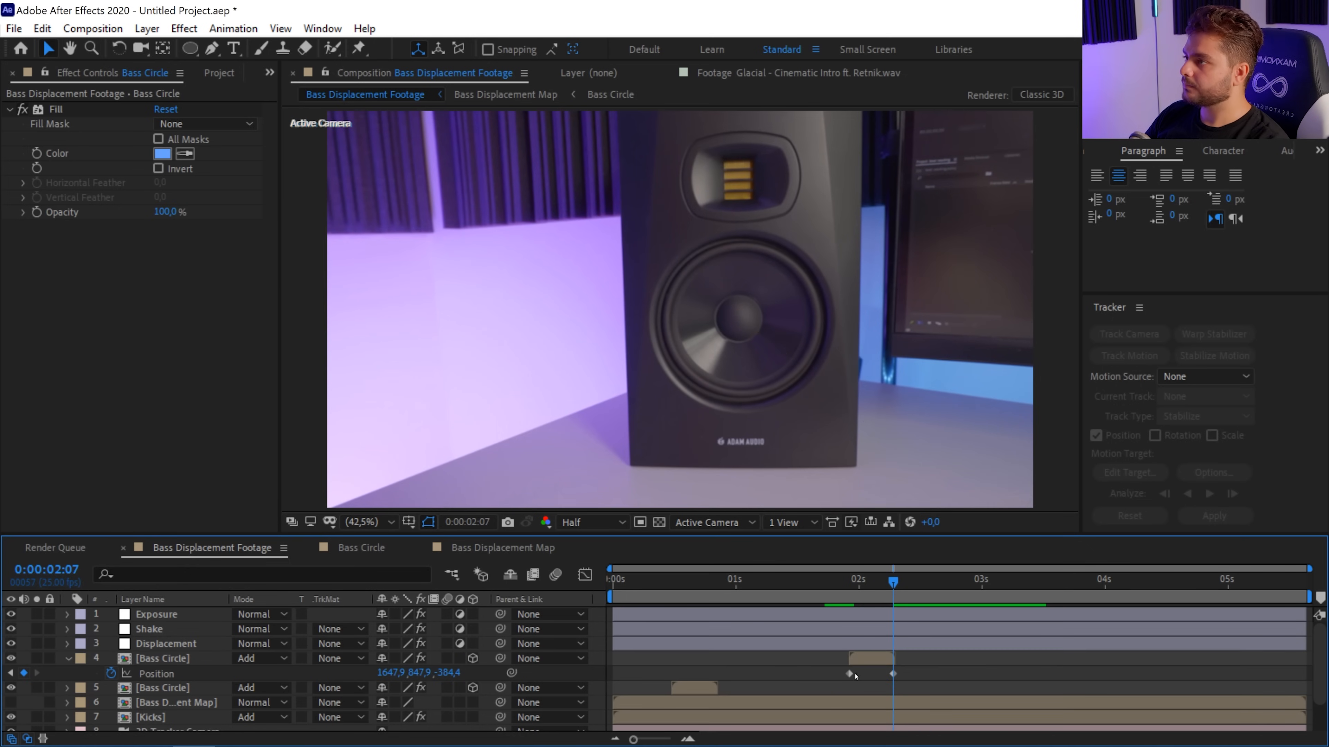
click(892, 674)
drag(890, 674, 893, 674)
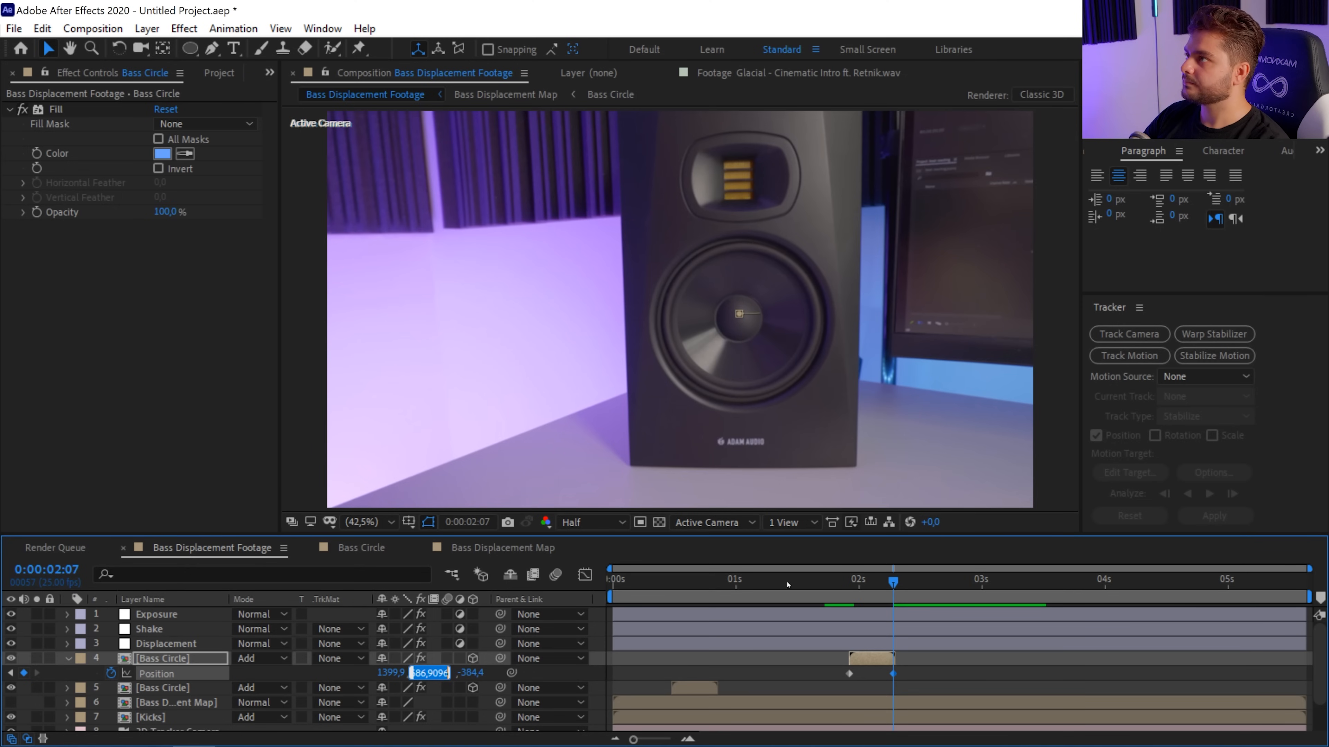
Step: Play and scrub through the second kick to examine the repositioned blue circle against the speaker cone
drag(893, 581, 768, 587)
key(space)
key(space)
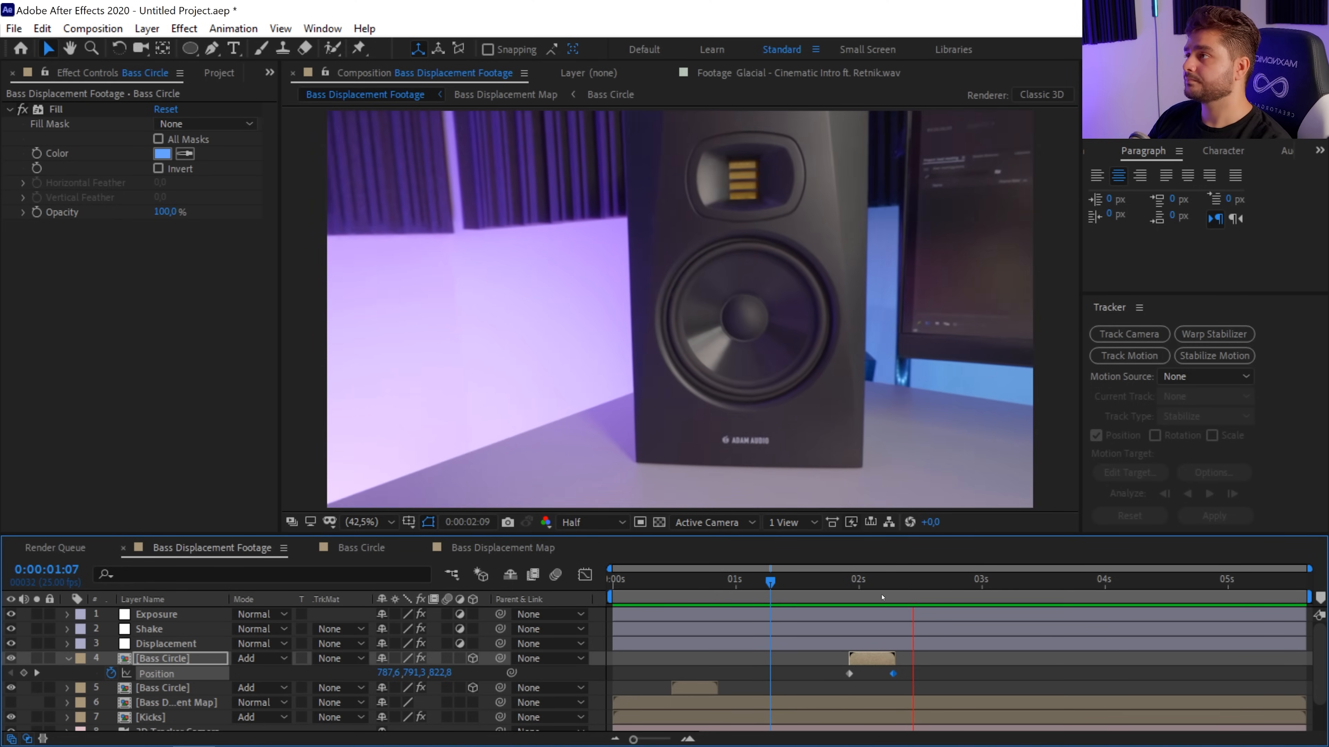
click(758, 601)
drag(756, 605, 857, 621)
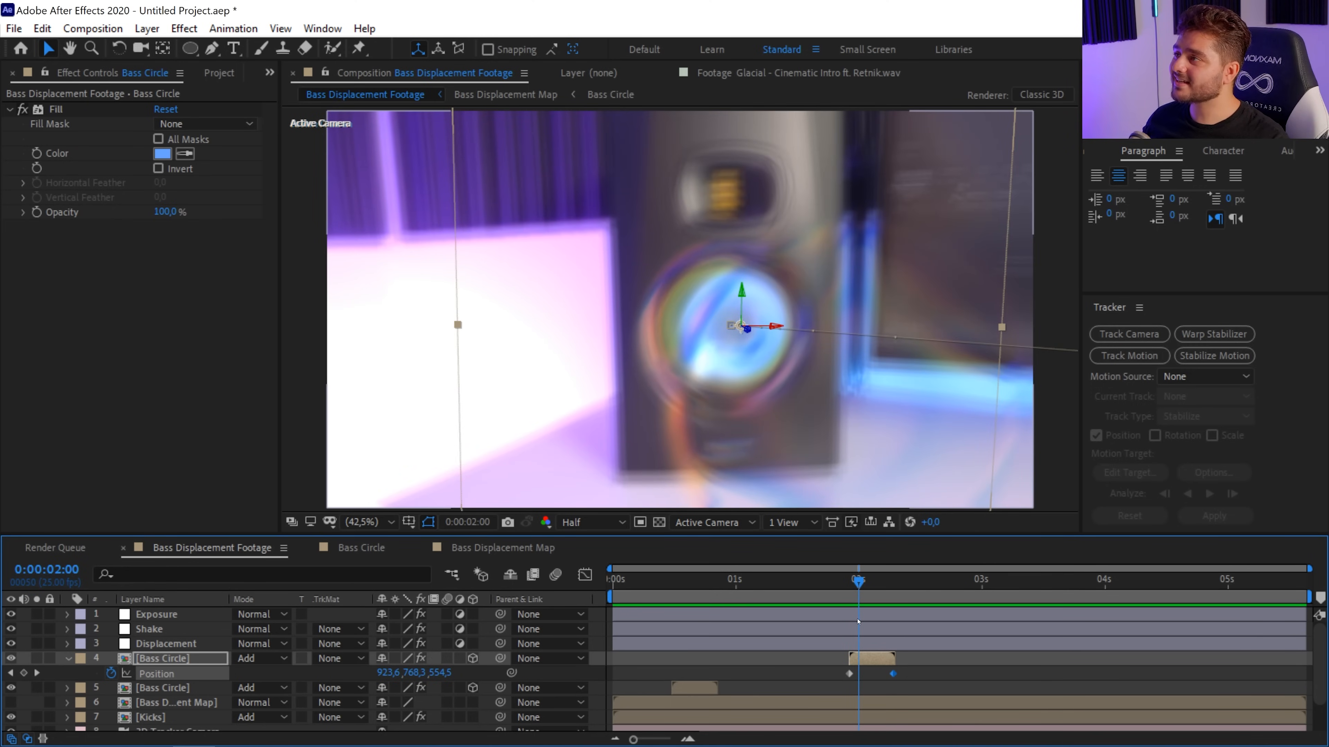
Step: Collapse the Bass Circle copy's Position property and deselect all layers
click(160, 644)
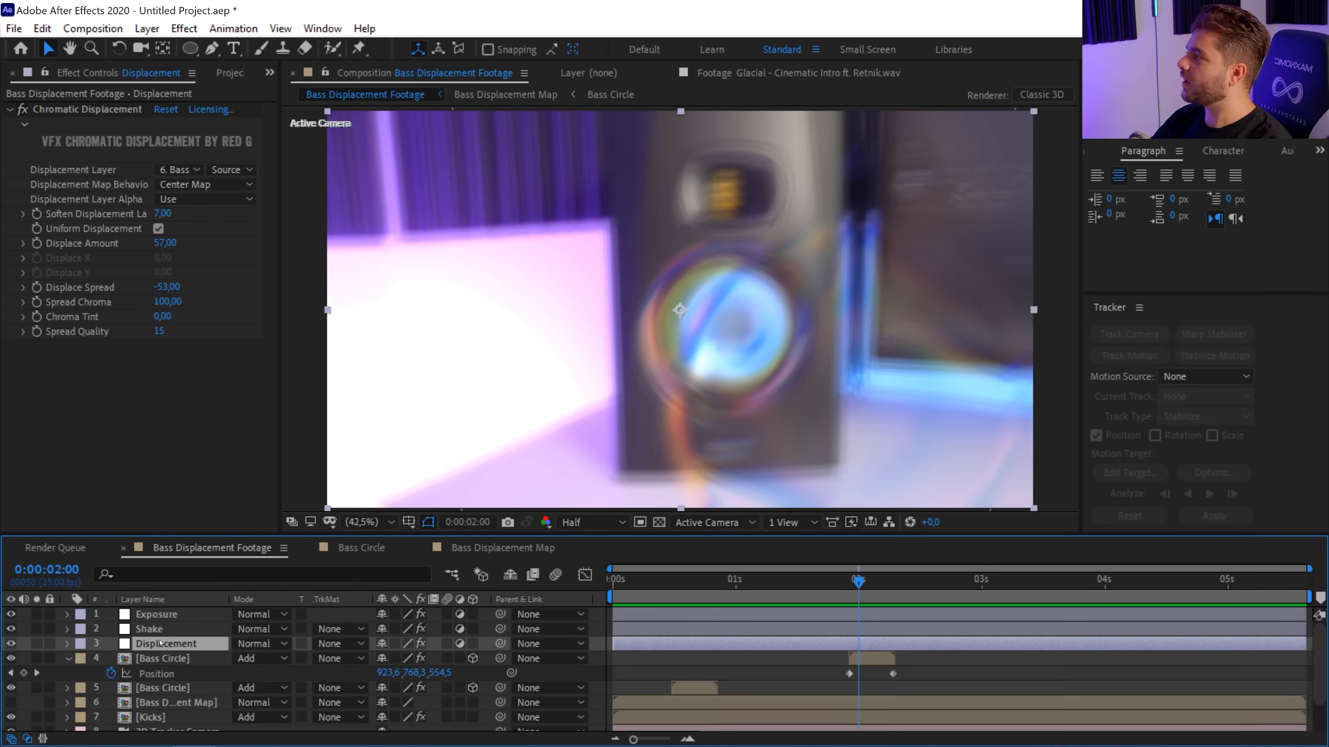
key(ctrl+a)
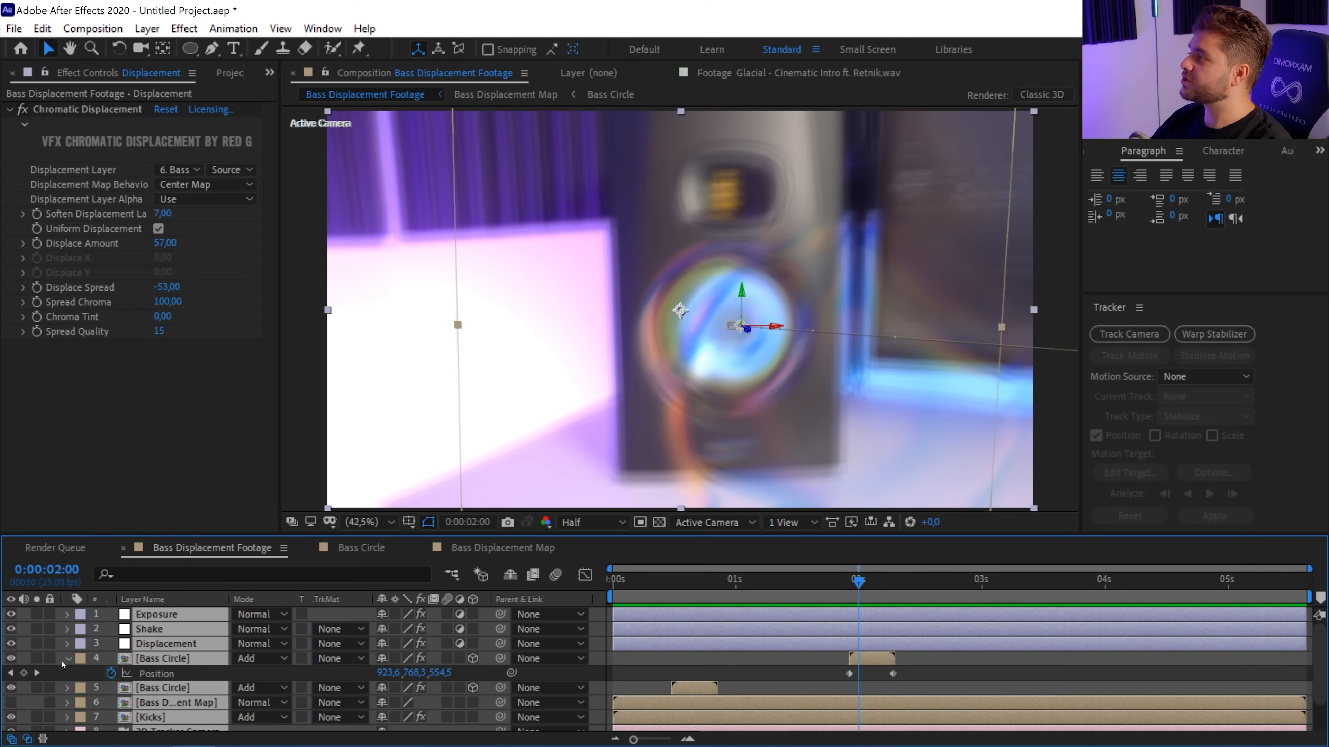
click(66, 660)
key(ctrl+shift+a)
scroll(111, 666, down, 1)
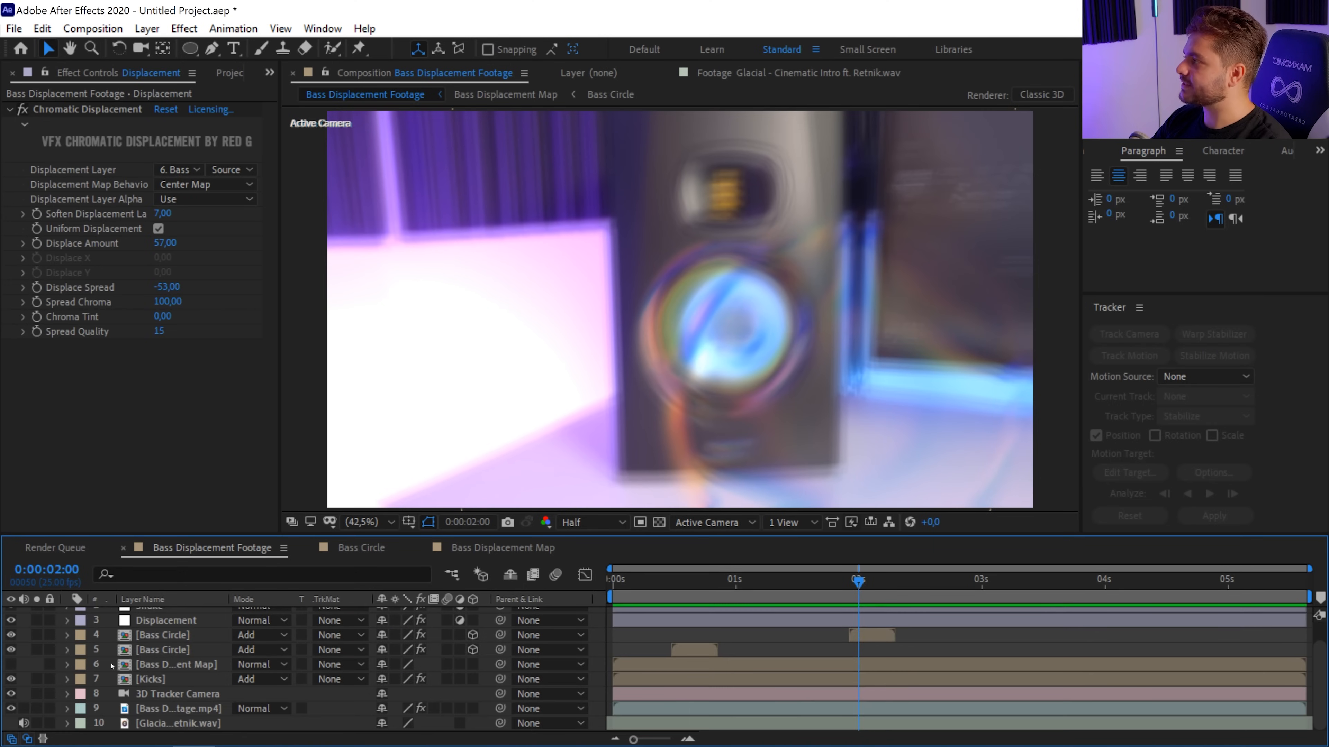